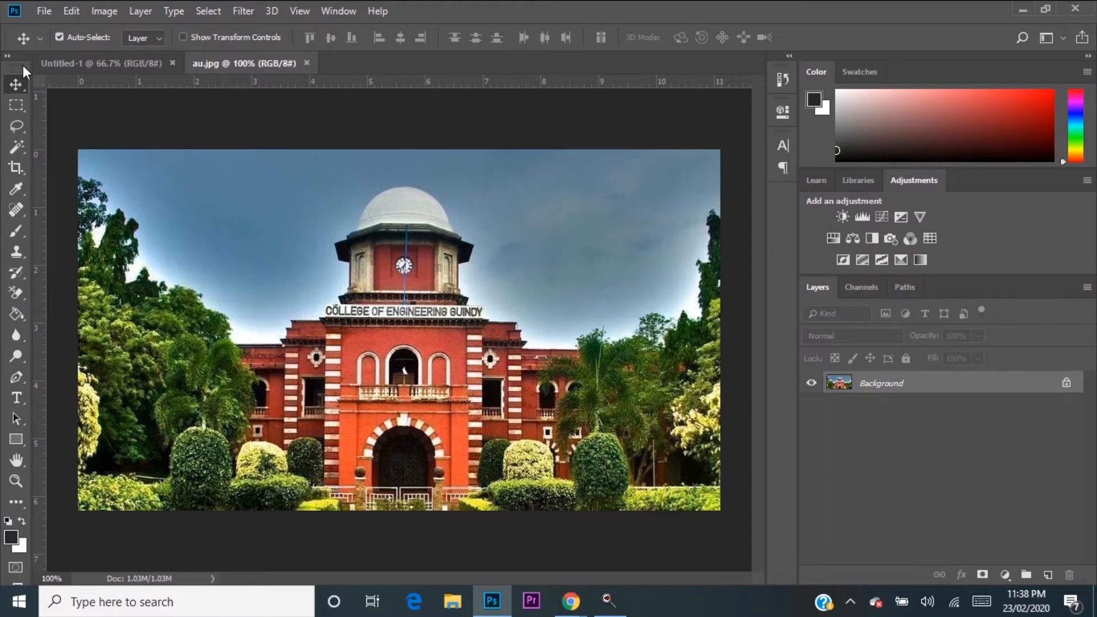
Step: Float the tool palette over the blank Untitled-1 document and switch it between one-column and two-column layouts, leaving it in one column
{"action": "left_click_drag", "start_coordinate": [23, 65], "coordinate": [406, 97]}
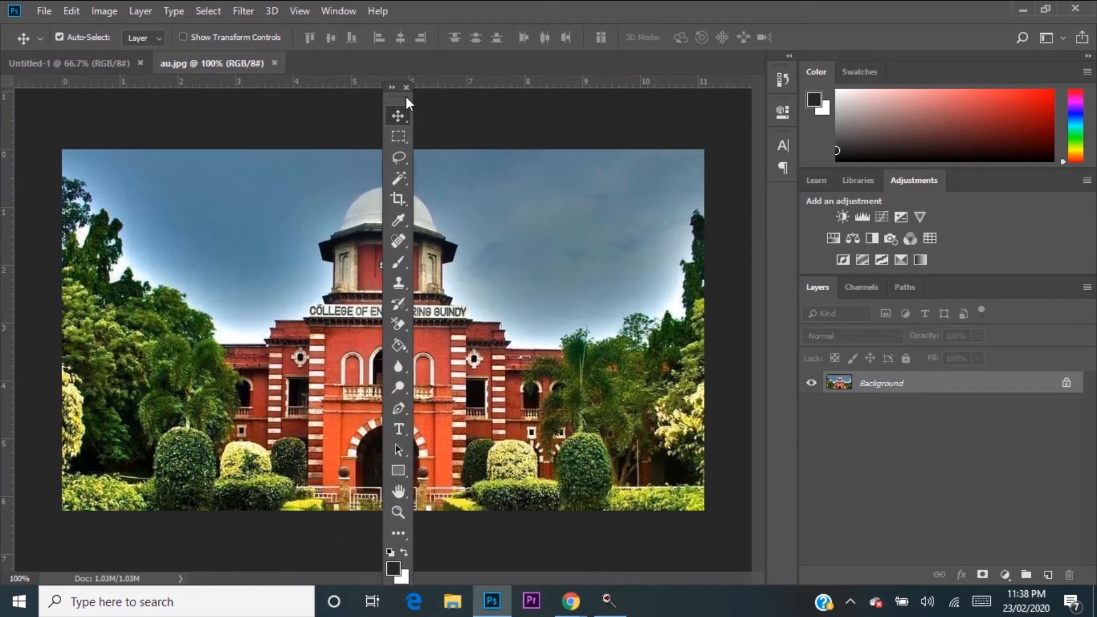
{"action": "left_click", "coordinate": [67, 63]}
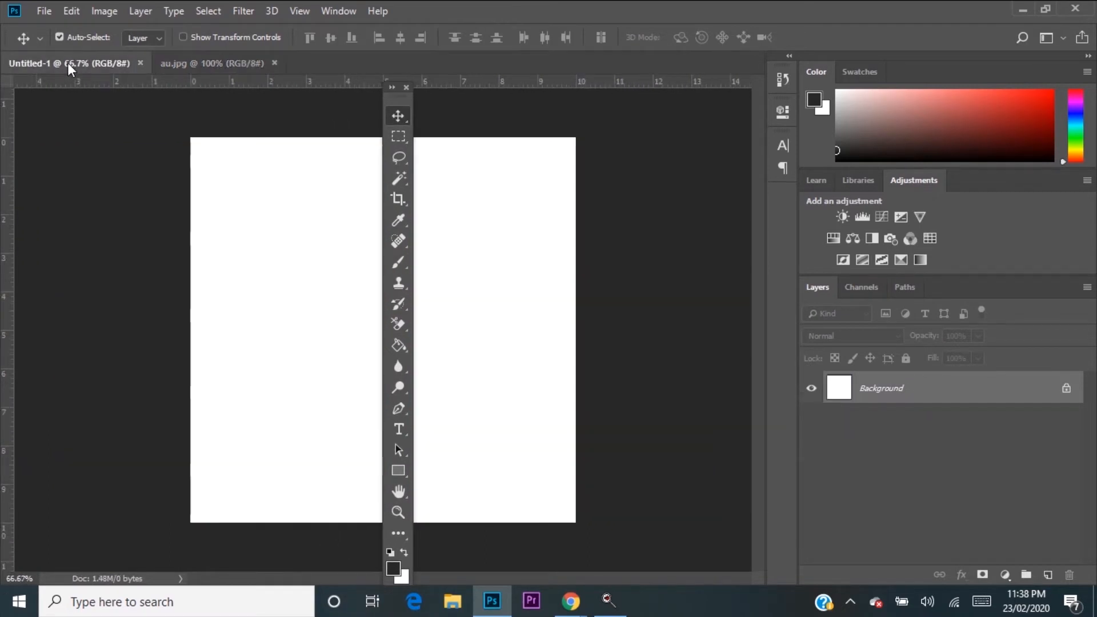
{"action": "left_click", "coordinate": [391, 86]}
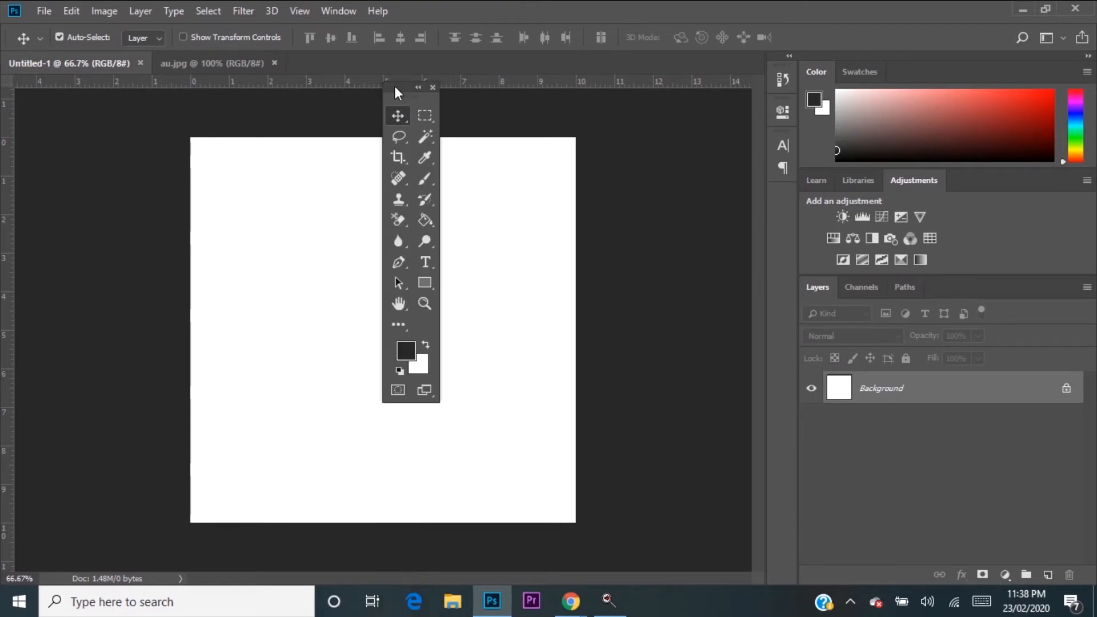
{"action": "left_click", "coordinate": [418, 88]}
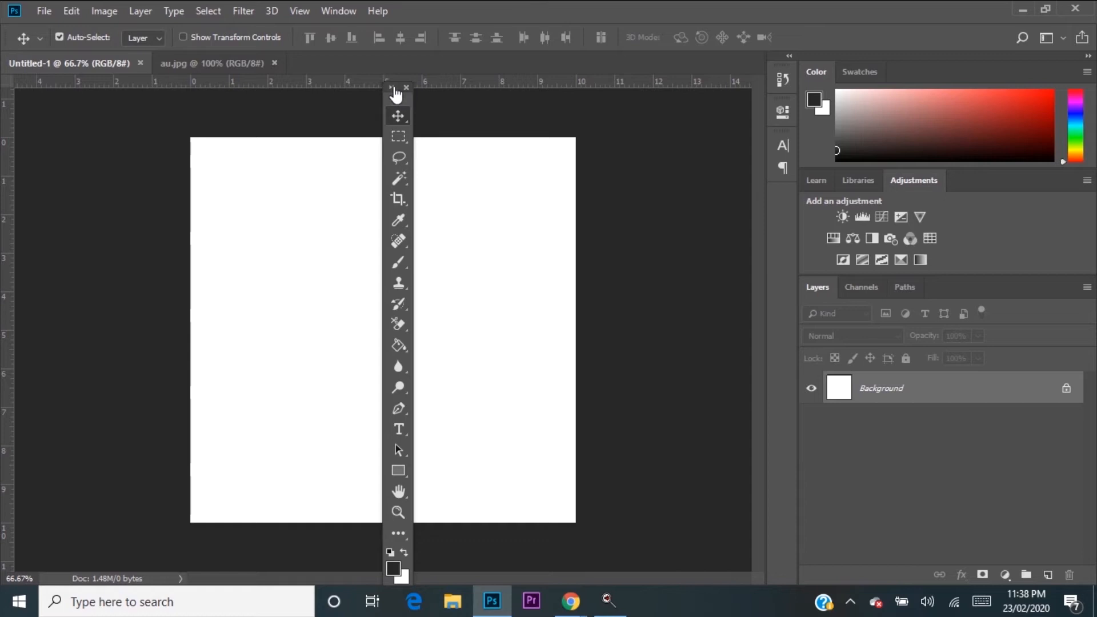
{"action": "left_click", "coordinate": [393, 86]}
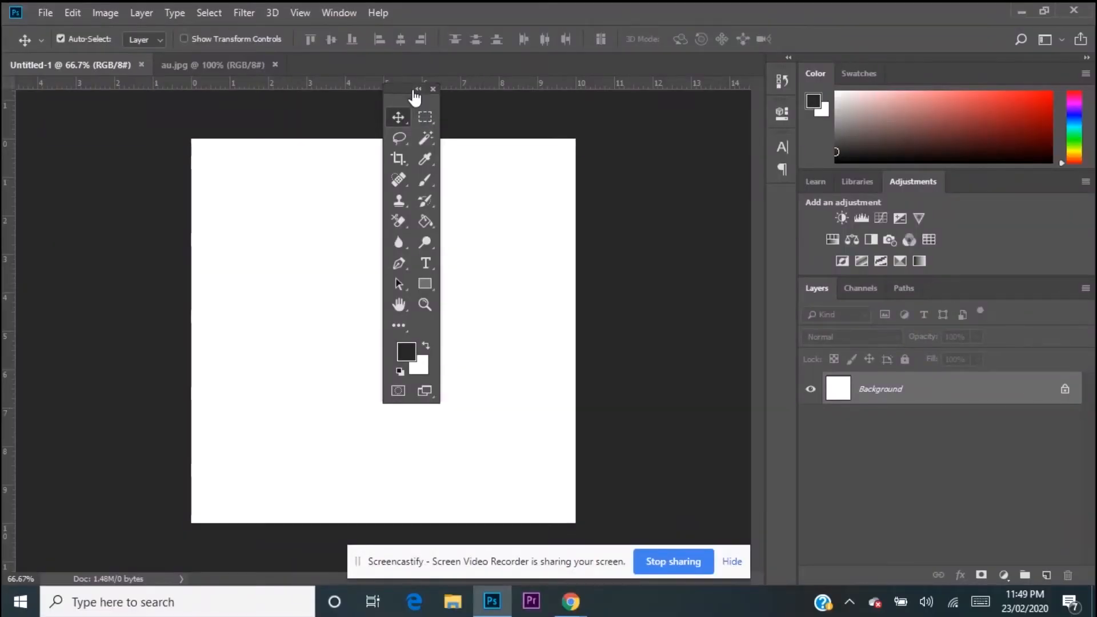
{"action": "left_click", "coordinate": [418, 90]}
{"action": "left_click_drag", "start_coordinate": [400, 98], "coordinate": [419, 51]}
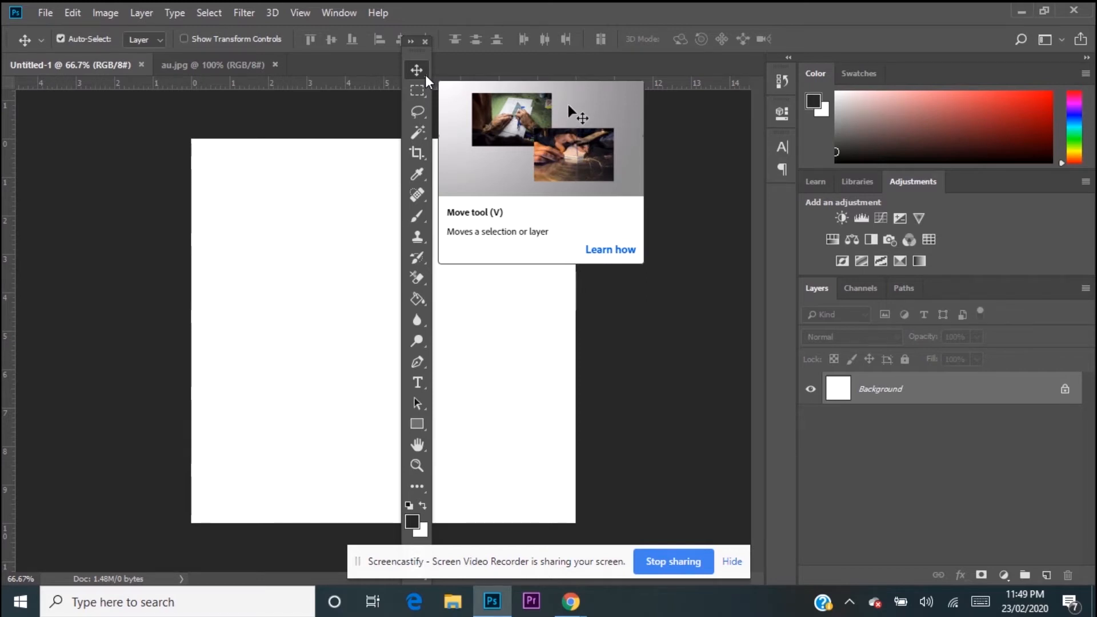
Step: Show the Move tool's variants and choose the Rectangular Marquee tool from the marquee group
{"action": "left_click", "coordinate": [424, 74]}
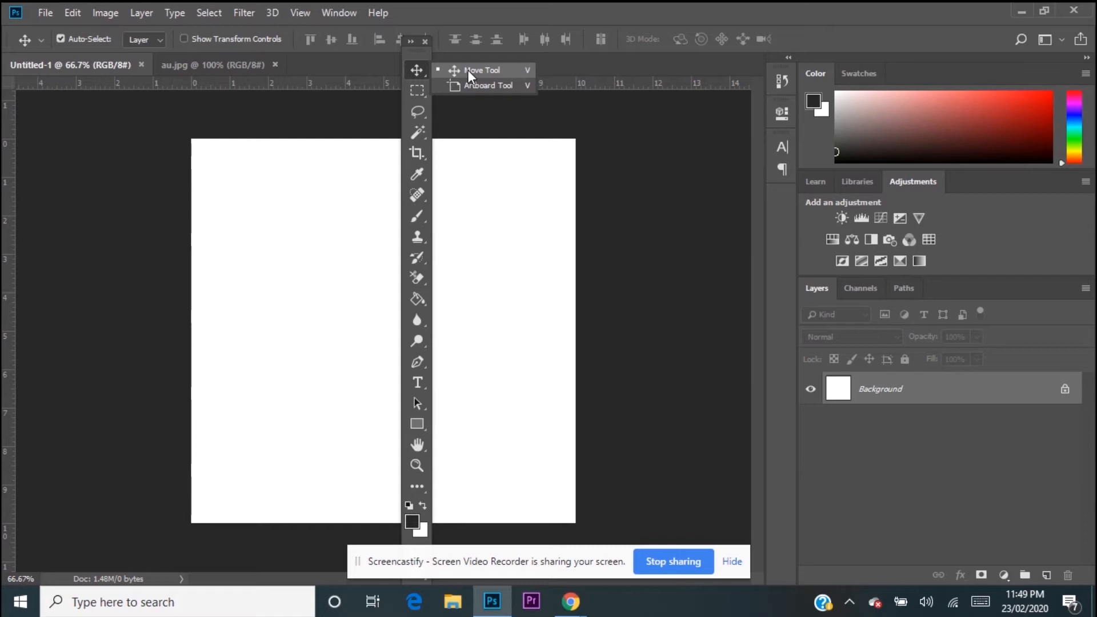
{"action": "left_click", "coordinate": [423, 93]}
{"action": "left_click", "coordinate": [423, 94]}
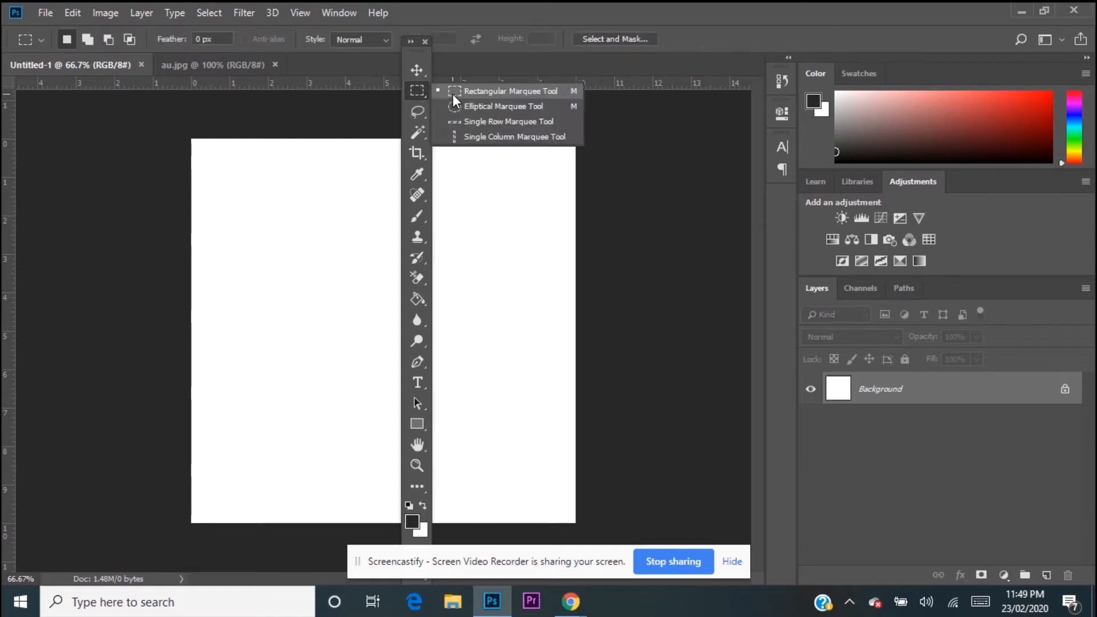
{"action": "left_click", "coordinate": [452, 94]}
{"action": "left_click", "coordinate": [424, 93]}
{"action": "left_click", "coordinate": [453, 102]}
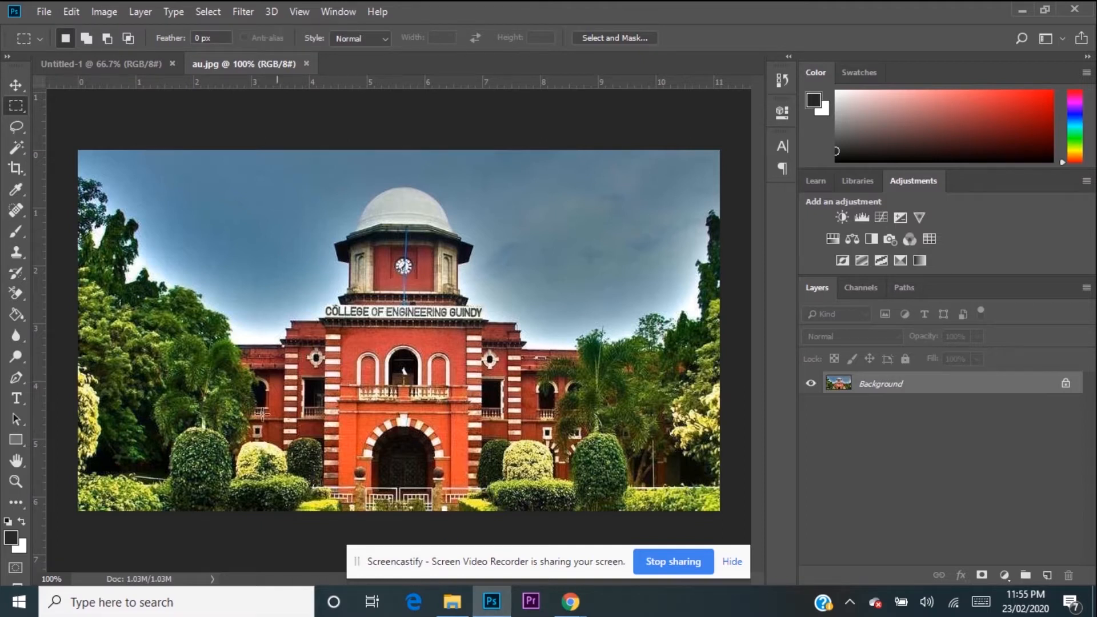
Step: Switch from the Rectangular to the Elliptical Marquee tool in the au.jpg document
{"action": "left_click", "coordinate": [10, 105]}
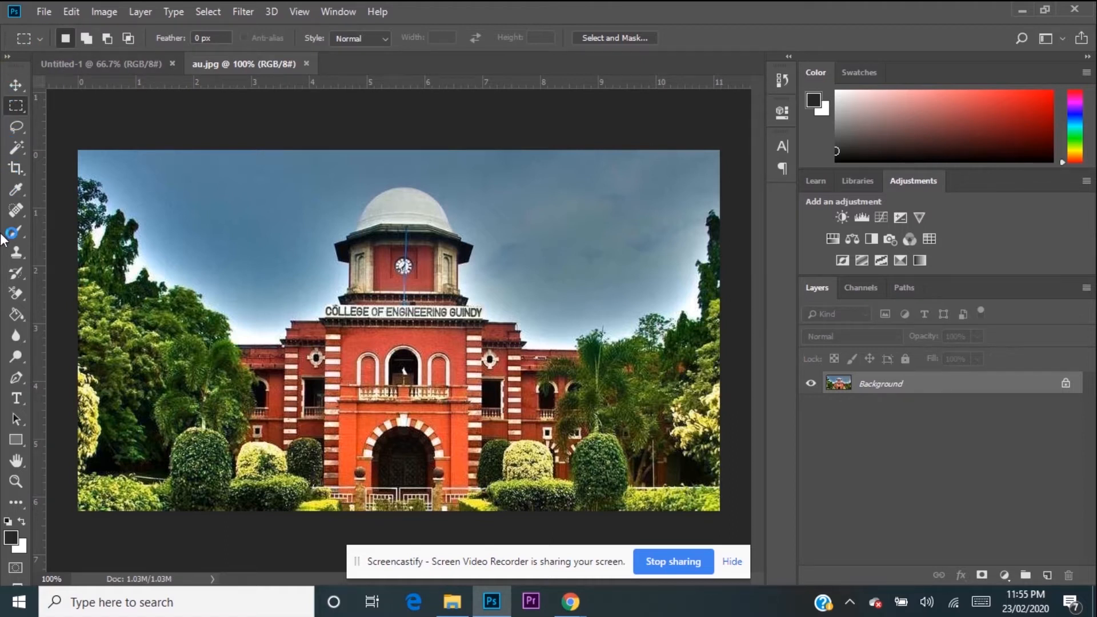
{"action": "right_click", "coordinate": [24, 111]}
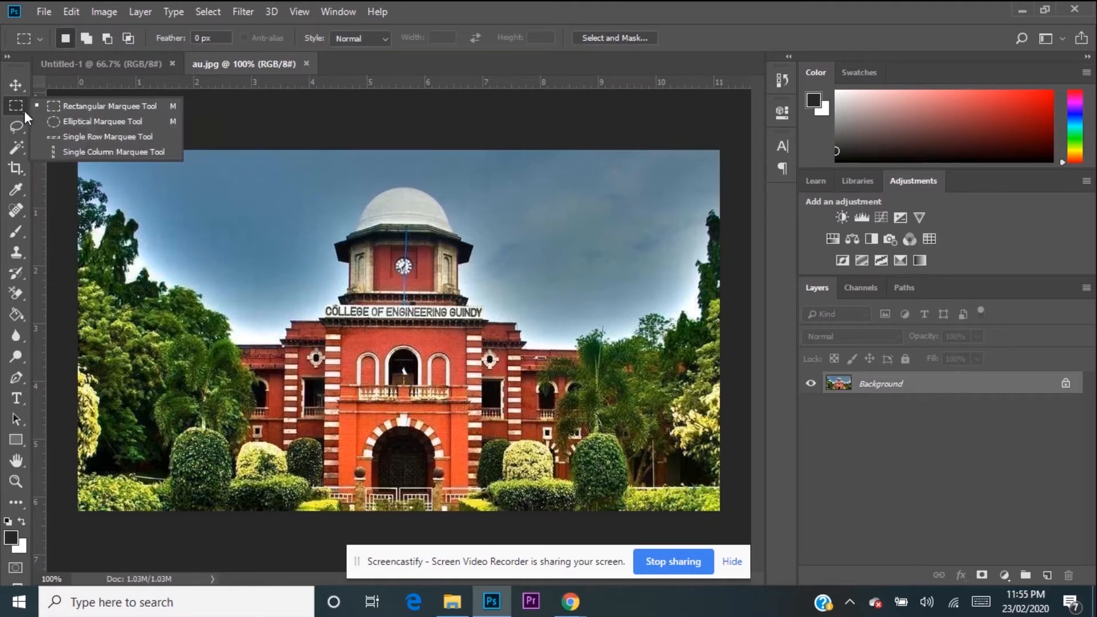
{"action": "left_click", "coordinate": [71, 121]}
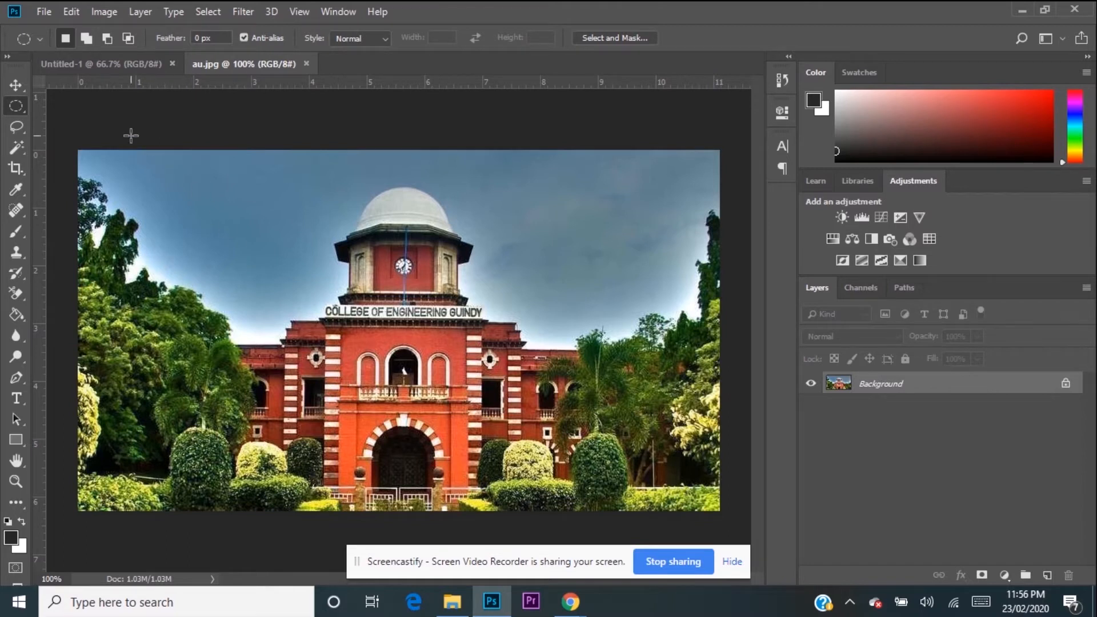
{"action": "right_click", "coordinate": [22, 107]}
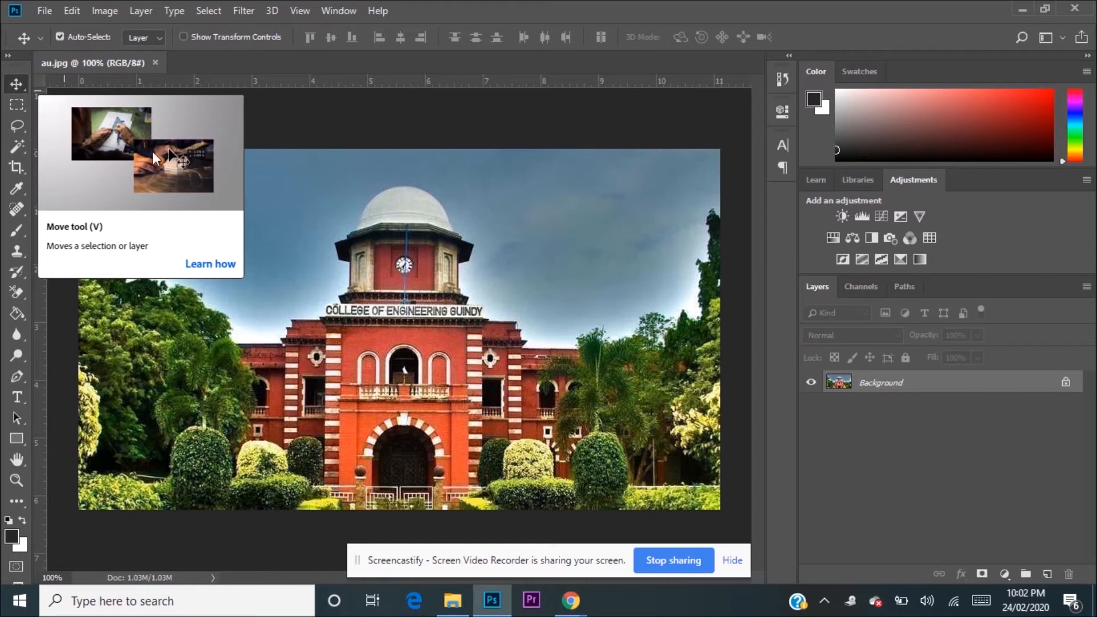
Step: Open the PNG image 1200px-Anna_University_Logo.svg from the Desktop folder
{"action": "left_click", "coordinate": [45, 13]}
{"action": "left_click", "coordinate": [66, 43]}
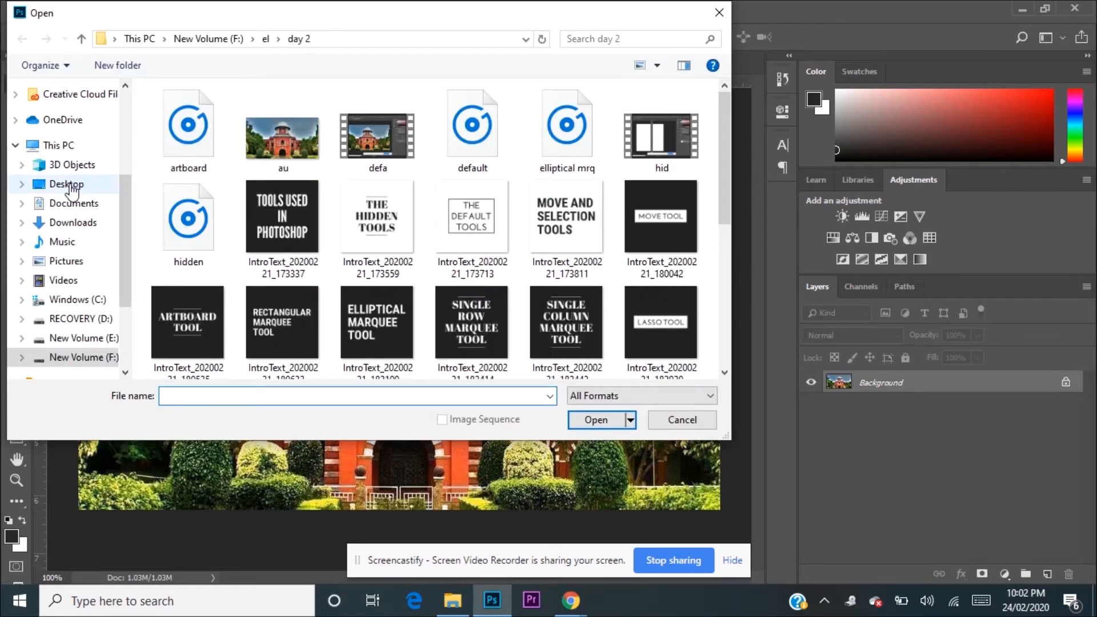
{"action": "left_click", "coordinate": [67, 184]}
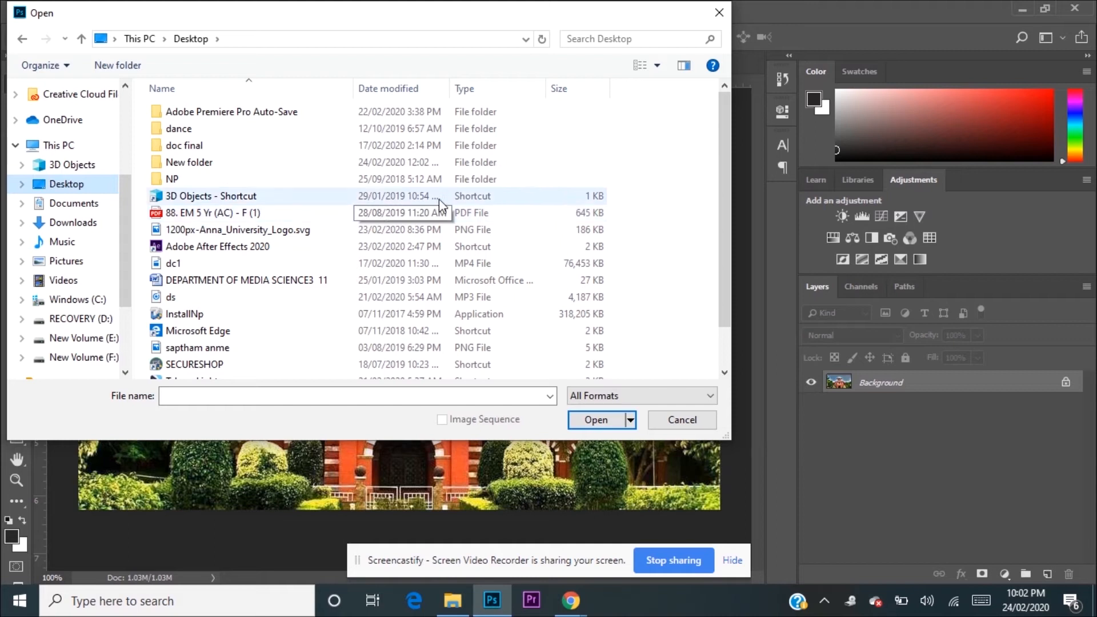
{"action": "left_click", "coordinate": [505, 231]}
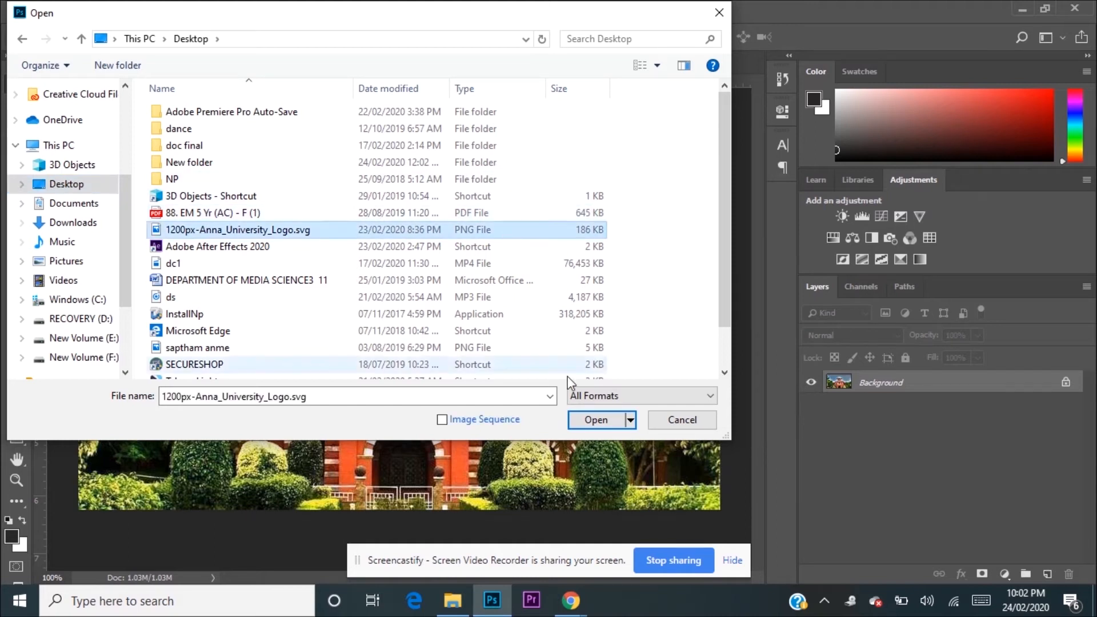
{"action": "left_click", "coordinate": [584, 421]}
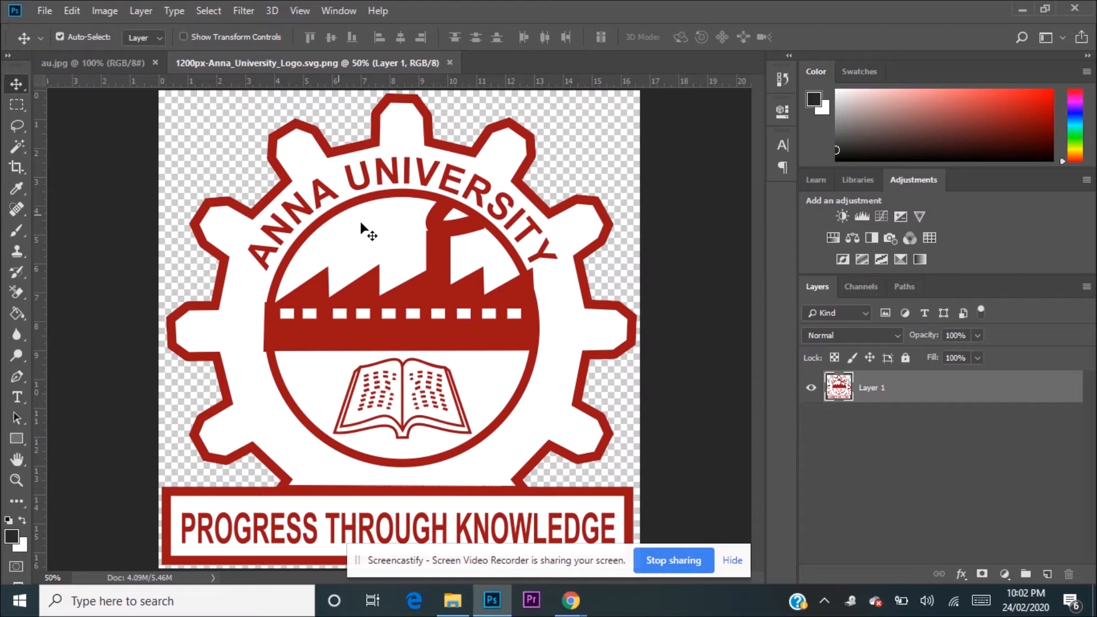
Step: Copy the university logo into the au.jpg document as a new layer by moving it across with the Move tool
{"action": "left_click_drag", "start_coordinate": [360, 221], "coordinate": [212, 214]}
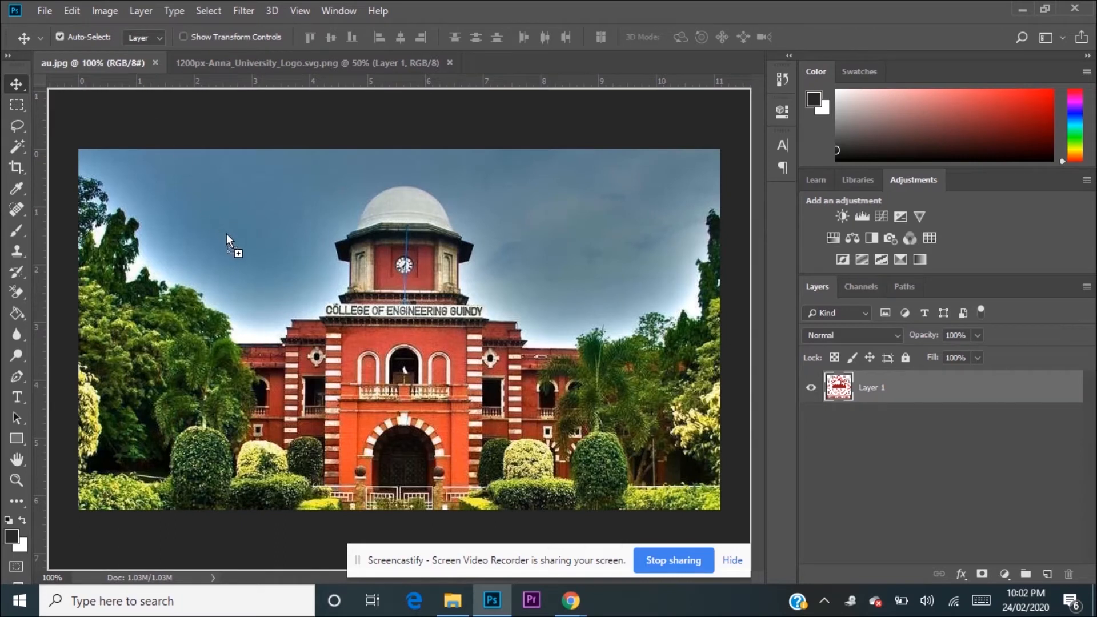
{"action": "left_click_drag", "start_coordinate": [262, 279], "coordinate": [262, 280]}
{"action": "key", "text": "ctrl"}
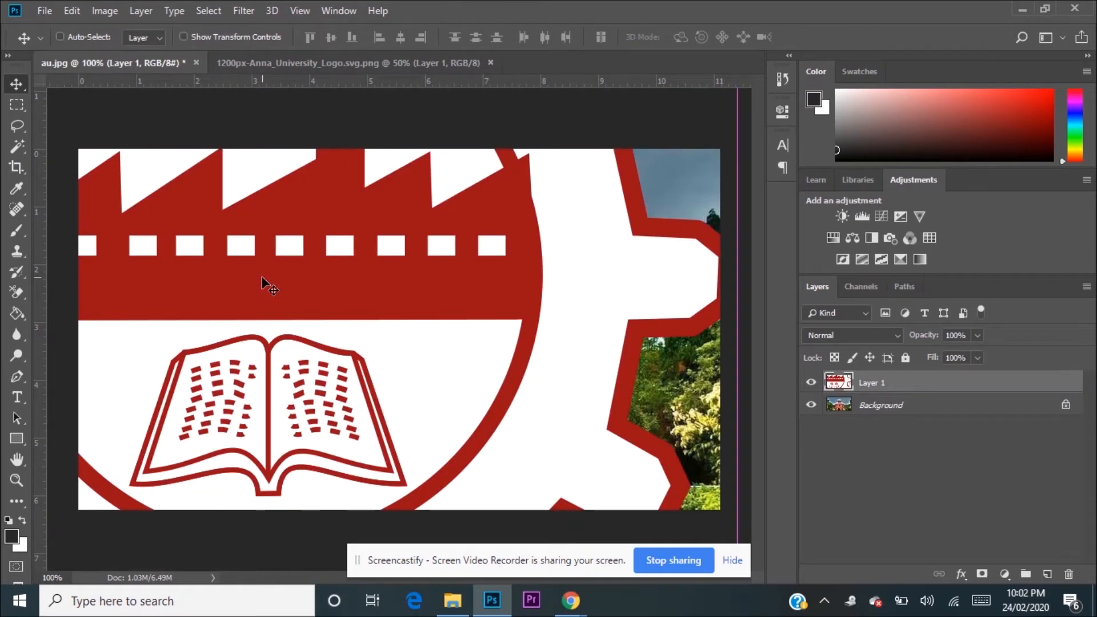
Step: Free-transform the logo layer from its corner down to about 25% width and 22% height over the photo
{"action": "key", "text": "ctrl+t"}
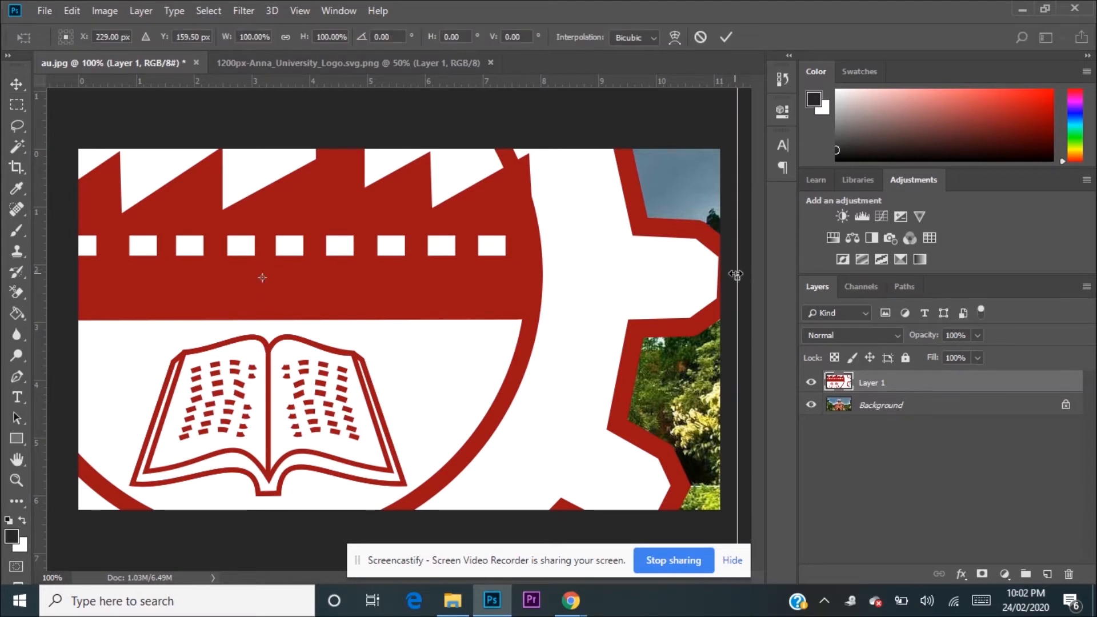
{"action": "left_click_drag", "start_coordinate": [737, 280], "coordinate": [609, 273]}
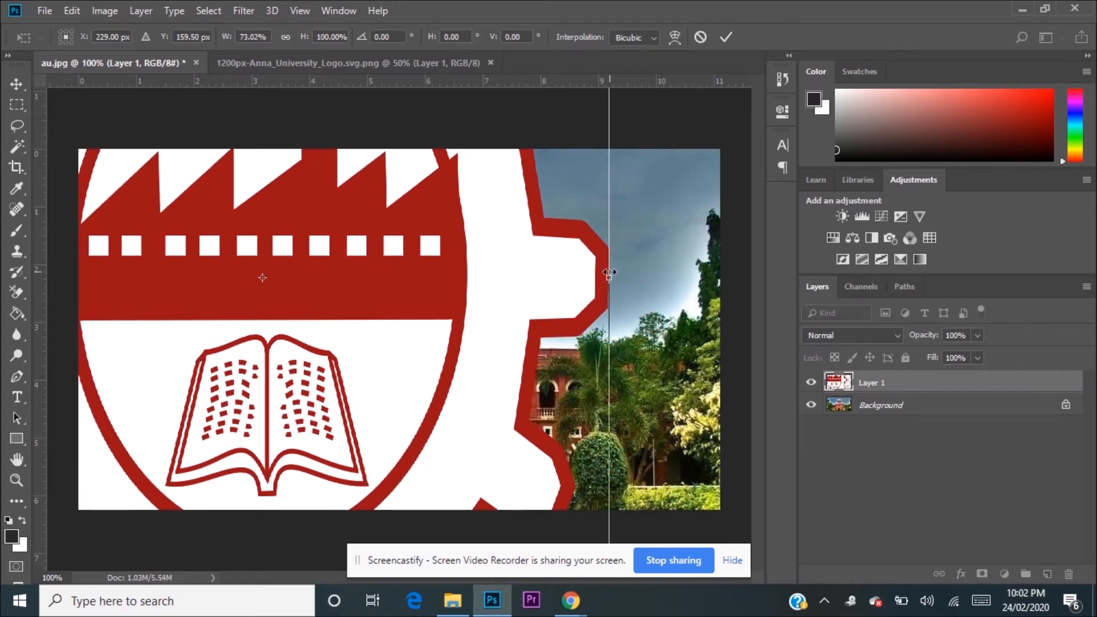
{"action": "key", "text": "ctrl+z"}
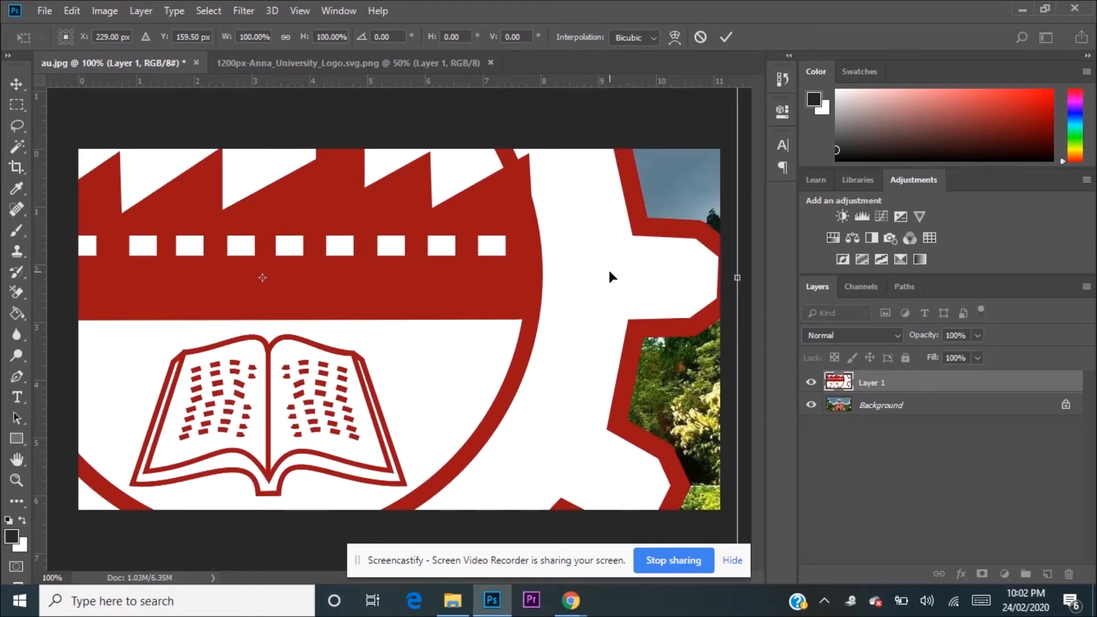
{"action": "key", "text": "ctrl+minus"}
{"action": "key", "text": "ctrl+minus"}
{"action": "key", "text": "ctrl+minus"}
{"action": "key", "text": "ctrl+minus"}
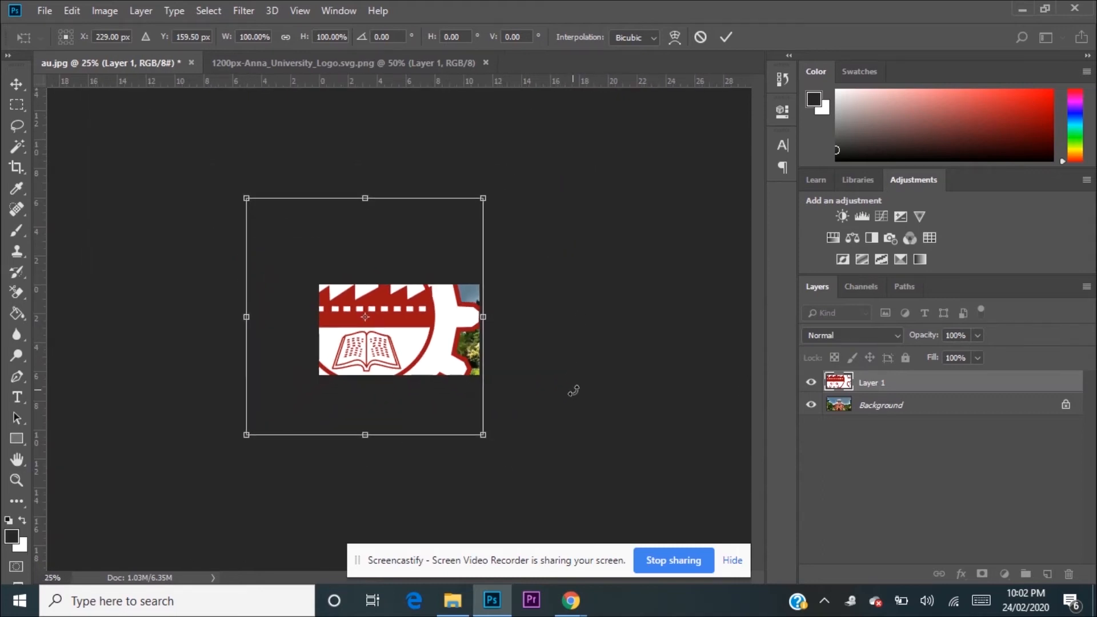
{"action": "left_click_drag", "start_coordinate": [483, 434], "coordinate": [373, 314]}
{"action": "key", "text": "ctrl+plus"}
{"action": "key", "text": "ctrl+plus"}
{"action": "key", "text": "ctrl+plus"}
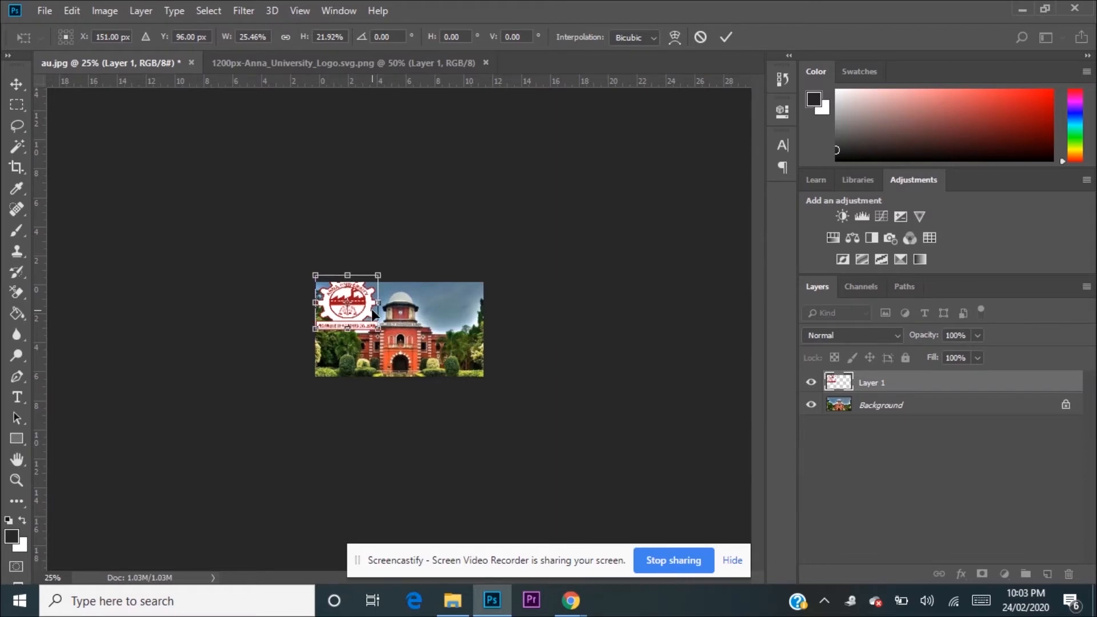
{"action": "key", "text": "ctrl+plus"}
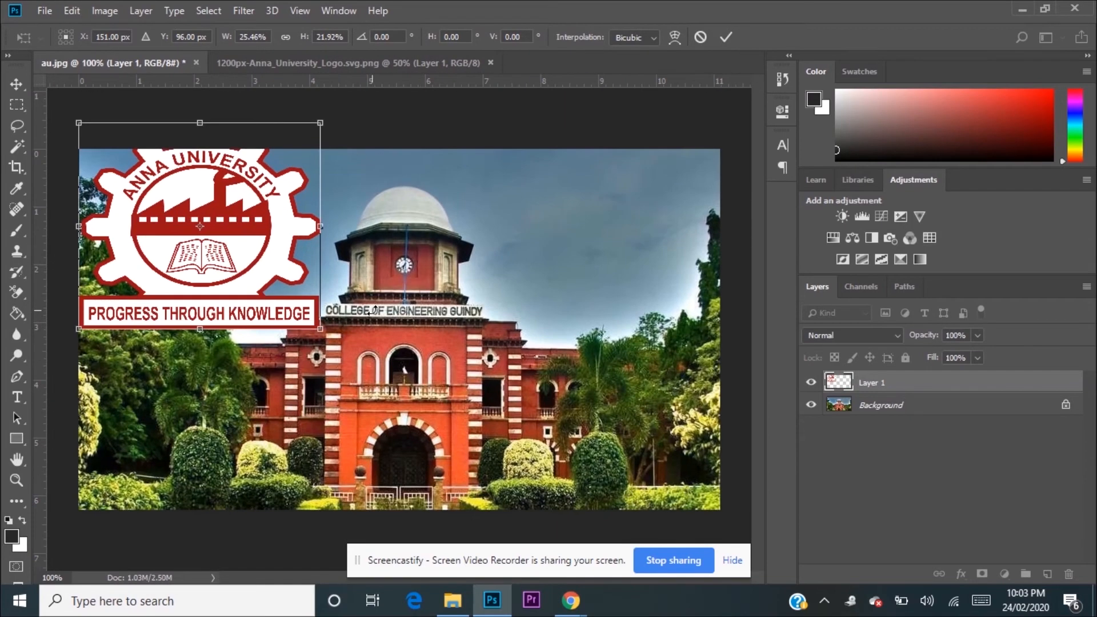
Step: Shrink the logo to about 14% width and 12% height and place it in the sky to the right of the clock tower
{"action": "left_click_drag", "start_coordinate": [247, 264], "coordinate": [286, 317]}
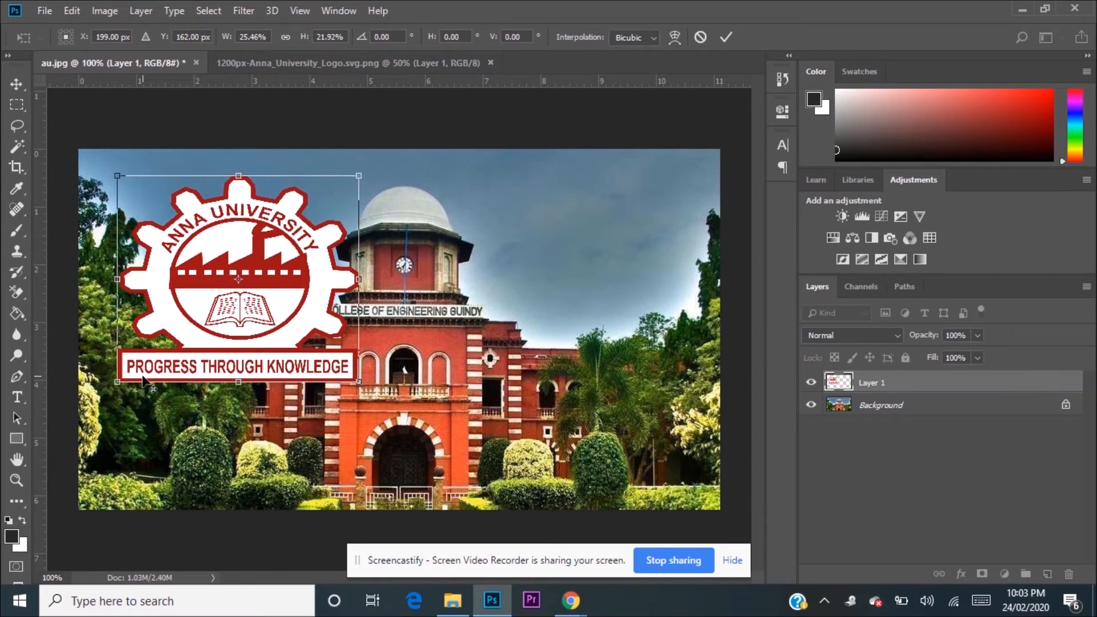
{"action": "left_click_drag", "start_coordinate": [116, 383], "coordinate": [168, 332]}
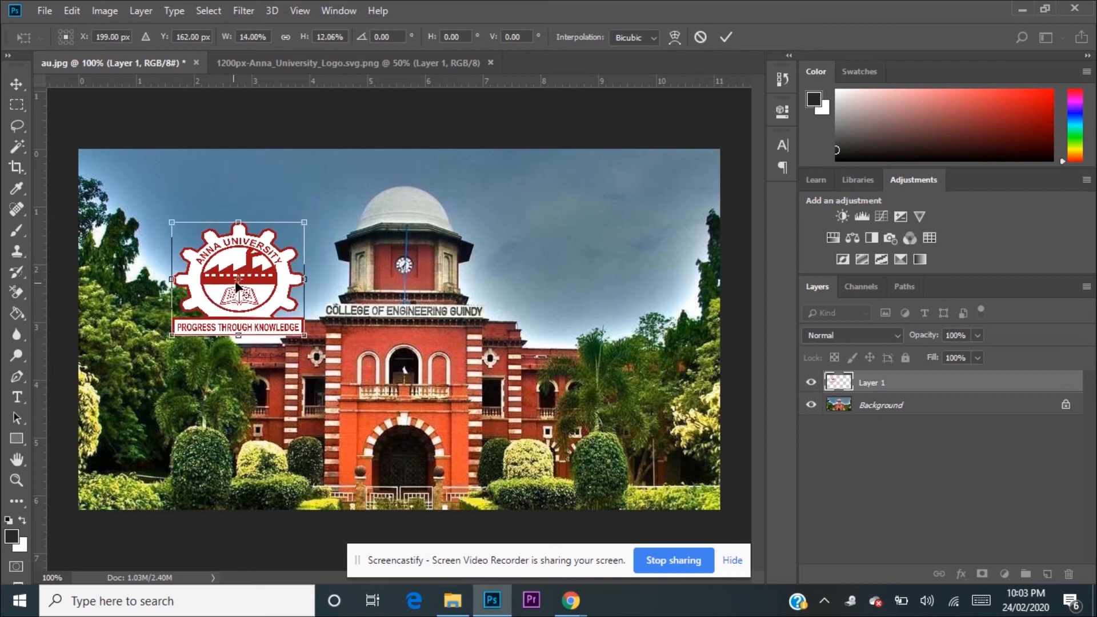
{"action": "left_click_drag", "start_coordinate": [294, 289], "coordinate": [631, 249]}
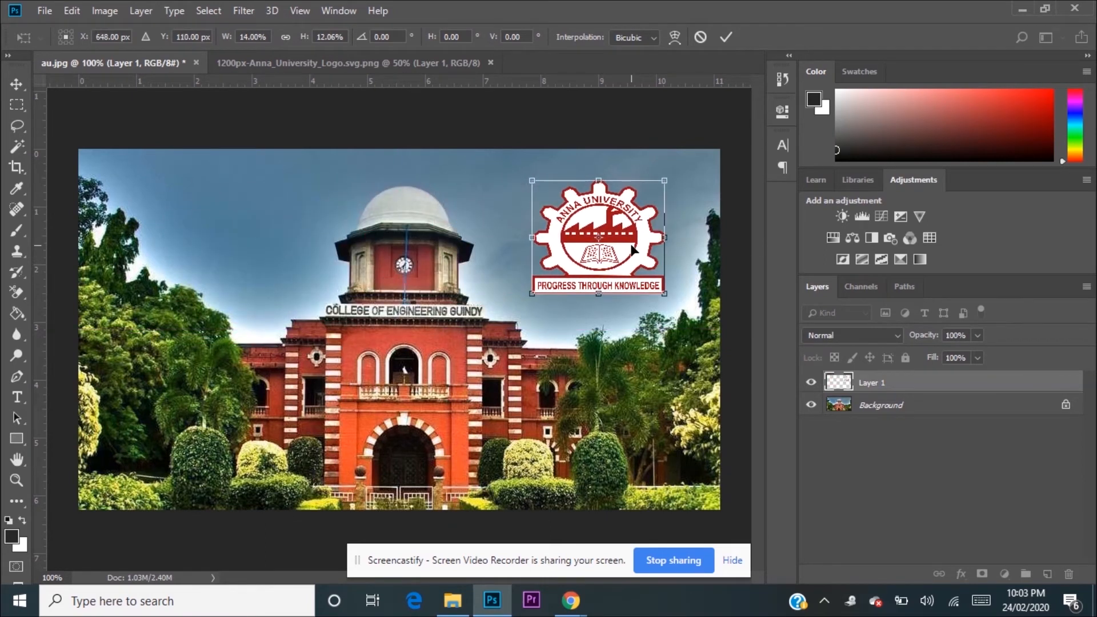
{"action": "key", "text": "Return"}
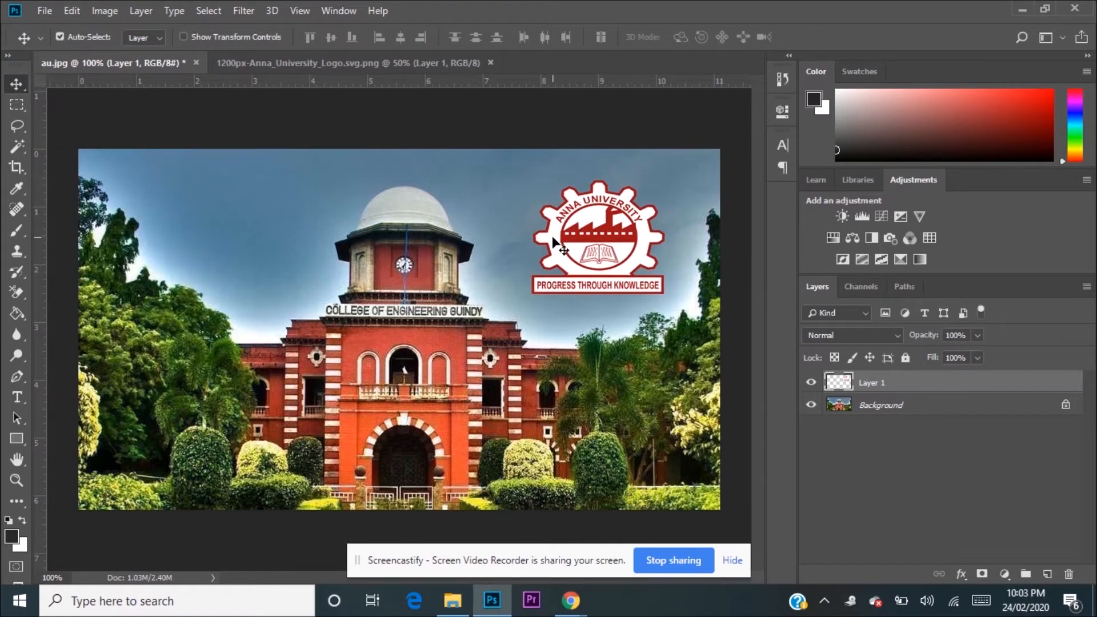
{"action": "mouse_move", "coordinate": [584, 246]}
{"action": "left_mouse_down"}
{"action": "mouse_move", "coordinate": [562, 225]}
{"action": "mouse_move", "coordinate": [562, 239]}
{"action": "left_mouse_up"}
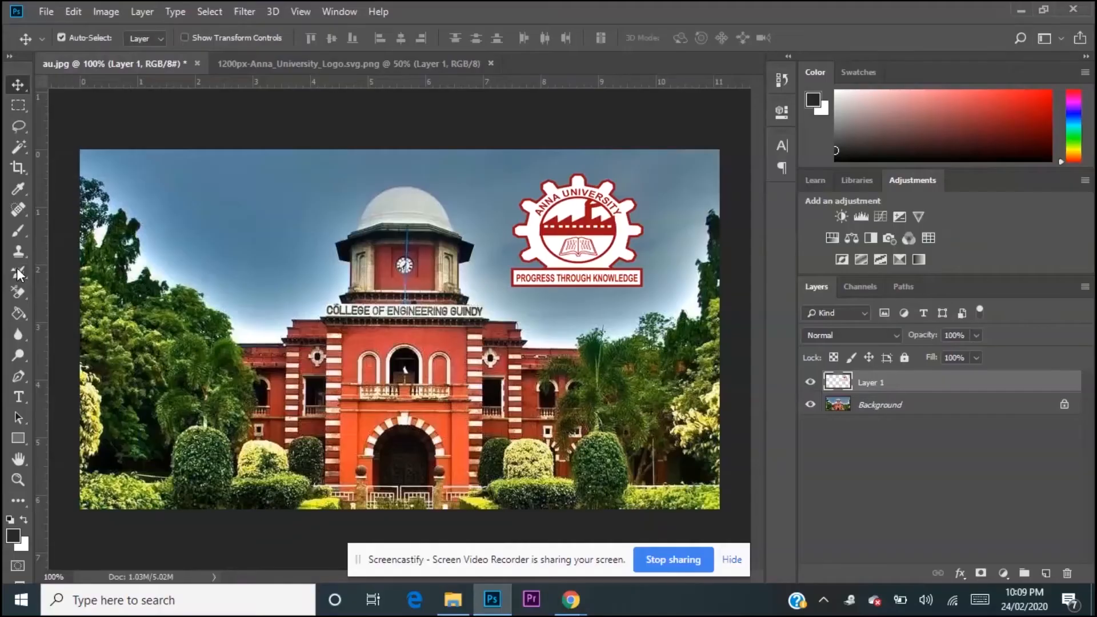
Step: Create an 11.11 by 6.25 in artboard around the whole photo with the Artboard tool and add a second artboard above it
{"action": "right_click", "coordinate": [14, 84]}
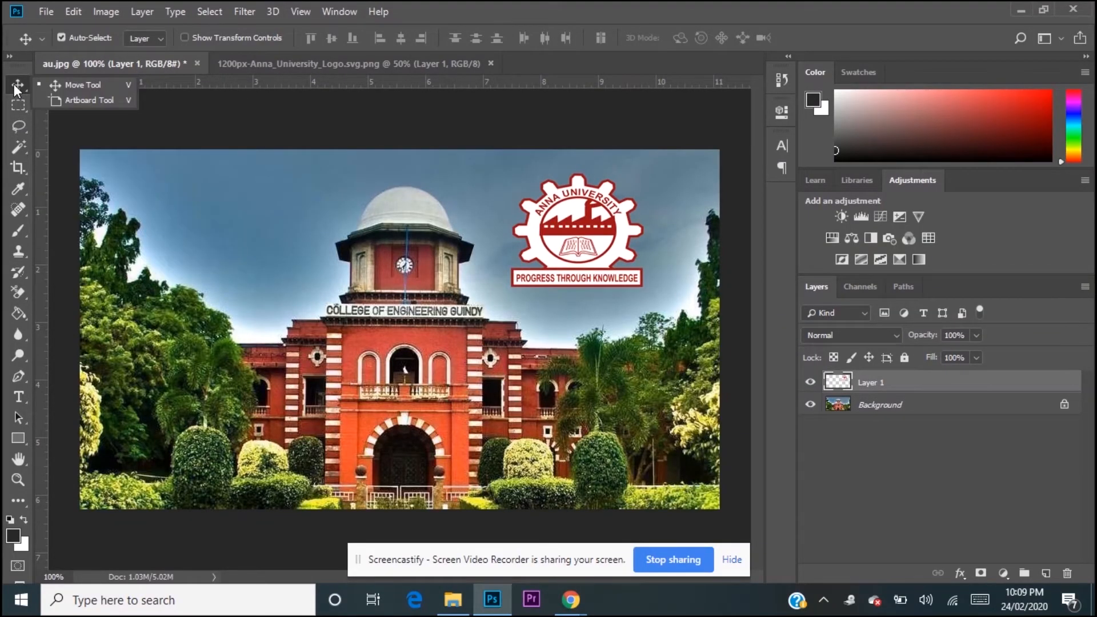
{"action": "left_click", "coordinate": [45, 103]}
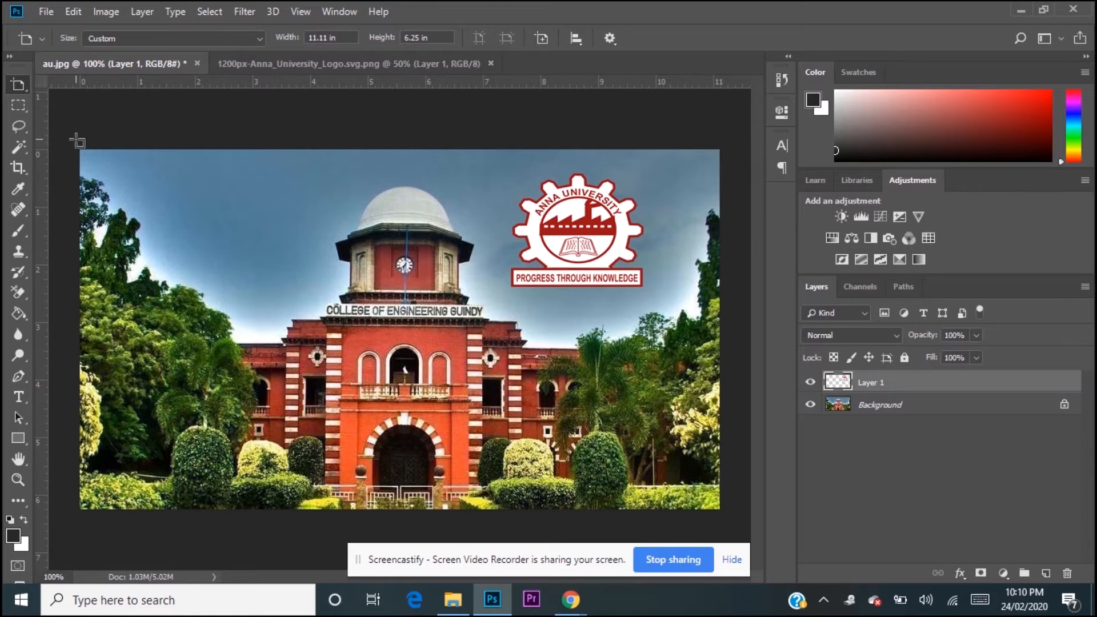
{"action": "left_click_drag", "start_coordinate": [79, 148], "coordinate": [724, 510]}
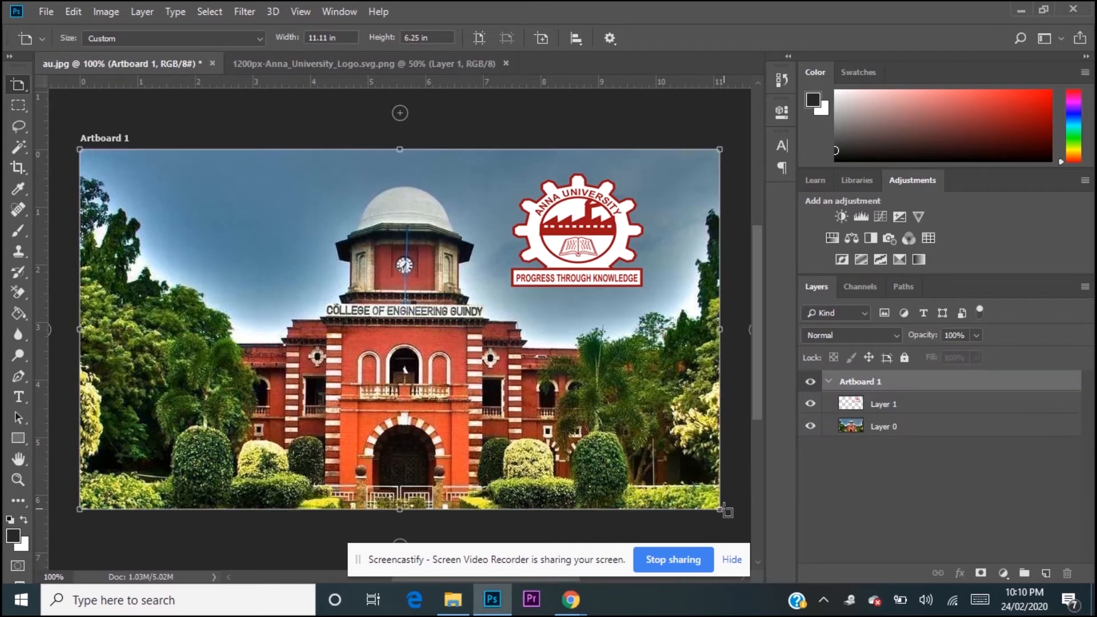
{"action": "left_click", "coordinate": [401, 115]}
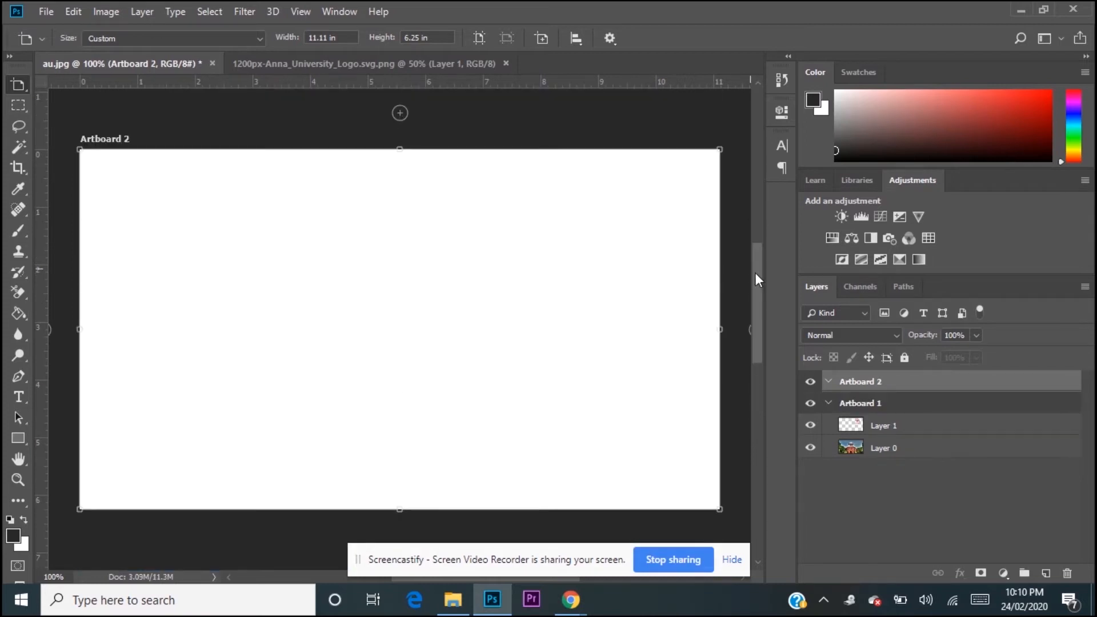
{"action": "left_click_drag", "start_coordinate": [757, 279], "coordinate": [776, 422]}
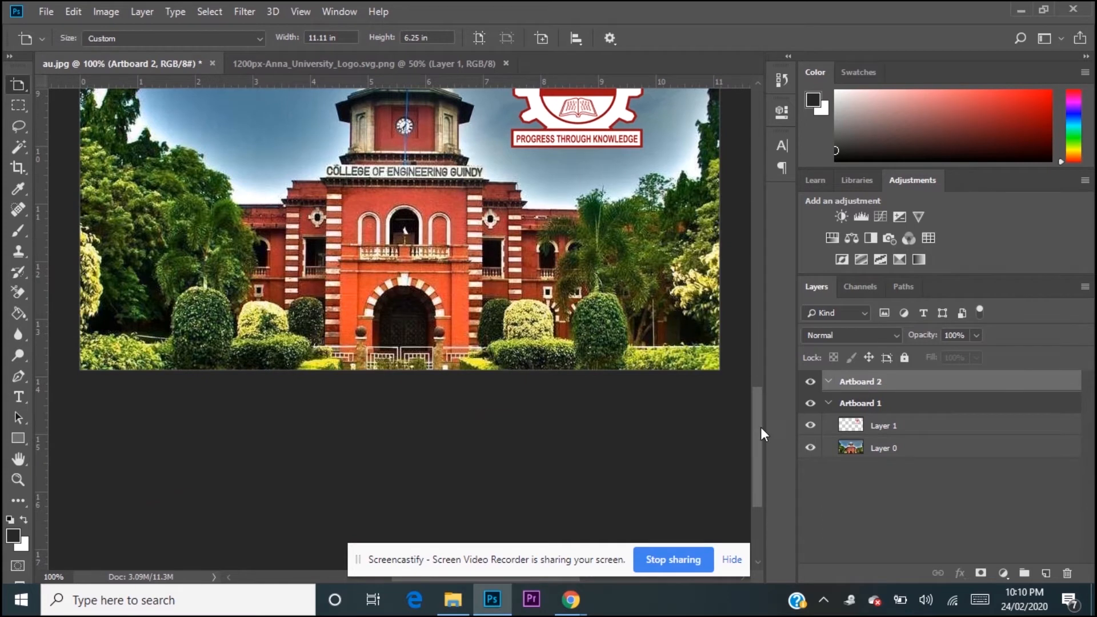
Step: Add an 11.11 by 6.25 in artboard to the right of Artboard 2 and another artboard above the new one
{"action": "left_click_drag", "start_coordinate": [757, 427], "coordinate": [757, 304]}
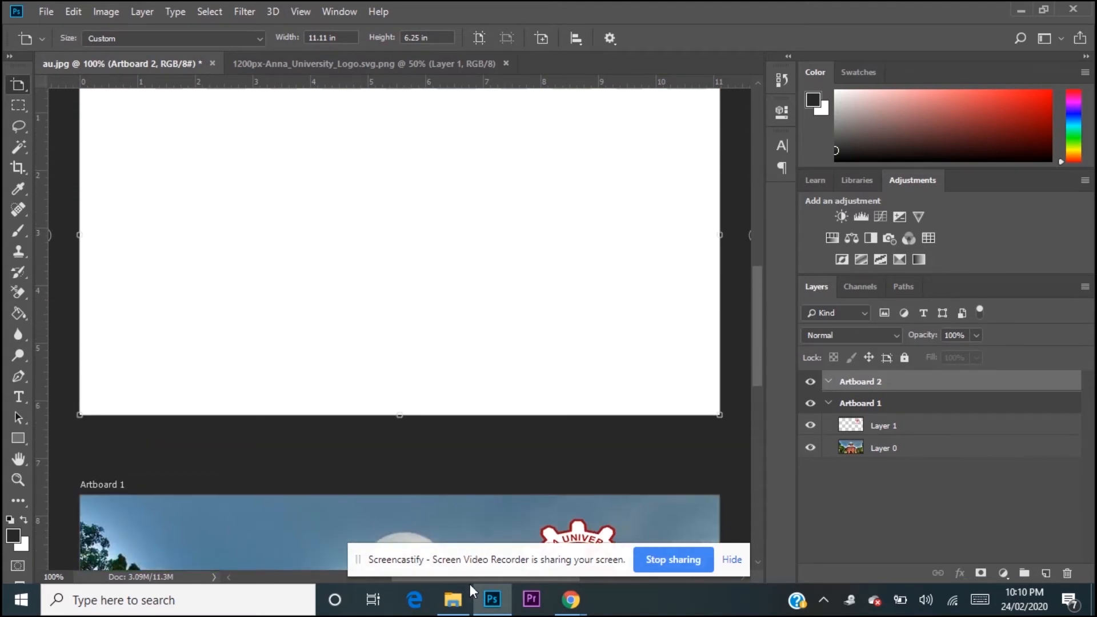
{"action": "key", "text": "ctrl+minus"}
{"action": "key", "text": "ctrl+minus"}
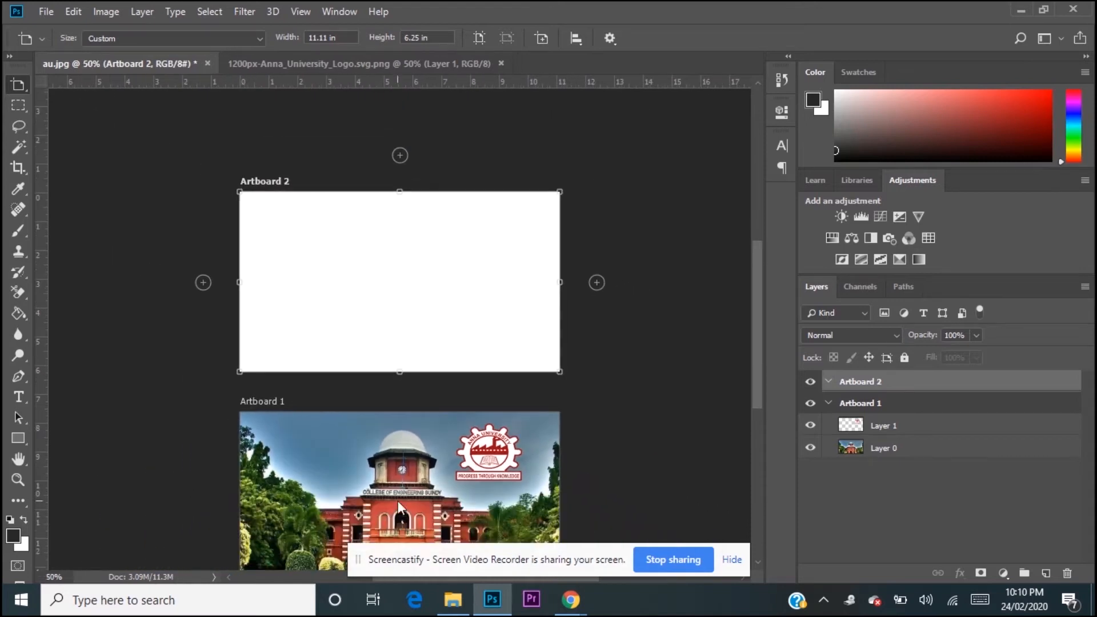
{"action": "left_click", "coordinate": [596, 282]}
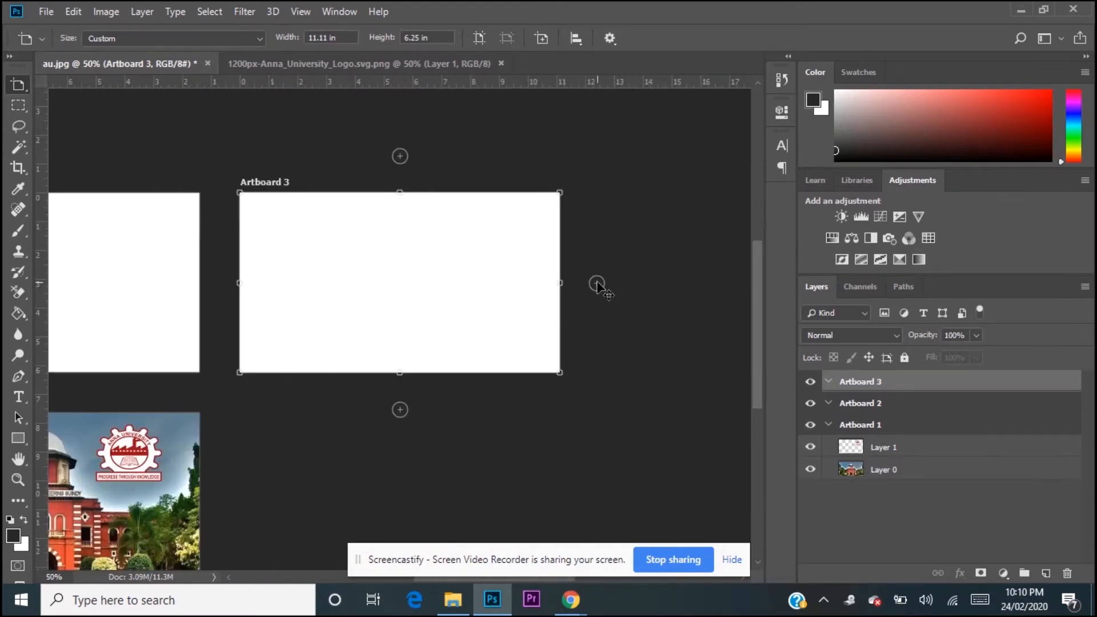
{"action": "left_click", "coordinate": [400, 156]}
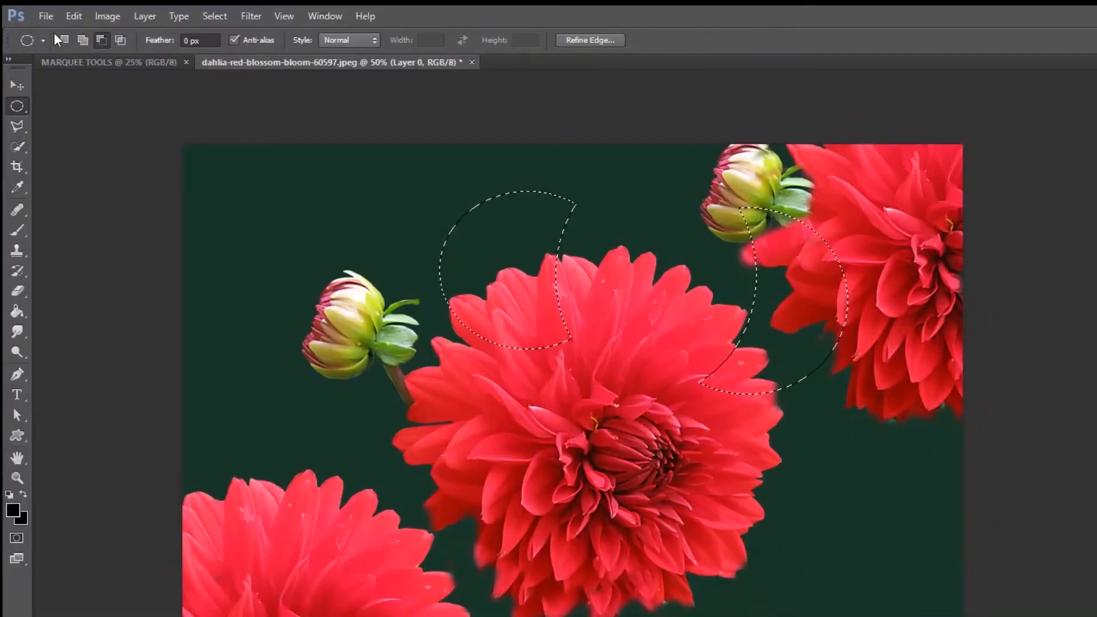
Step: Try to intersect the two crescent selections on the dahlia photo with an ellipse drawn below the left bud
{"action": "left_click", "coordinate": [63, 39]}
{"action": "left_click", "coordinate": [120, 39]}
{"action": "left_click_drag", "start_coordinate": [261, 366], "coordinate": [313, 461]}
{"action": "left_click", "coordinate": [755, 308]}
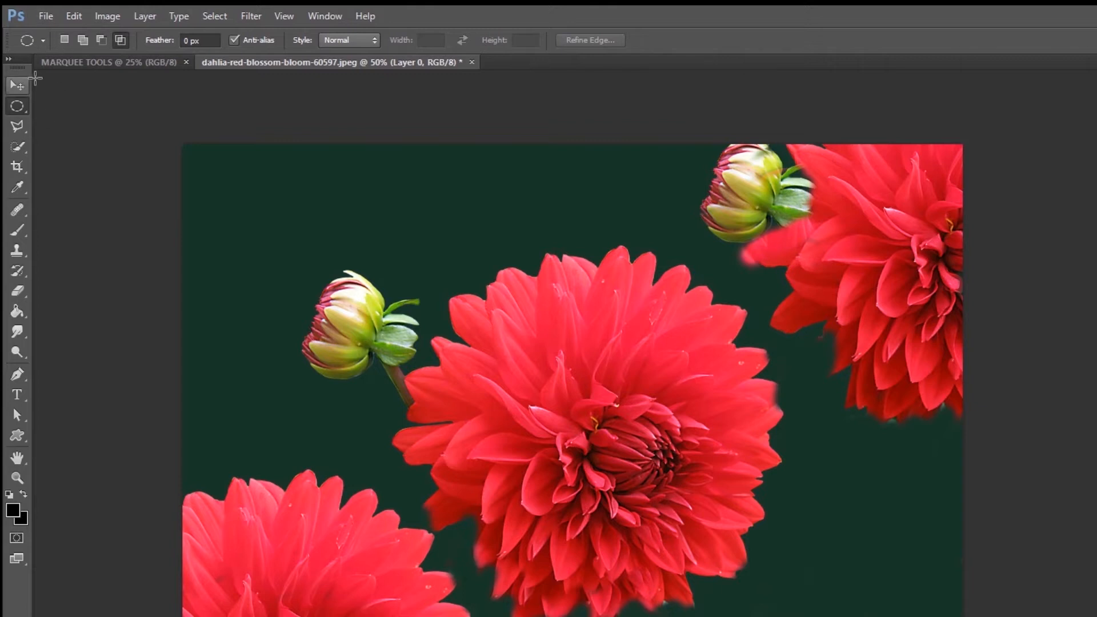
Step: Draw new rectangular marquee selections, first around the left bud and then over the upper part of the central flower
{"action": "right_click", "coordinate": [22, 106]}
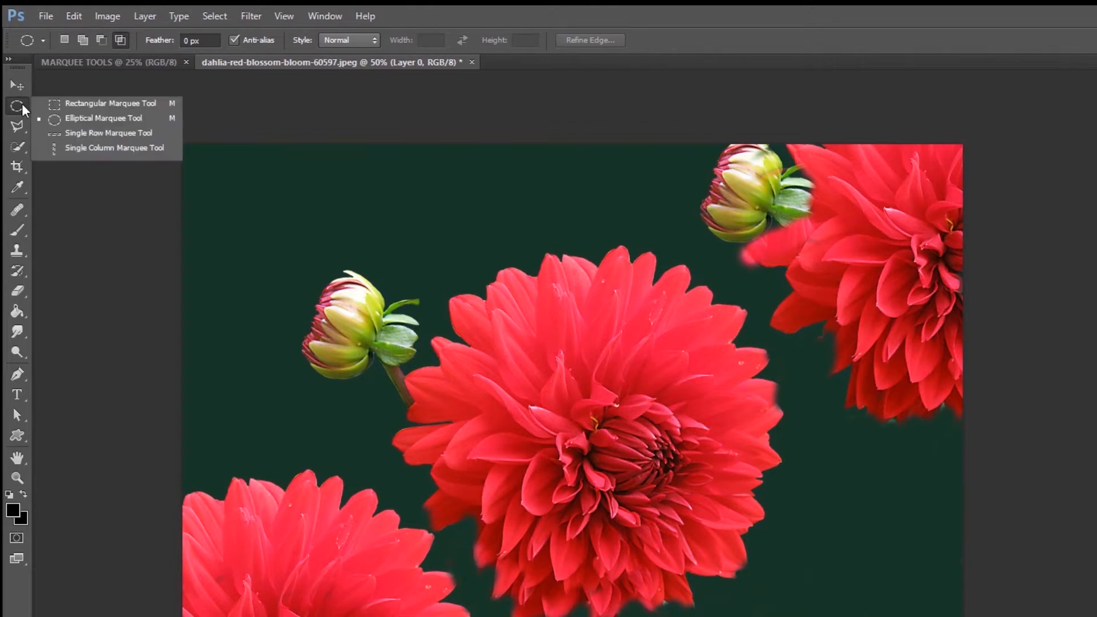
{"action": "left_click", "coordinate": [73, 103]}
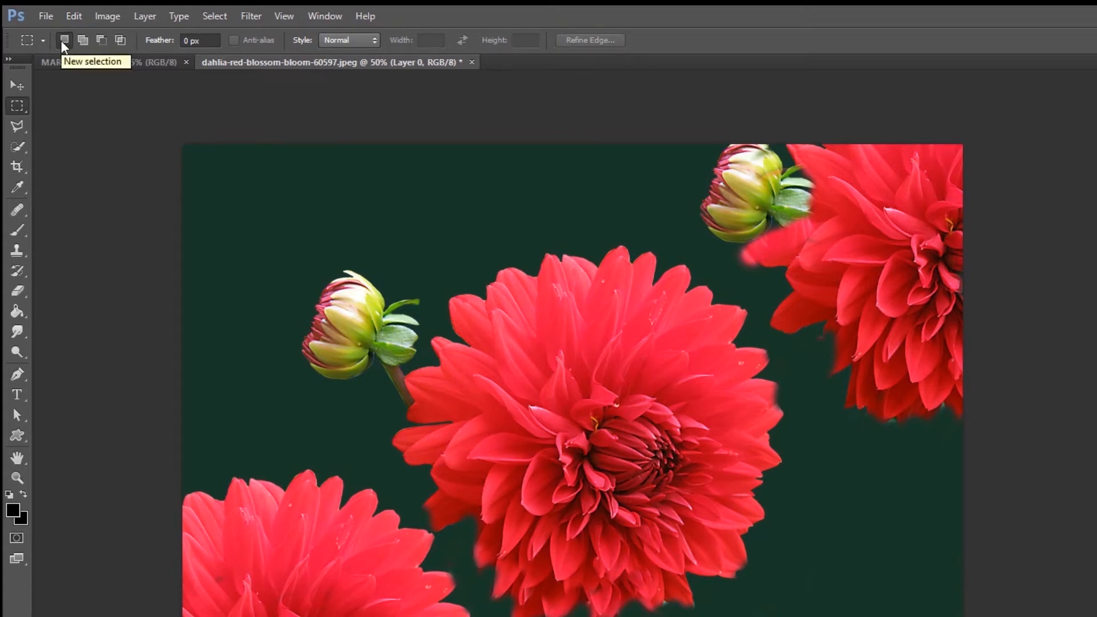
{"action": "left_click_drag", "start_coordinate": [225, 238], "coordinate": [433, 425]}
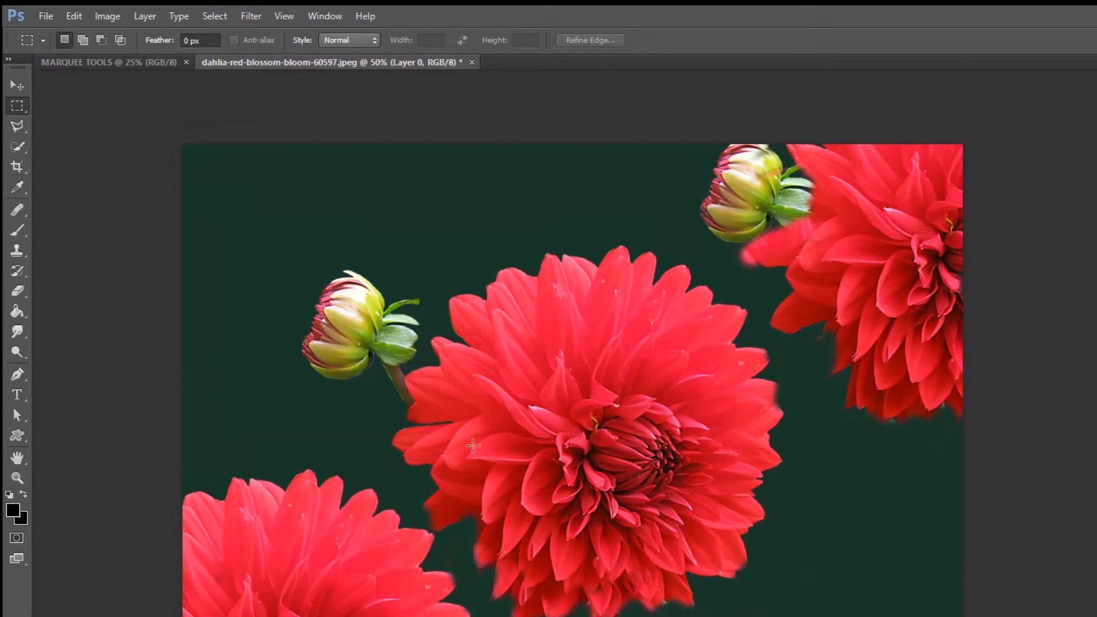
{"action": "left_click_drag", "start_coordinate": [507, 213], "coordinate": [690, 402]}
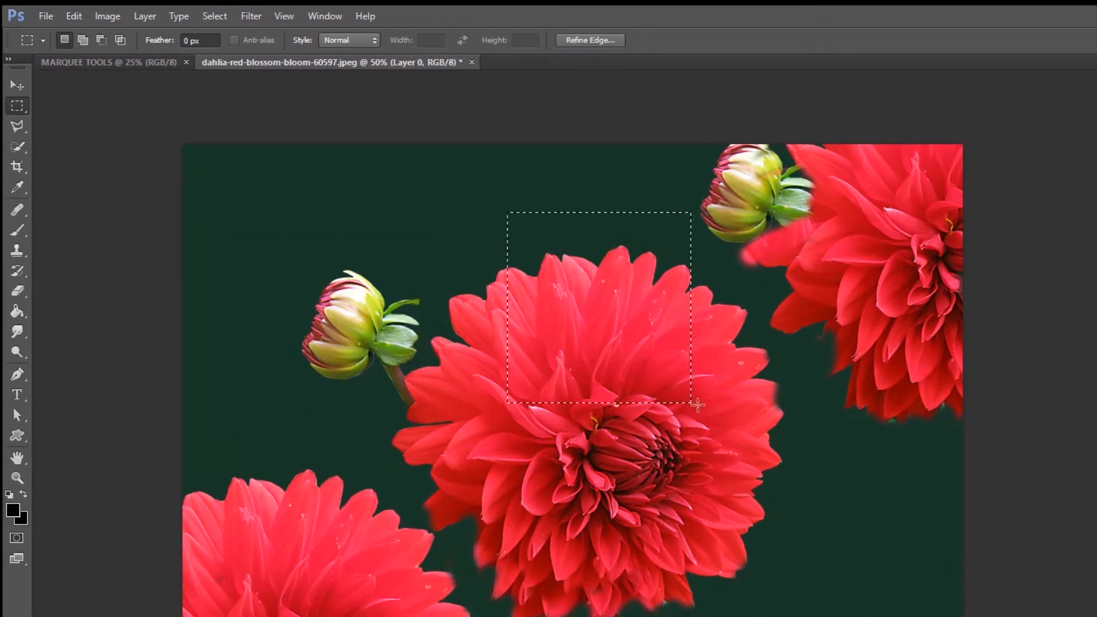
Step: Add two rectangles to the selection, one around the left bud and one below it over the central flower's lower-left edge
{"action": "left_click", "coordinate": [85, 36]}
{"action": "left_click_drag", "start_coordinate": [237, 228], "coordinate": [428, 398]}
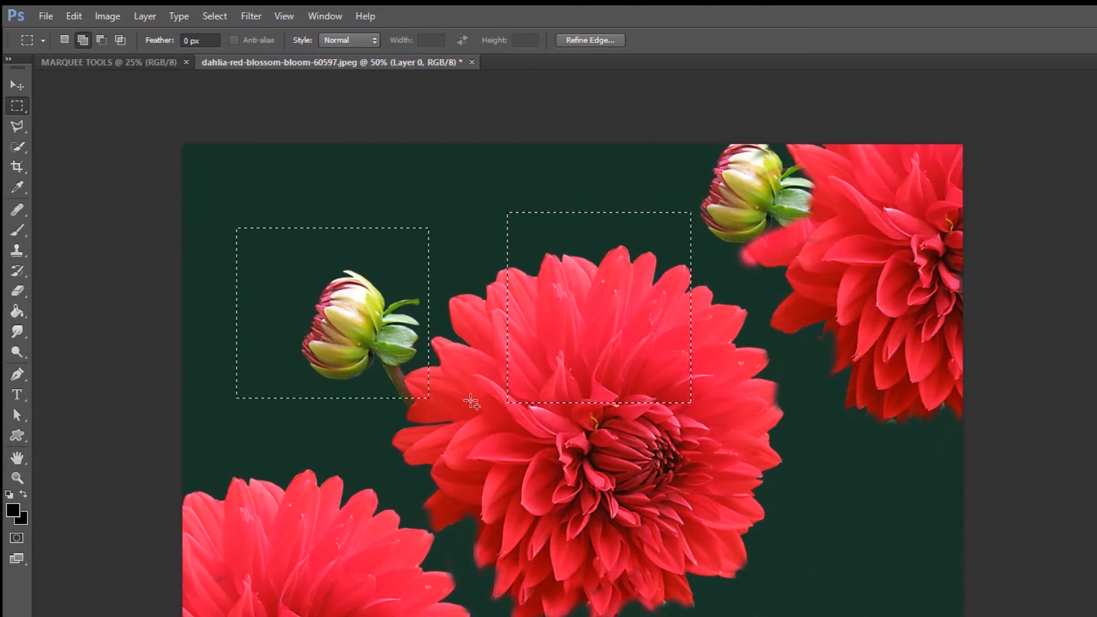
{"action": "left_click_drag", "start_coordinate": [390, 458], "coordinate": [584, 616]}
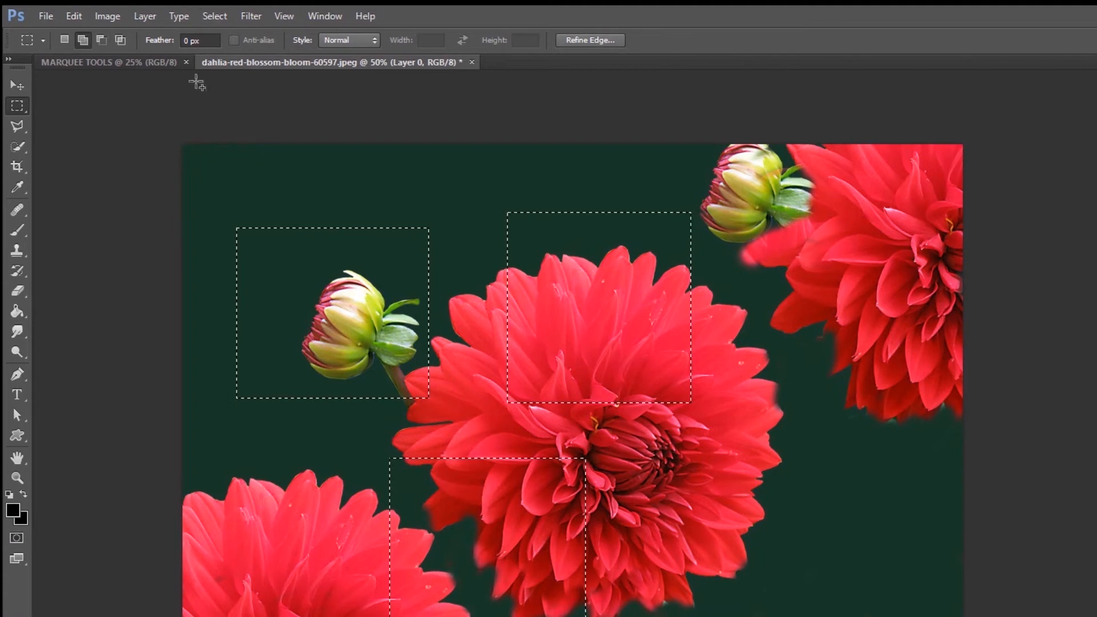
Step: Subtract a large overlapping rectangle from the three selections and several small rectangles from the corners and left side of the bud selection
{"action": "left_click", "coordinate": [99, 44]}
{"action": "left_click_drag", "start_coordinate": [346, 172], "coordinate": [551, 500]}
{"action": "left_click_drag", "start_coordinate": [291, 300], "coordinate": [316, 355]}
{"action": "left_click_drag", "start_coordinate": [246, 241], "coordinate": [198, 182]}
{"action": "left_click_drag", "start_coordinate": [210, 350], "coordinate": [250, 410]}
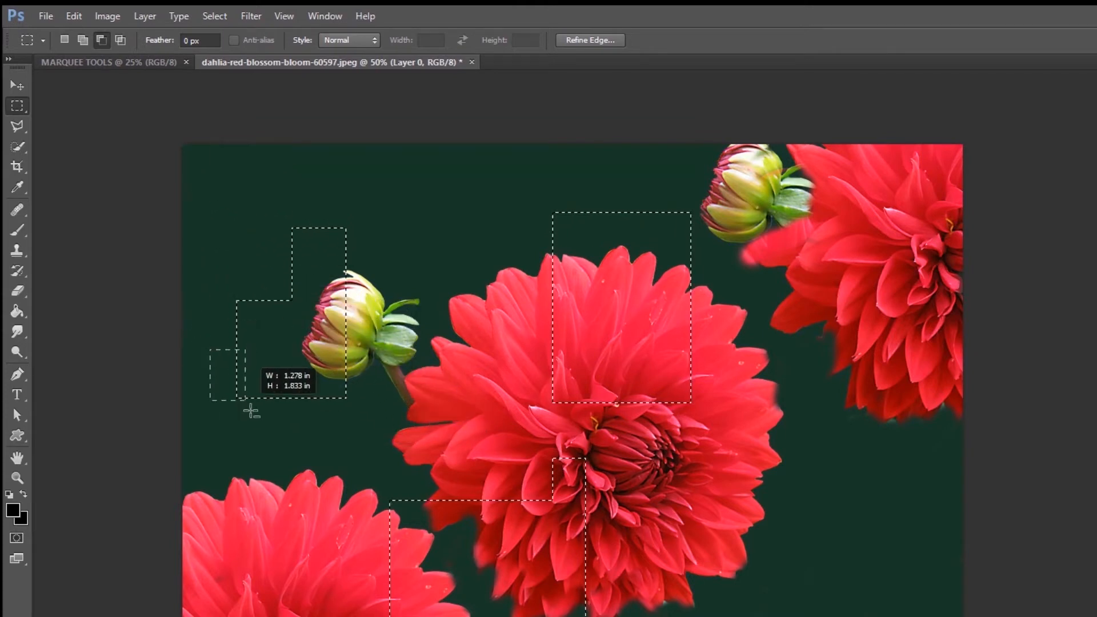
{"action": "left_click_drag", "start_coordinate": [301, 454], "coordinate": [294, 407]}
{"action": "left_click_drag", "start_coordinate": [306, 200], "coordinate": [350, 248]}
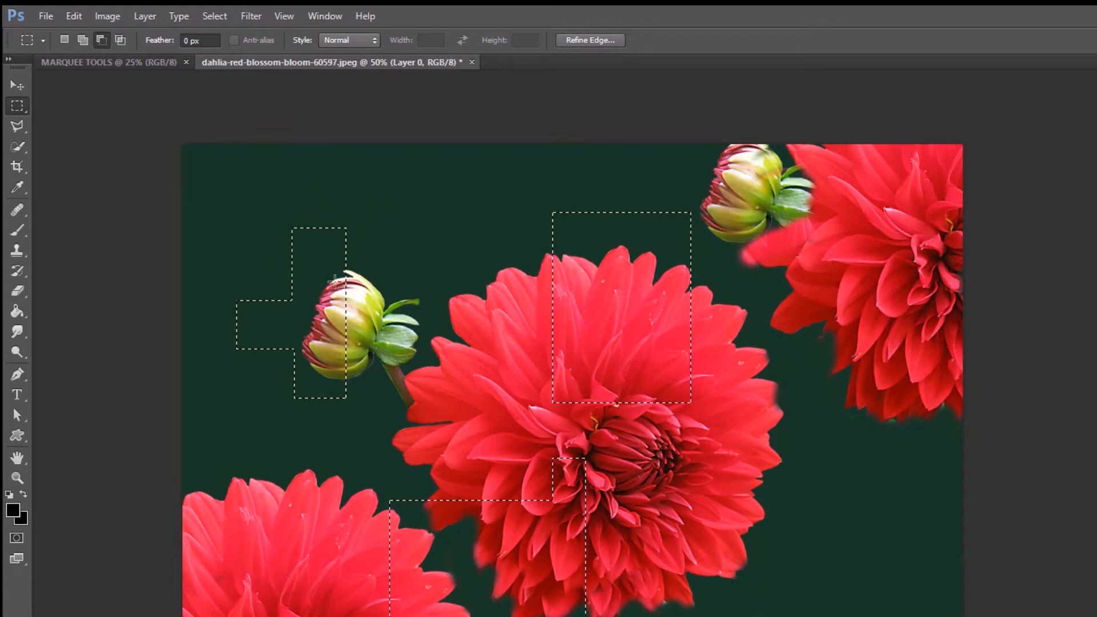
{"action": "left_click_drag", "start_coordinate": [208, 254], "coordinate": [281, 365]}
Step: Intersect the rectangular selections with a large rectangle over the image, and again with a smaller one over the central flower's middle
{"action": "left_click", "coordinate": [120, 40]}
{"action": "left_click_drag", "start_coordinate": [221, 159], "coordinate": [730, 476]}
{"action": "left_click_drag", "start_coordinate": [499, 353], "coordinate": [640, 534]}
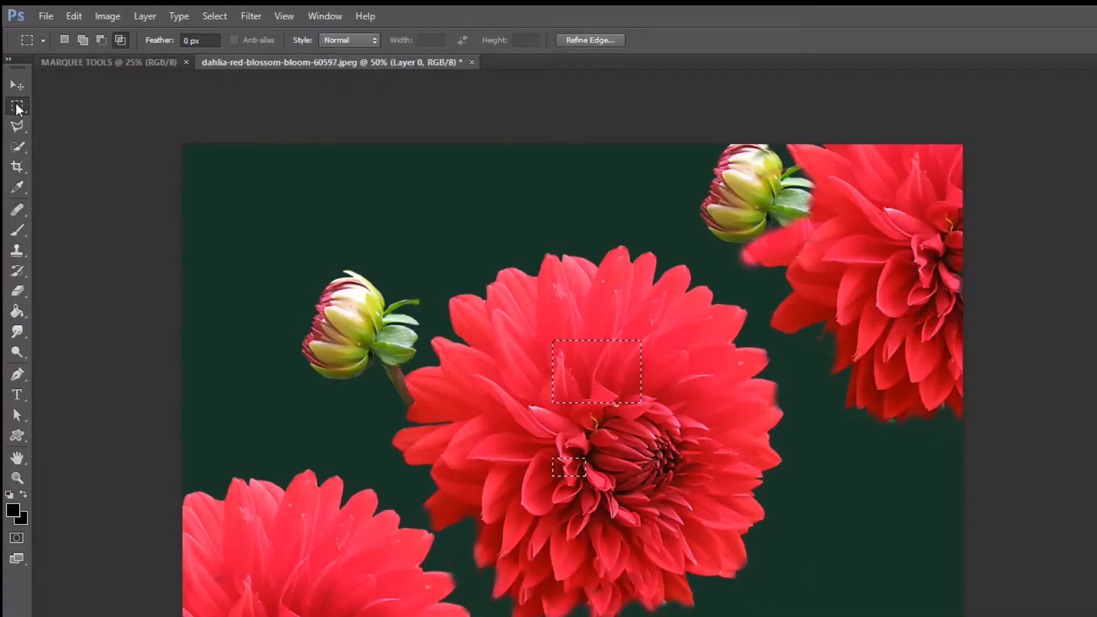
Step: Try to intersect the rectangular selections with an ellipse about 3.75 by 4.11 in drawn near the left bud
{"action": "left_click", "coordinate": [17, 107]}
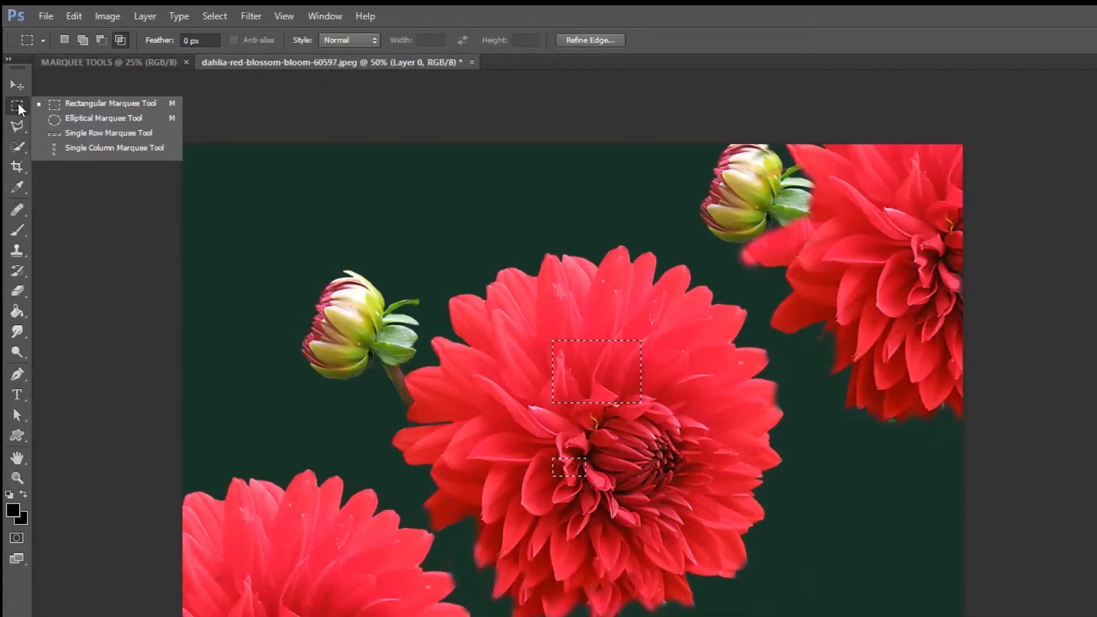
{"action": "left_click", "coordinate": [75, 117]}
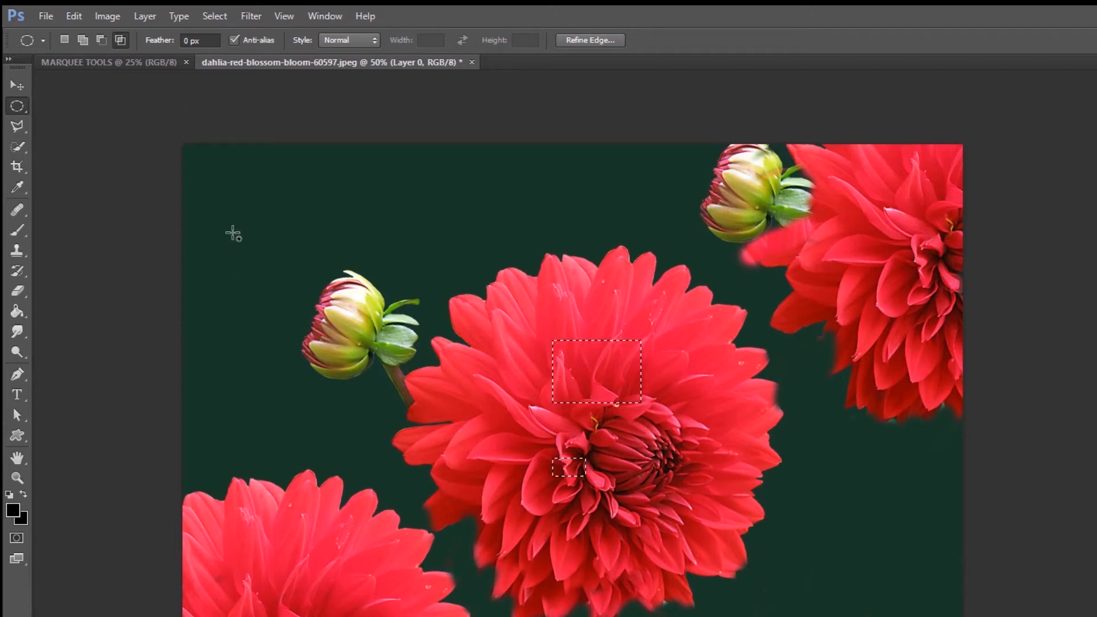
{"action": "left_click_drag", "start_coordinate": [248, 213], "coordinate": [352, 329]}
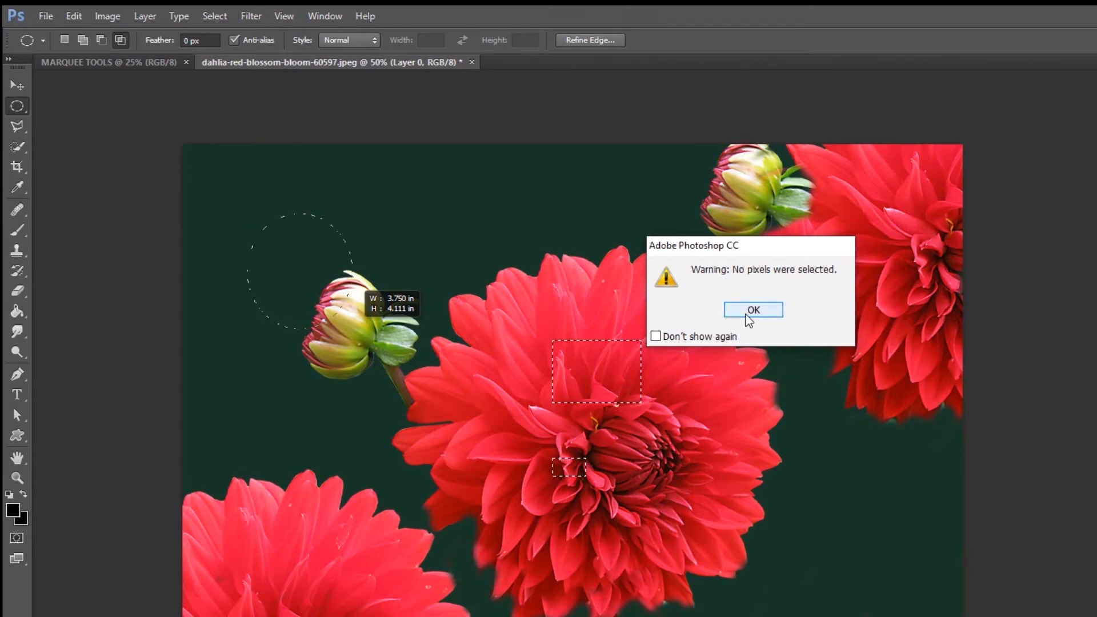
{"action": "left_click", "coordinate": [748, 312]}
Step: Make new elliptical selections around the left bud and then the central dahlia, and add another ellipse around the bud
{"action": "left_click", "coordinate": [64, 39]}
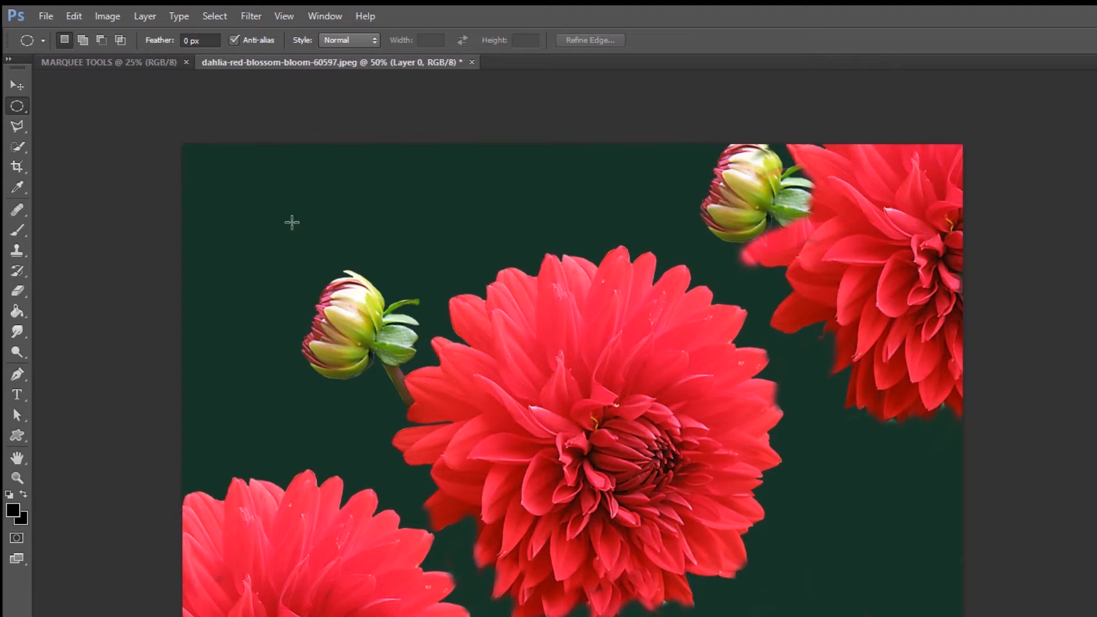
{"action": "left_click_drag", "start_coordinate": [240, 221], "coordinate": [429, 413]}
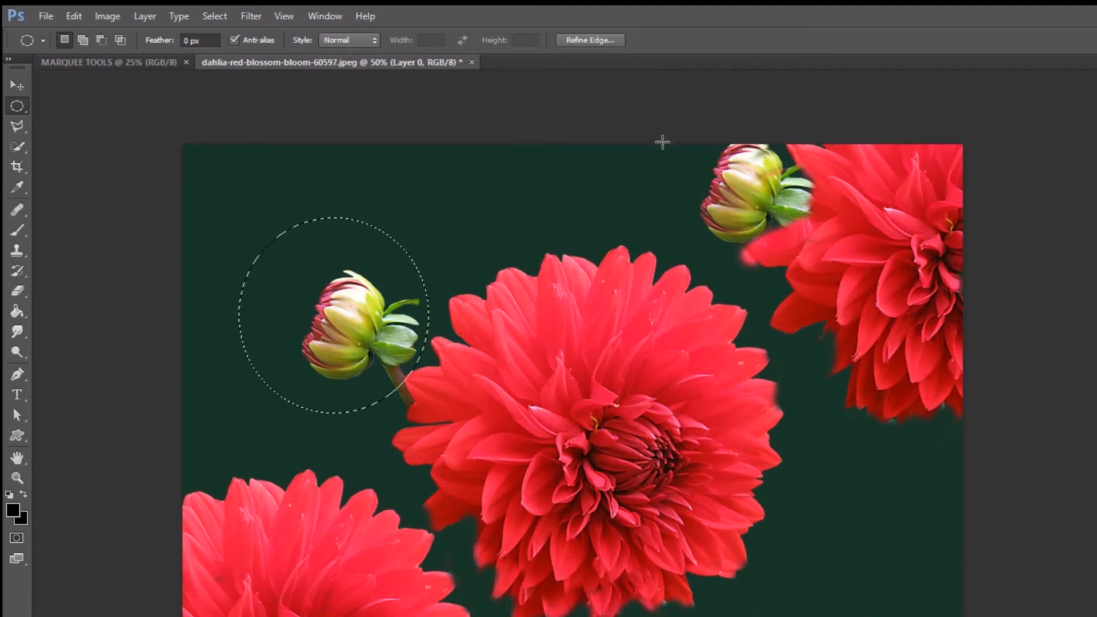
{"action": "left_click_drag", "start_coordinate": [421, 224], "coordinate": [800, 614]}
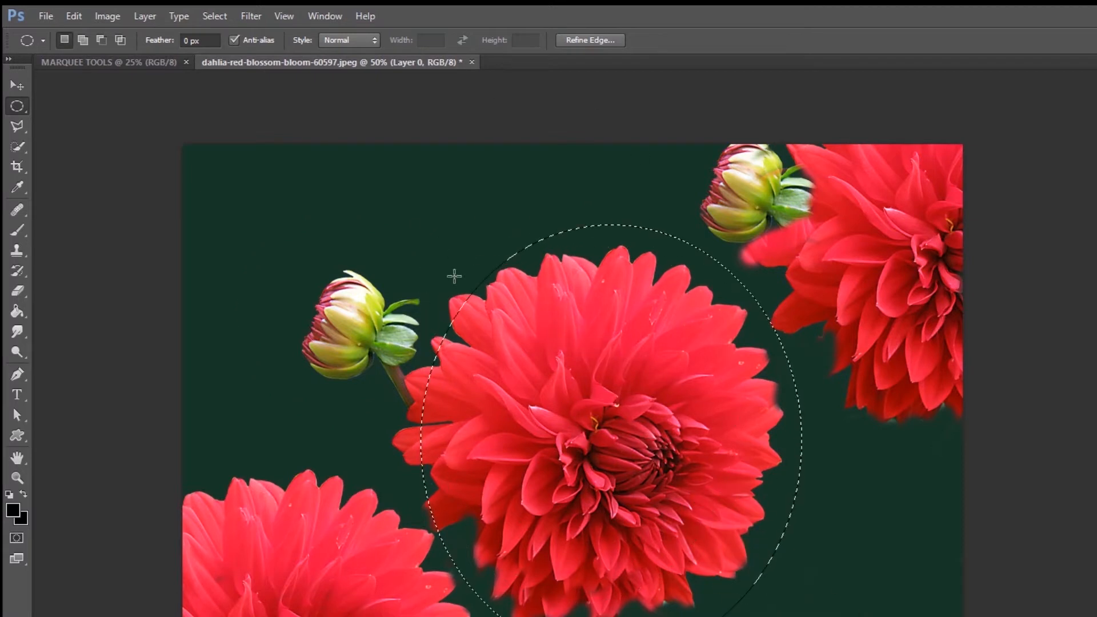
{"action": "left_click", "coordinate": [83, 41]}
{"action": "left_click_drag", "start_coordinate": [231, 194], "coordinate": [415, 422]}
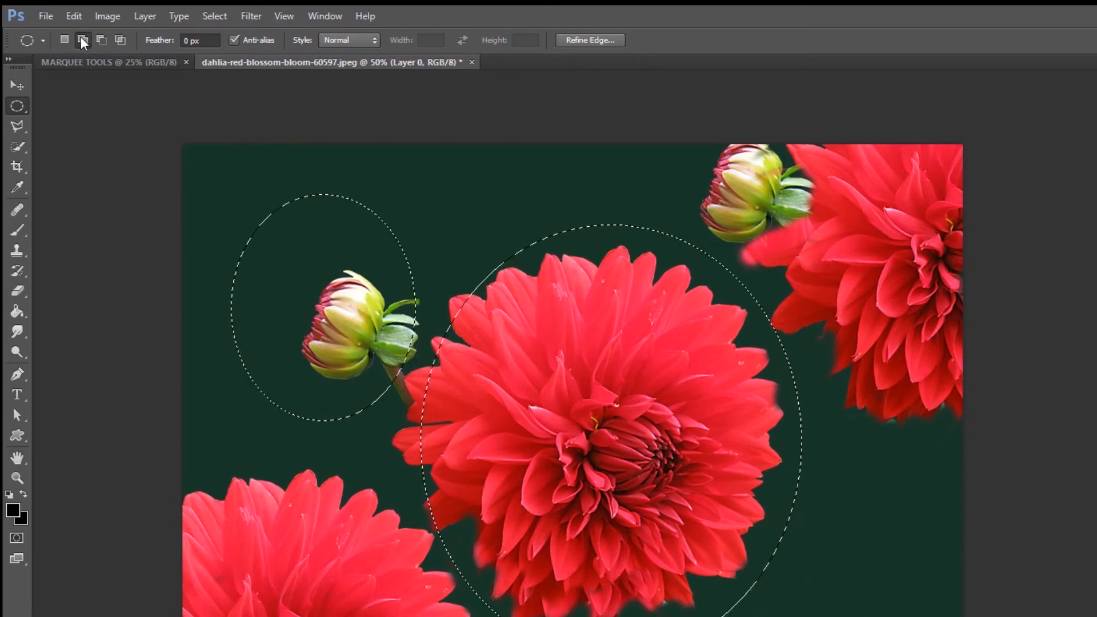
Step: Subtract an ellipse overlapping both elliptical selections, and intersect the result with an ellipse enclosing the crescent beside the bud
{"action": "left_click", "coordinate": [101, 40]}
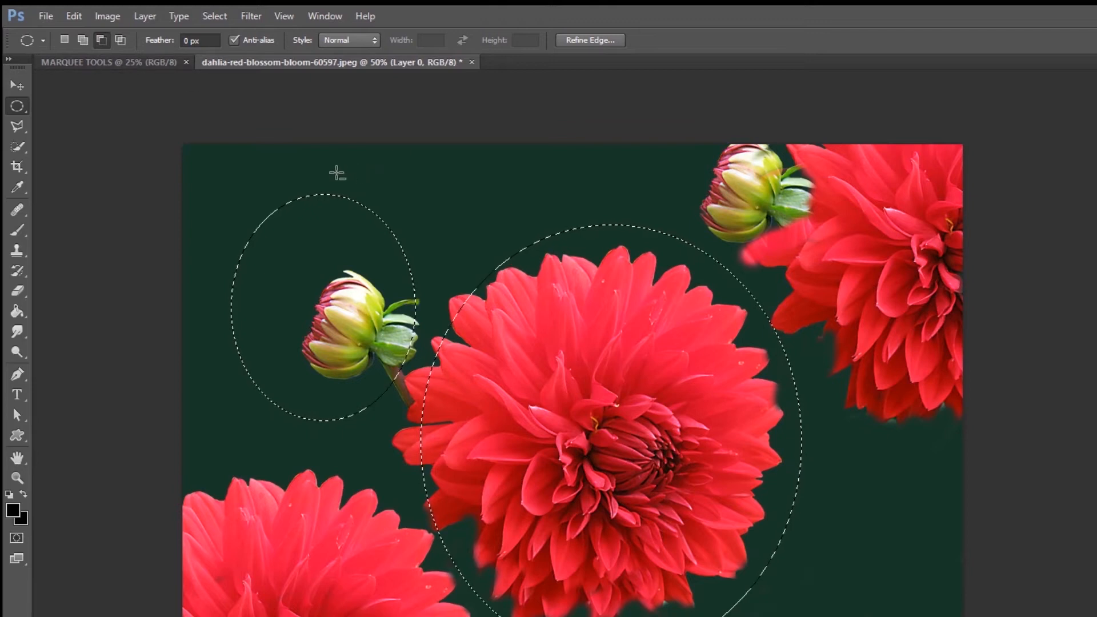
{"action": "left_click_drag", "start_coordinate": [286, 147], "coordinate": [492, 420]}
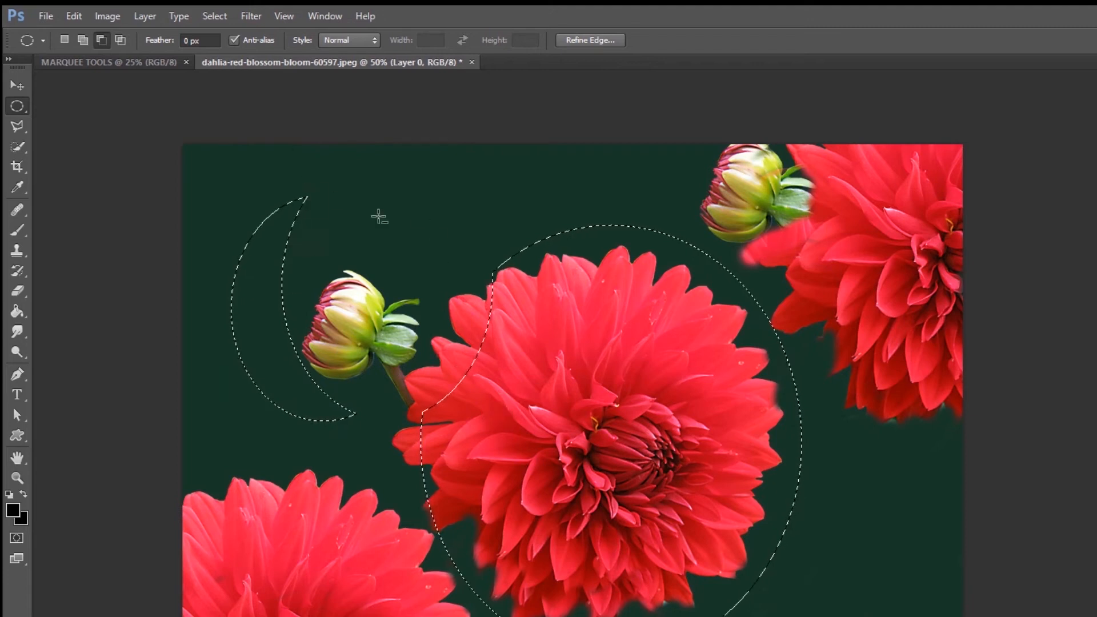
{"action": "left_click", "coordinate": [120, 40]}
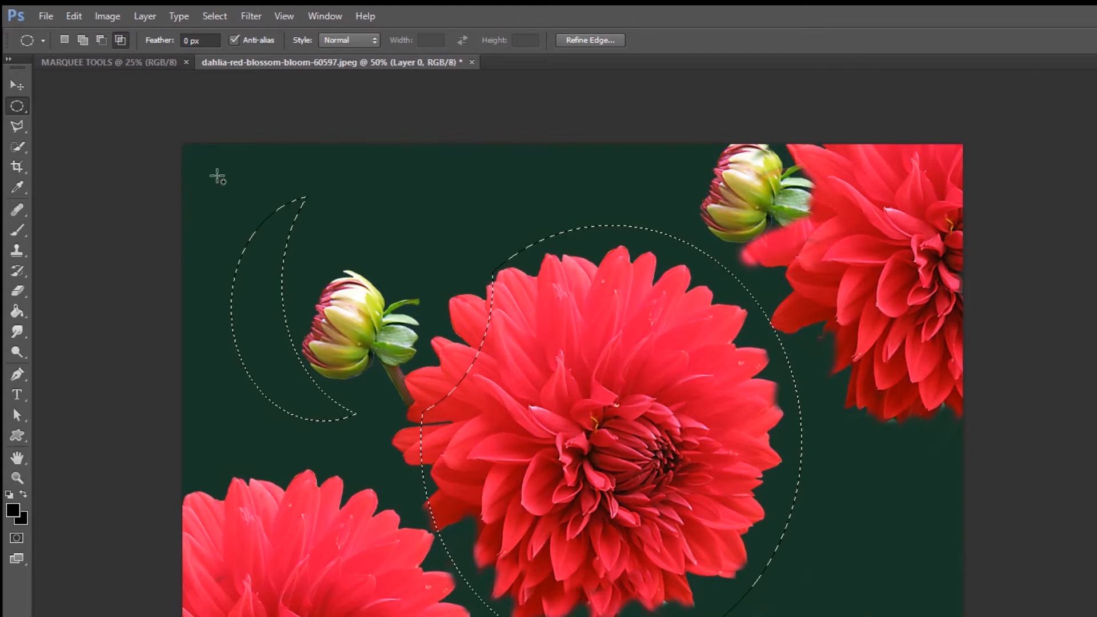
{"action": "left_click_drag", "start_coordinate": [191, 166], "coordinate": [412, 471]}
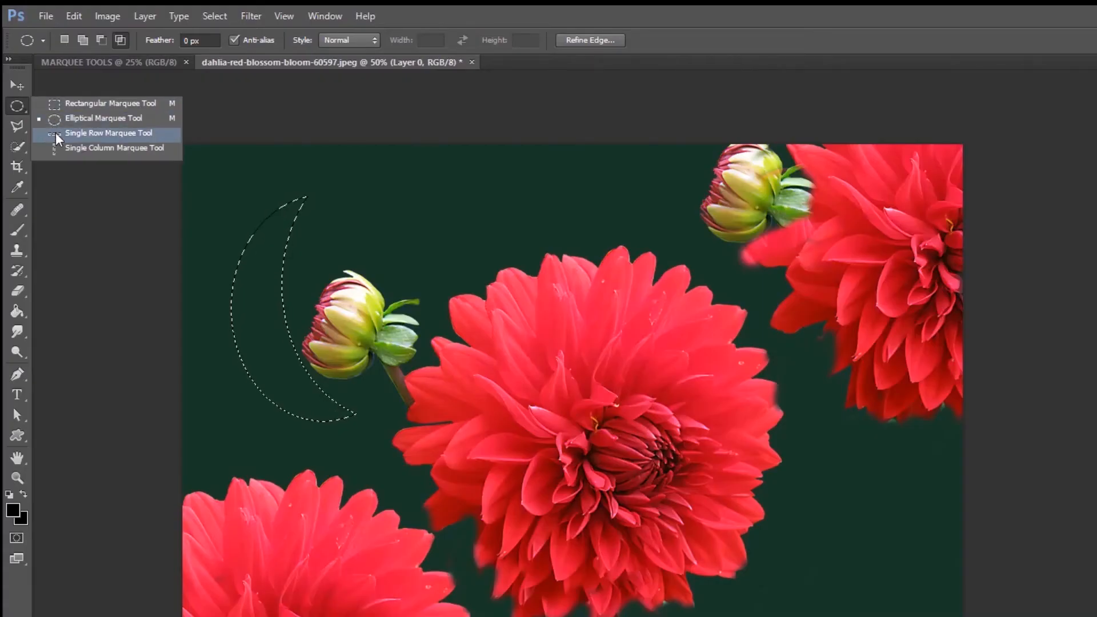
Step: Select a single pixel row across the image with the Single Row Marquee tool and place it through the central flower's petals
{"action": "left_click", "coordinate": [56, 132]}
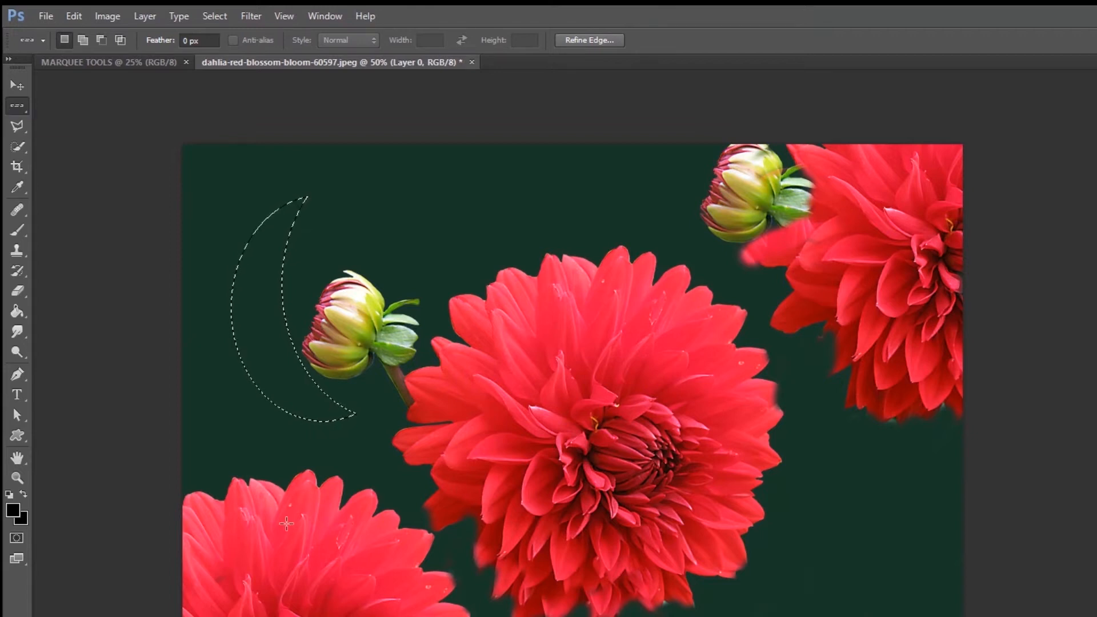
{"action": "left_click_drag", "start_coordinate": [143, 492], "coordinate": [246, 376]}
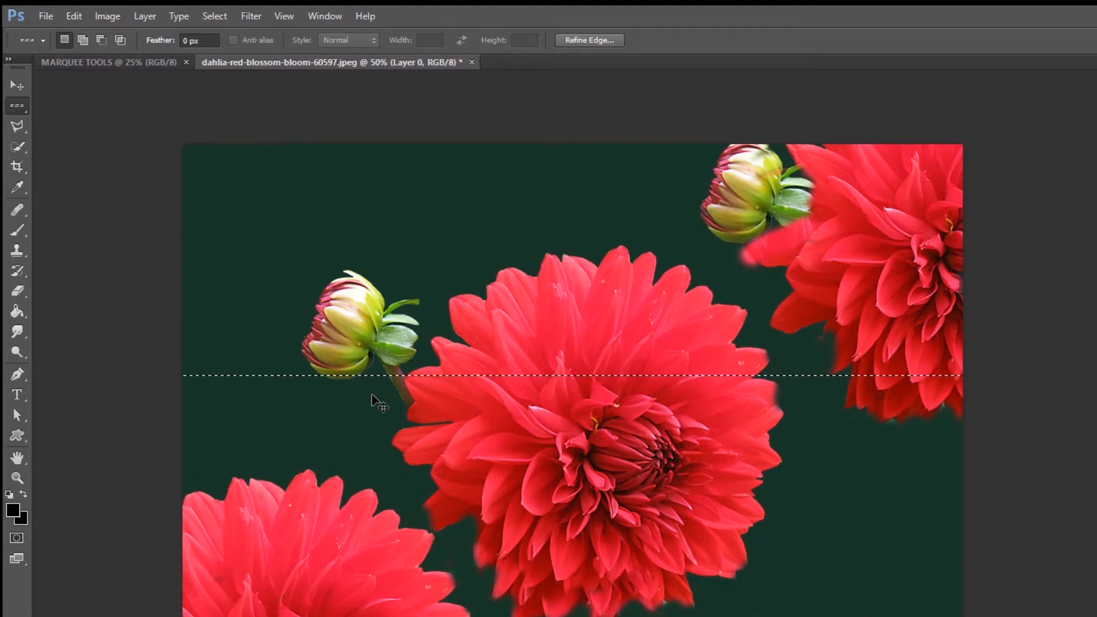
{"action": "key", "text": "ctrl+plus"}
{"action": "key", "text": "ctrl+plus"}
{"action": "key", "text": "ctrl+plus"}
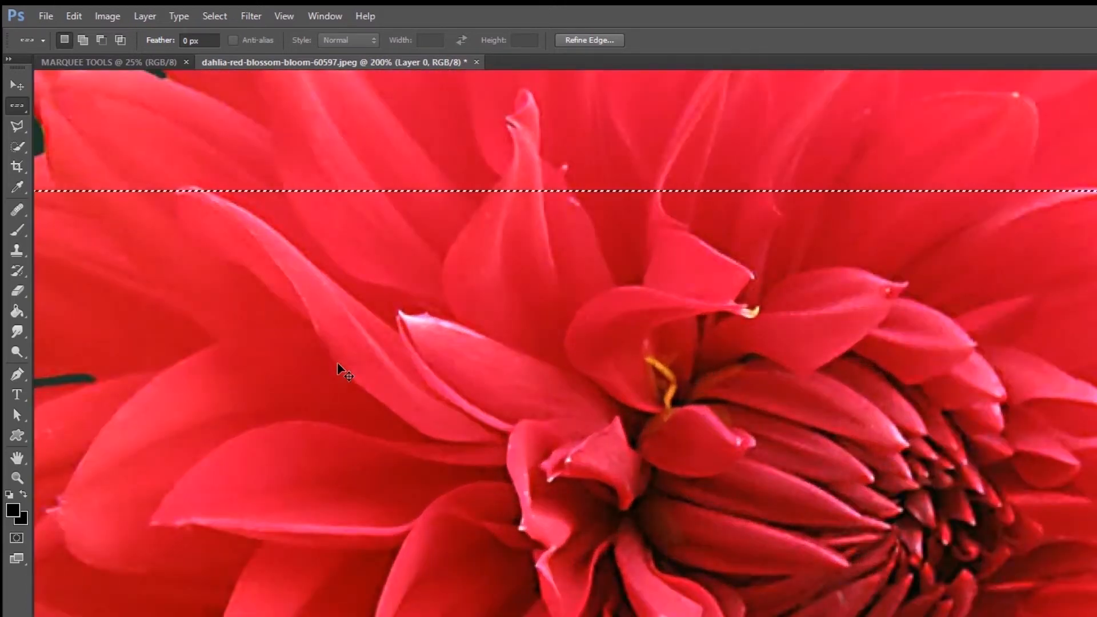
{"action": "key", "text": "ctrl+plus"}
{"action": "left_click_drag", "start_coordinate": [339, 347], "coordinate": [424, 466]}
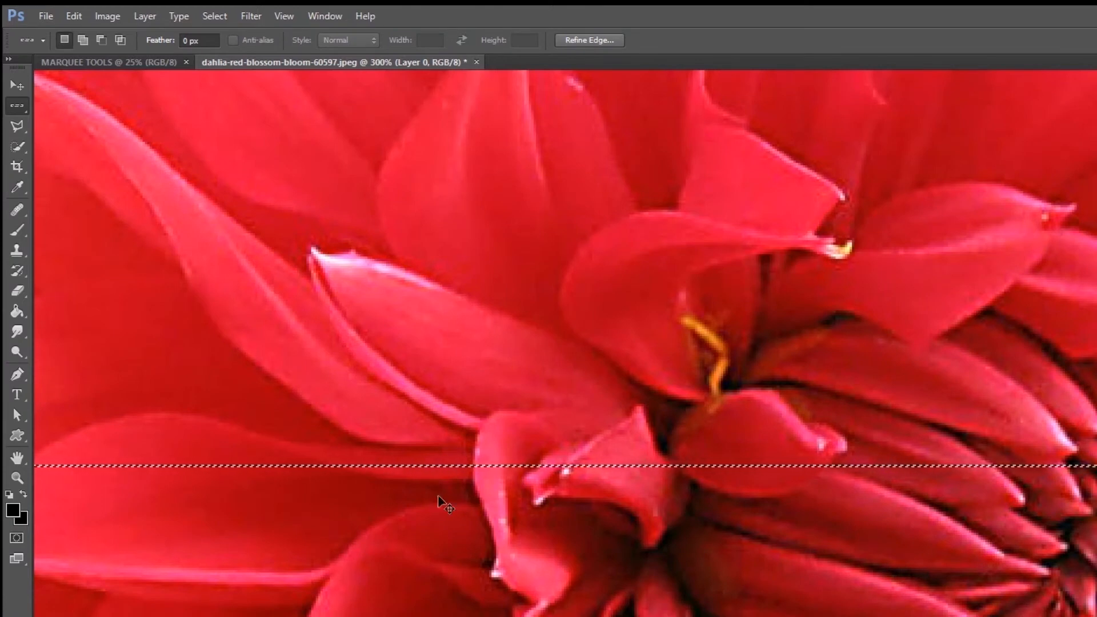
Step: Sample several pixel colours along the selected single row with the Eyedropper tool at 1200% zoom, ending on a pink petal pixel
{"action": "key", "text": "ctrl+plus"}
{"action": "key", "text": "ctrl+plus"}
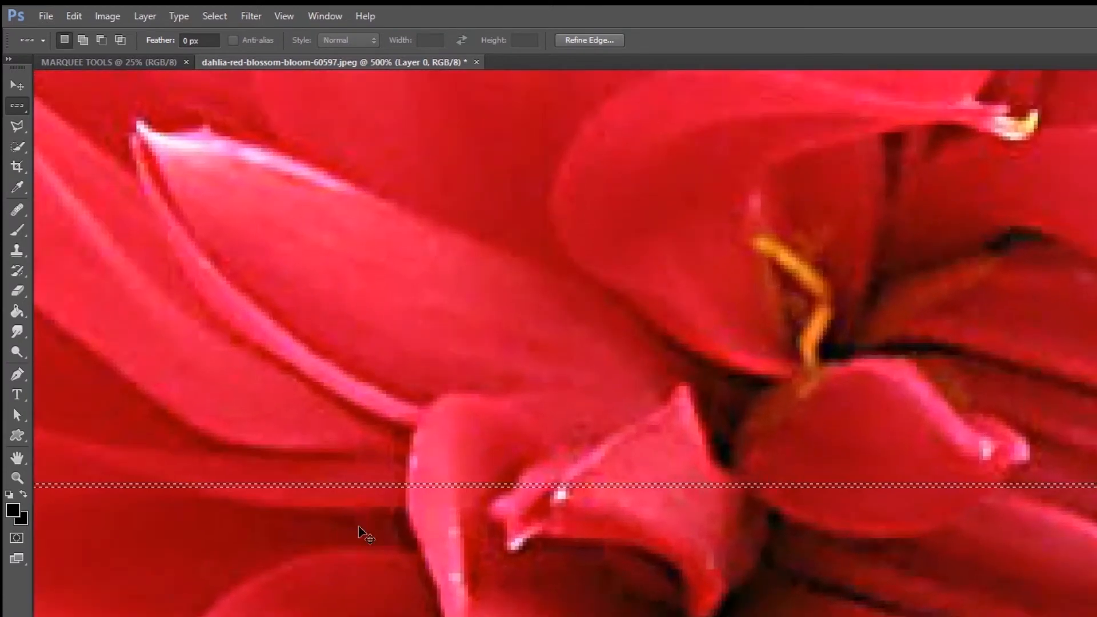
{"action": "key", "text": "ctrl+plus"}
{"action": "key", "text": "ctrl+plus"}
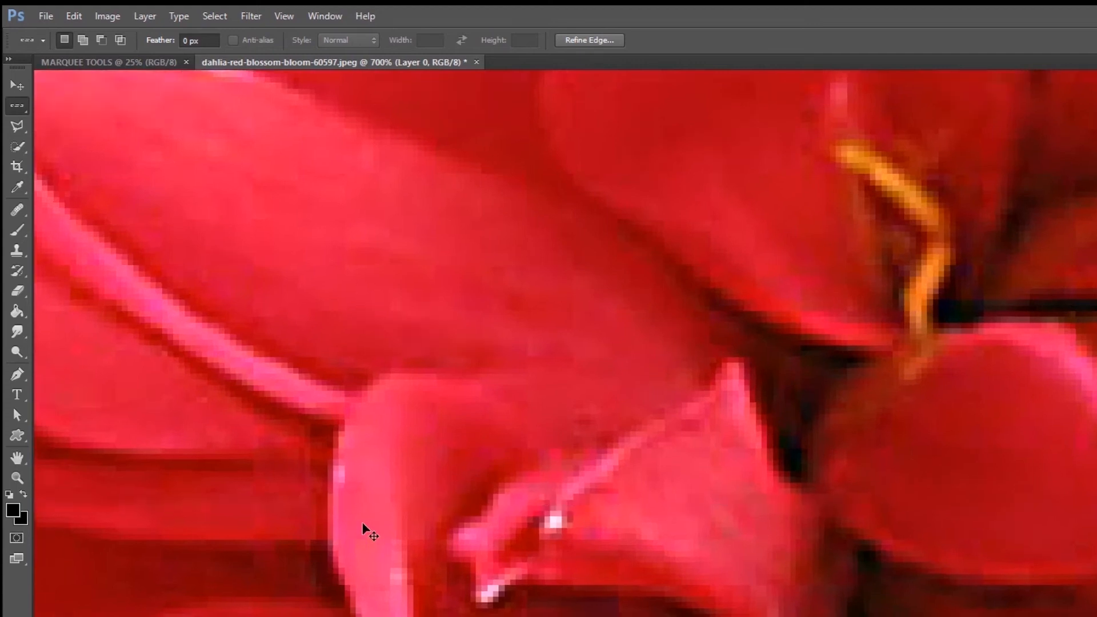
{"action": "key", "text": "ctrl+plus"}
{"action": "left_click", "coordinate": [16, 187]}
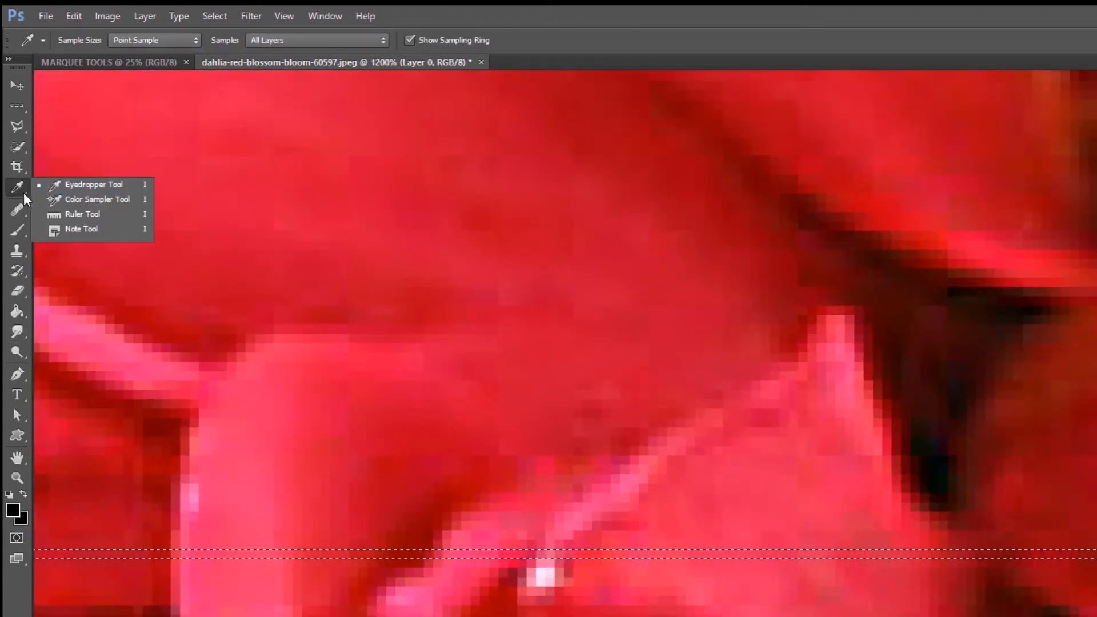
{"action": "left_click", "coordinate": [52, 185]}
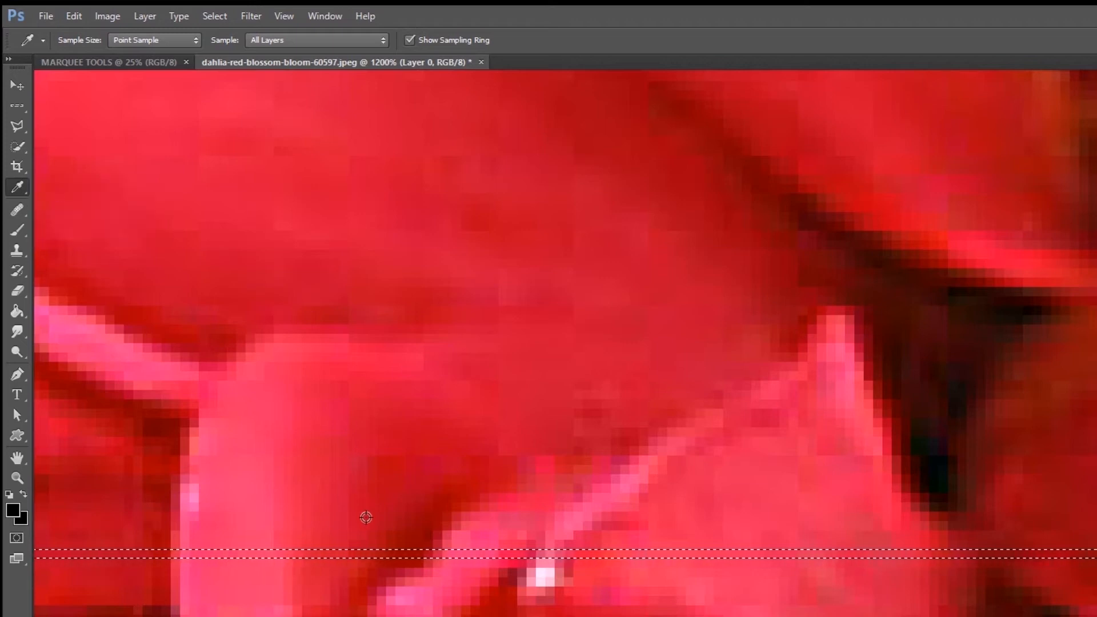
{"action": "left_click", "coordinate": [369, 554]}
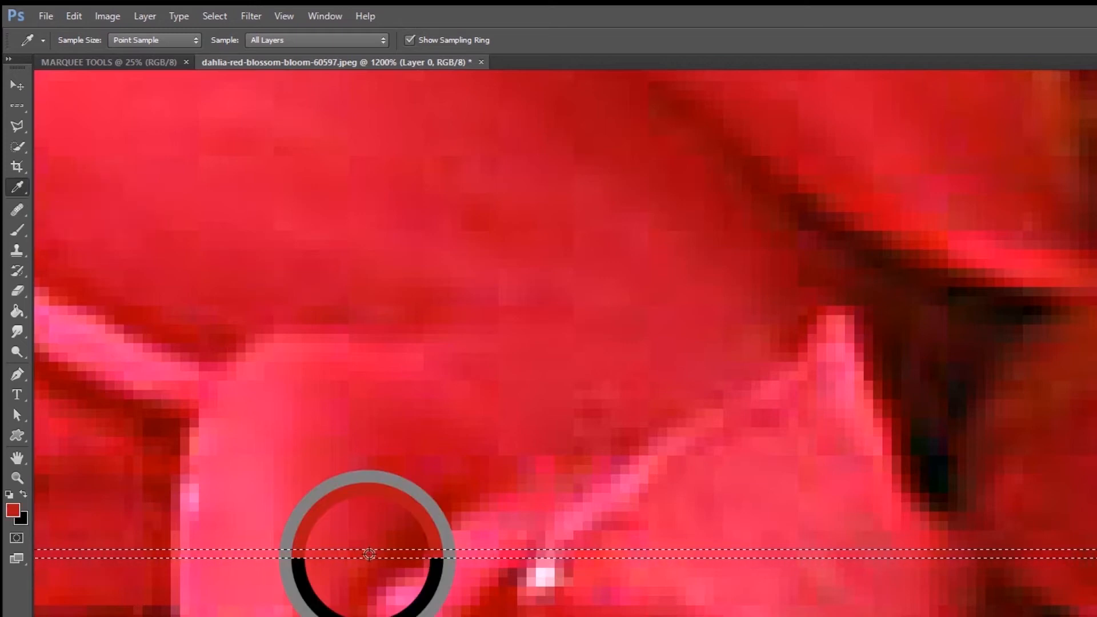
{"action": "left_click", "coordinate": [260, 553]}
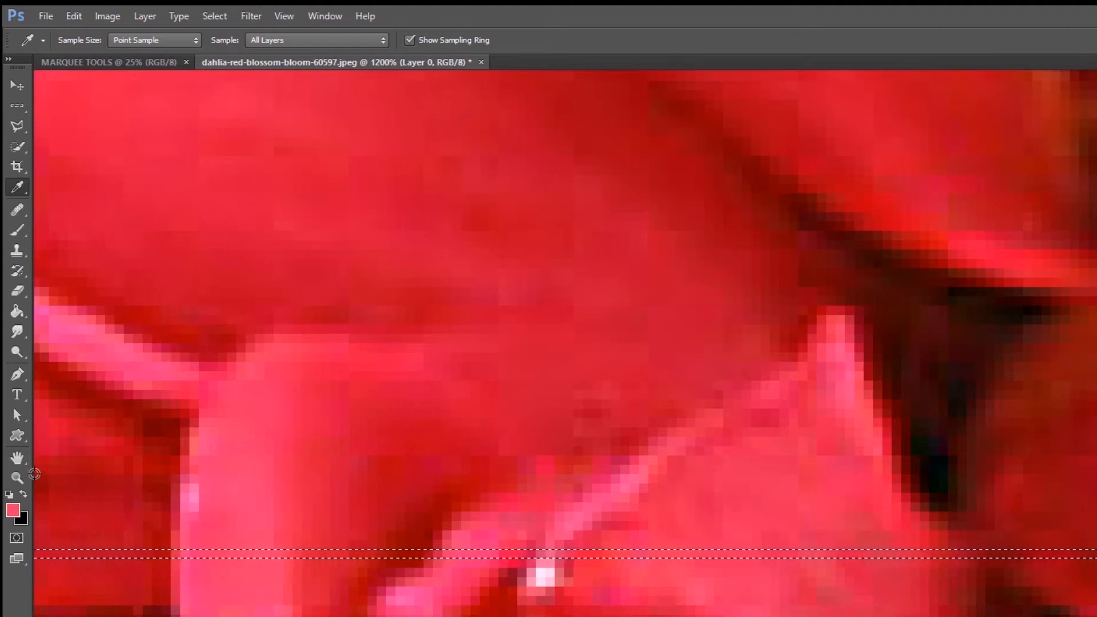
{"action": "left_click", "coordinate": [73, 554]}
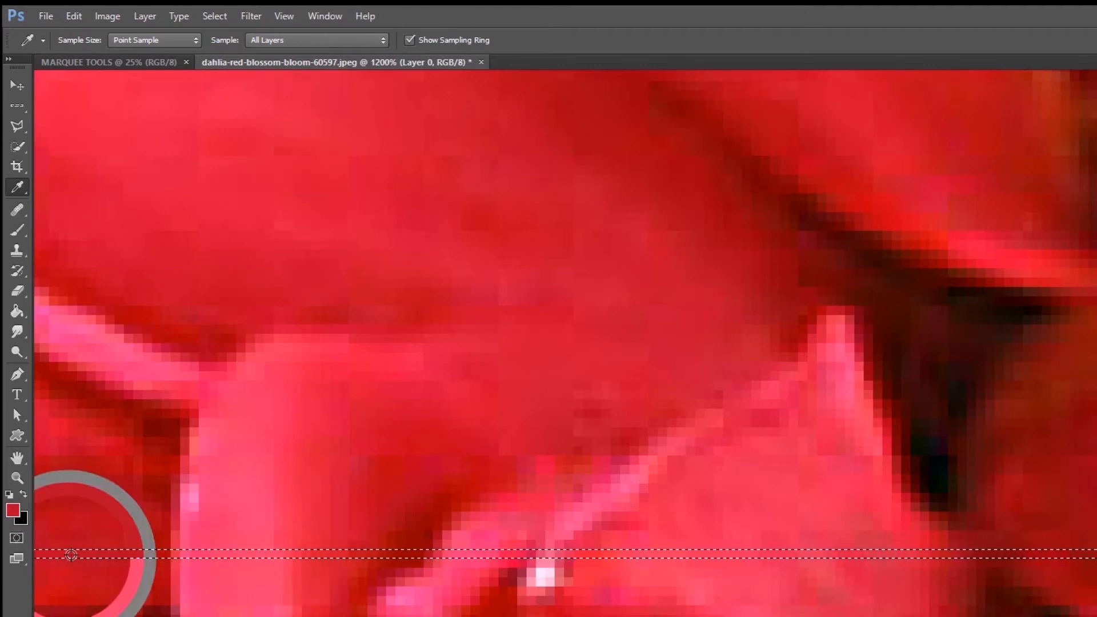
{"action": "left_click", "coordinate": [211, 554]}
{"action": "scroll", "coordinate": [212, 554], "scroll_direction": "down", "scroll_amount": 1}
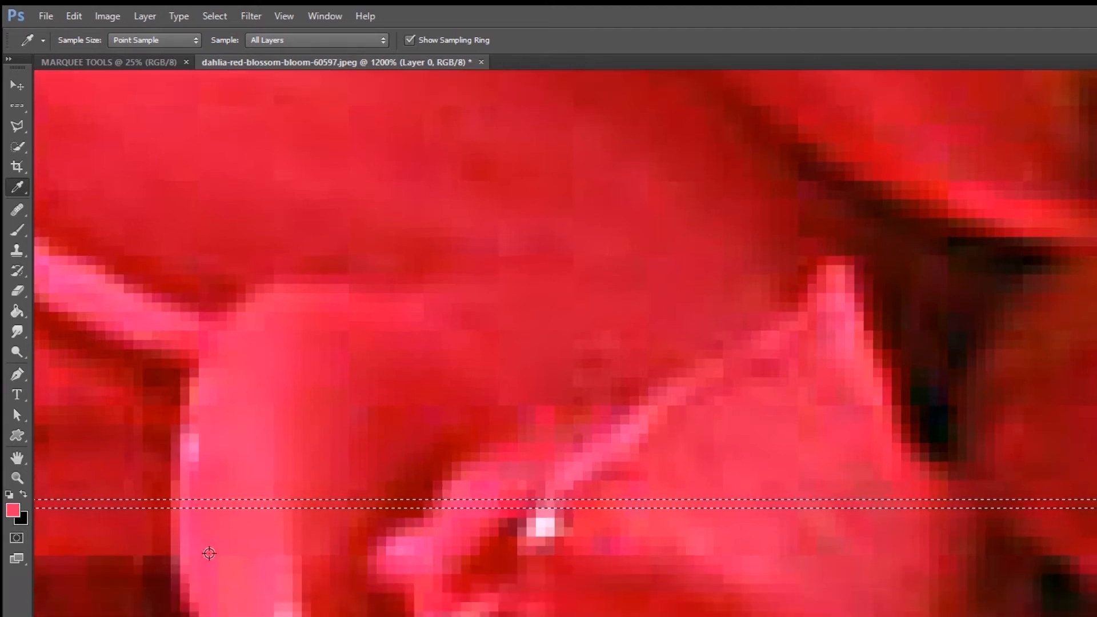
Step: Examine the single-row selection across the whole image at 50% and up close at 400% zoom, sampling the dark green background colour
{"action": "key", "text": "ctrl+minus"}
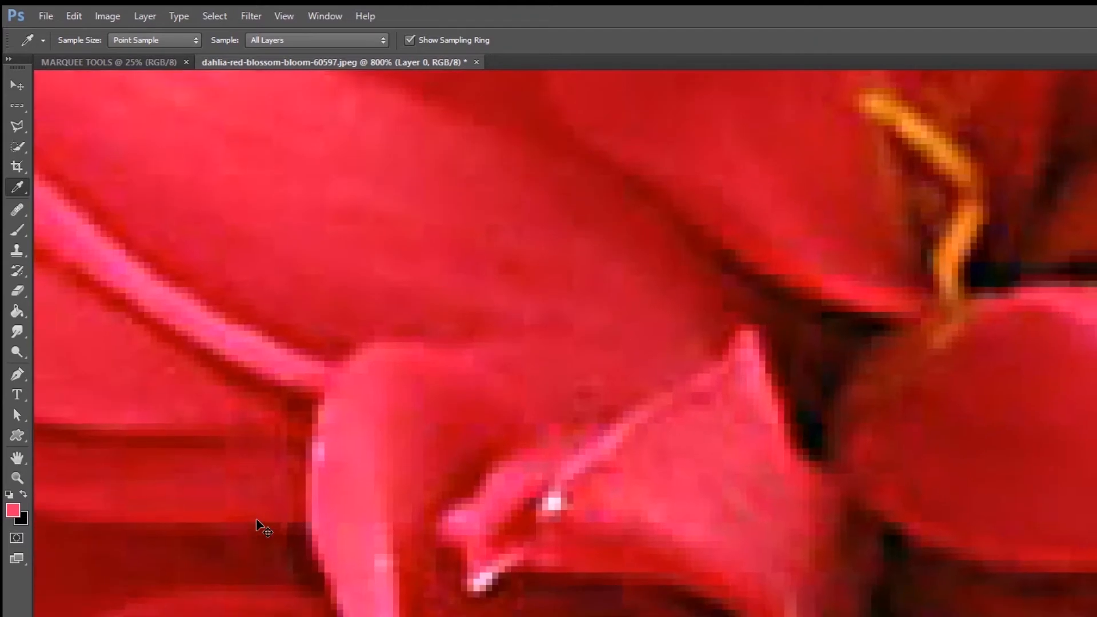
{"action": "key", "text": "ctrl+minus"}
{"action": "key", "text": "ctrl+minus"}
{"action": "key", "text": "ctrl+minus"}
{"action": "key", "text": "ctrl+minus"}
{"action": "key", "text": "ctrl+minus"}
{"action": "key", "text": "ctrl+minus"}
{"action": "key", "text": "ctrl+minus"}
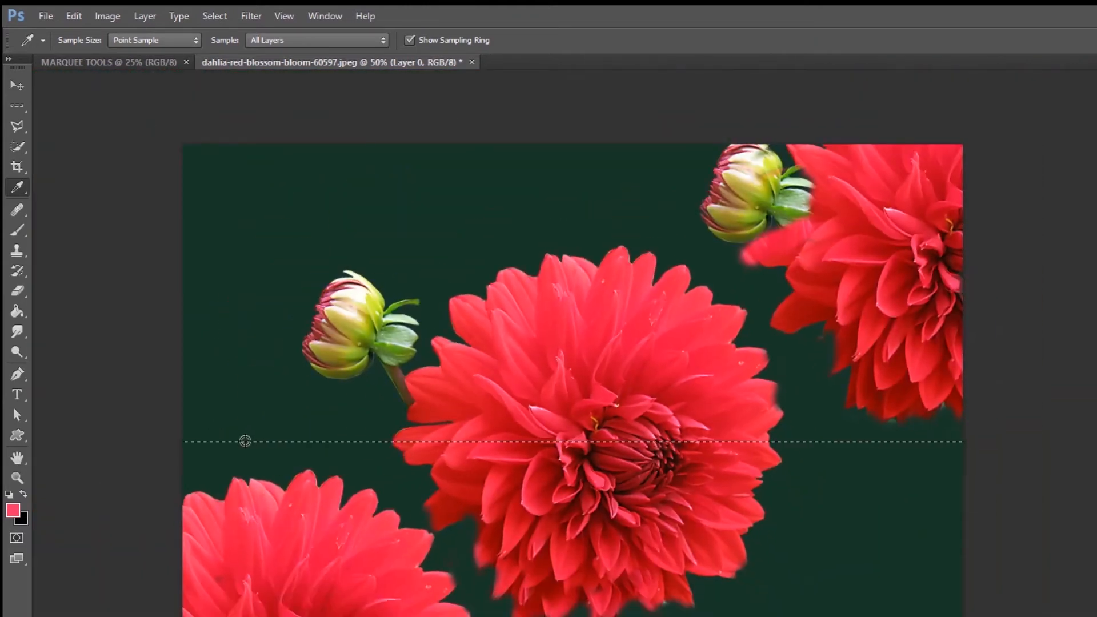
{"action": "key", "text": "ctrl+plus"}
{"action": "key", "text": "ctrl+plus"}
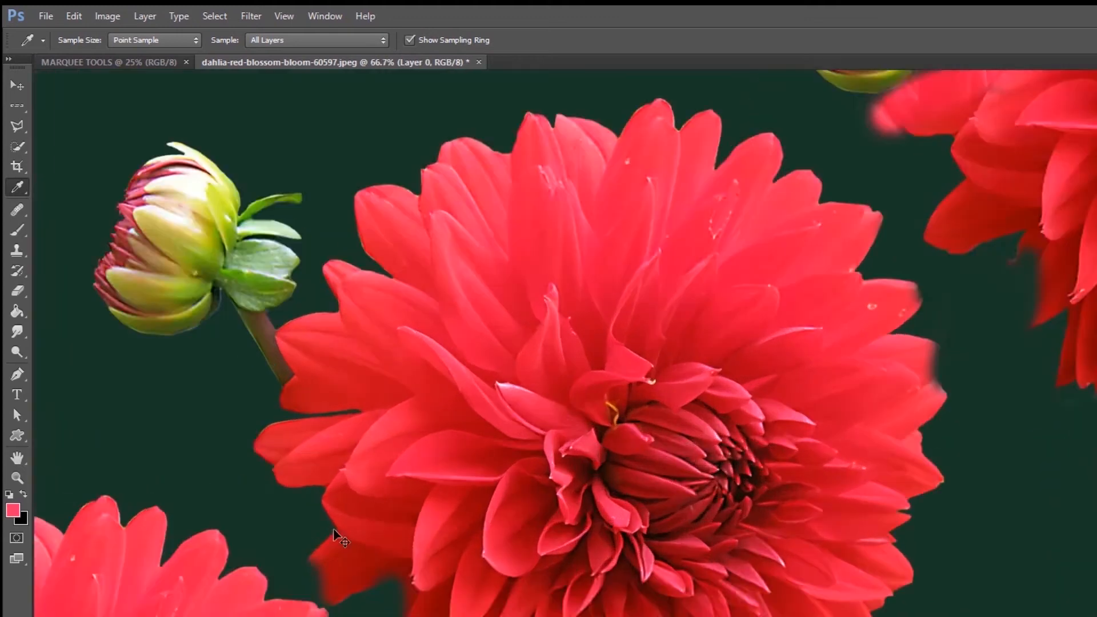
{"action": "left_click_drag", "start_coordinate": [280, 543], "coordinate": [451, 536]}
{"action": "left_click_drag", "start_coordinate": [234, 464], "coordinate": [345, 490]}
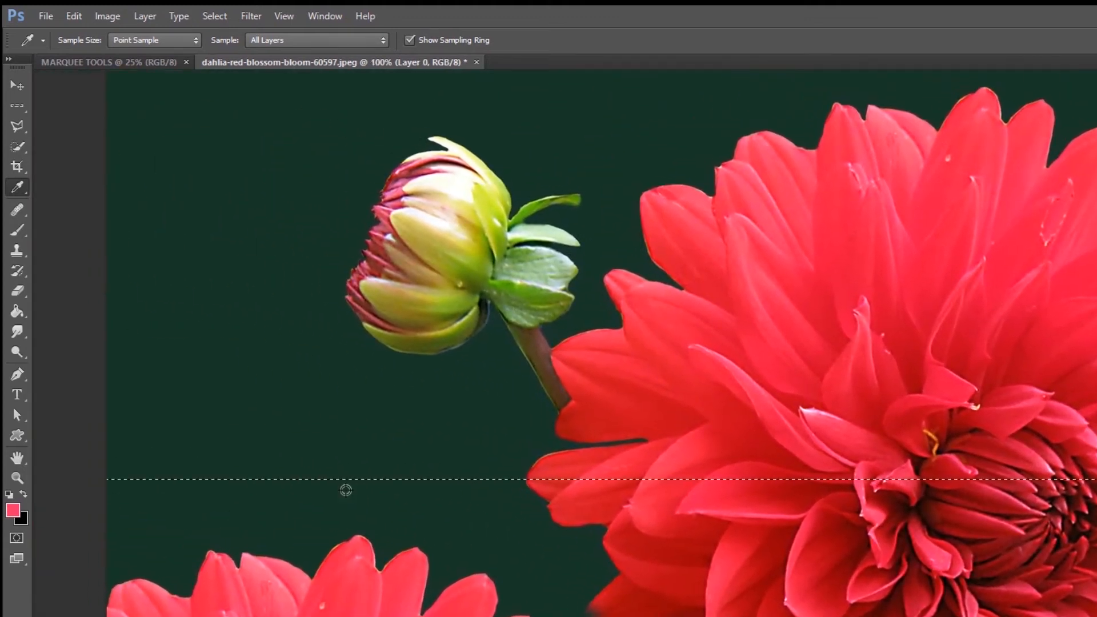
{"action": "key", "text": "ctrl+plus"}
{"action": "key", "text": "ctrl+plus"}
{"action": "key", "text": "ctrl+plus"}
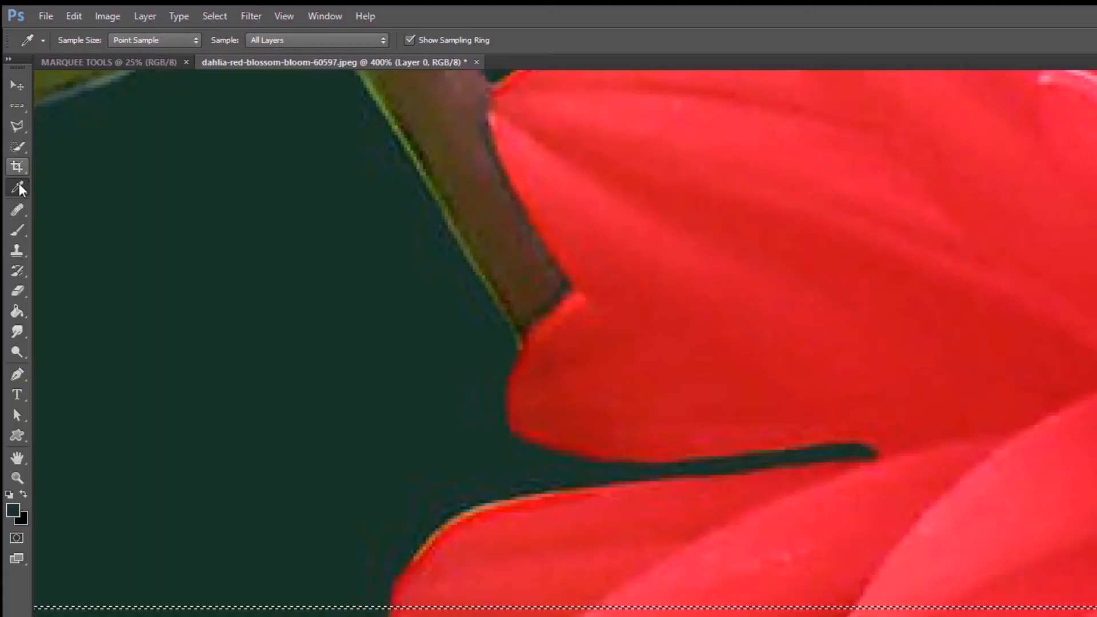
Step: Replace the row selection with a single pixel column running through the bud beside the central dahlia, using the Single Column Marquee tool
{"action": "right_click", "coordinate": [19, 187]}
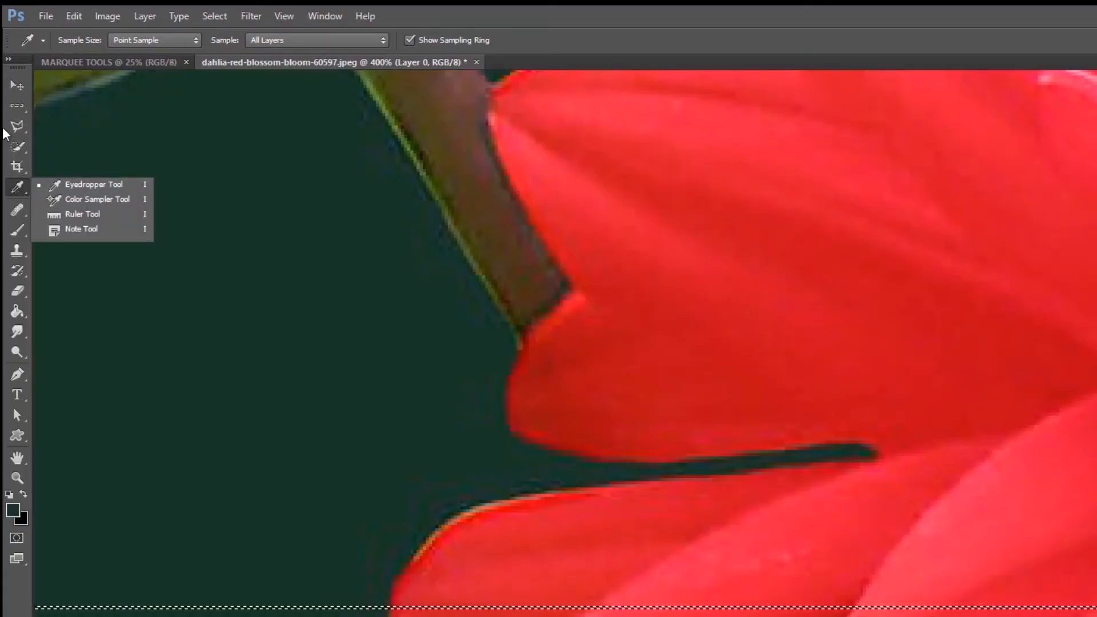
{"action": "left_click", "coordinate": [16, 104]}
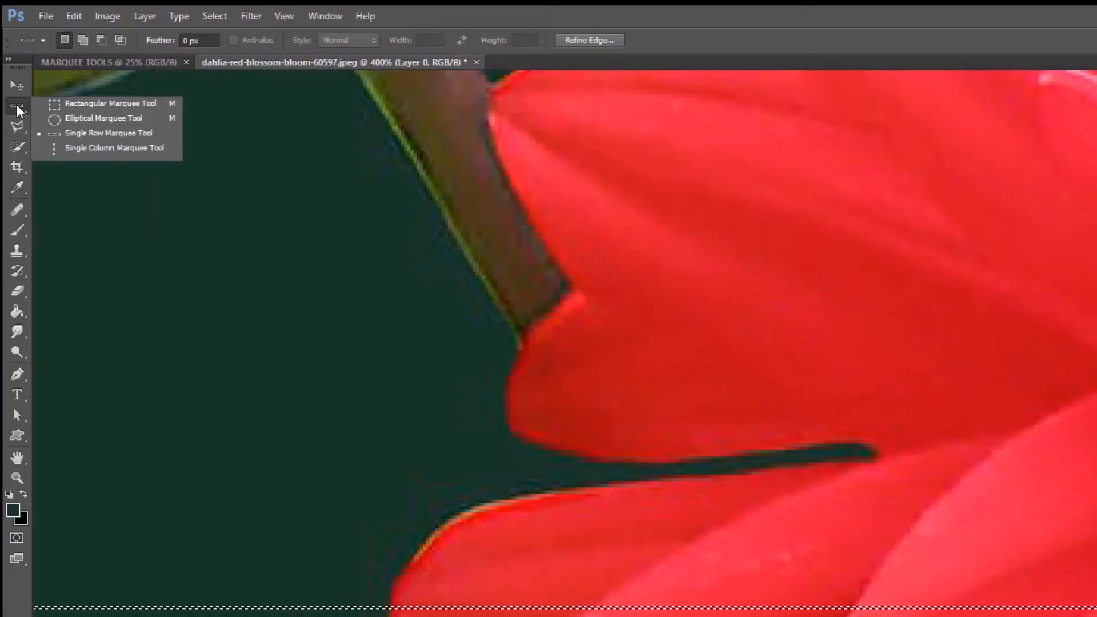
{"action": "left_click", "coordinate": [104, 150]}
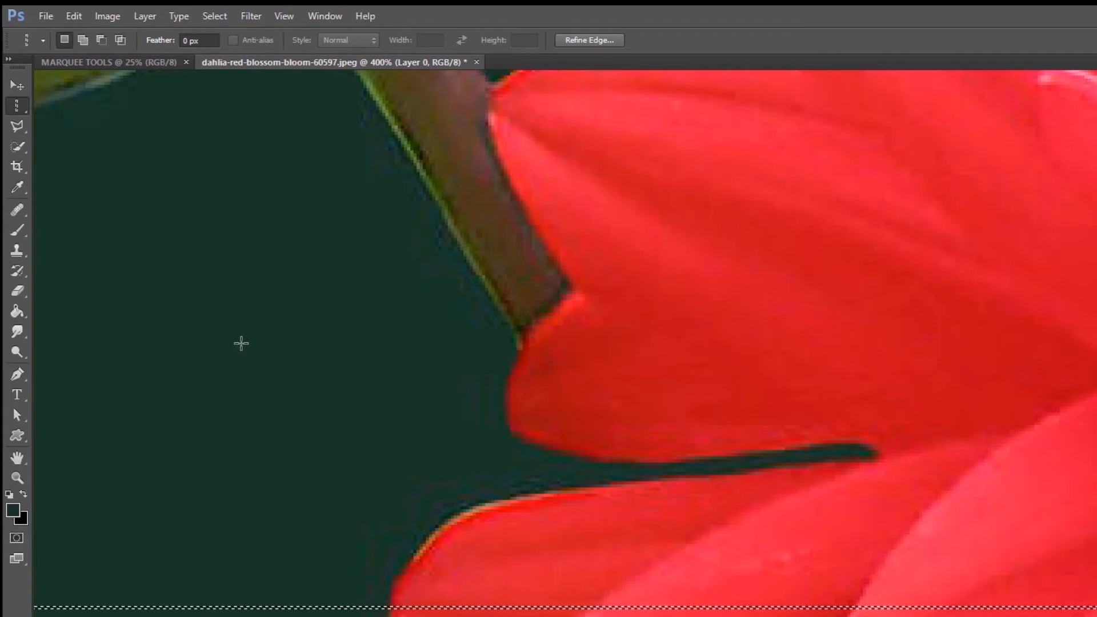
{"action": "scroll", "coordinate": [241, 343], "scroll_direction": "down", "scroll_amount": 1}
{"action": "key", "text": "ctrl+minus"}
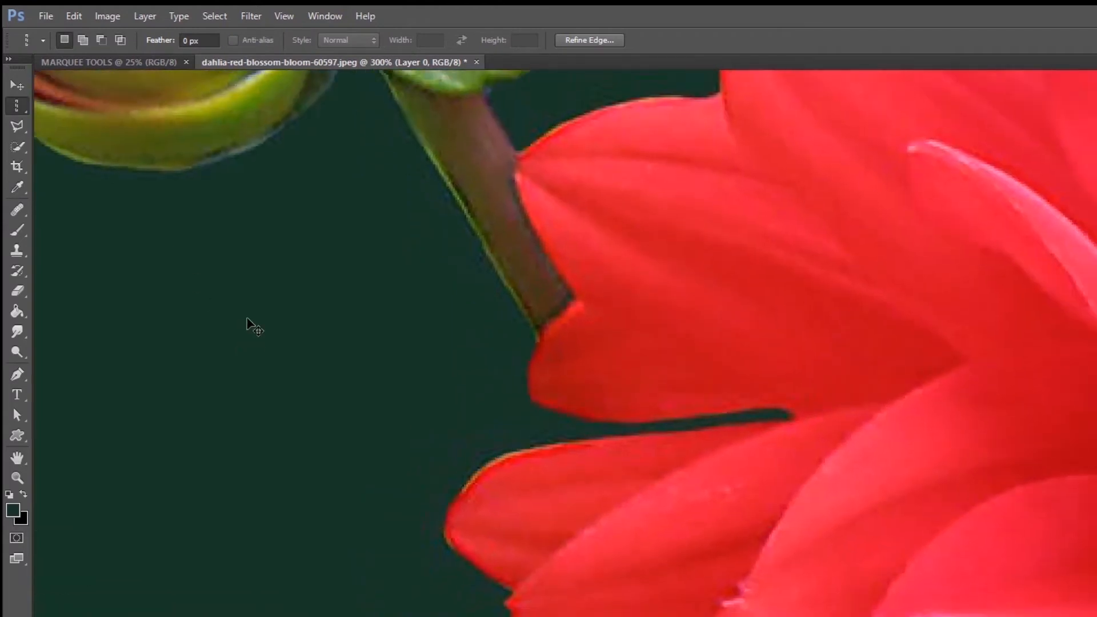
{"action": "key", "text": "ctrl+minus"}
{"action": "key", "text": "ctrl+minus"}
{"action": "key", "text": "ctrl+minus"}
{"action": "left_click_drag", "start_coordinate": [252, 157], "coordinate": [367, 330]}
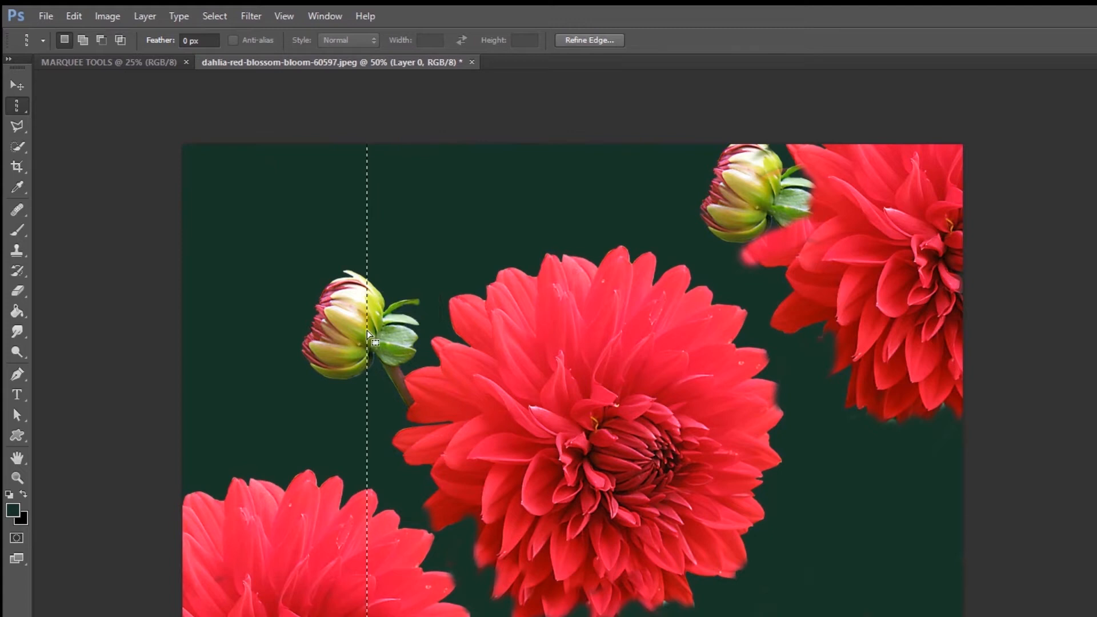
Step: Examine the single-column selection where it crosses the upper edge of the bud at up to 700% zoom
{"action": "key", "text": "ctrl+plus"}
{"action": "key", "text": "ctrl+plus"}
{"action": "key", "text": "ctrl+plus"}
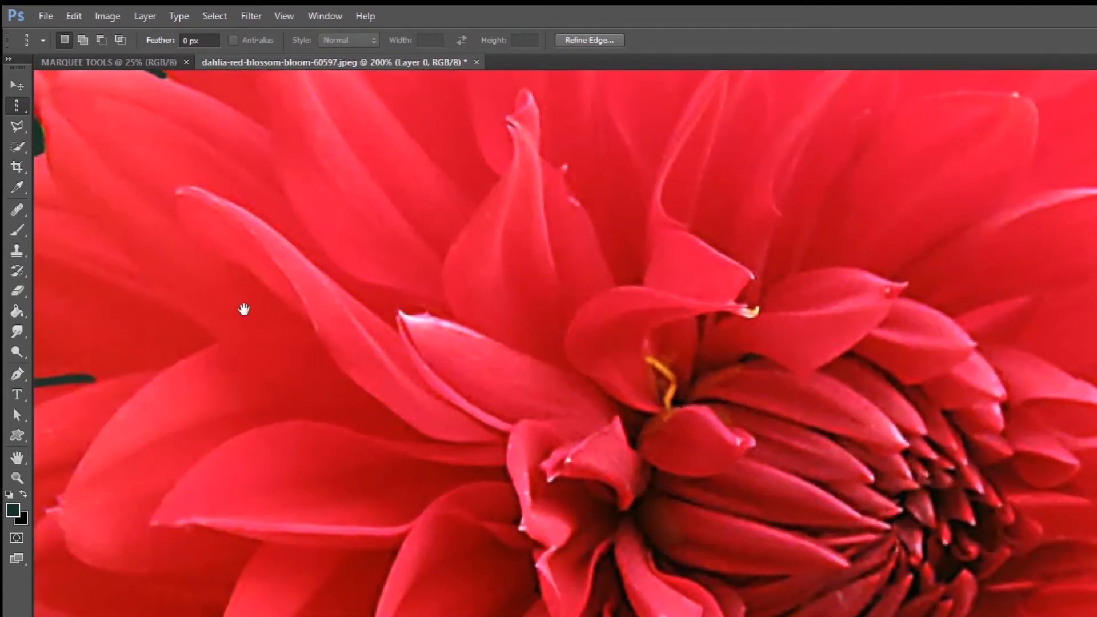
{"action": "left_click_drag", "start_coordinate": [244, 309], "coordinate": [860, 616]}
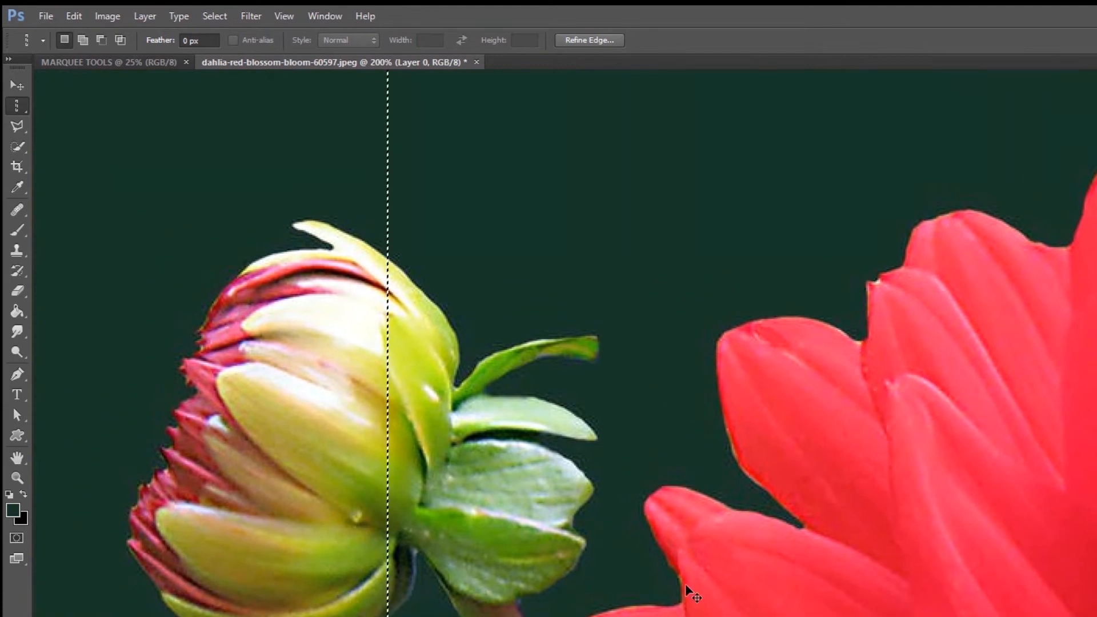
{"action": "key", "text": "ctrl+plus"}
{"action": "key", "text": "ctrl+plus"}
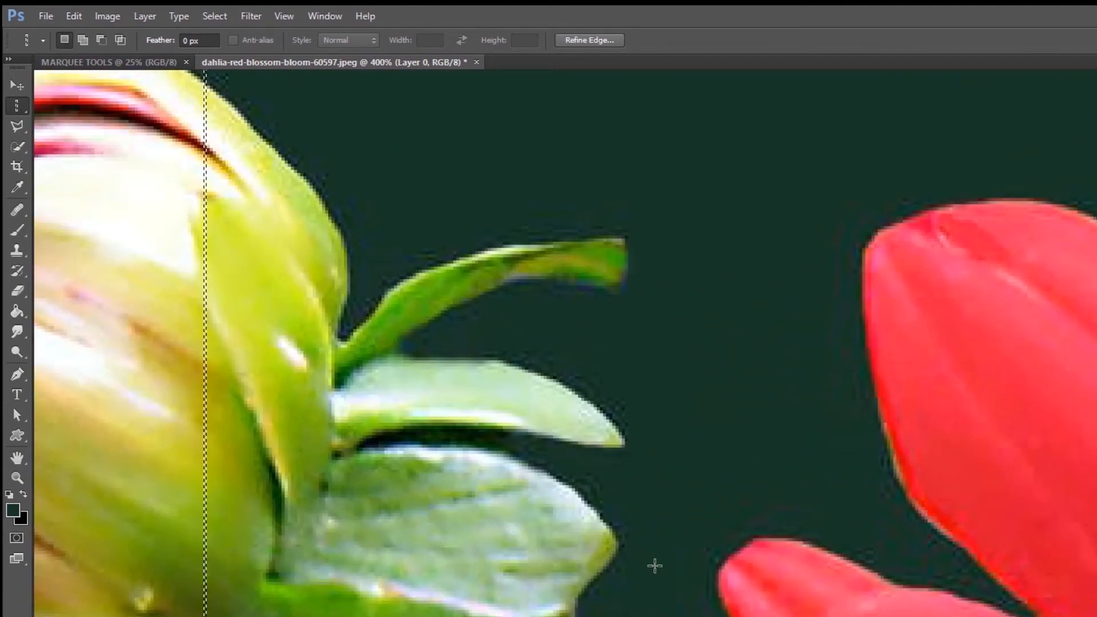
{"action": "scroll", "coordinate": [685, 584], "scroll_direction": "up", "scroll_amount": 5}
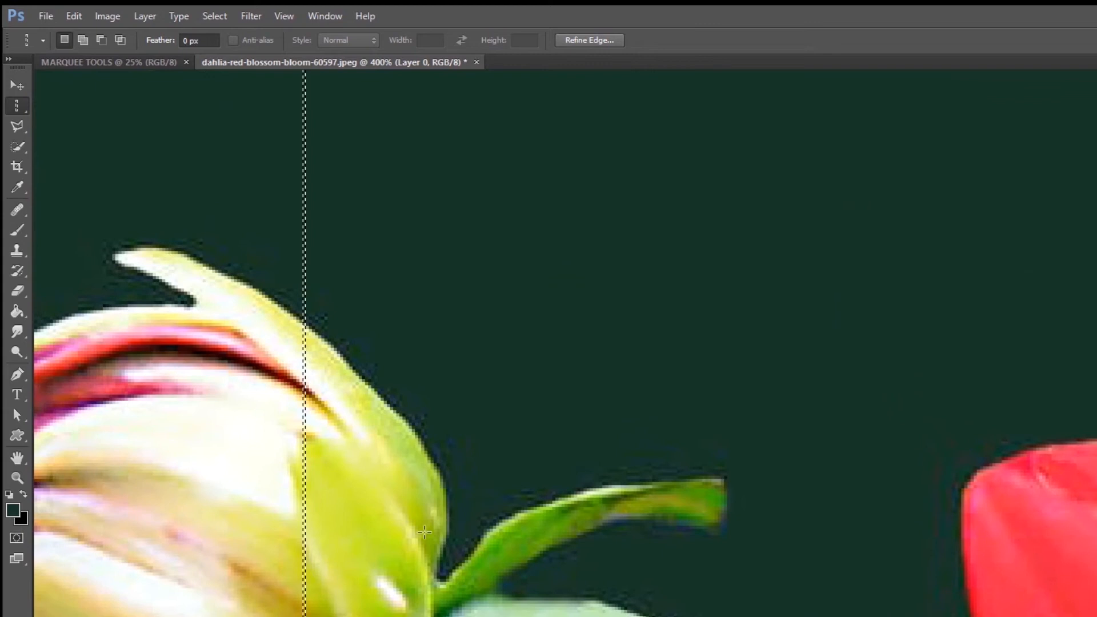
{"action": "key", "text": "ctrl+plus"}
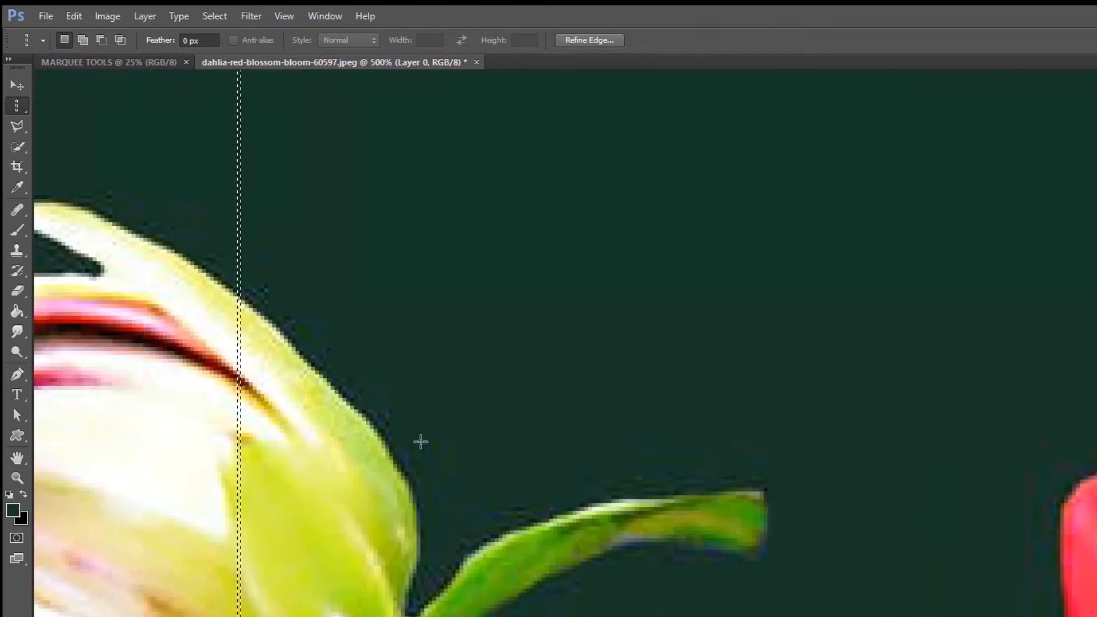
{"action": "left_click_drag", "start_coordinate": [321, 396], "coordinate": [387, 480]}
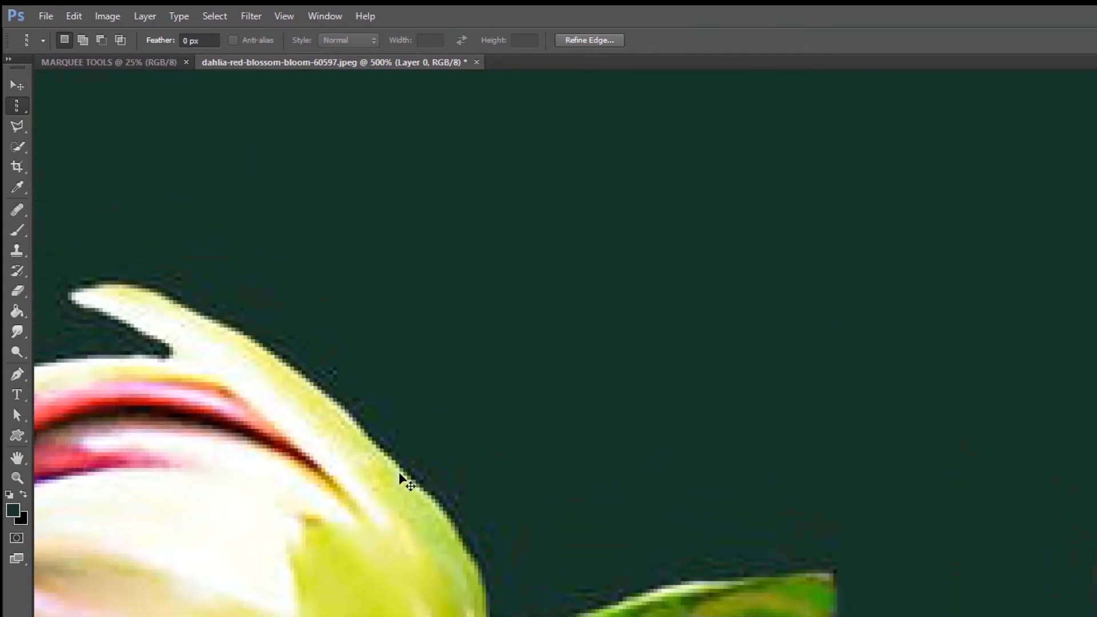
{"action": "key", "text": "ctrl+plus"}
{"action": "key", "text": "ctrl+plus"}
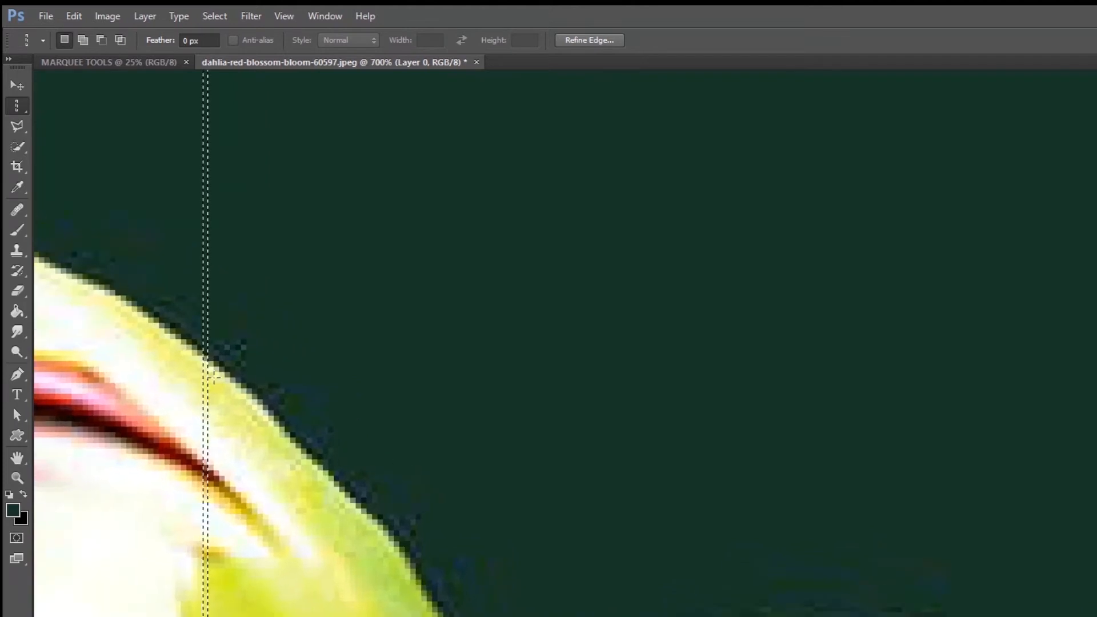
Step: Sample several pixel colours along the selected single column with the Eyedropper tool, over both the background and the bud
{"action": "left_click", "coordinate": [17, 187]}
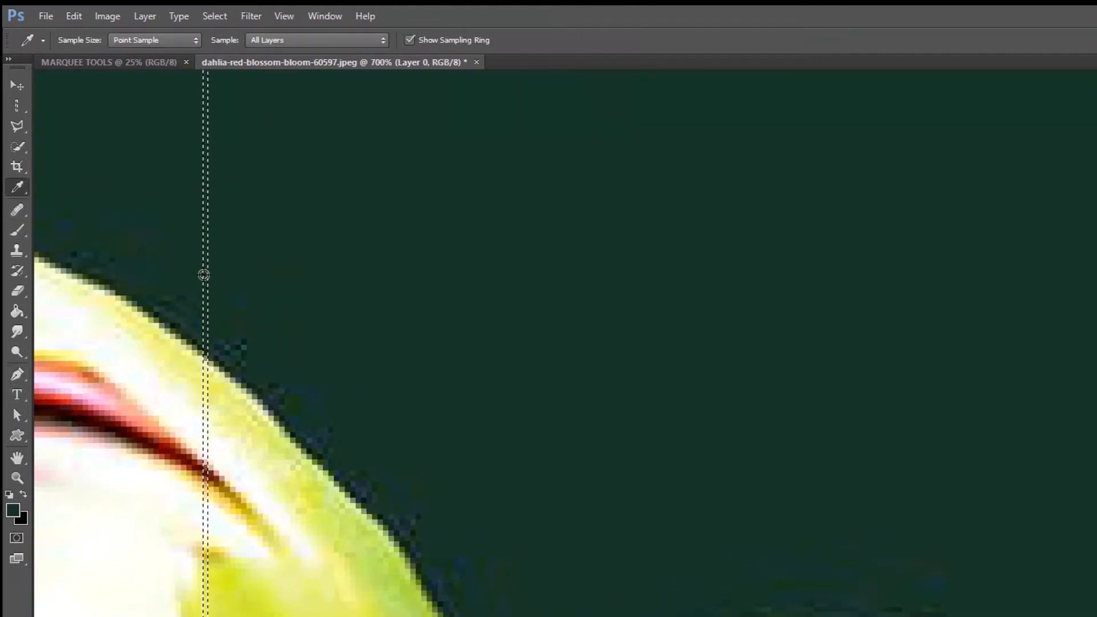
{"action": "left_click", "coordinate": [207, 276]}
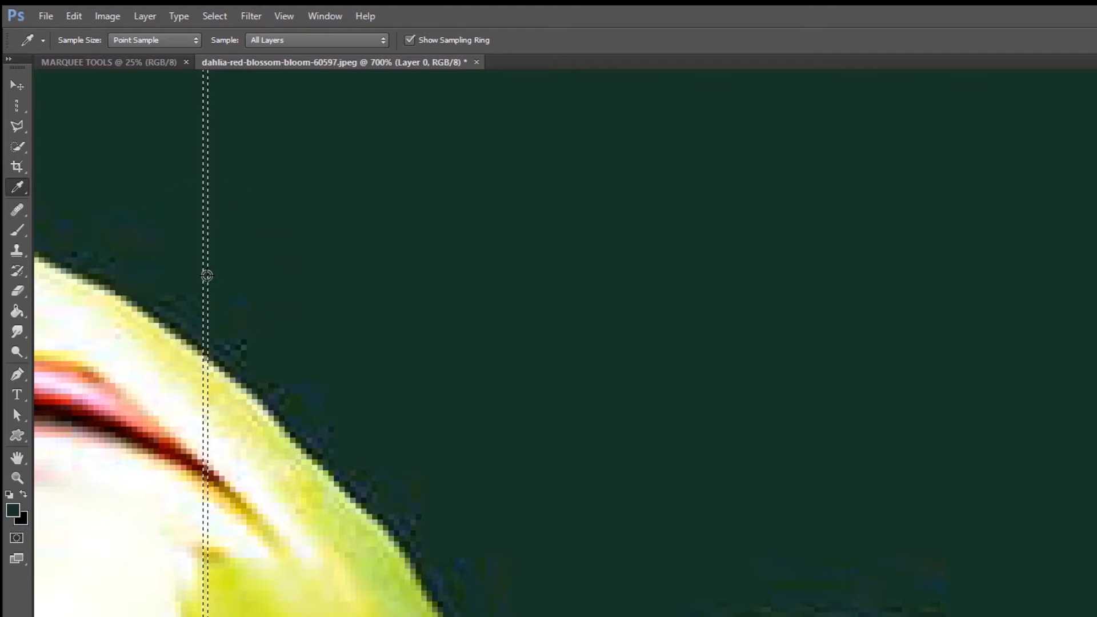
{"action": "left_click", "coordinate": [204, 418]}
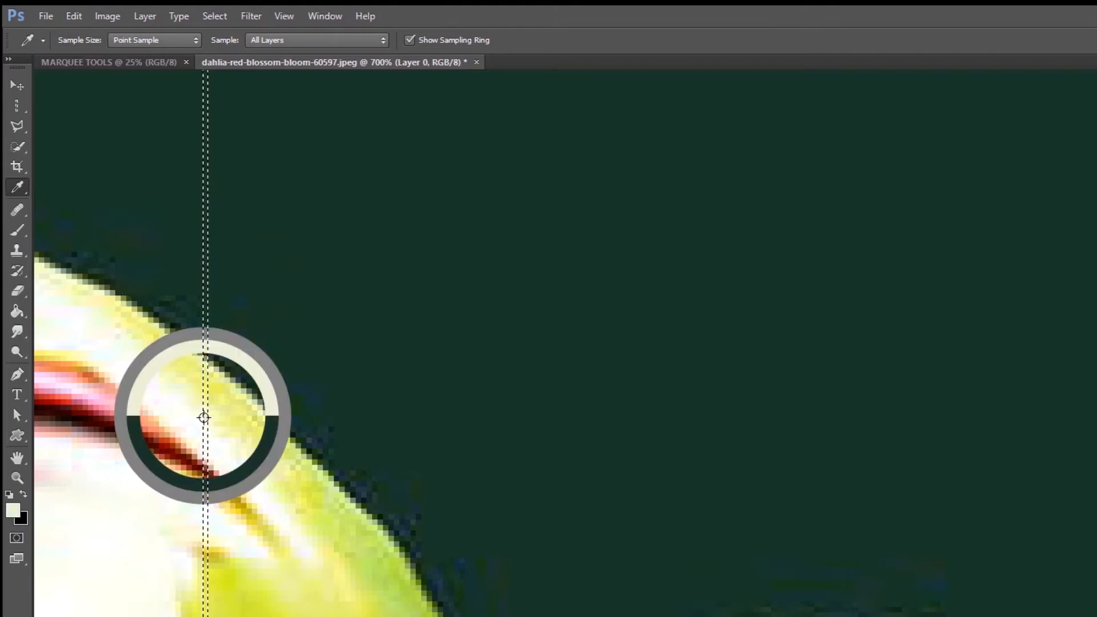
{"action": "left_click", "coordinate": [210, 476]}
{"action": "left_click", "coordinate": [204, 294]}
{"action": "left_click", "coordinate": [204, 614]}
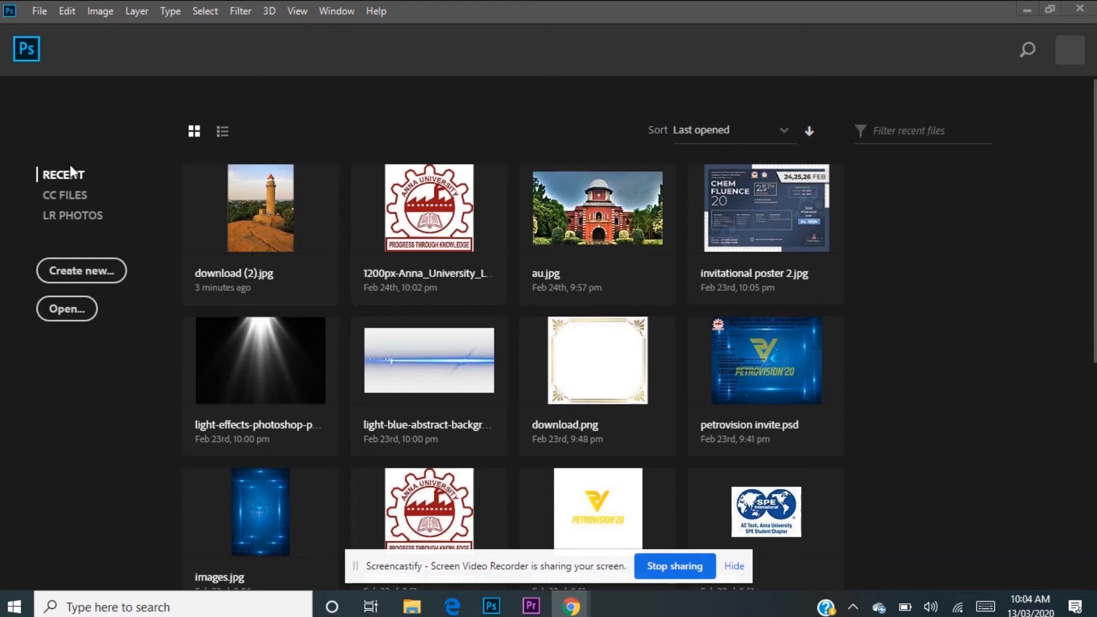
Step: Open the images beautiful-sky-875858 and unnamed together from the el\day 2 folder on Local Disk (F:)
{"action": "left_click", "coordinate": [46, 8]}
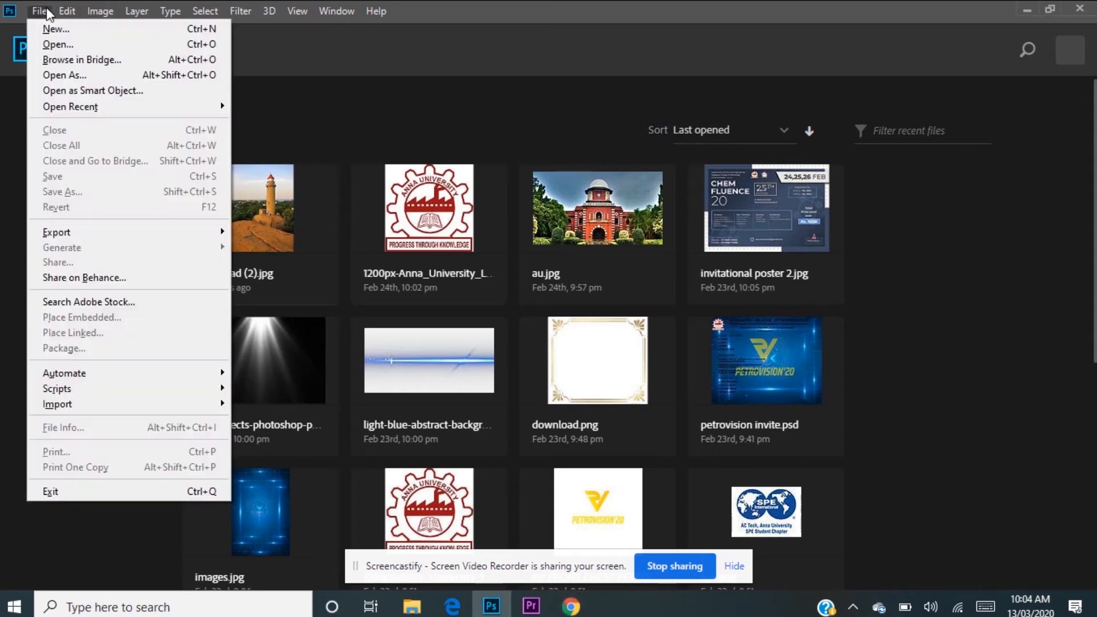
{"action": "left_click", "coordinate": [52, 43]}
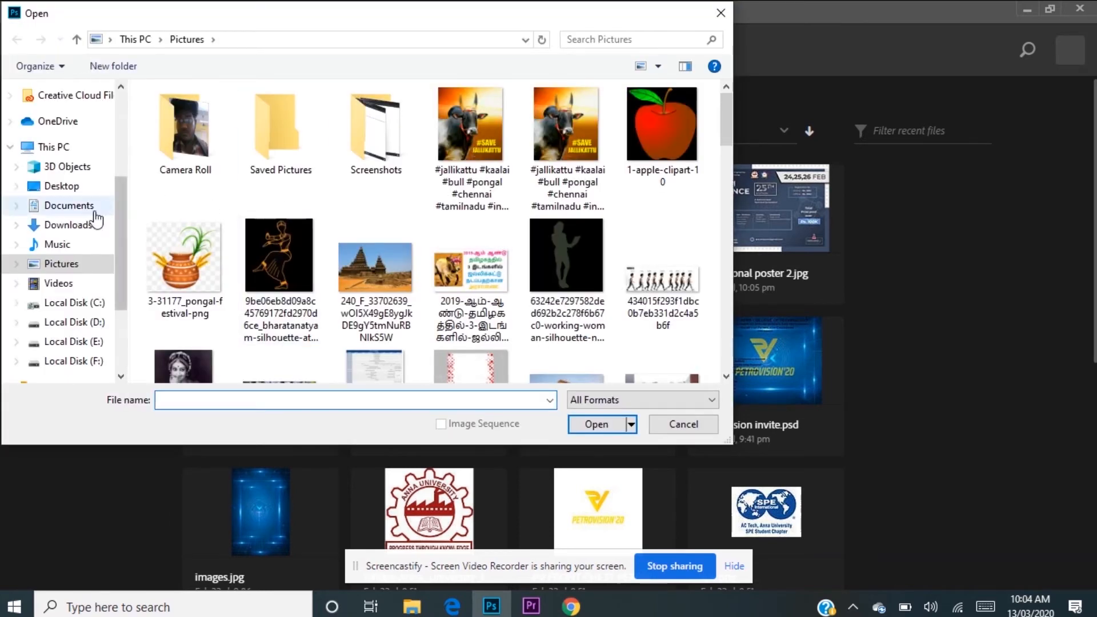
{"action": "left_click", "coordinate": [58, 321]}
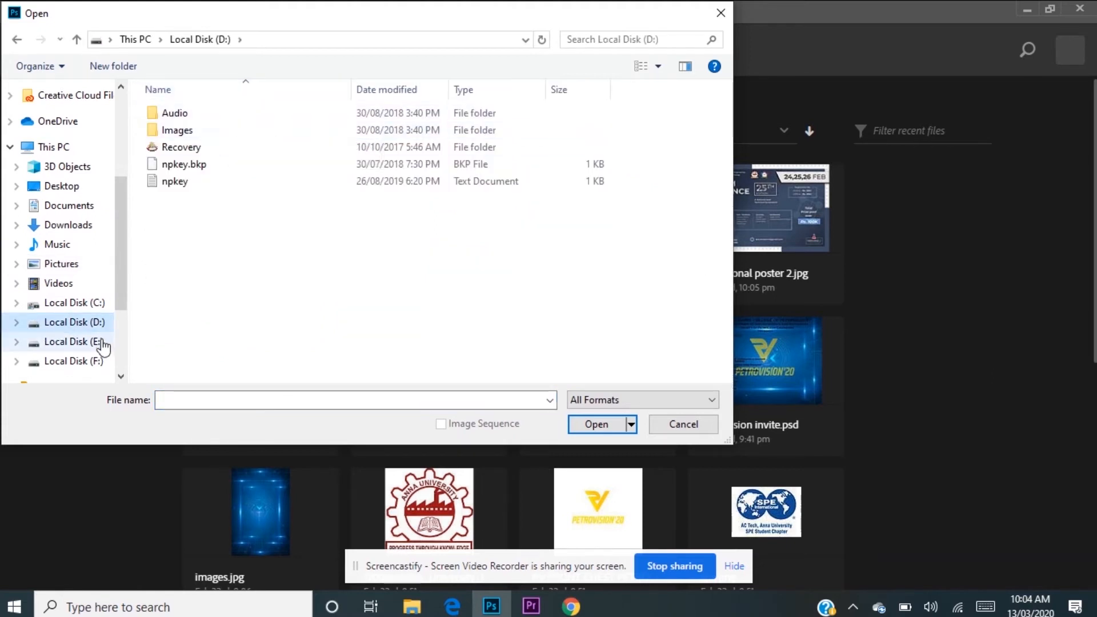
{"action": "left_click", "coordinate": [90, 360]}
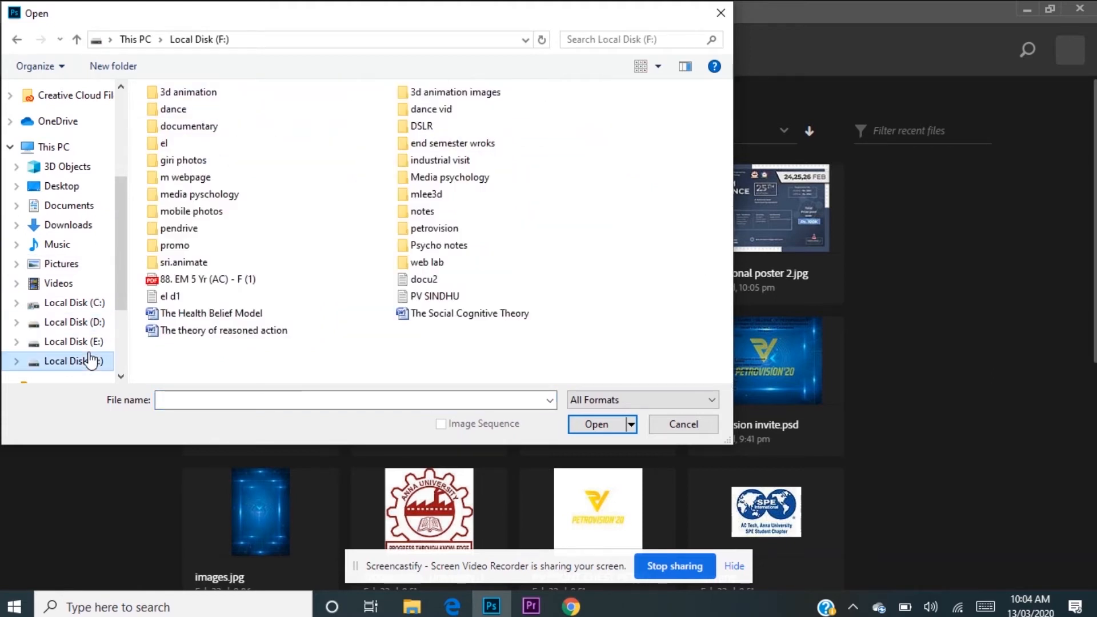
{"action": "double_click", "coordinate": [209, 148]}
{"action": "double_click", "coordinate": [209, 148]}
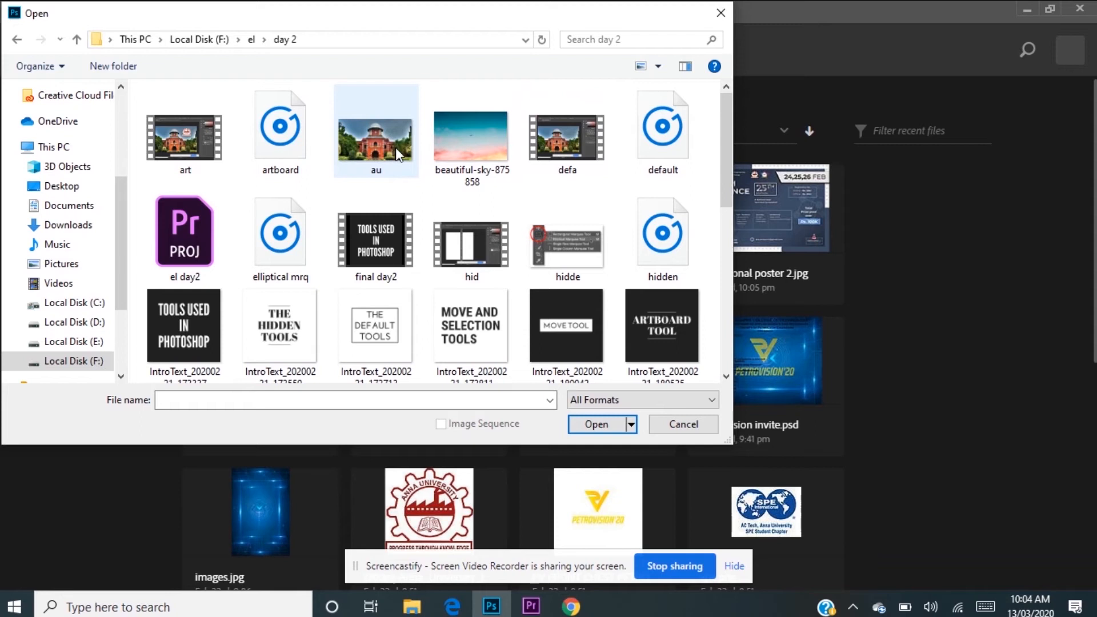
{"action": "left_click", "coordinate": [452, 147]}
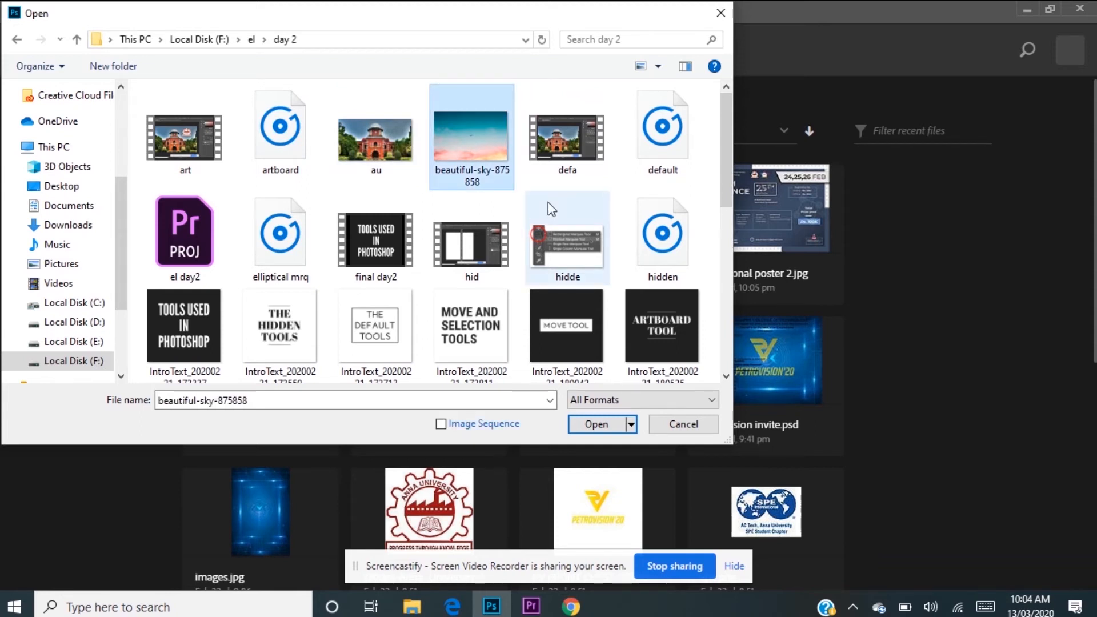
{"action": "scroll", "coordinate": [549, 205], "scroll_direction": "down", "scroll_amount": 8}
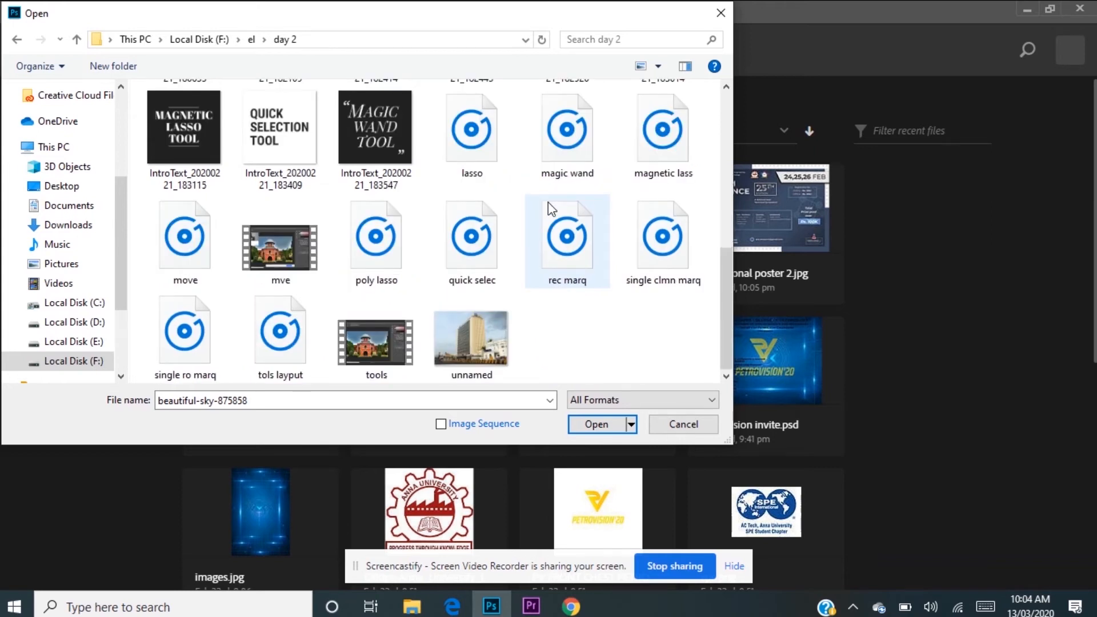
{"action": "left_click", "coordinate": [482, 341], "text": "ctrl"}
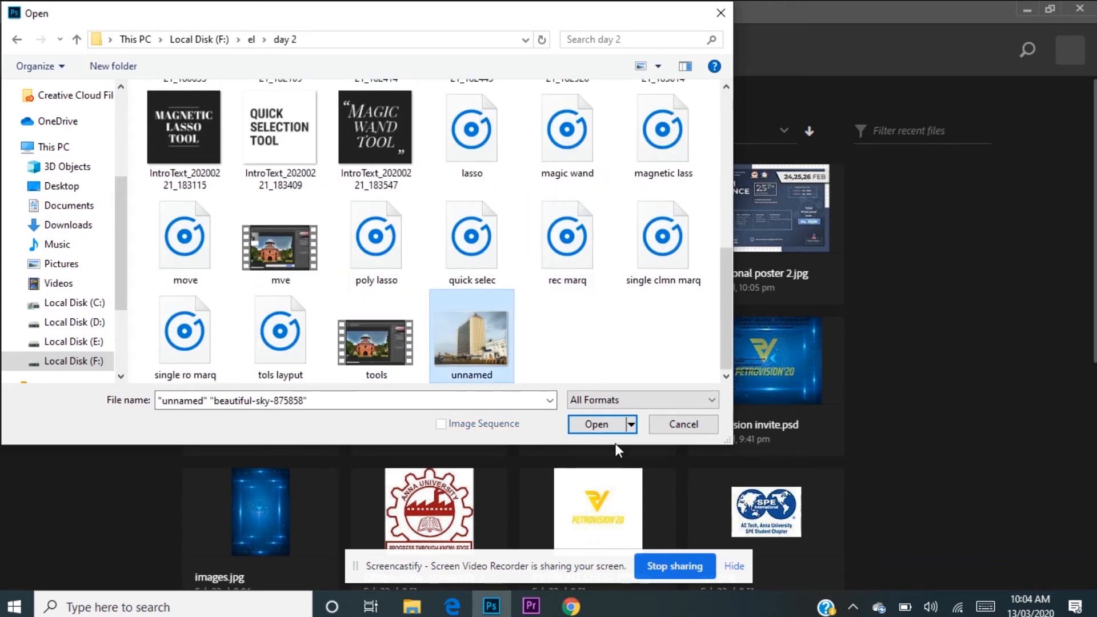
{"action": "left_click", "coordinate": [595, 424]}
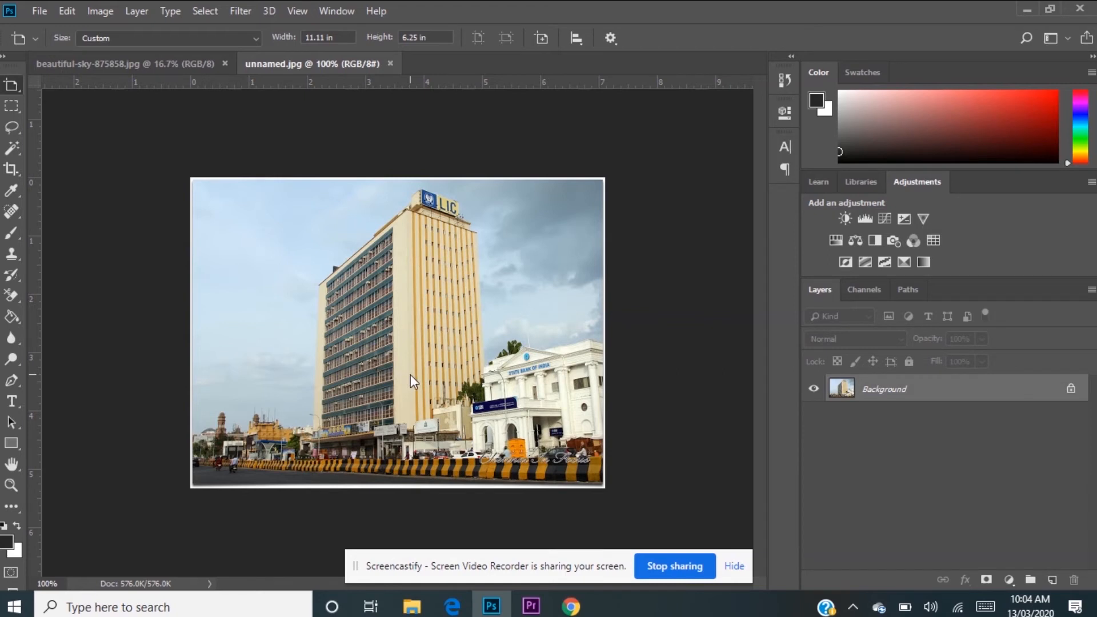
Step: Crop the LIC building photo with the Crop tool, trimming a strip of sky off its left side and the striped road barrier off its bottom
{"action": "key", "text": "ctrl+plus"}
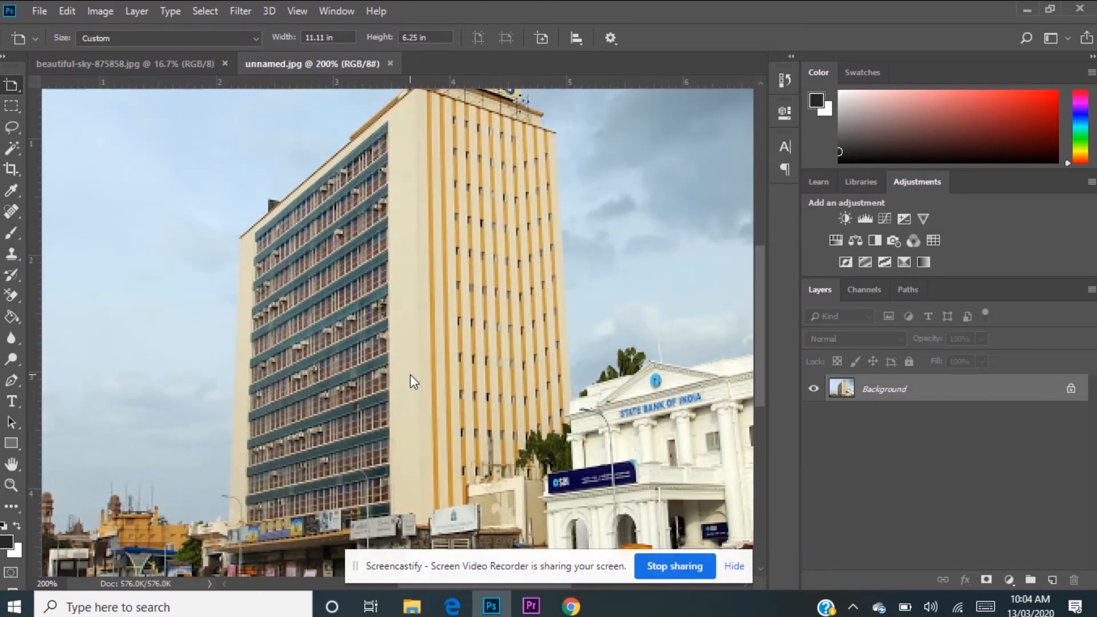
{"action": "key", "text": "ctrl+minus"}
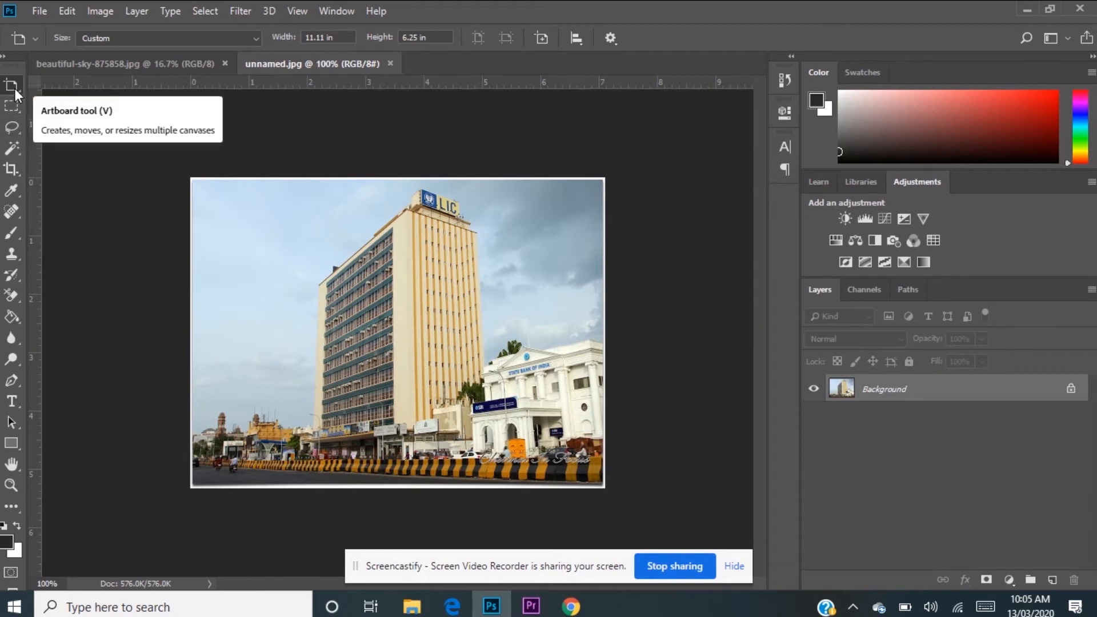
{"action": "left_click", "coordinate": [14, 171]}
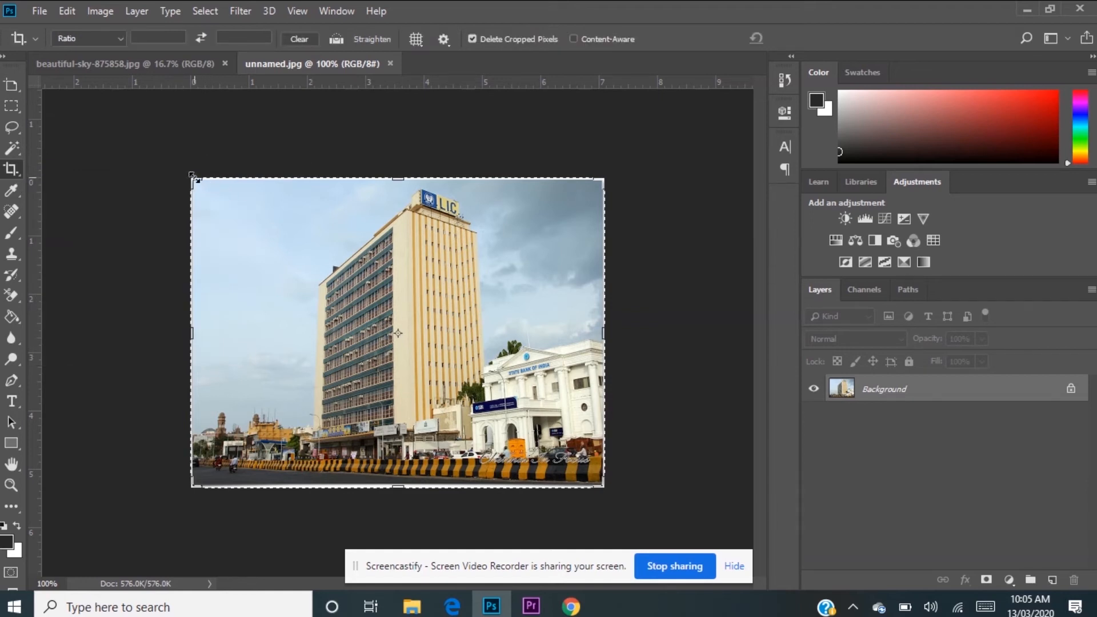
{"action": "left_click_drag", "start_coordinate": [193, 176], "coordinate": [196, 180]}
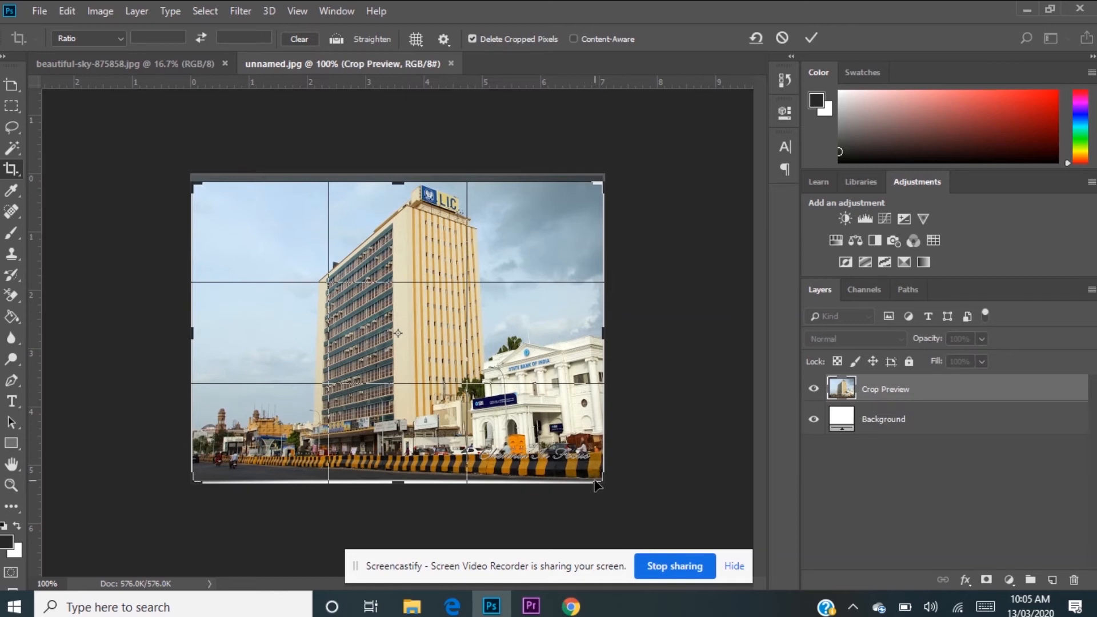
{"action": "mouse_move", "coordinate": [598, 479]}
{"action": "left_mouse_down"}
{"action": "mouse_move", "coordinate": [615, 466]}
{"action": "mouse_move", "coordinate": [599, 461]}
{"action": "left_mouse_up"}
{"action": "left_click_drag", "start_coordinate": [194, 331], "coordinate": [216, 331]}
{"action": "key", "text": "ctrl+r"}
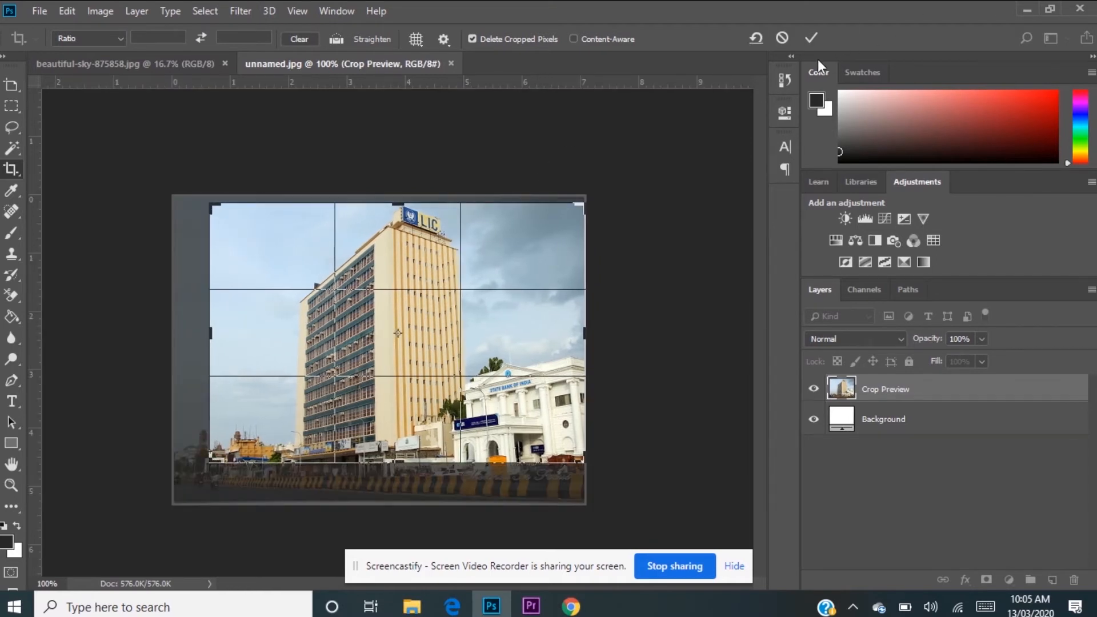
{"action": "left_click", "coordinate": [810, 38]}
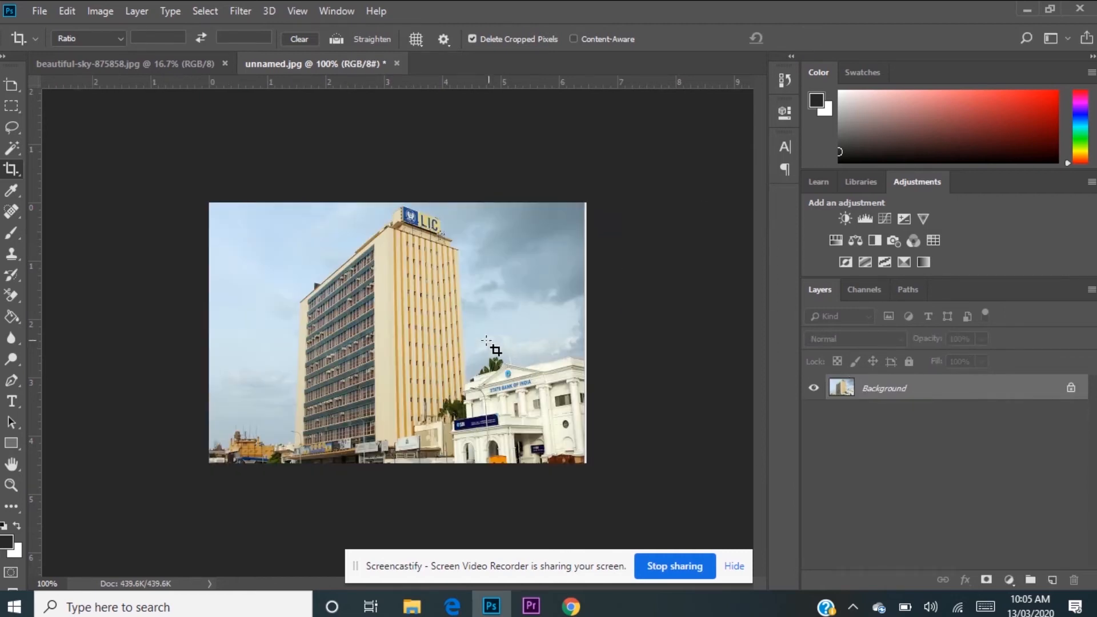
Step: Crop a thin strip off the right edge of the LIC building photo
{"action": "left_click", "coordinate": [212, 229]}
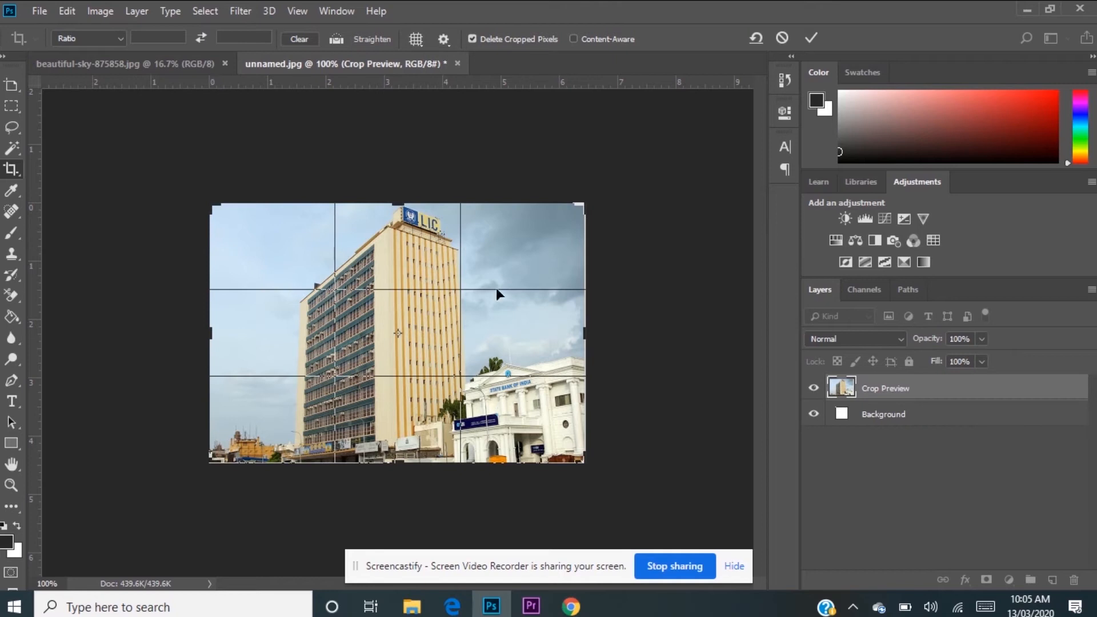
{"action": "left_click_drag", "start_coordinate": [587, 334], "coordinate": [578, 334]}
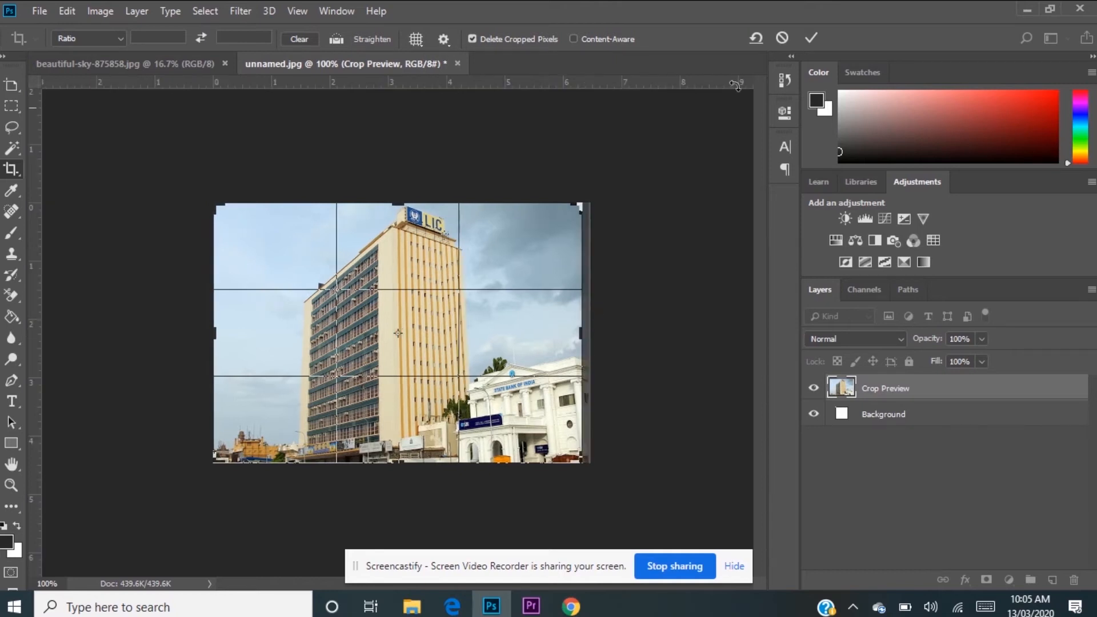
{"action": "left_click", "coordinate": [808, 34]}
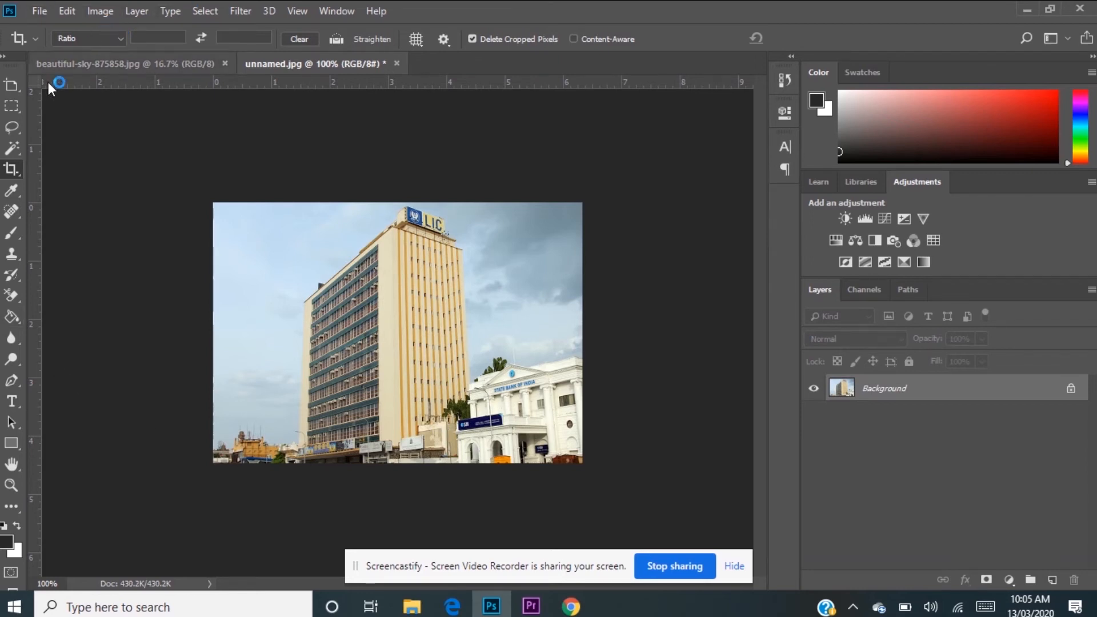
Step: Select the sky on both sides of the LIC tower with the Quick Selection tool
{"action": "left_click", "coordinate": [12, 149]}
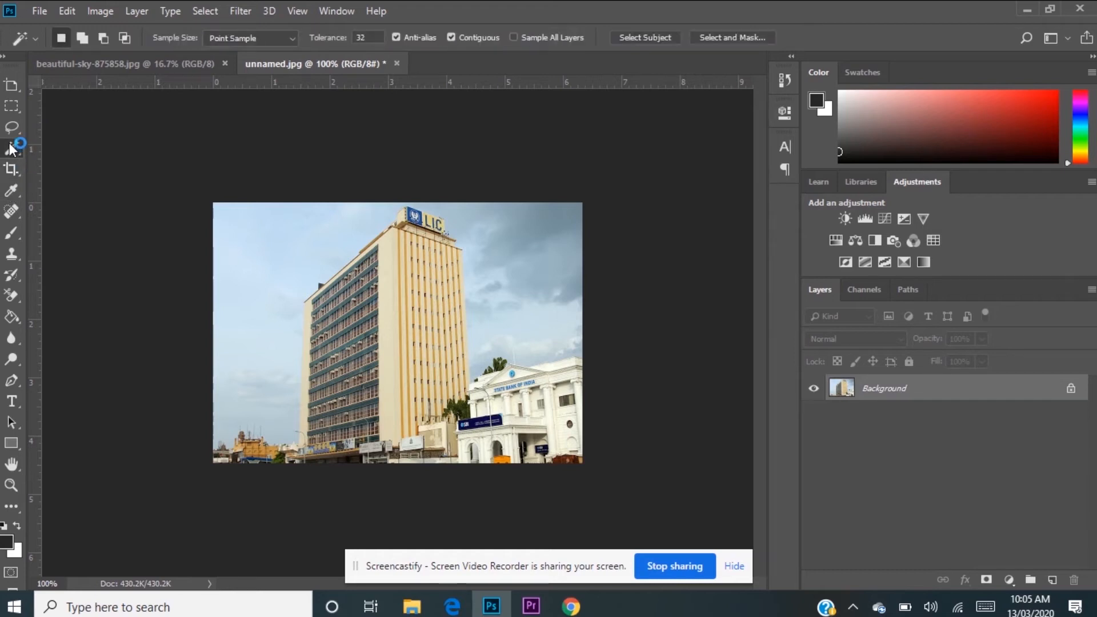
{"action": "right_click", "coordinate": [11, 149]}
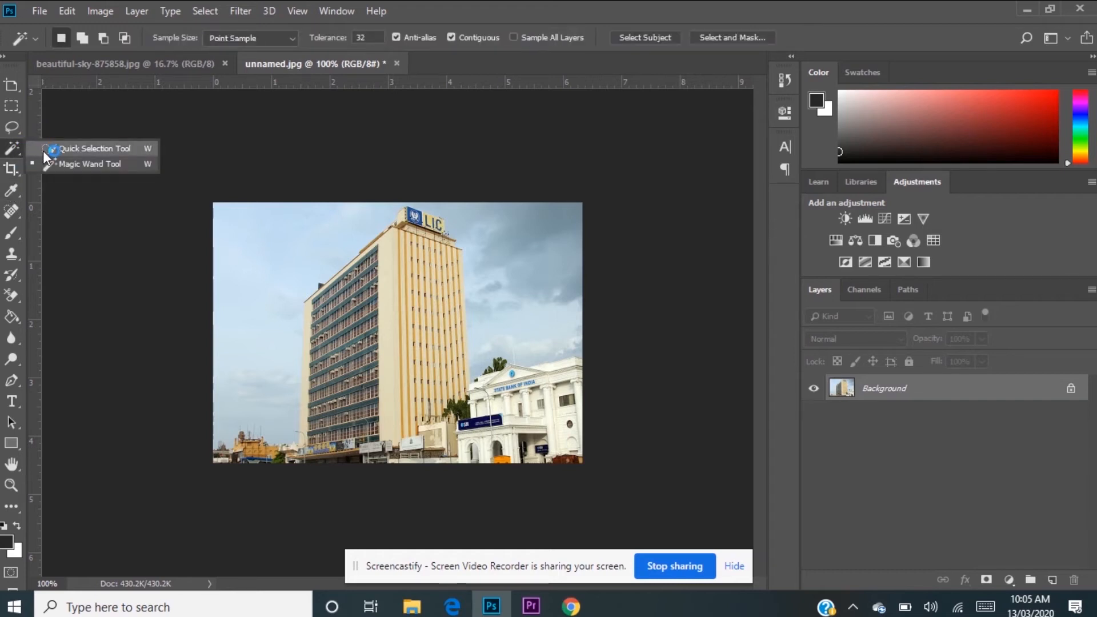
{"action": "left_click", "coordinate": [91, 149]}
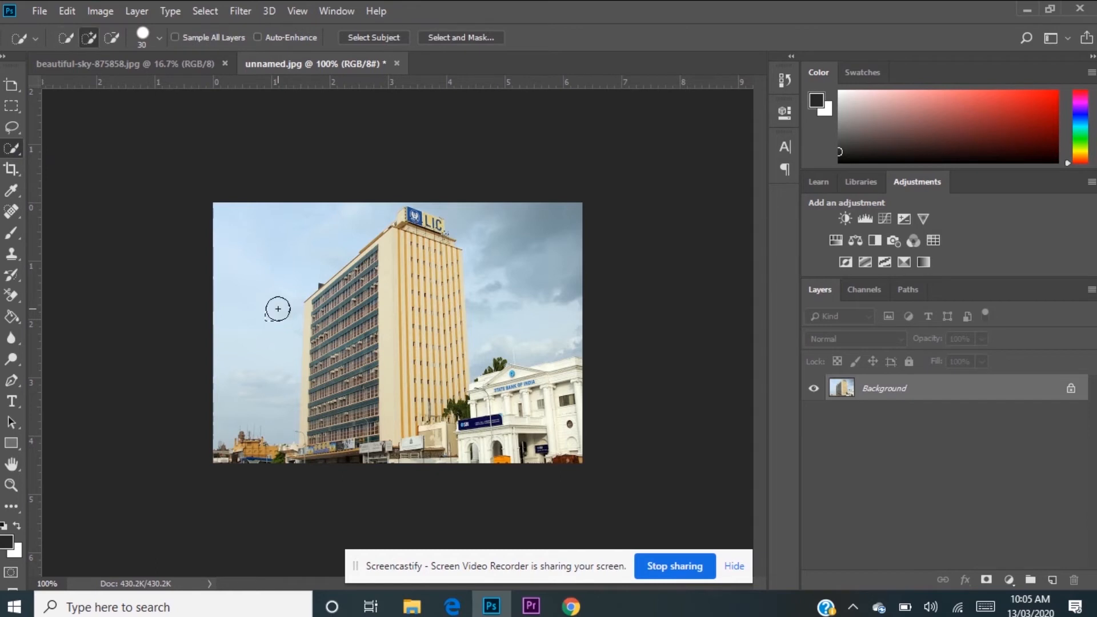
{"action": "left_click_drag", "start_coordinate": [277, 309], "coordinate": [265, 286]}
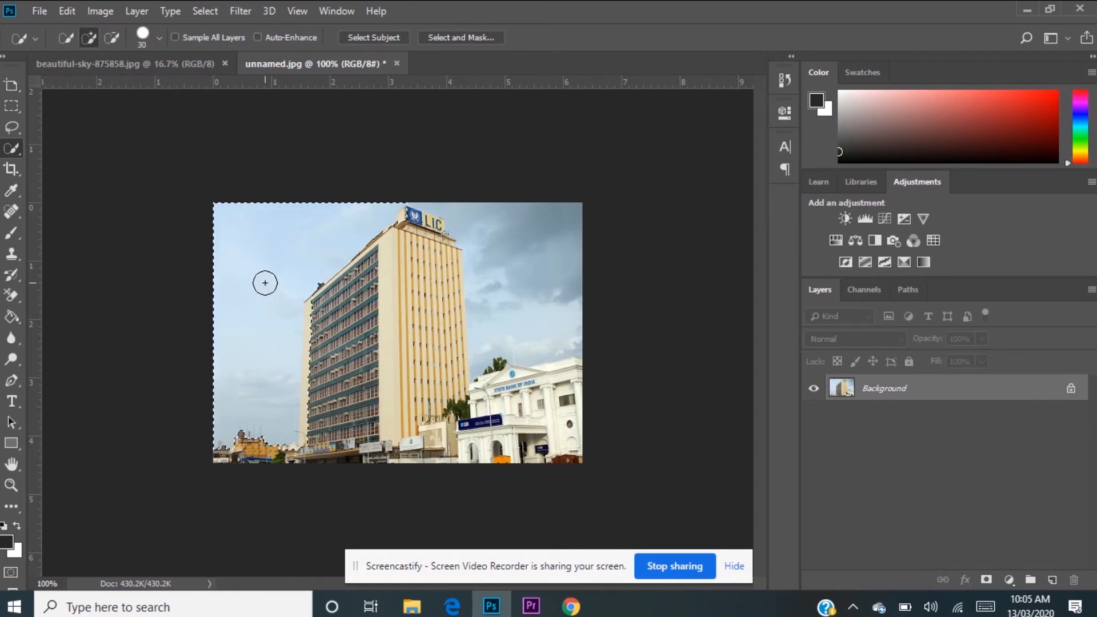
{"action": "left_click_drag", "start_coordinate": [508, 269], "coordinate": [501, 254]}
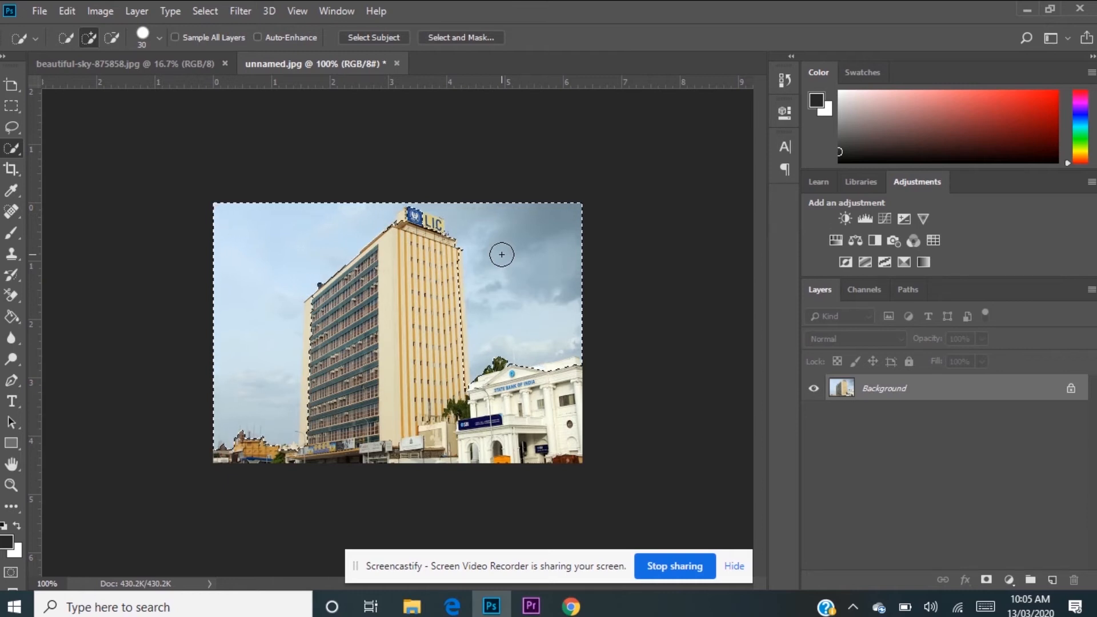
Step: Add part of the tower's yellow-striped facade to the sky selection, and undo that addition
{"action": "key", "text": "ctrl+plus"}
{"action": "key", "text": "ctrl+plus"}
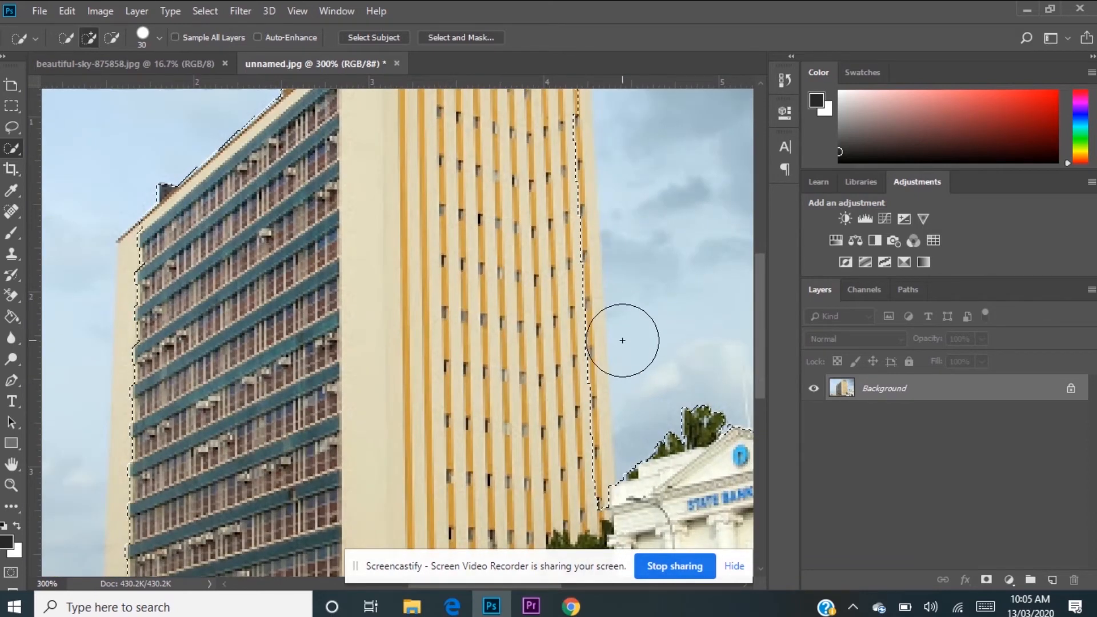
{"action": "left_click", "coordinate": [549, 259]}
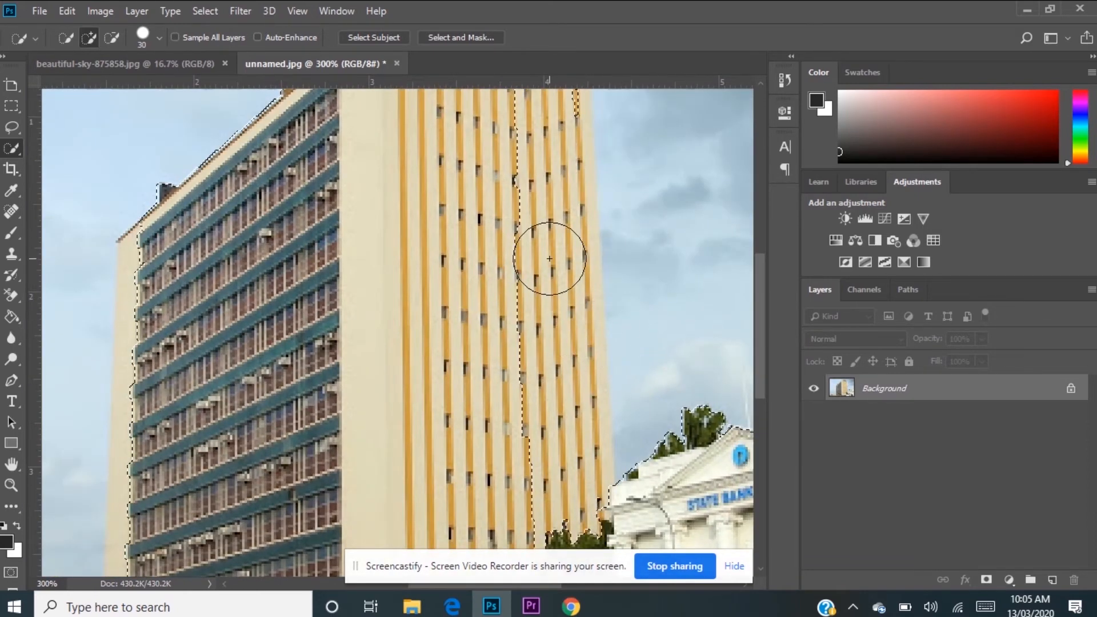
{"action": "key", "text": "ctrl+z"}
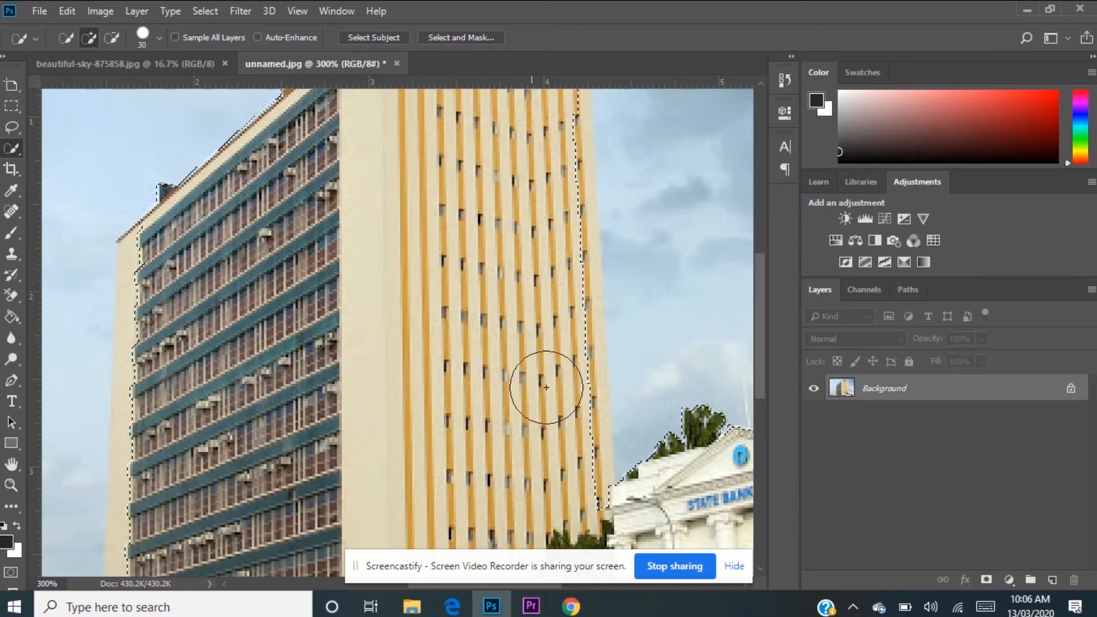
Step: Subtract the LIC rooftop sign and the tower's upper right corner from the sky selection with a size 15 Quick Selection brush
{"action": "scroll", "coordinate": [752, 265], "scroll_direction": "up", "scroll_amount": 3}
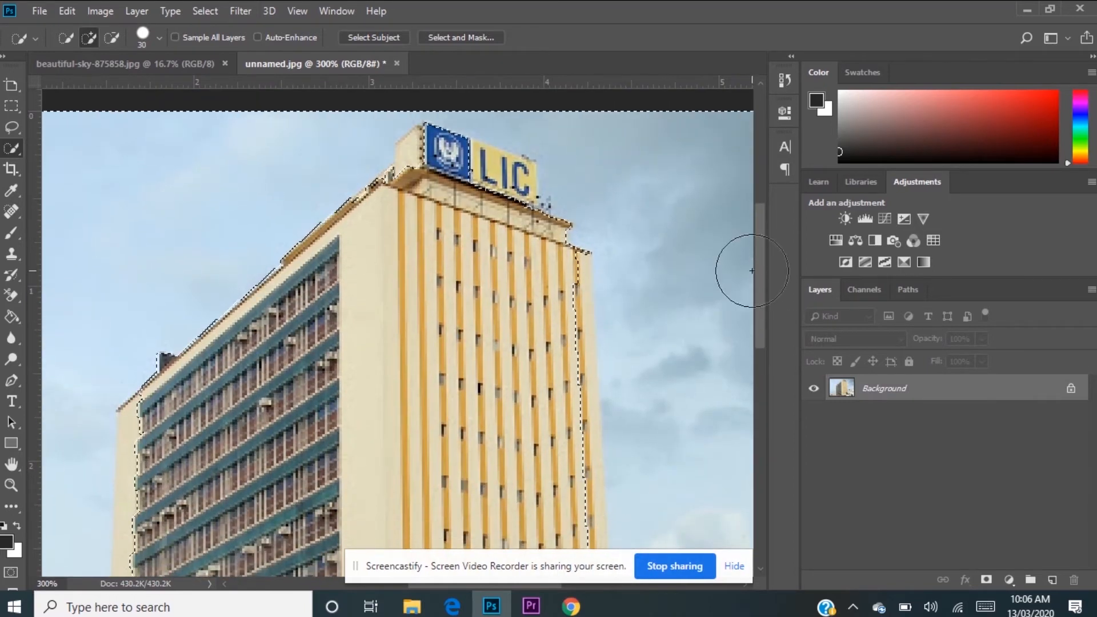
{"action": "mouse_move", "coordinate": [758, 272]}
{"action": "left_mouse_down"}
{"action": "mouse_move", "coordinate": [746, 440]}
{"action": "mouse_move", "coordinate": [712, 244]}
{"action": "left_mouse_up"}
{"action": "left_click", "coordinate": [484, 268]}
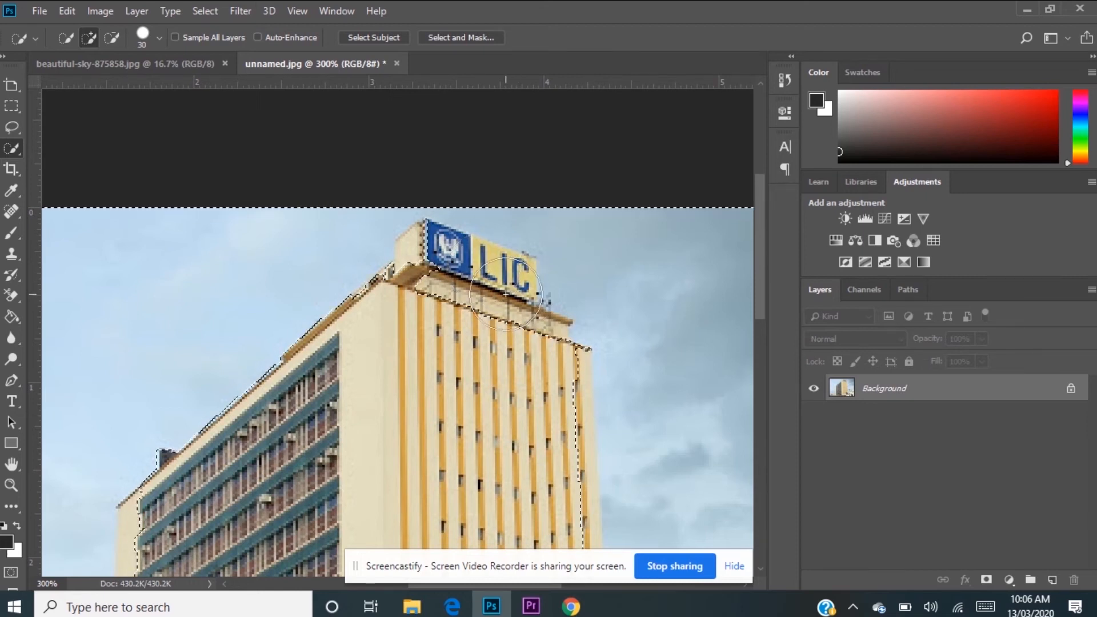
{"action": "left_click", "coordinate": [115, 38]}
{"action": "key", "text": "bracketleft"}
{"action": "key", "text": "bracketleft"}
{"action": "key", "text": "bracketleft"}
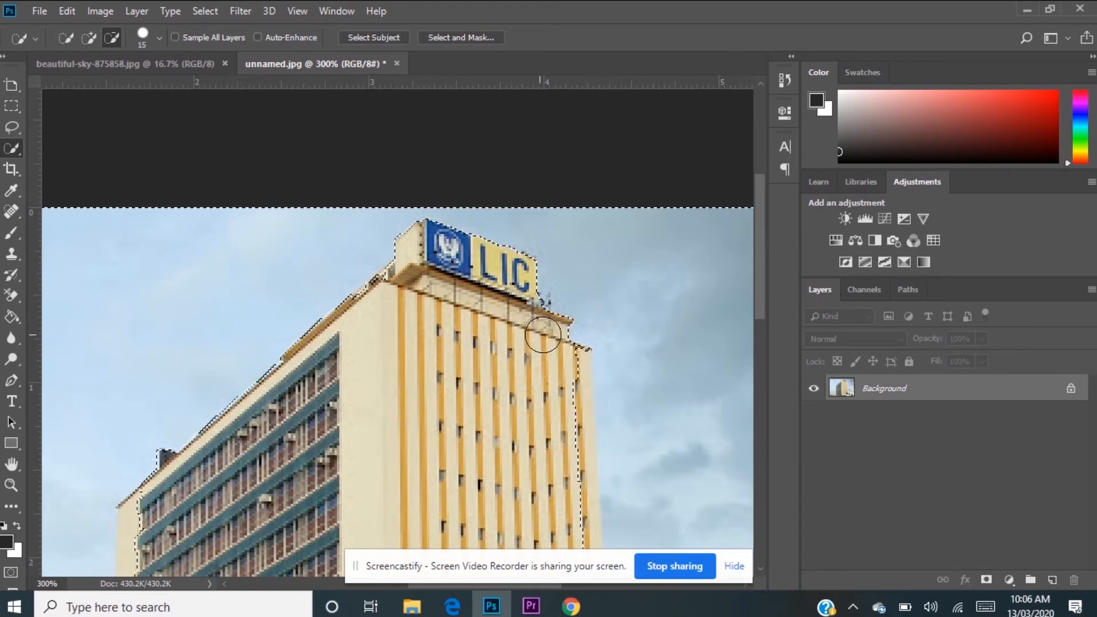
{"action": "left_click_drag", "start_coordinate": [571, 390], "coordinate": [570, 374]}
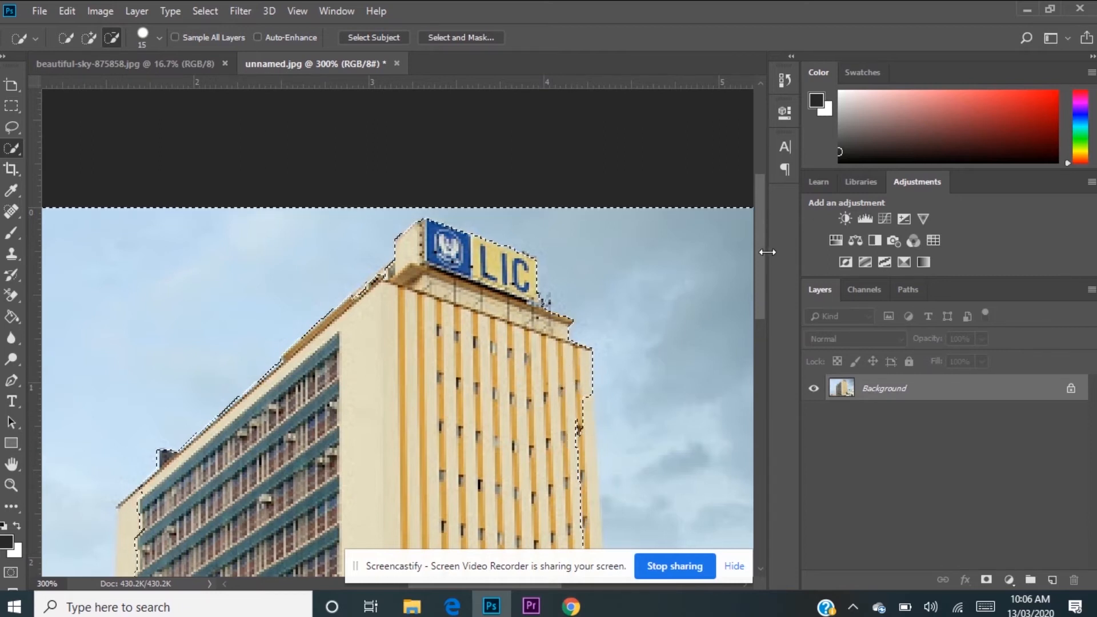
Step: Subtract the tower's right wall edge from the sky selection, down to the bank building's roof
{"action": "left_click_drag", "start_coordinate": [762, 251], "coordinate": [763, 324]}
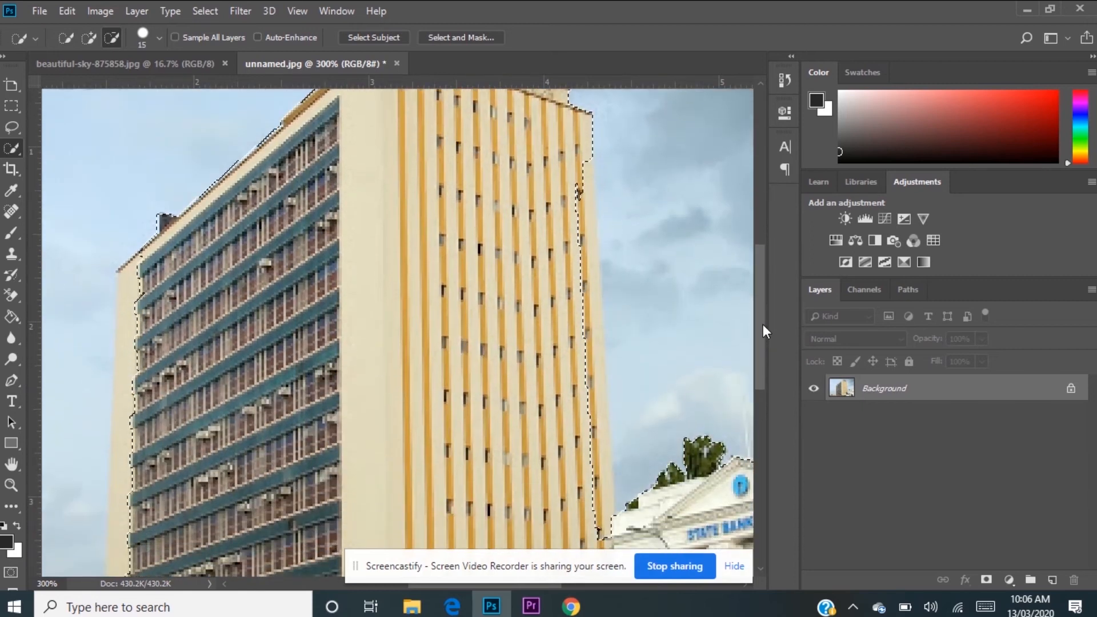
{"action": "left_click_drag", "start_coordinate": [566, 160], "coordinate": [577, 391]}
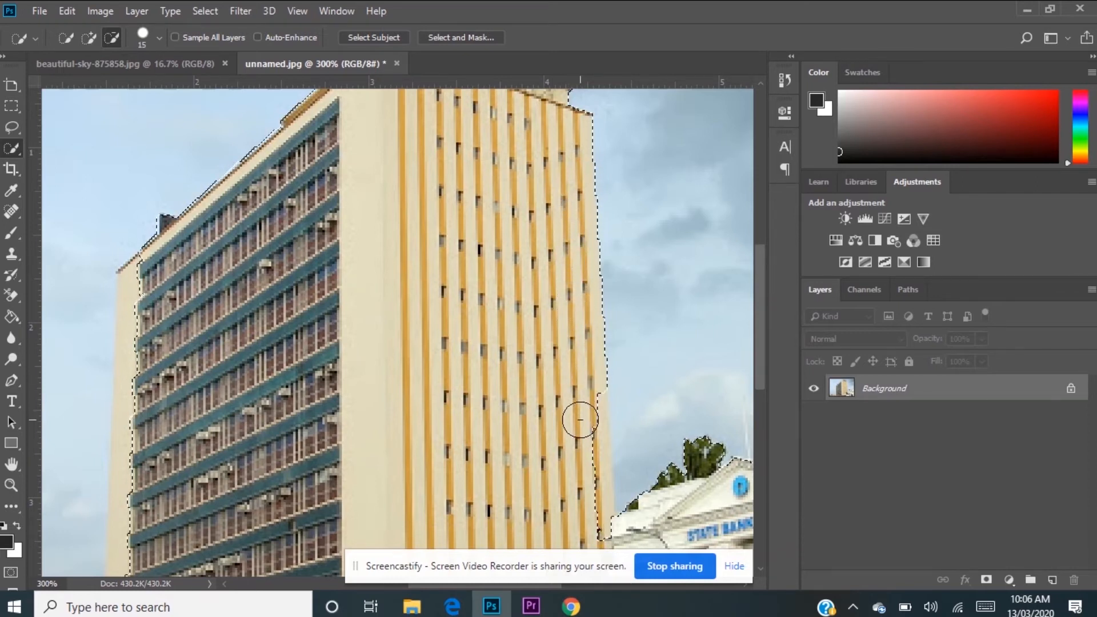
{"action": "scroll", "coordinate": [687, 262], "scroll_direction": "down", "scroll_amount": 3}
{"action": "mouse_move", "coordinate": [593, 298]}
{"action": "left_mouse_down"}
{"action": "mouse_move", "coordinate": [582, 358]}
{"action": "mouse_move", "coordinate": [595, 412]}
{"action": "left_mouse_up"}
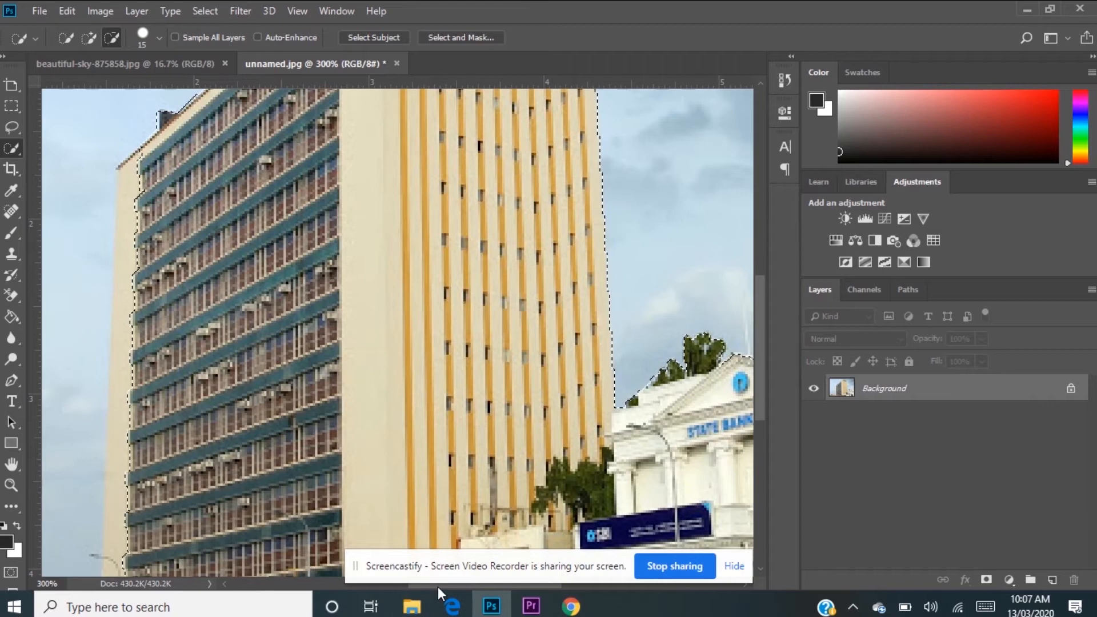
Step: Subtract the tower's left wall strip and the low structures at its base from the sky selection
{"action": "key", "text": "ctrl+d"}
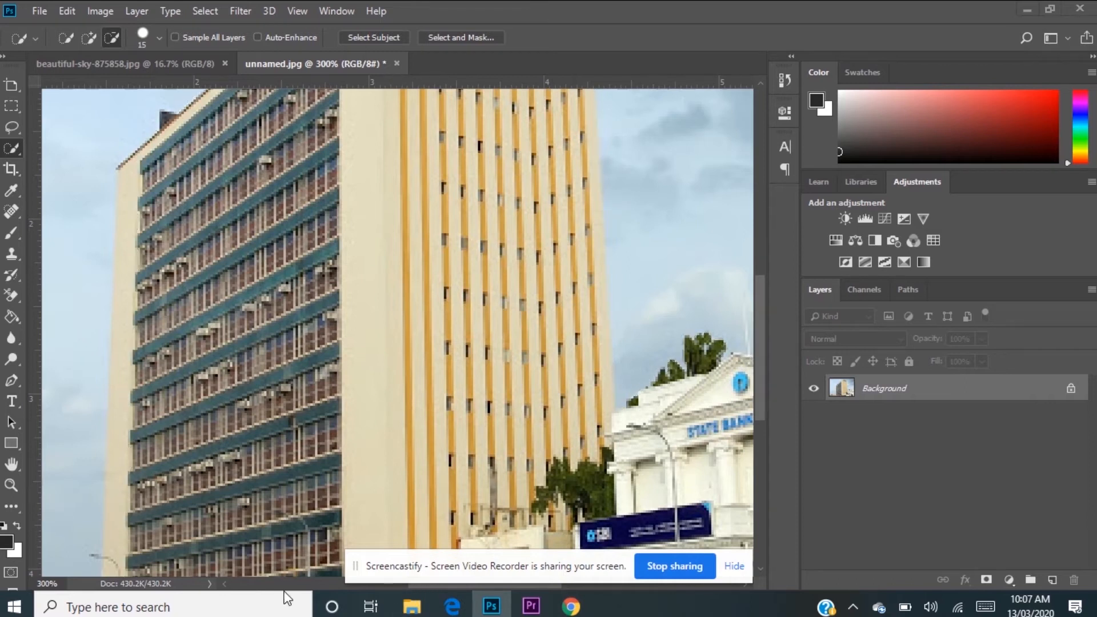
{"action": "left_click", "coordinate": [226, 586]}
{"action": "left_click", "coordinate": [226, 586]}
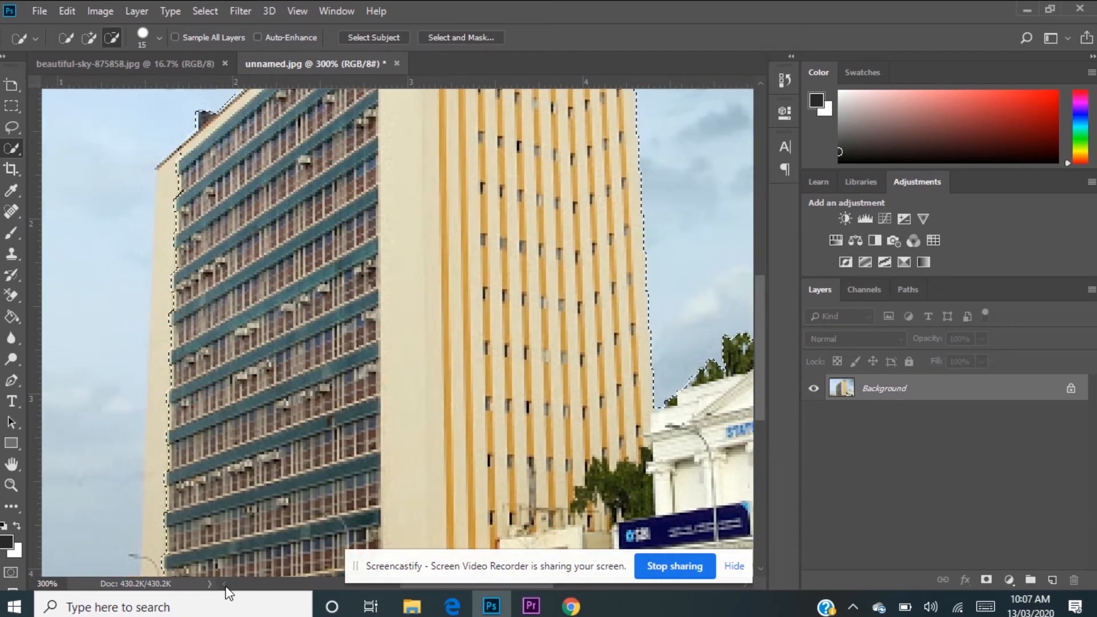
{"action": "left_click", "coordinate": [226, 586]}
{"action": "mouse_move", "coordinate": [227, 178]}
{"action": "left_mouse_down"}
{"action": "mouse_move", "coordinate": [196, 172]}
{"action": "mouse_move", "coordinate": [210, 446]}
{"action": "left_mouse_up"}
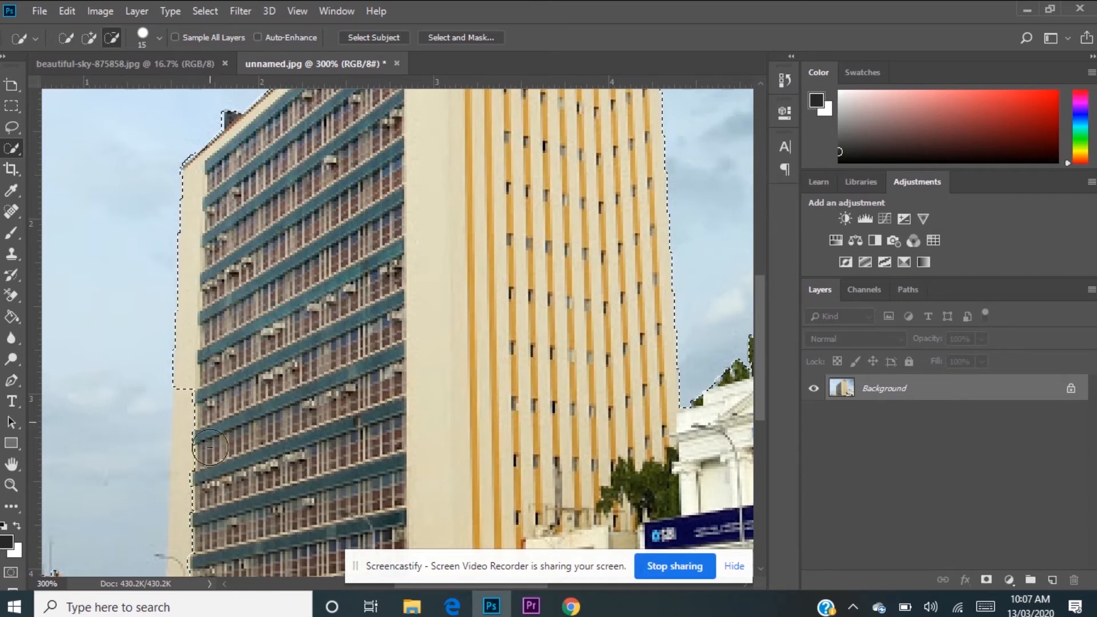
{"action": "scroll", "coordinate": [260, 417], "scroll_direction": "down", "scroll_amount": 3}
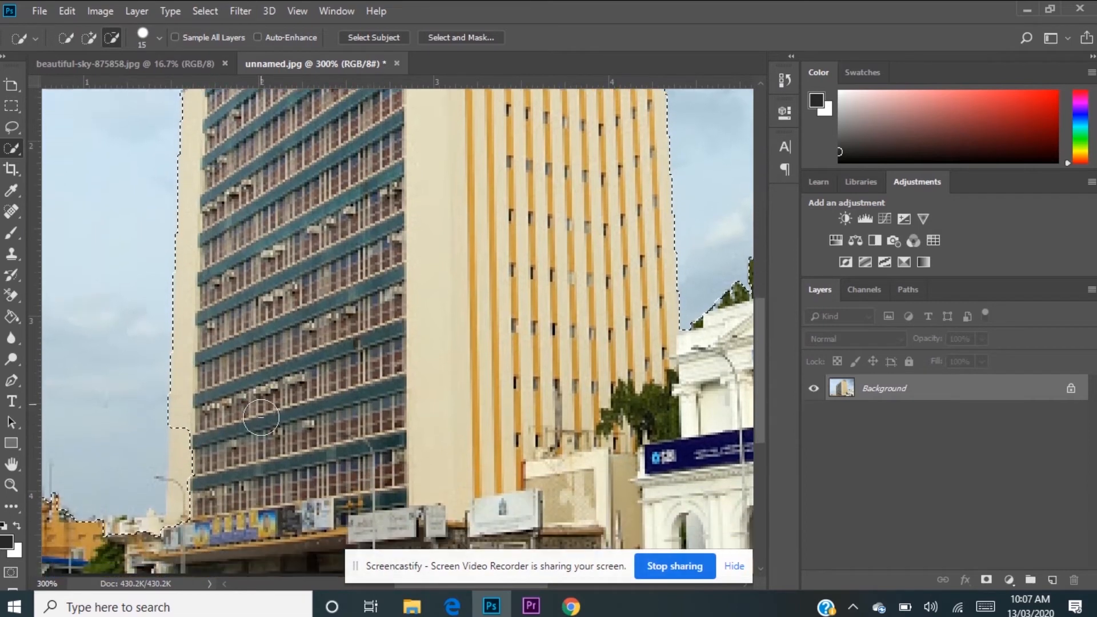
{"action": "left_click_drag", "start_coordinate": [187, 369], "coordinate": [195, 386]}
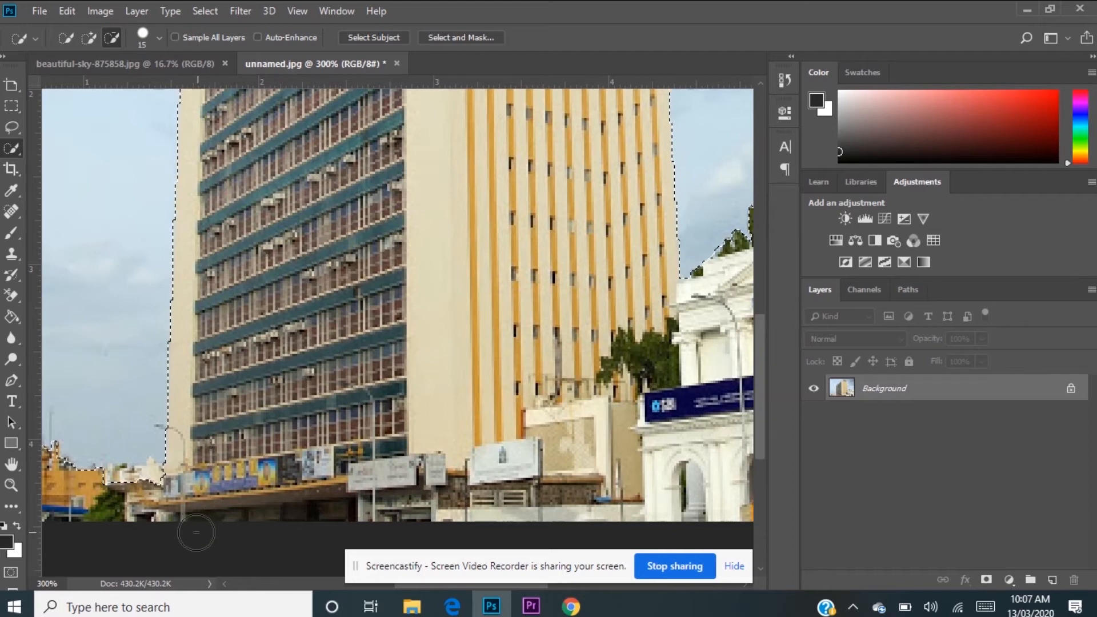
{"action": "left_click_drag", "start_coordinate": [154, 496], "coordinate": [142, 496]}
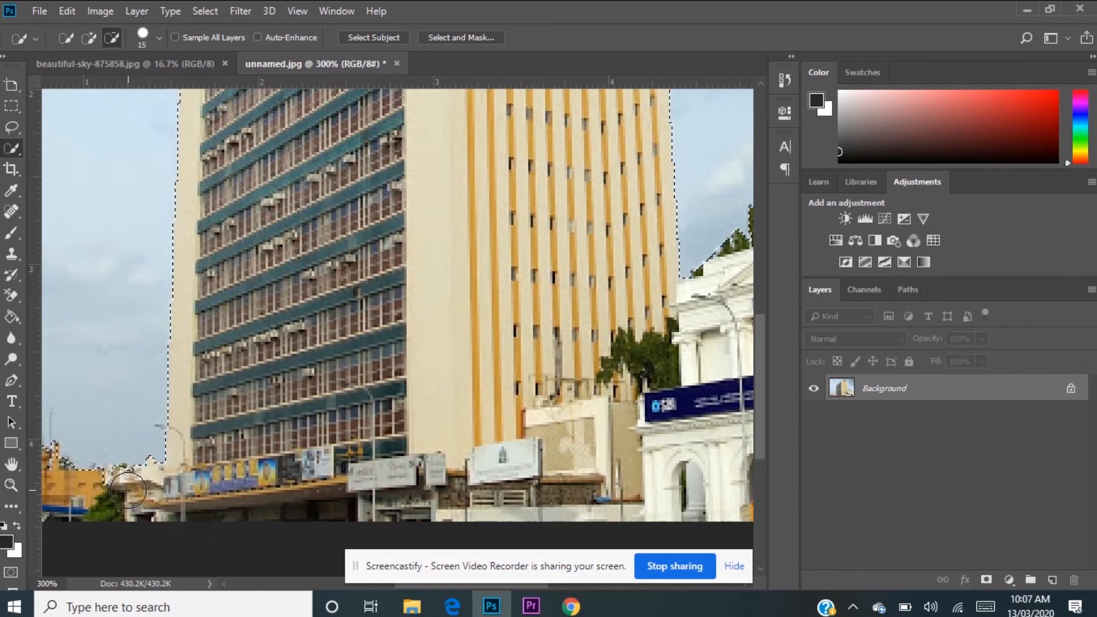
Step: Check the selection outline around the buildings and subtract the right part of the State Bank of India roof edge
{"action": "scroll", "coordinate": [223, 494], "scroll_direction": "left", "scroll_amount": 5}
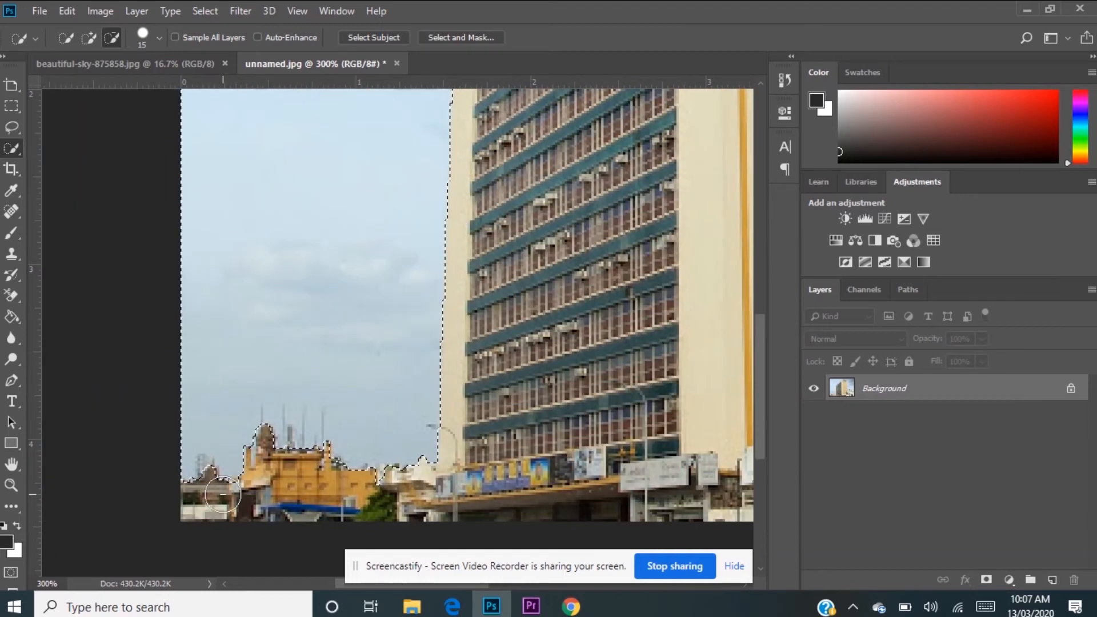
{"action": "scroll", "coordinate": [223, 494], "scroll_direction": "right", "scroll_amount": 5}
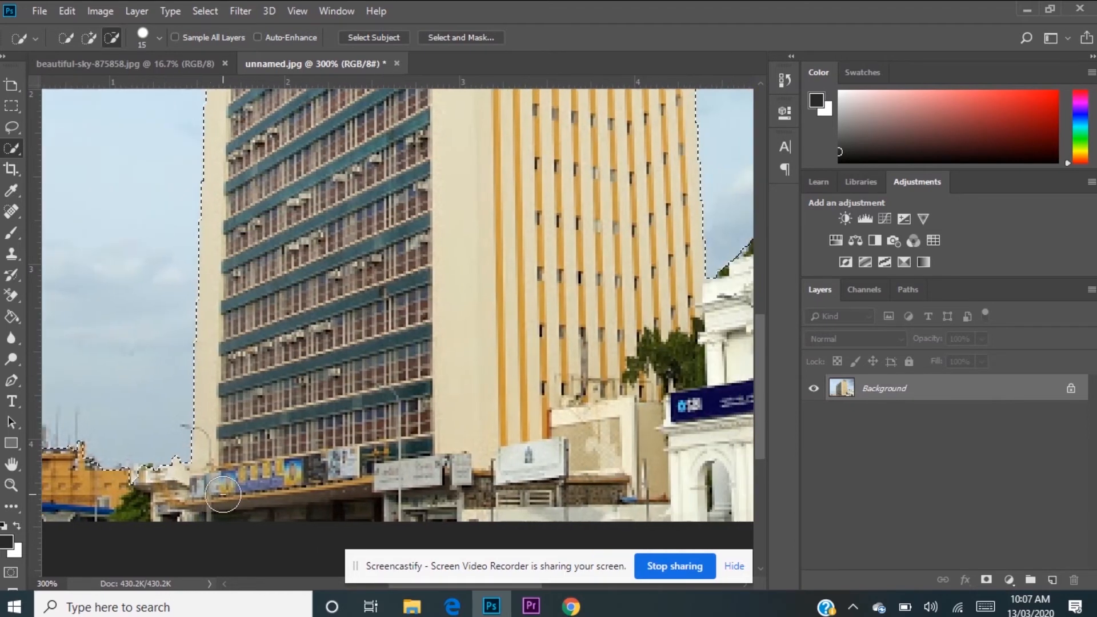
{"action": "scroll", "coordinate": [459, 252], "scroll_direction": "up", "scroll_amount": 6}
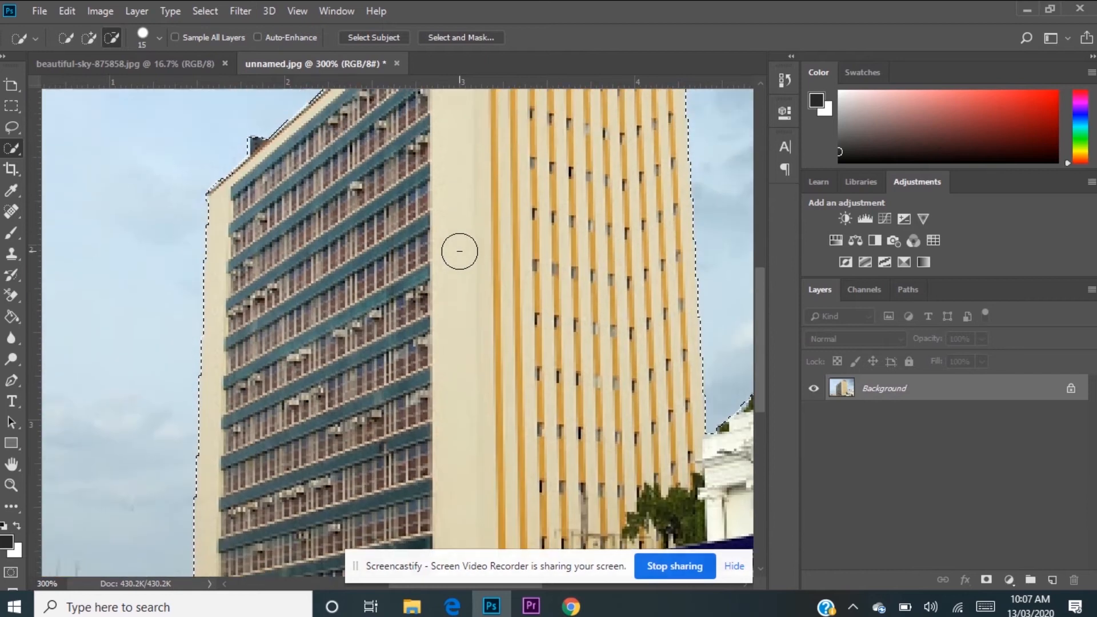
{"action": "scroll", "coordinate": [459, 251], "scroll_direction": "right", "scroll_amount": 8}
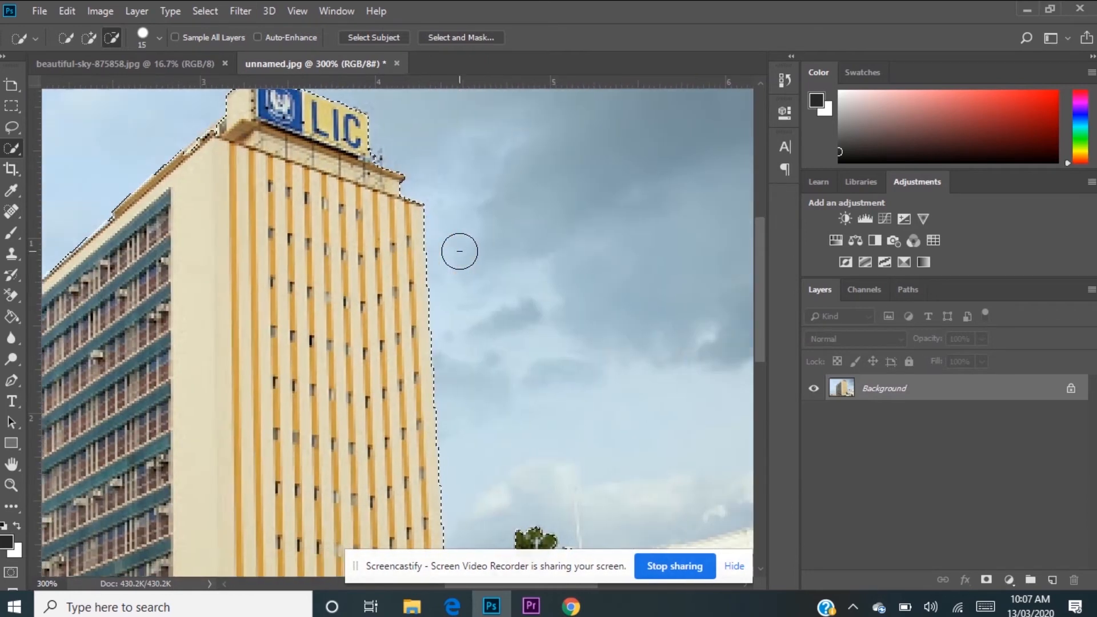
{"action": "scroll", "coordinate": [459, 251], "scroll_direction": "down", "scroll_amount": 4}
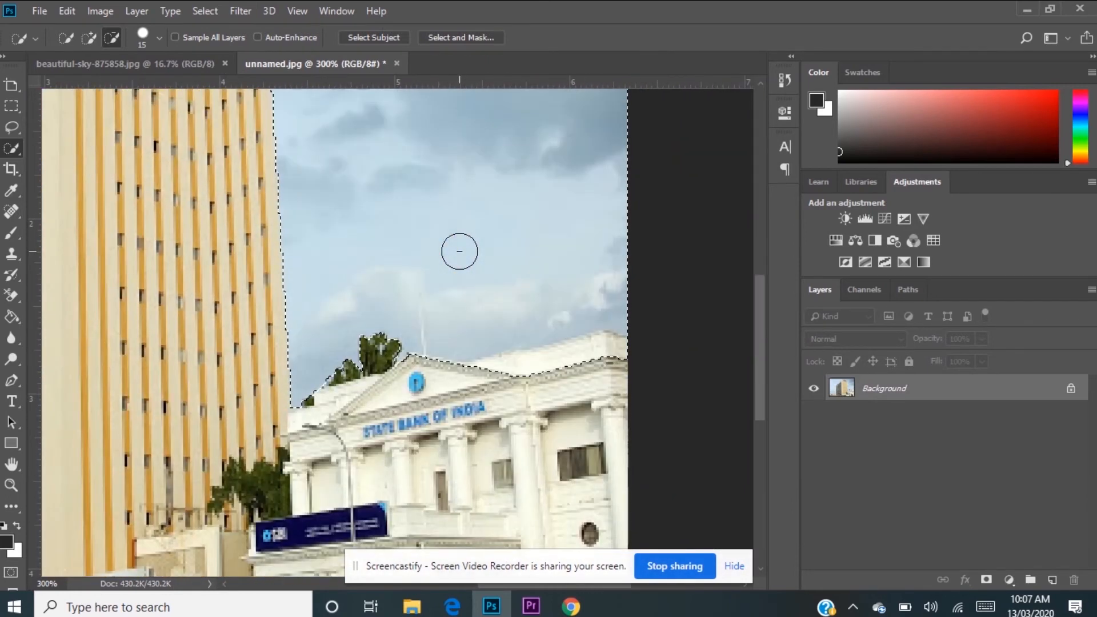
{"action": "left_click_drag", "start_coordinate": [533, 375], "coordinate": [567, 372]}
{"action": "scroll", "coordinate": [538, 226], "scroll_direction": "up", "scroll_amount": 1}
{"action": "scroll", "coordinate": [538, 226], "scroll_direction": "down", "scroll_amount": 2}
{"action": "scroll", "coordinate": [539, 226], "scroll_direction": "right", "scroll_amount": 2}
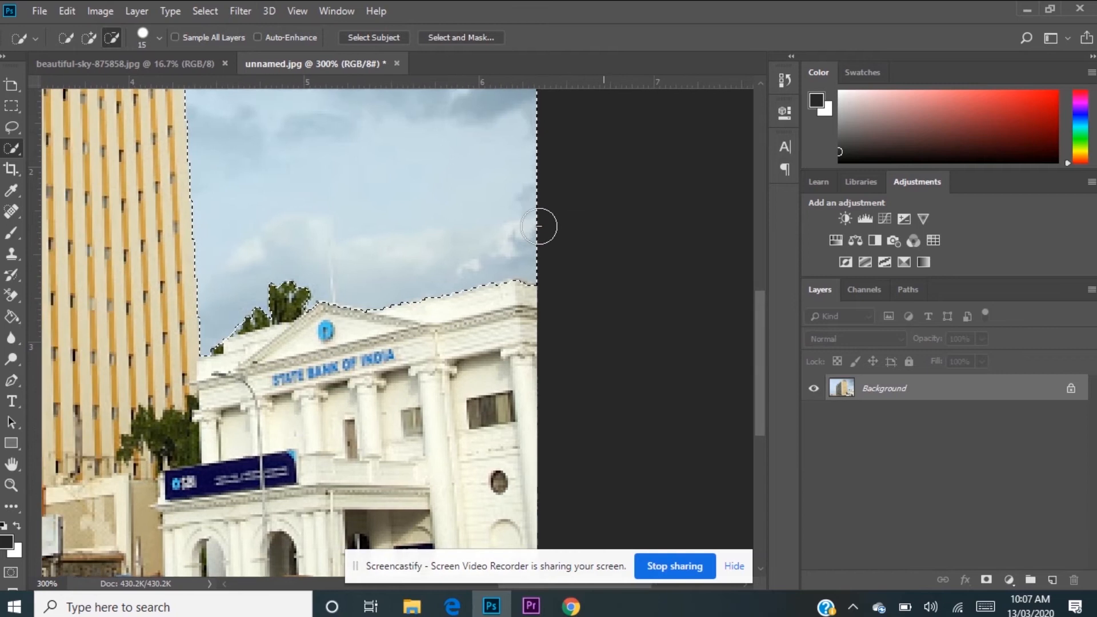
{"action": "scroll", "coordinate": [539, 226], "scroll_direction": "left", "scroll_amount": 2}
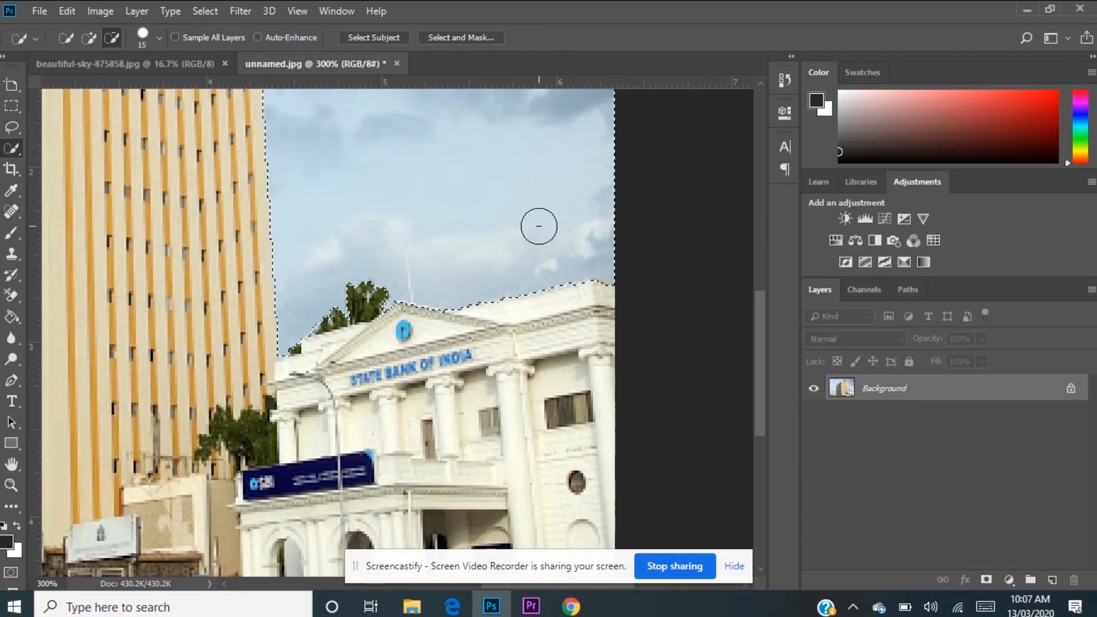
Step: Invert the selection to cover the buildings and feather it with a radius of 2
{"action": "right_click", "coordinate": [538, 226]}
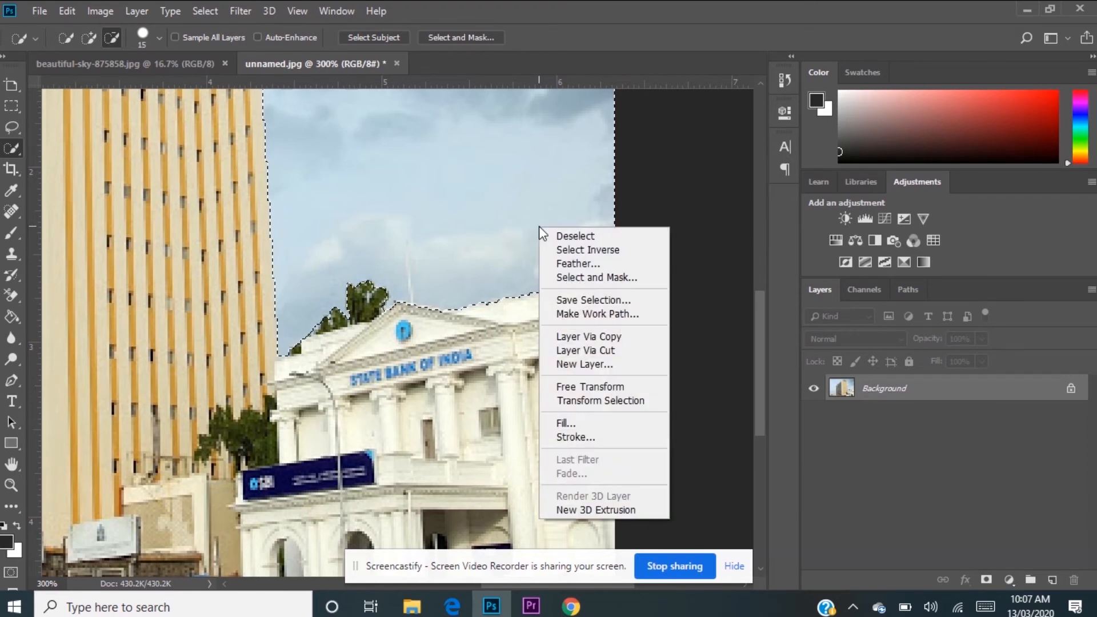
{"action": "left_click", "coordinate": [571, 249]}
{"action": "right_click", "coordinate": [500, 238]}
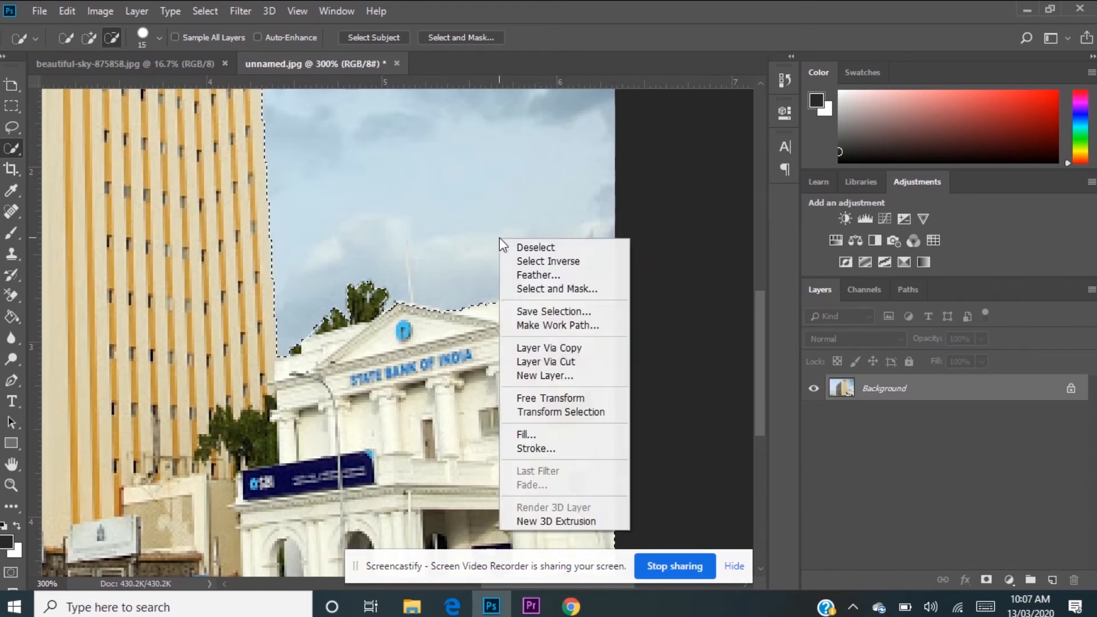
{"action": "left_click", "coordinate": [526, 275]}
{"action": "key", "text": "BackSpace"}
{"action": "type", "text": "2"}
{"action": "key", "text": "Return"}
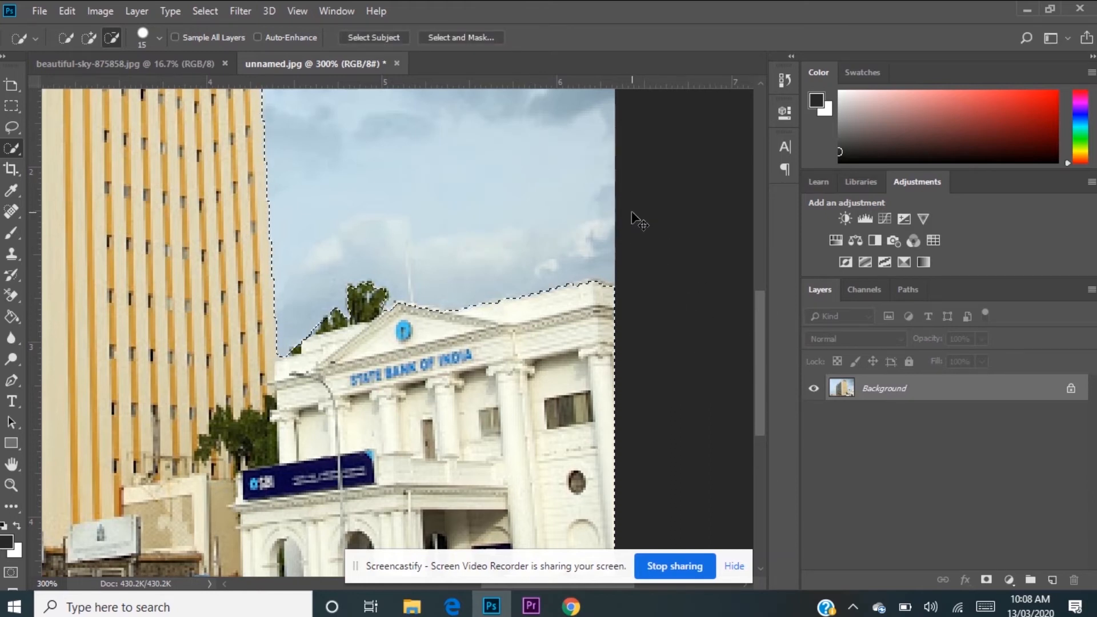
Step: Copy the selected buildings to a new layer
{"action": "key", "text": "ctrl+j"}
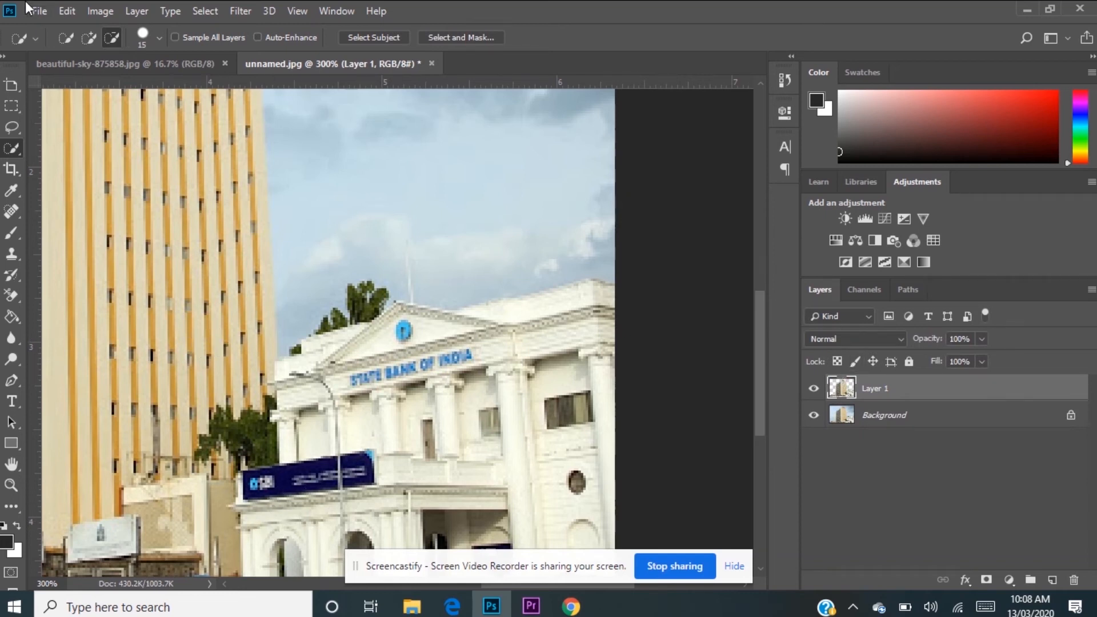
Step: Move the cut-out buildings layer from unnamed.jpg into the beautiful-sky-875858.jpg document, near the middle of the sky
{"action": "left_click", "coordinate": [9, 91]}
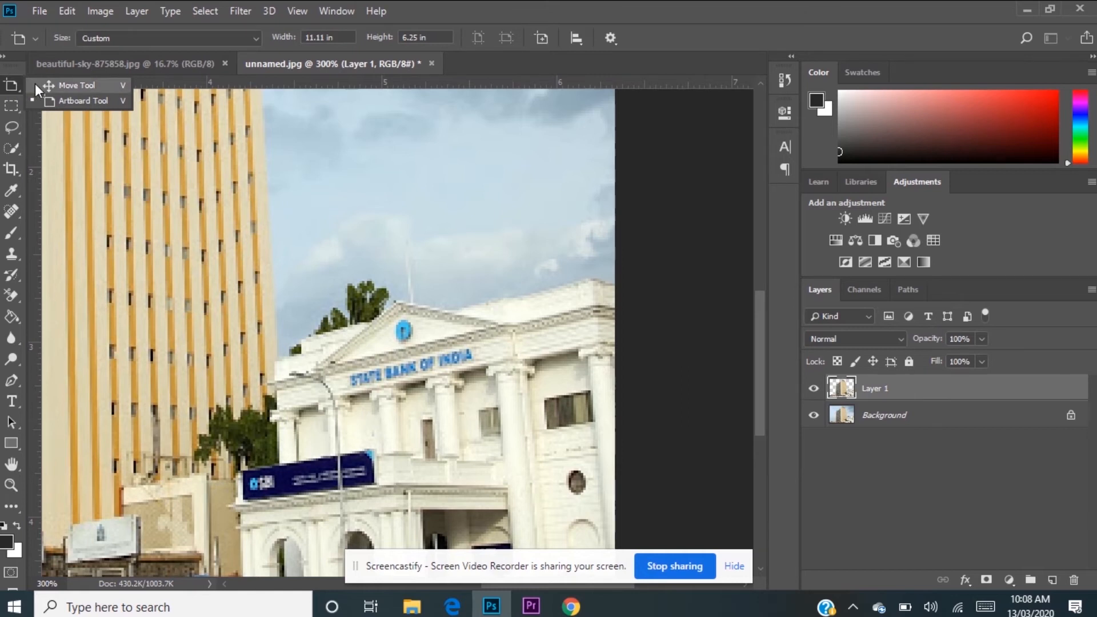
{"action": "left_click", "coordinate": [36, 84]}
{"action": "left_click_drag", "start_coordinate": [160, 215], "coordinate": [359, 273]}
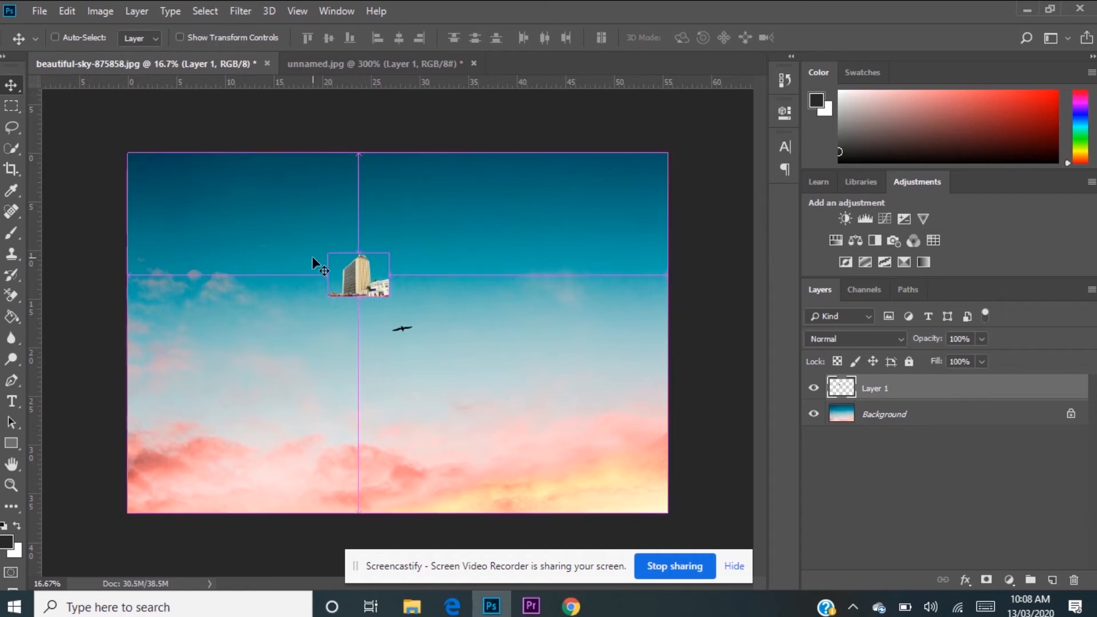
Step: Free-transform the buildings with linked proportions, scaling them to about 386% and moving them to the lower part of the sky
{"action": "key", "text": "ctrl+t"}
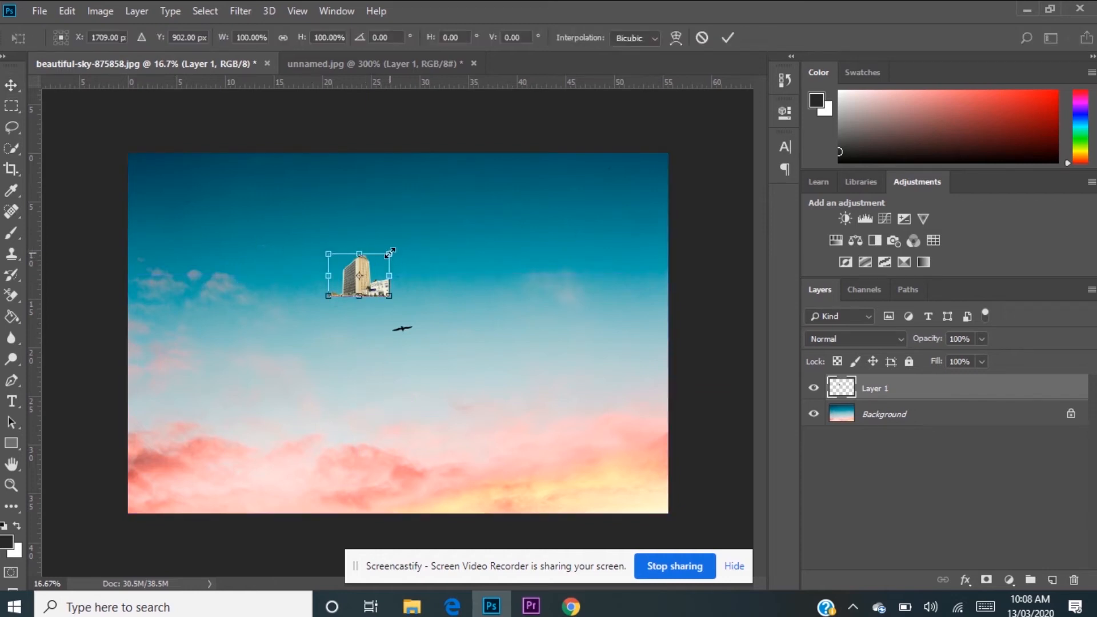
{"action": "left_click_drag", "start_coordinate": [393, 250], "coordinate": [450, 203]}
{"action": "key", "text": "ctrl+z"}
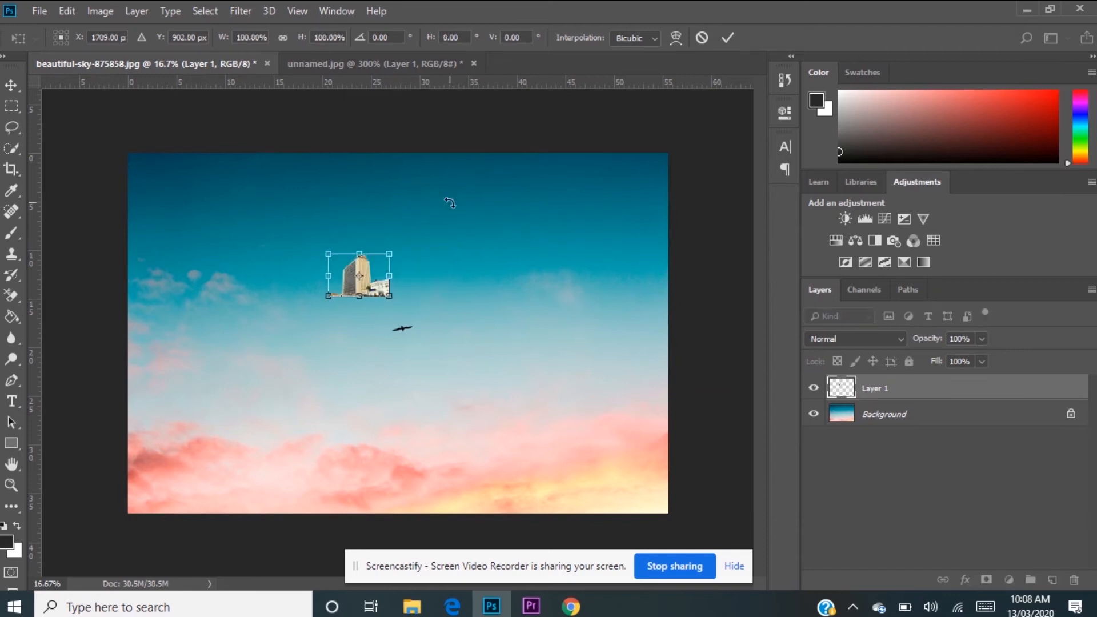
{"action": "left_click", "coordinate": [283, 37]}
{"action": "left_click_drag", "start_coordinate": [391, 255], "coordinate": [565, 126]}
{"action": "left_click_drag", "start_coordinate": [490, 245], "coordinate": [404, 441]}
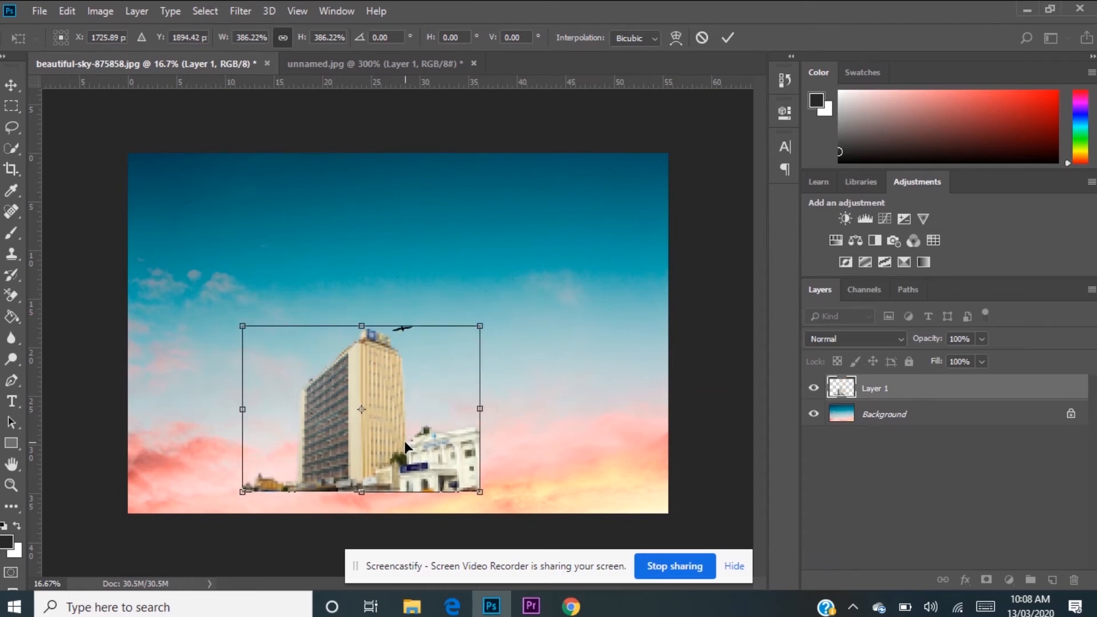
Step: Enlarge the buildings to about 878%, position them to span the full width of the sky image, and apply the transform
{"action": "left_click_drag", "start_coordinate": [479, 326], "coordinate": [758, 131]}
{"action": "left_click_drag", "start_coordinate": [475, 374], "coordinate": [372, 391]}
{"action": "left_click_drag", "start_coordinate": [656, 152], "coordinate": [680, 135]}
{"action": "left_click_drag", "start_coordinate": [467, 322], "coordinate": [448, 331]}
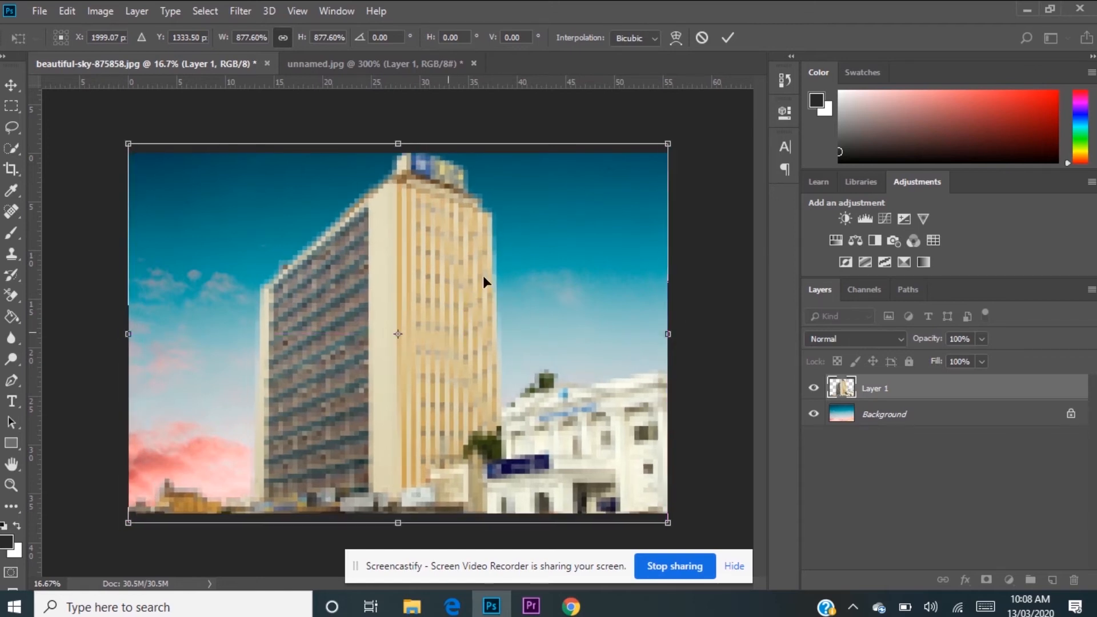
{"action": "left_click", "coordinate": [728, 40]}
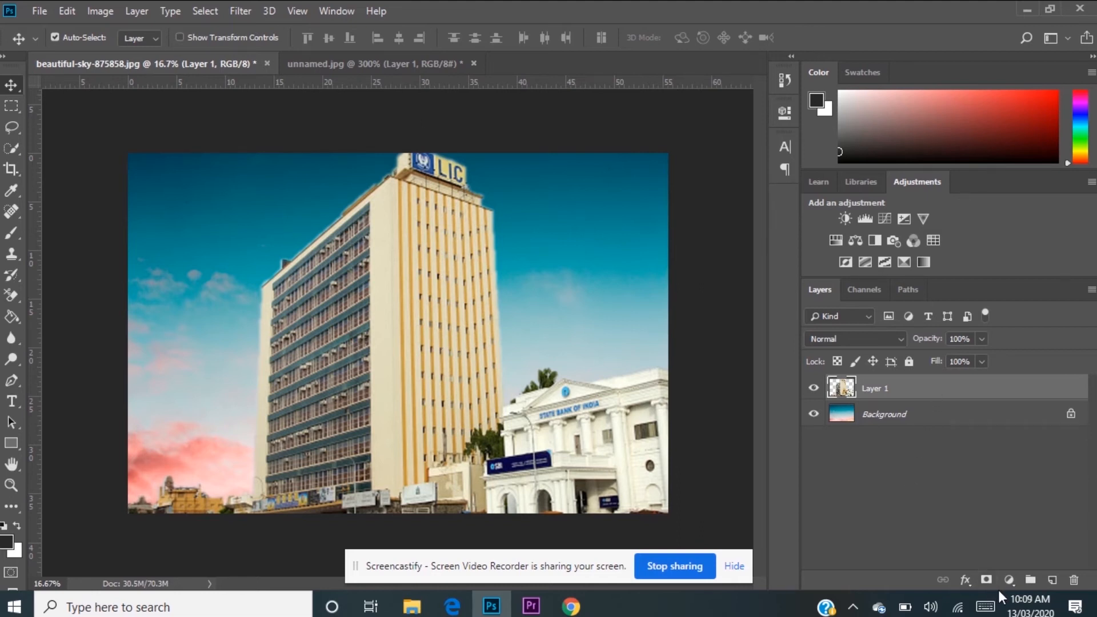
Step: Open the list of layer effects for the buildings layer
{"action": "left_click", "coordinate": [971, 581]}
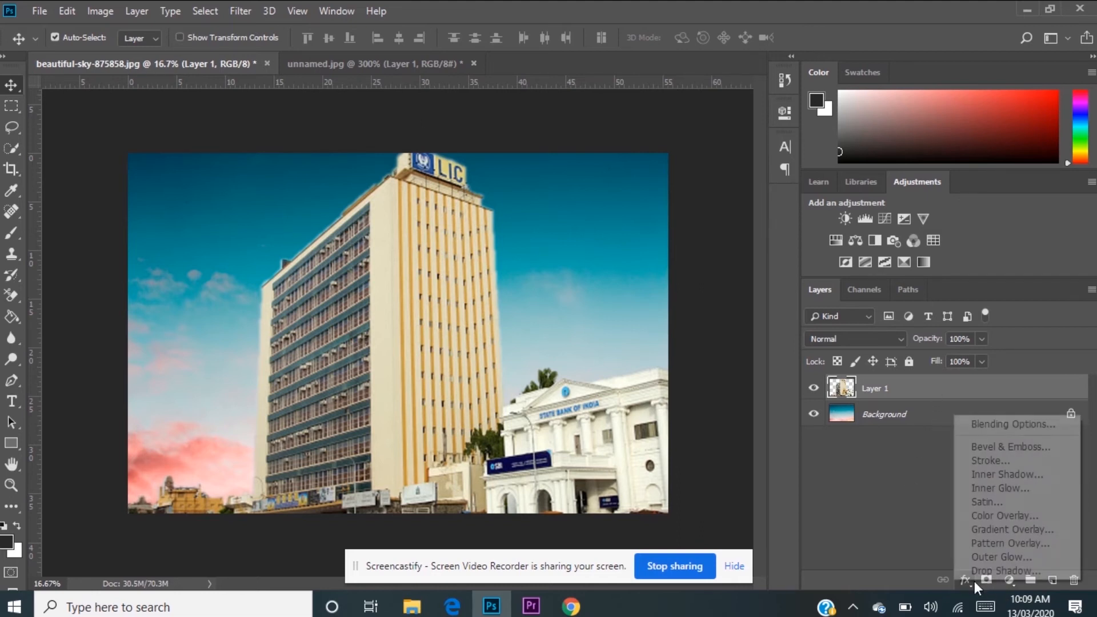
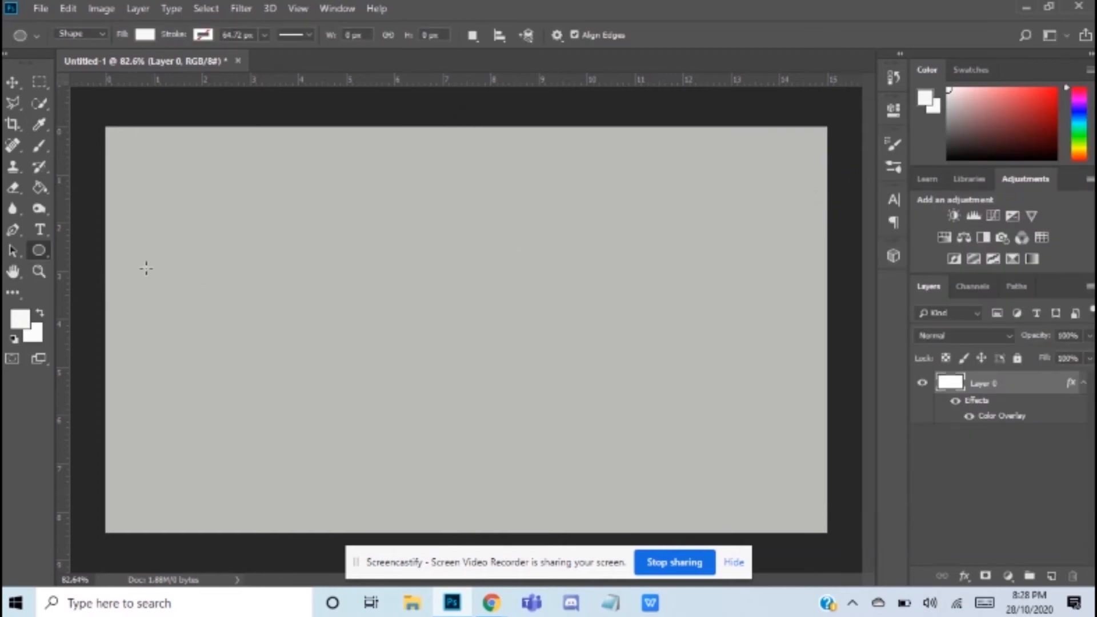
Step: Draw a circle about 221 px in diameter on the grey canvas's left half and fill it with dark purple
{"action": "left_click_drag", "start_coordinate": [215, 268], "coordinate": [369, 455]}
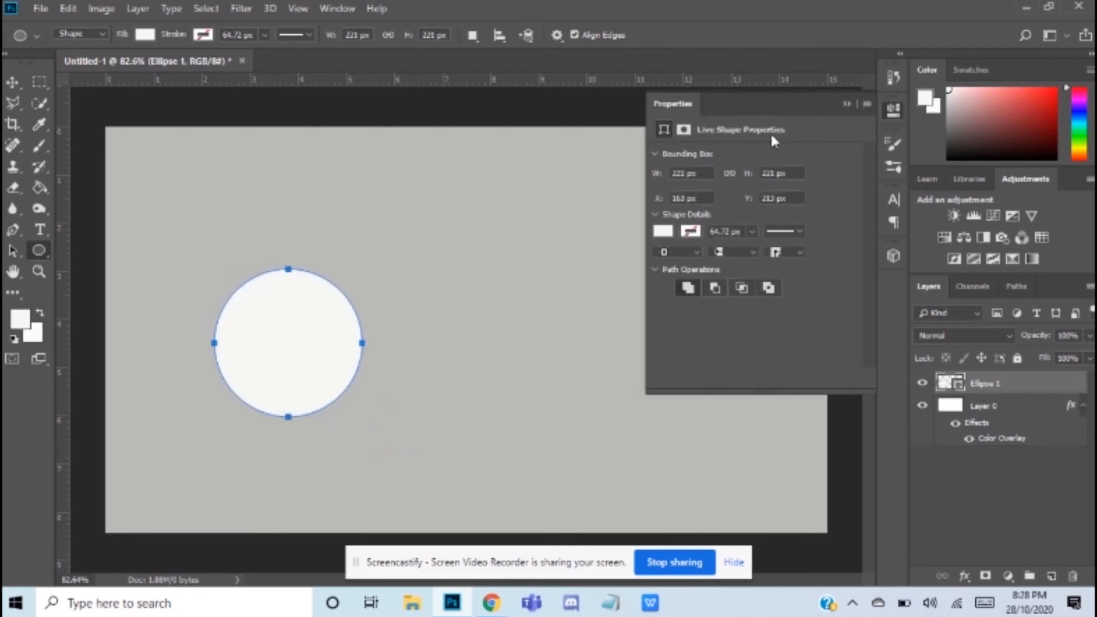
{"action": "left_click", "coordinate": [662, 231]}
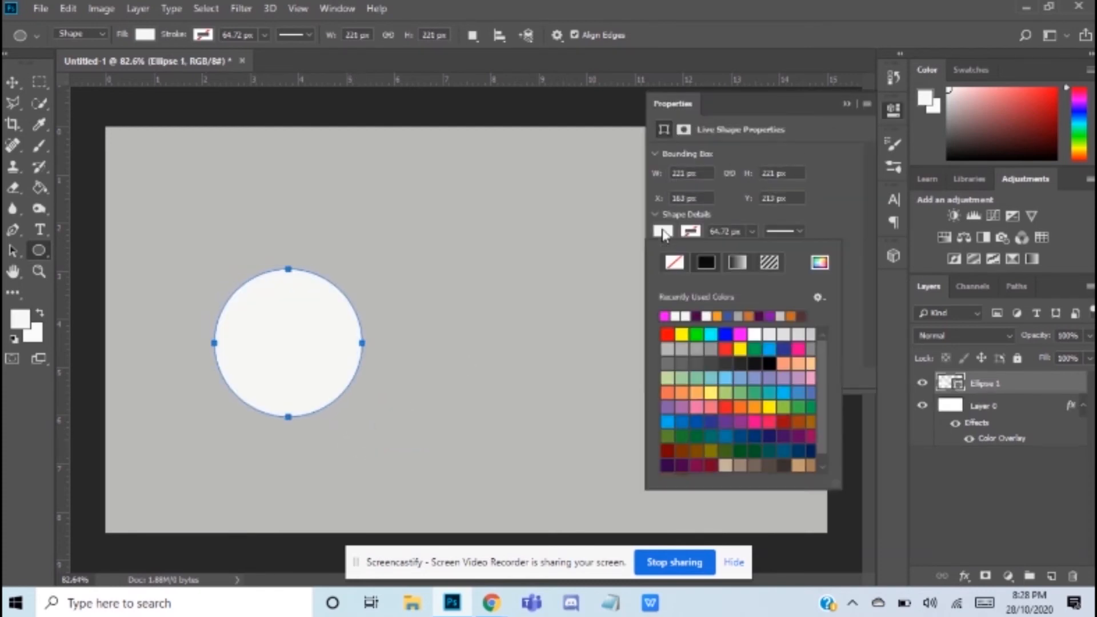
{"action": "left_click", "coordinate": [697, 315]}
{"action": "left_click", "coordinate": [851, 102]}
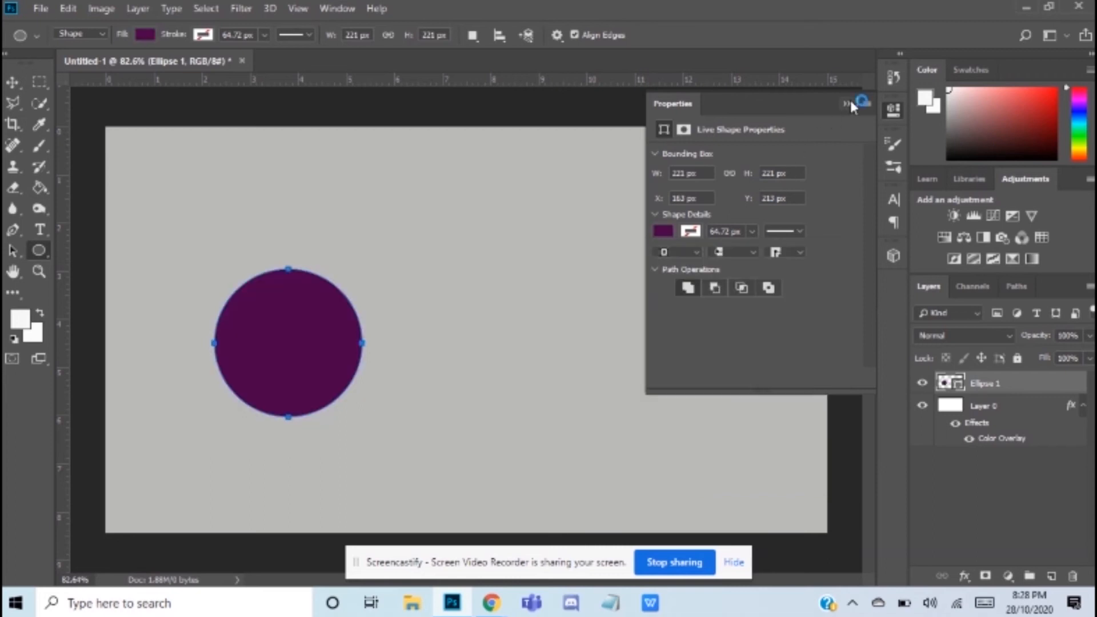
{"action": "left_click", "coordinate": [850, 102]}
{"action": "left_click", "coordinate": [14, 84]}
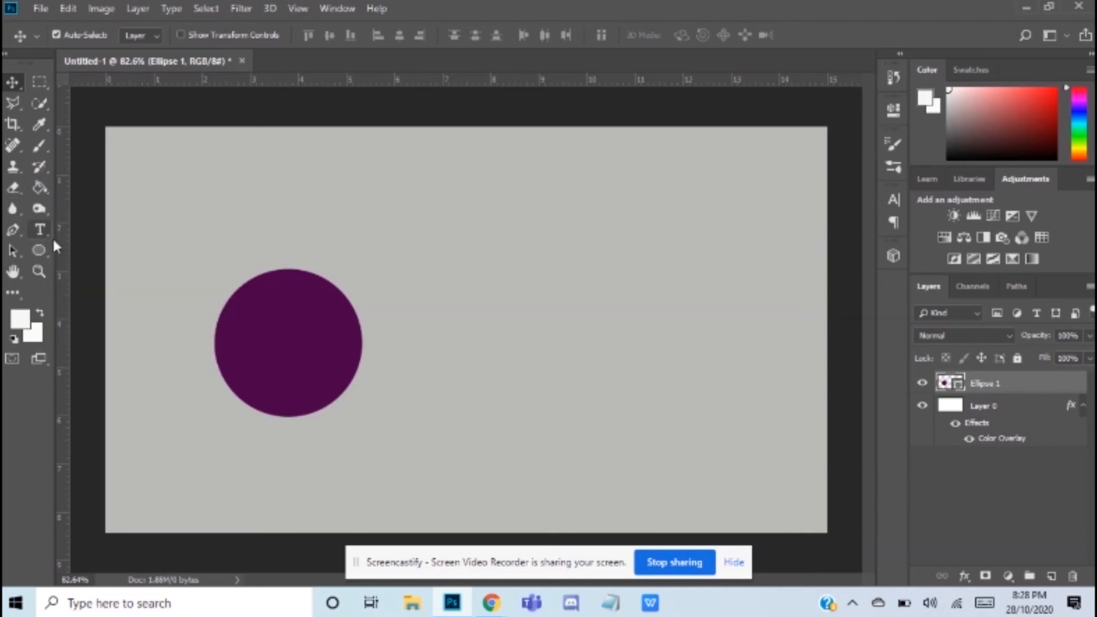
Step: Draw a second ellipse about 197 by 201 px to the right of the purple circle and fill it with off-white
{"action": "left_click", "coordinate": [40, 250]}
{"action": "right_click", "coordinate": [40, 250]}
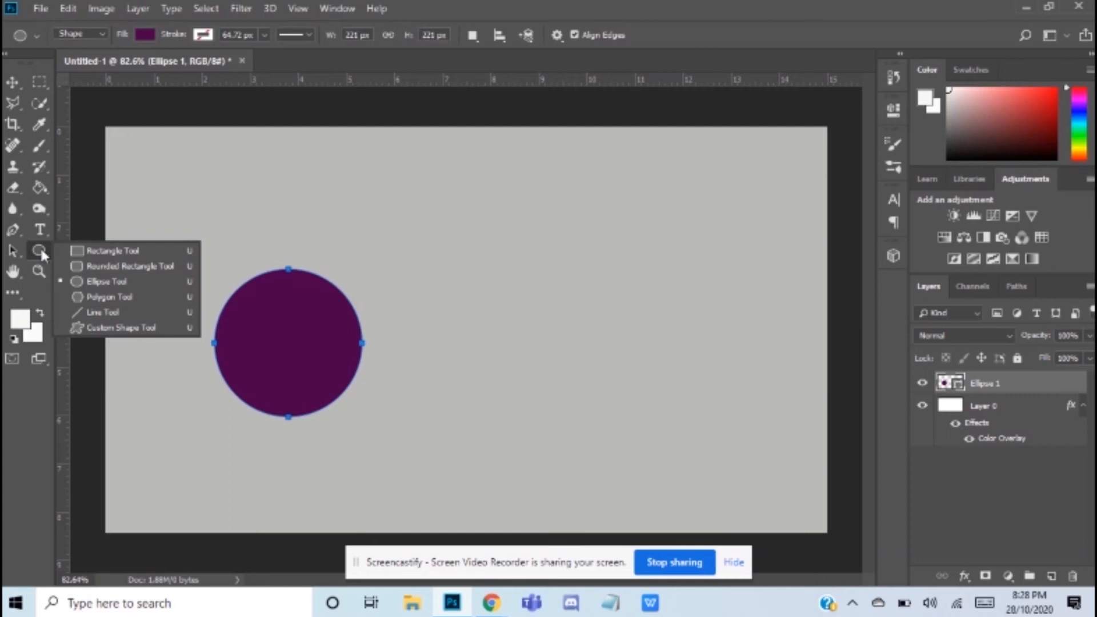
{"action": "left_click", "coordinate": [89, 282]}
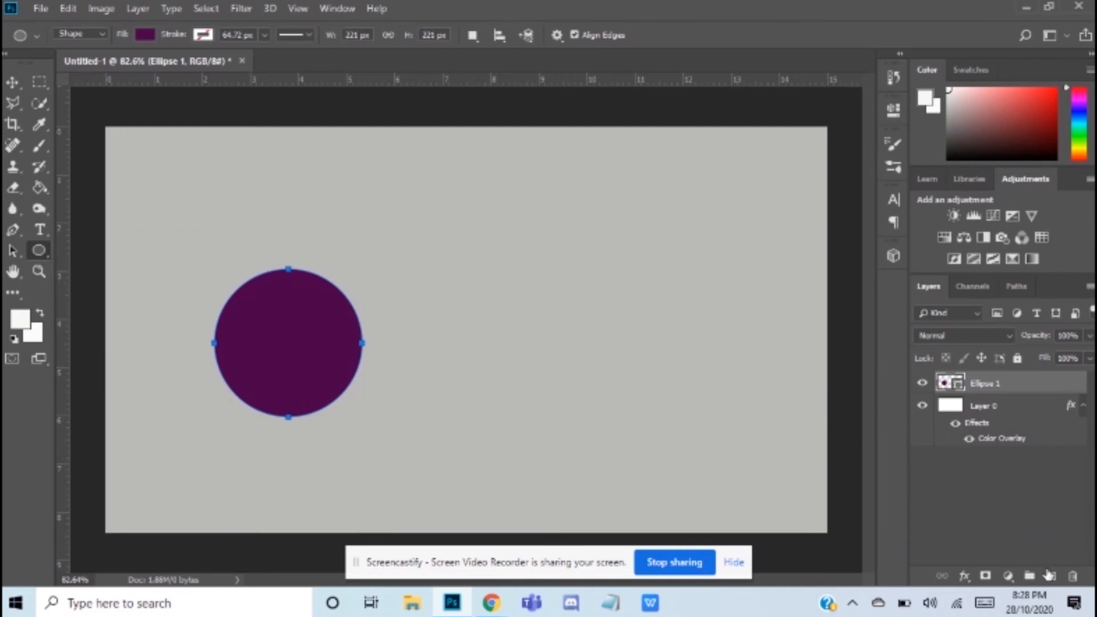
{"action": "left_click_drag", "start_coordinate": [516, 260], "coordinate": [648, 395]}
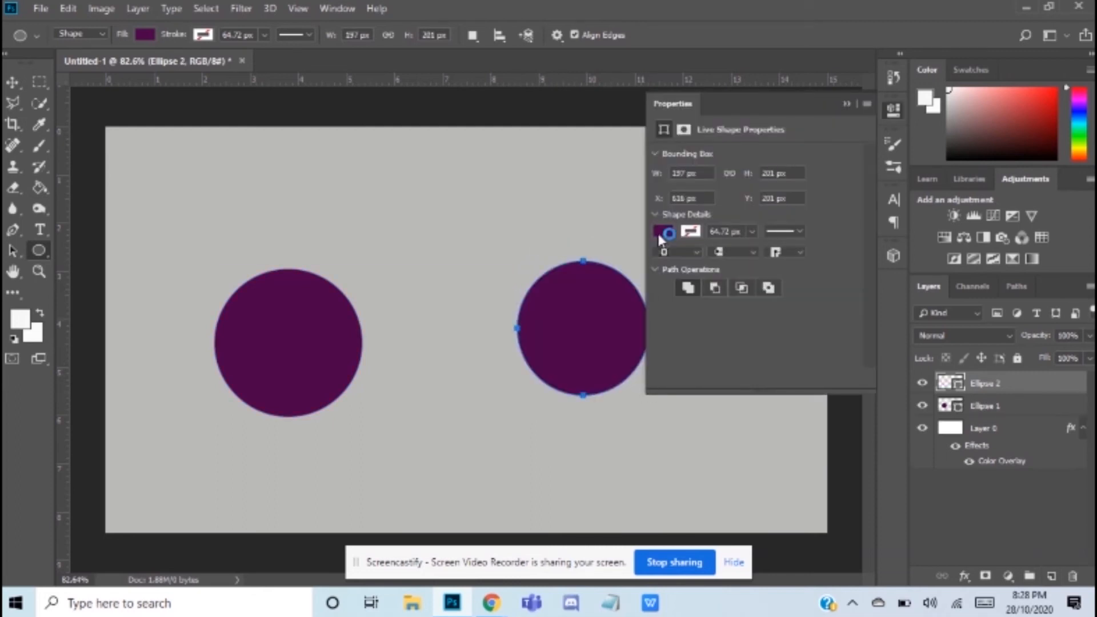
{"action": "left_click", "coordinate": [662, 232]}
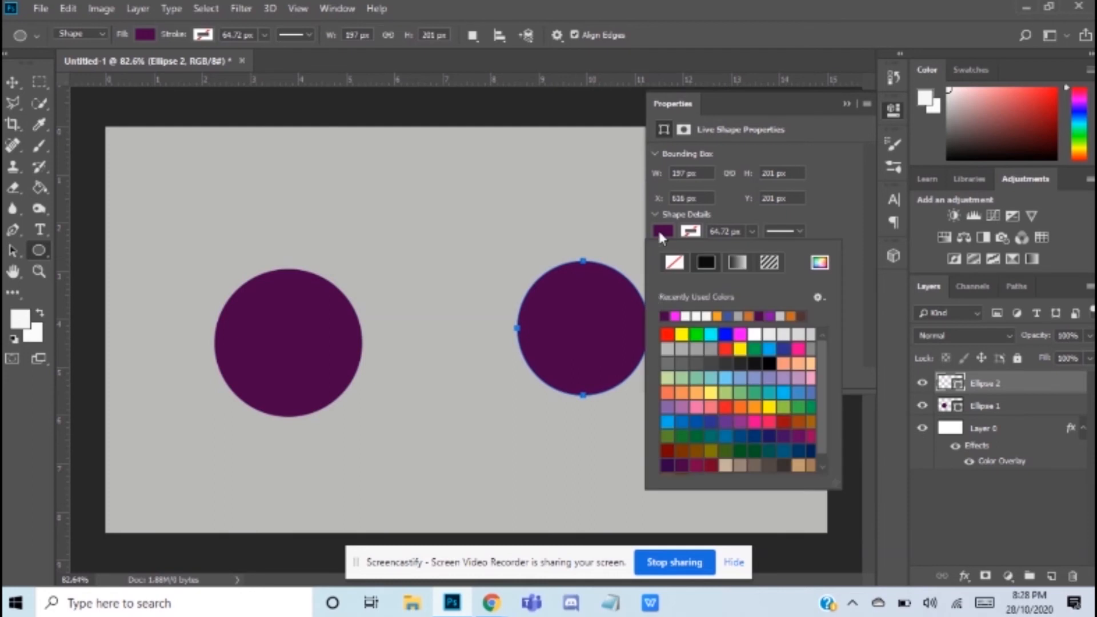
{"action": "left_click", "coordinate": [690, 315]}
{"action": "left_click", "coordinate": [844, 102]}
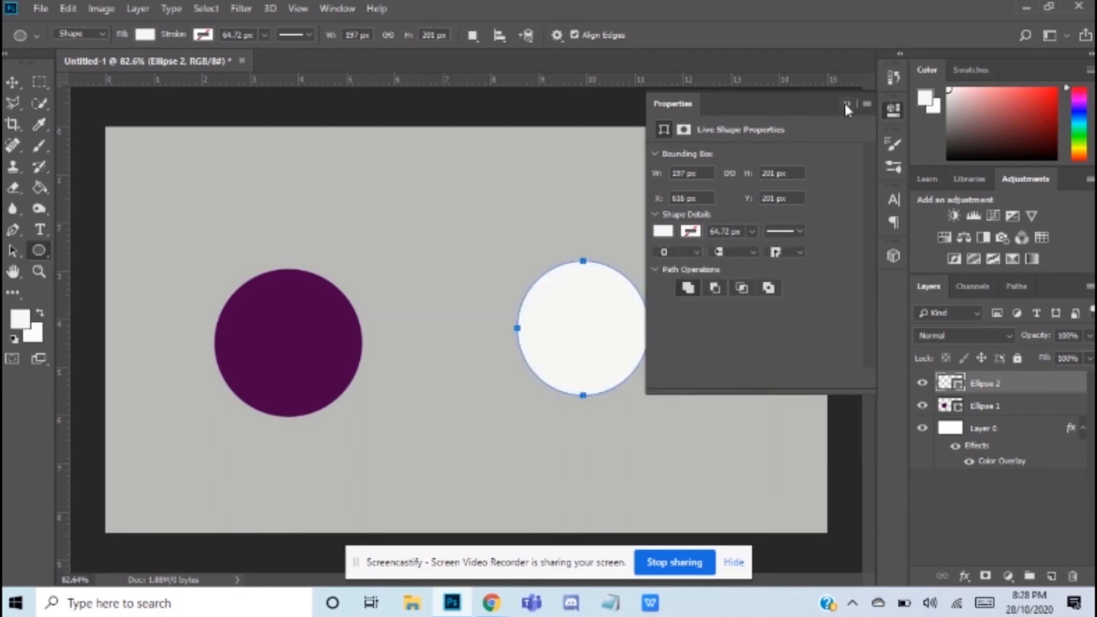
{"action": "left_click", "coordinate": [846, 103]}
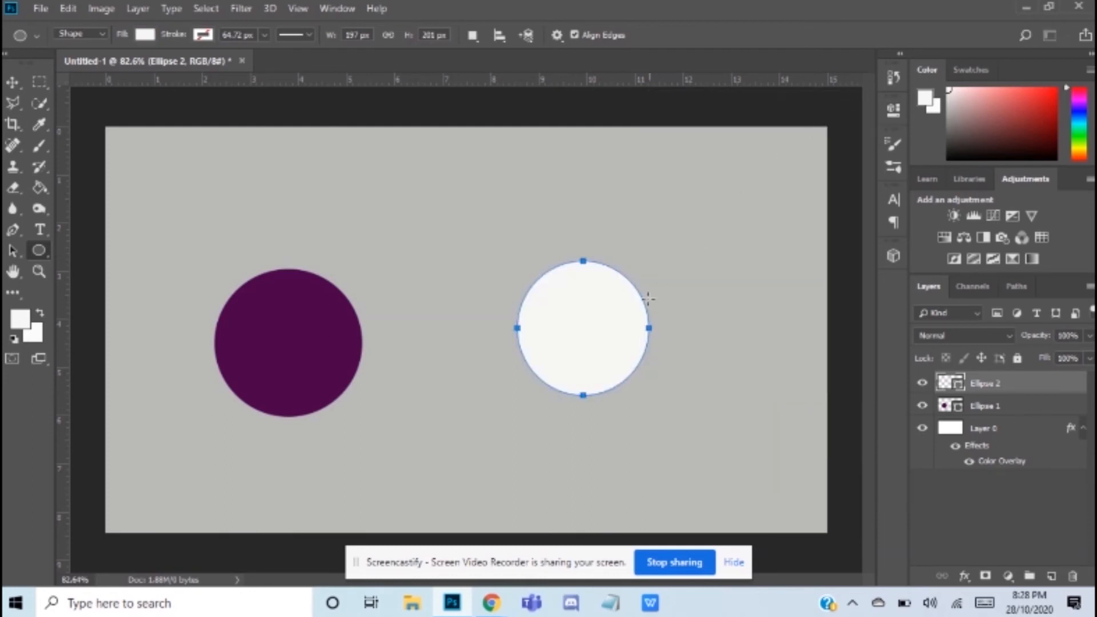
Step: Place the white circle over the purple one, then free-transform it to about 96% and nudge it into position
{"action": "left_click", "coordinate": [14, 80]}
{"action": "left_click_drag", "start_coordinate": [586, 328], "coordinate": [287, 340]}
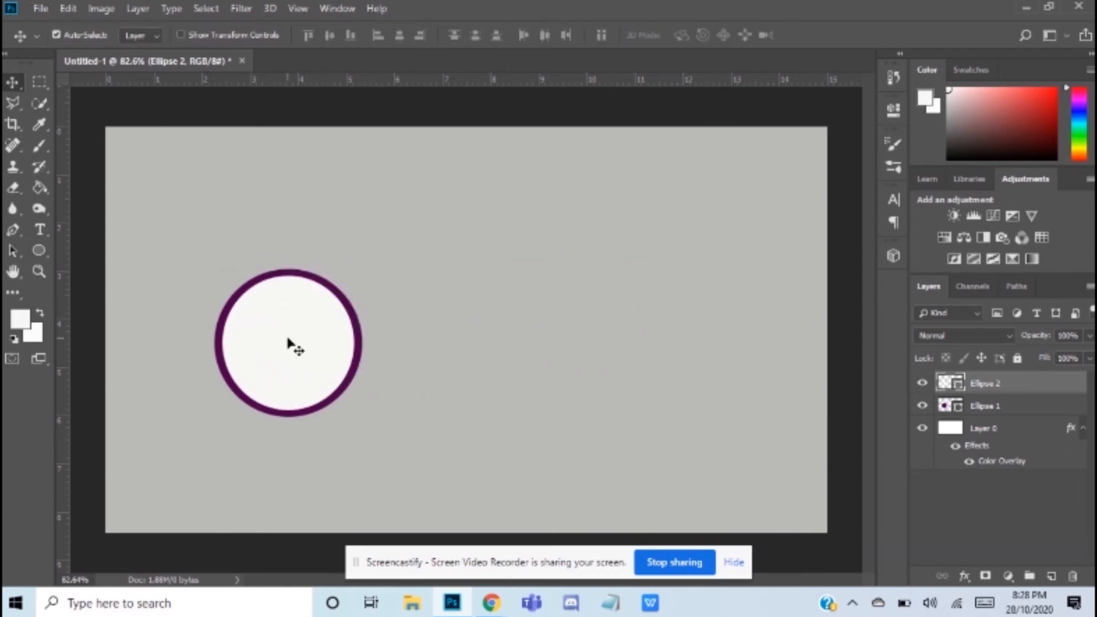
{"action": "key", "text": "ctrl+t"}
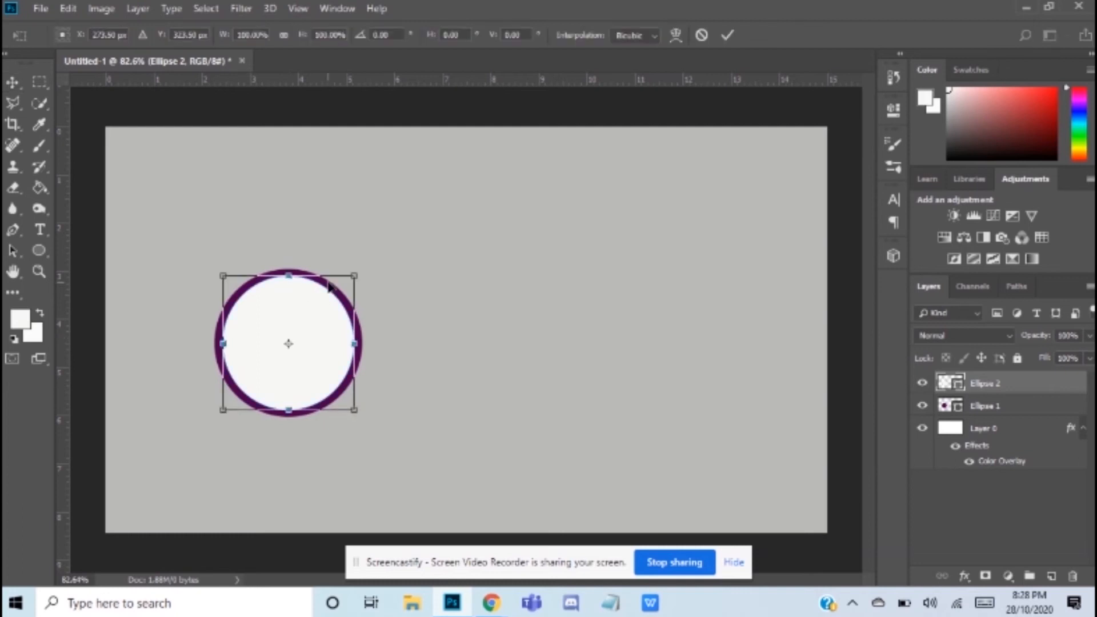
{"action": "left_click_drag", "start_coordinate": [354, 273], "coordinate": [350, 280]}
{"action": "key", "text": "Up"}
{"action": "key", "text": "Up"}
{"action": "key", "text": "Up"}
{"action": "key", "text": "Up"}
{"action": "key", "text": "Right"}
{"action": "key", "text": "Down"}
{"action": "key", "text": "Down"}
{"action": "key", "text": "Right"}
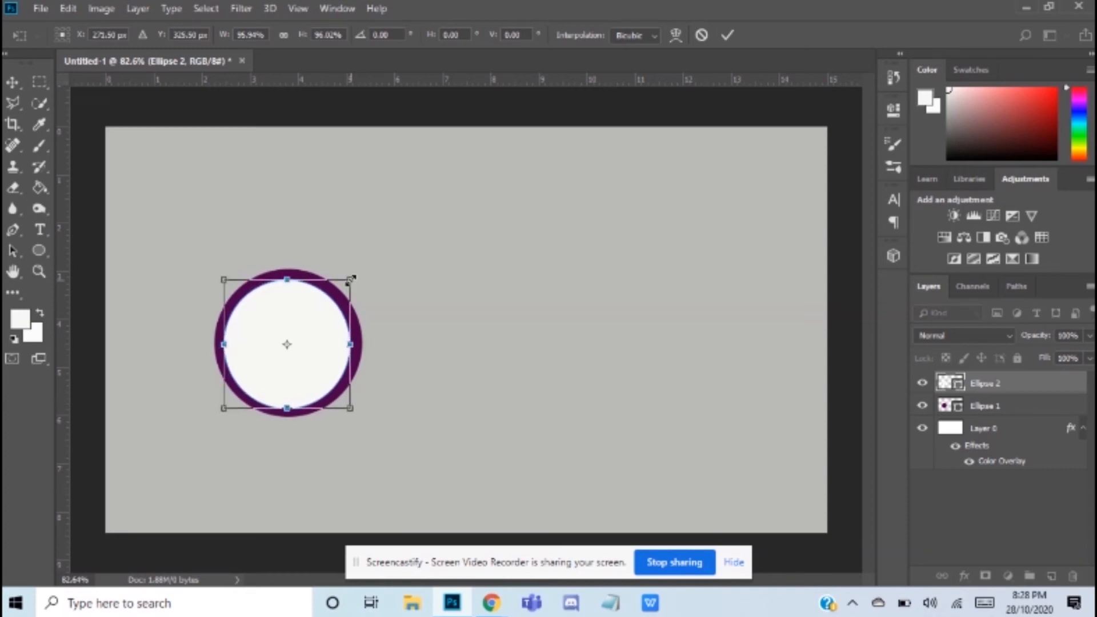
Step: Shrink the white circle to about 90%, recentre it inside the purple circle, and apply the transform
{"action": "left_click_drag", "start_coordinate": [354, 276], "coordinate": [350, 286]}
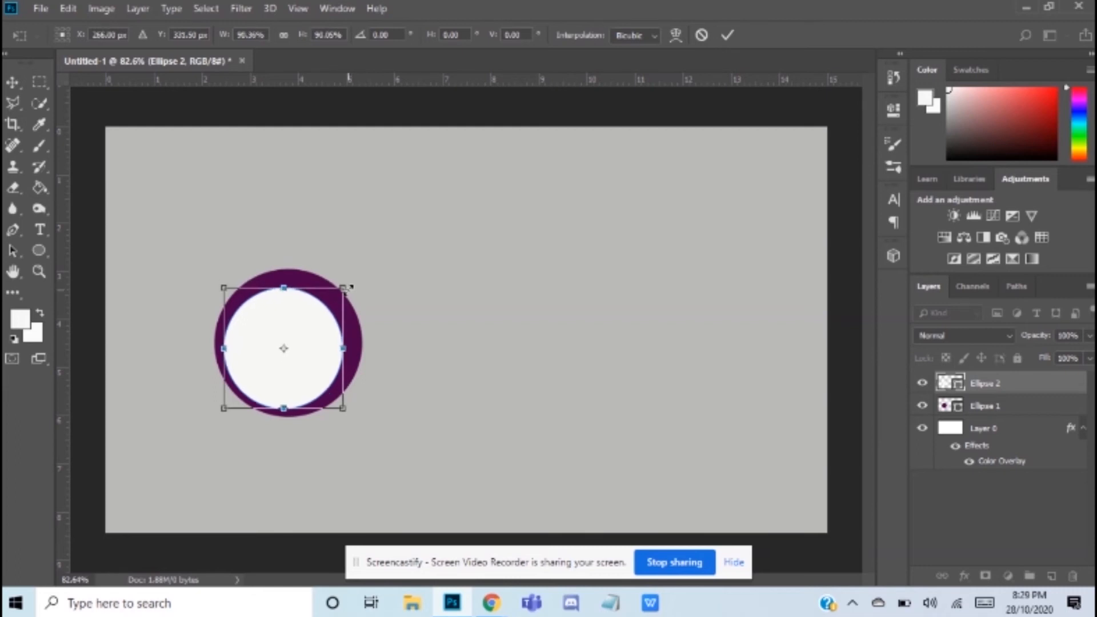
{"action": "key", "text": "Up"}
{"action": "key", "text": "Up"}
{"action": "key", "text": "Up"}
{"action": "key", "text": "Up"}
{"action": "key", "text": "Up"}
{"action": "key", "text": "Up"}
{"action": "key", "text": "Right"}
{"action": "key", "text": "Right"}
{"action": "key", "text": "Right"}
{"action": "key", "text": "Right"}
{"action": "key", "text": "Right"}
{"action": "key", "text": "Right"}
{"action": "key", "text": "Right"}
{"action": "key", "text": "Right"}
{"action": "key", "text": "Right"}
{"action": "key", "text": "Right"}
{"action": "key", "text": "Up"}
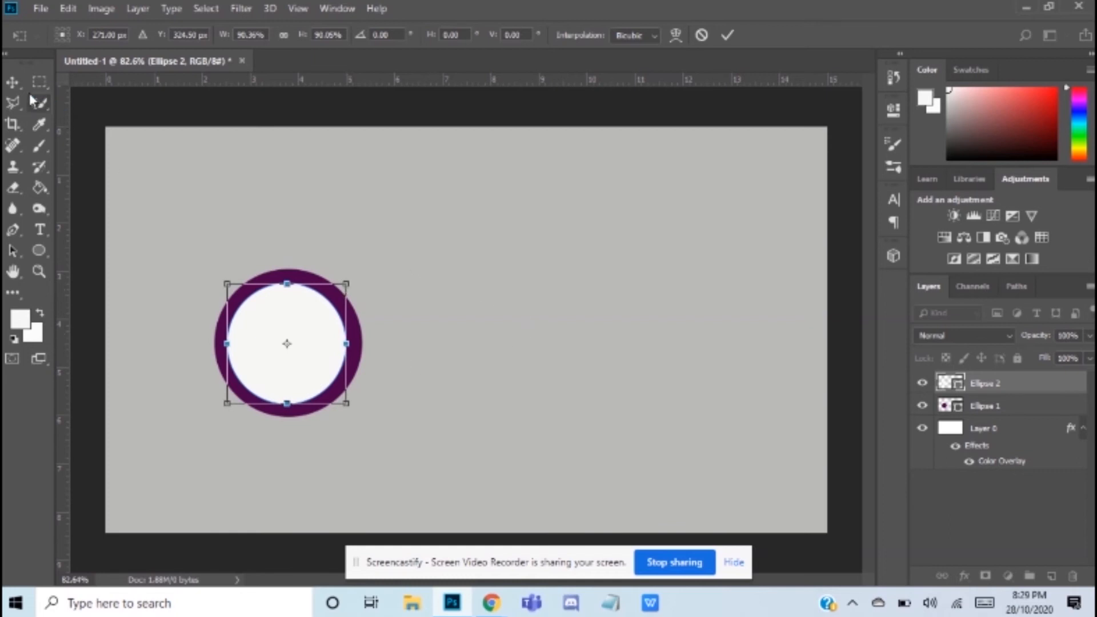
{"action": "key", "text": "Return"}
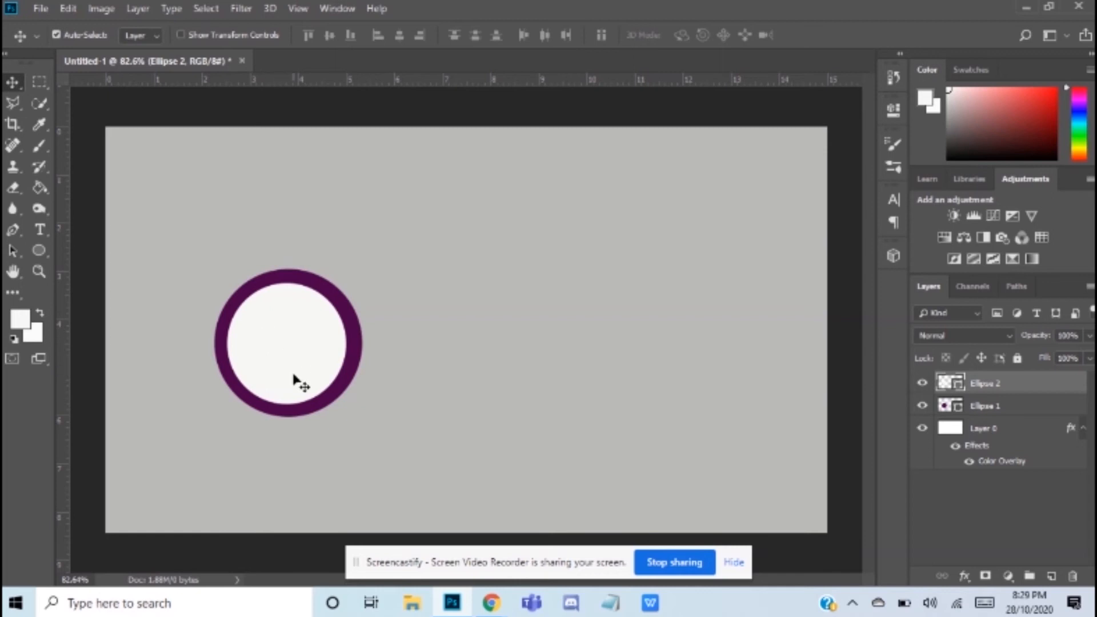
Step: Nudge the white circle in small increments to even out the purple ring around it
{"action": "key", "text": "Right"}
{"action": "key", "text": "Right"}
{"action": "key", "text": "Right"}
{"action": "key", "text": "Right"}
{"action": "key", "text": "Right"}
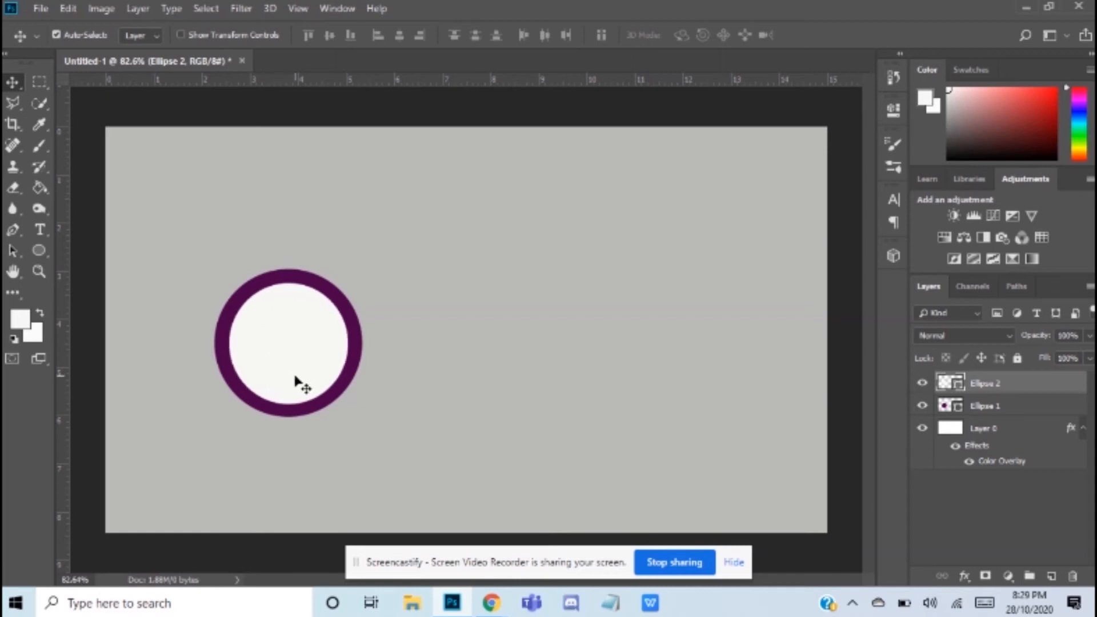
{"action": "key", "text": "Up"}
{"action": "key", "text": "Up"}
{"action": "key", "text": "Left"}
{"action": "key", "text": "Left"}
{"action": "key", "text": "Left"}
{"action": "key", "text": "Left"}
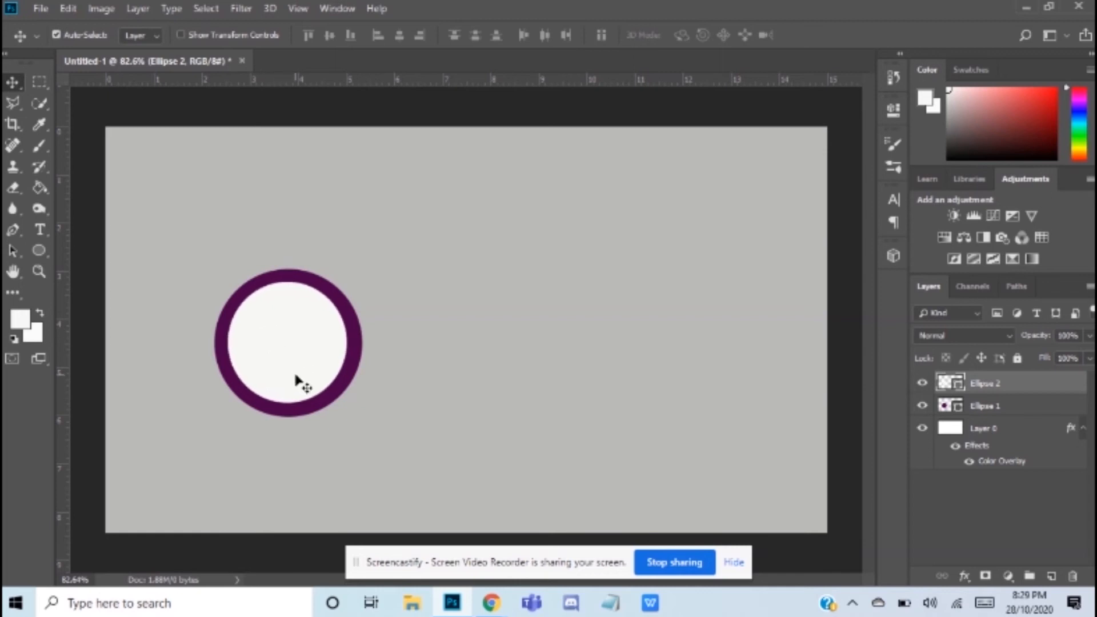
{"action": "key", "text": "Down"}
{"action": "key", "text": "Right"}
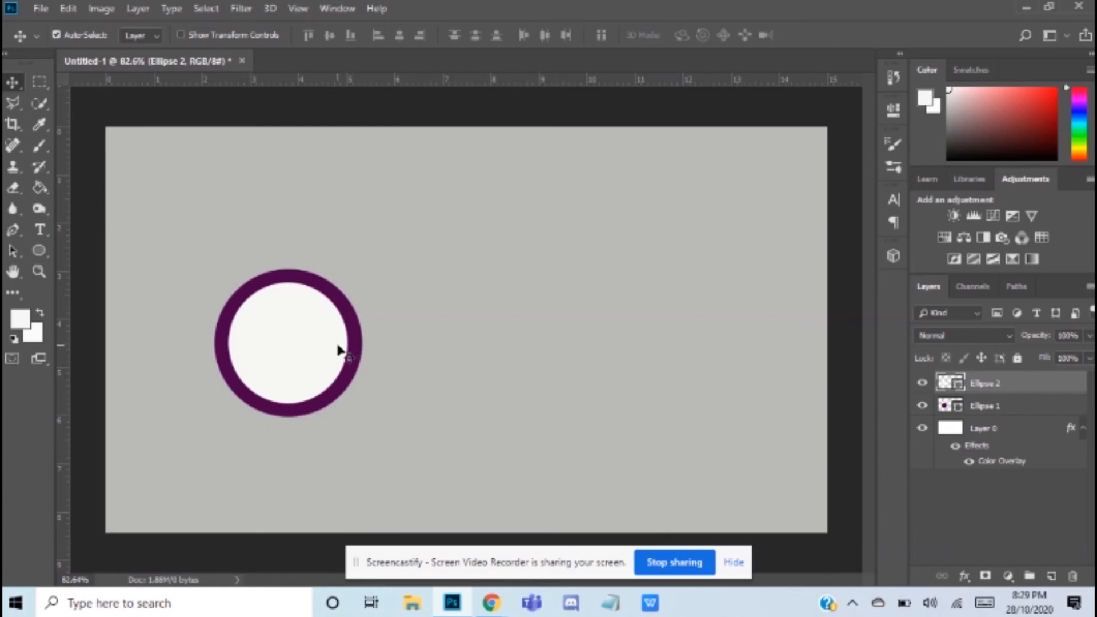
Step: Select the Ellipse 1 and Ellipse 2 layers together, move both up to Y 300.50 px, and apply the transform
{"action": "key", "text": "ctrl+a"}
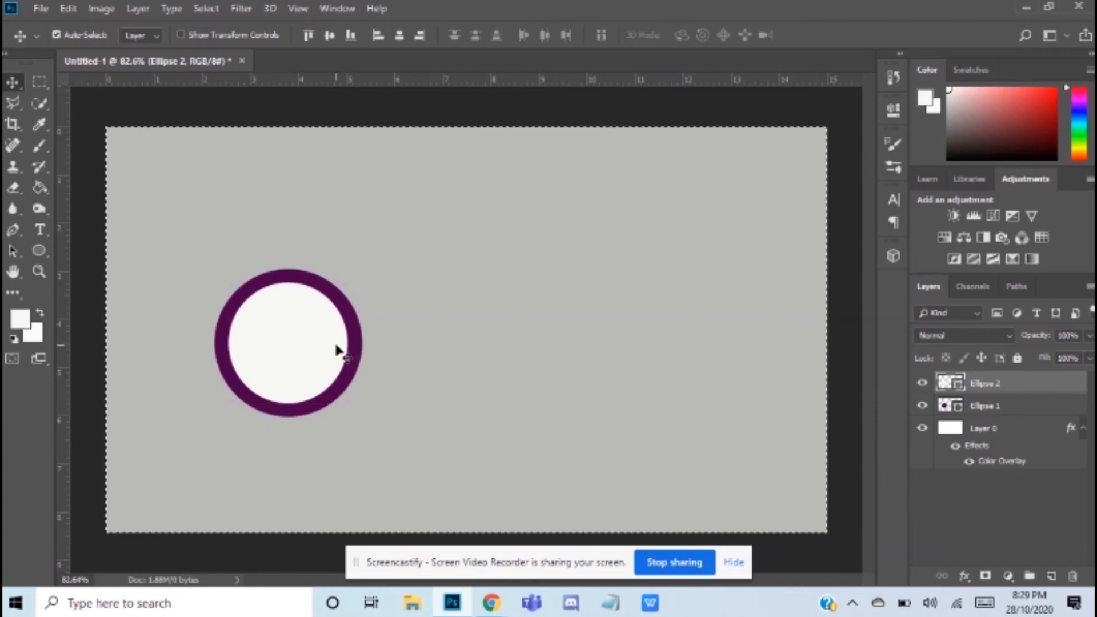
{"action": "left_click", "coordinate": [981, 407]}
{"action": "key", "text": "ctrl+d"}
{"action": "left_click", "coordinate": [984, 383], "text": "shift"}
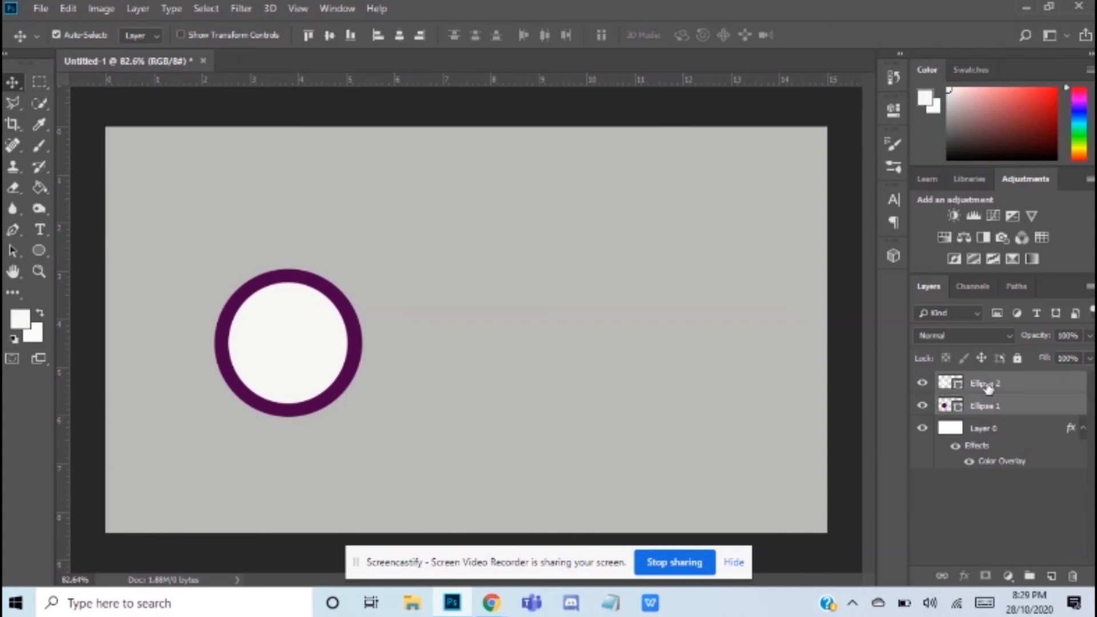
{"action": "key", "text": "ctrl+t"}
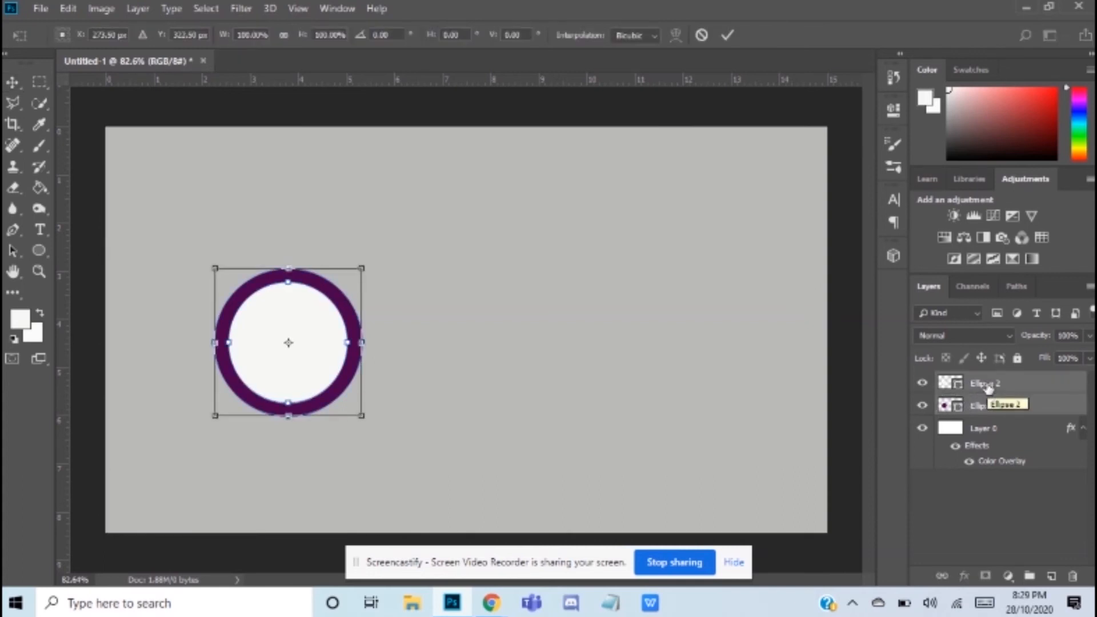
{"action": "key", "text": "Up"}
{"action": "key", "text": "Up"}
{"action": "key", "text": "Up"}
{"action": "key", "text": "Up"}
{"action": "key", "text": "Up"}
{"action": "key", "text": "Up"}
{"action": "key", "text": "Up"}
{"action": "key", "text": "Up"}
{"action": "key", "text": "Up"}
{"action": "key", "text": "Up"}
{"action": "key", "text": "Up"}
{"action": "key", "text": "Up"}
{"action": "key", "text": "Up"}
{"action": "key", "text": "Up"}
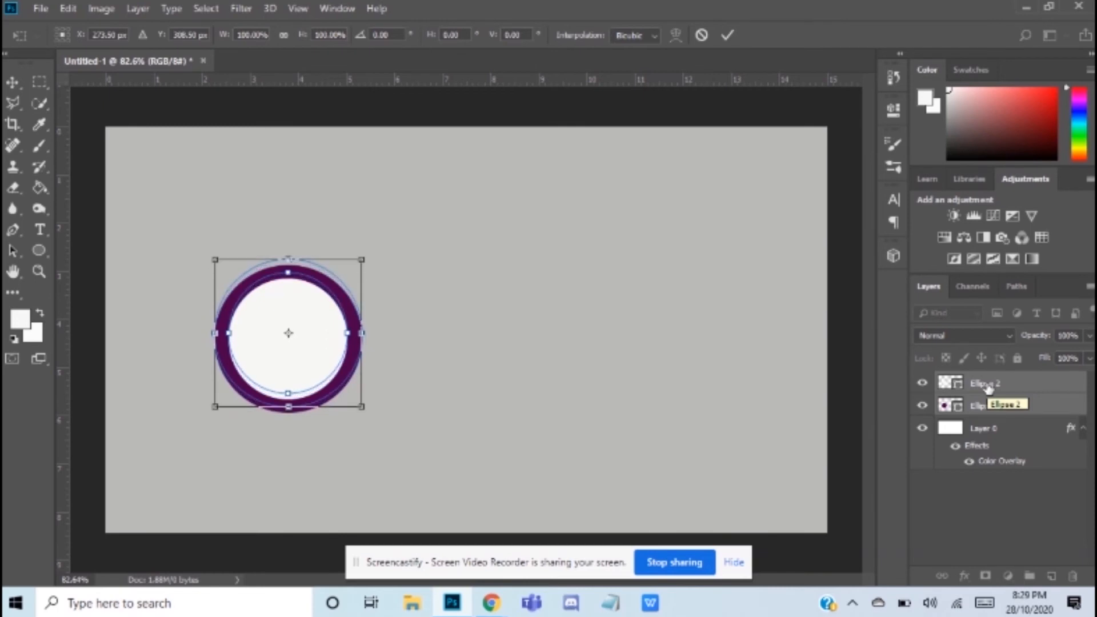
{"action": "key", "text": "Up"}
{"action": "key", "text": "Up"}
{"action": "key", "text": "Up"}
{"action": "key", "text": "Up"}
{"action": "key", "text": "Up"}
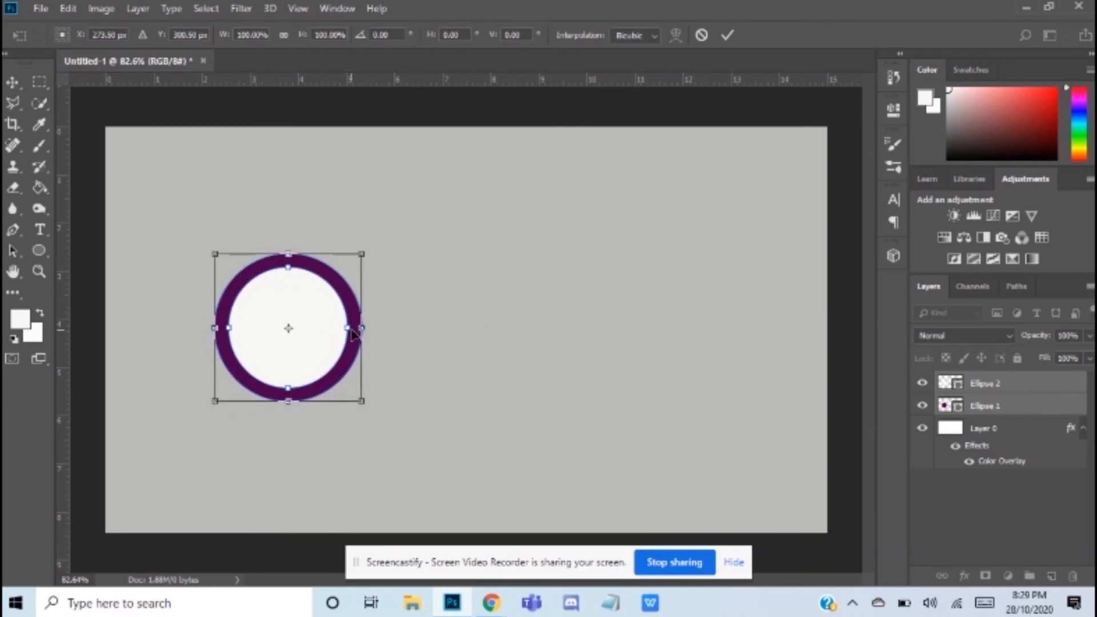
{"action": "key", "text": "Return"}
Step: Draw a rectangle about 226 by 95 px to the right of the ring and fill it with background grey bab8b8
{"action": "left_click", "coordinate": [41, 252]}
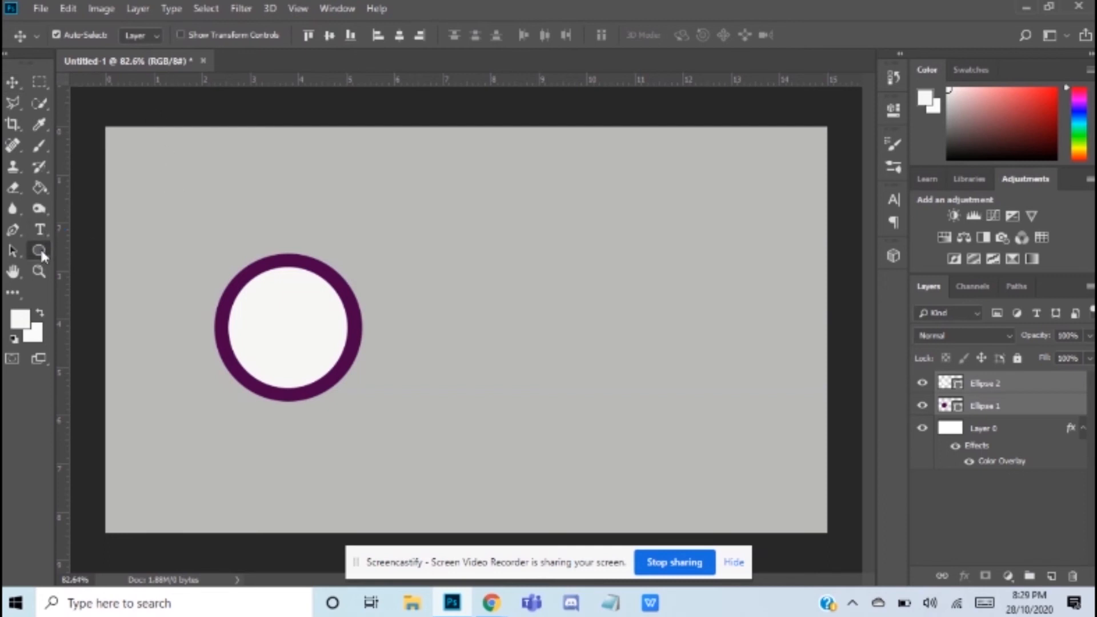
{"action": "left_click", "coordinate": [108, 251]}
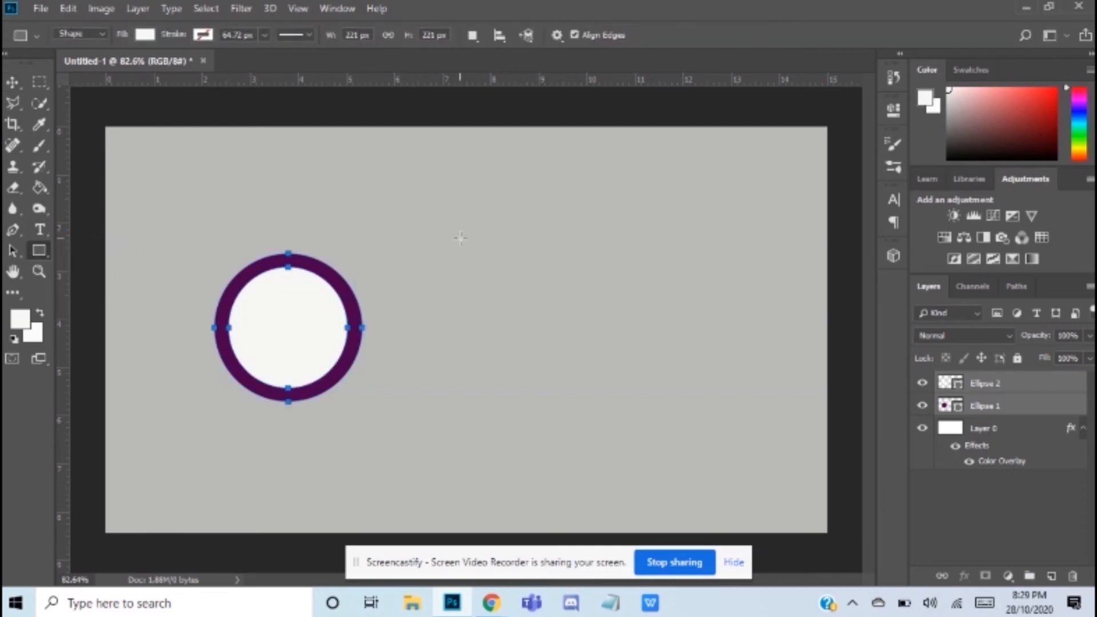
{"action": "left_click_drag", "start_coordinate": [421, 261], "coordinate": [570, 324]}
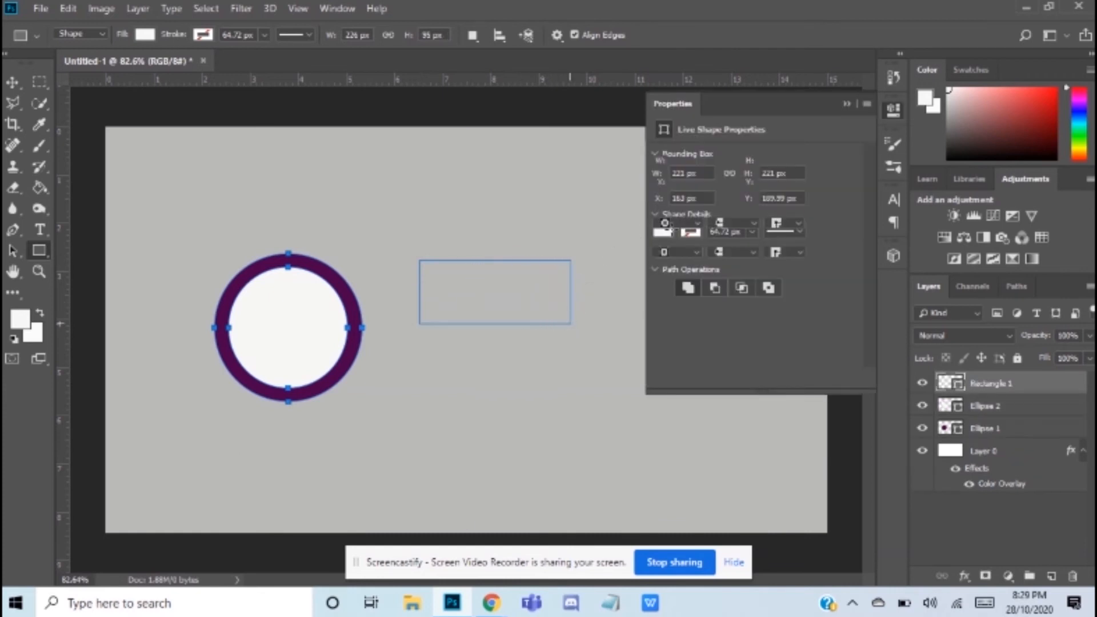
{"action": "left_click", "coordinate": [664, 205]}
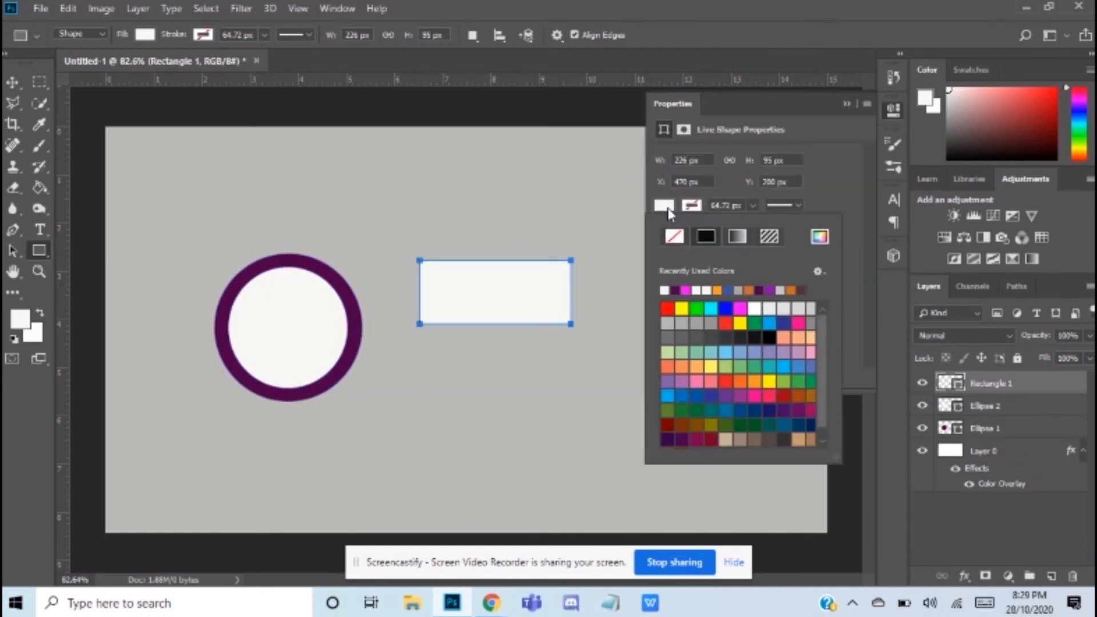
{"action": "left_click", "coordinate": [821, 239]}
{"action": "left_click", "coordinate": [551, 196]}
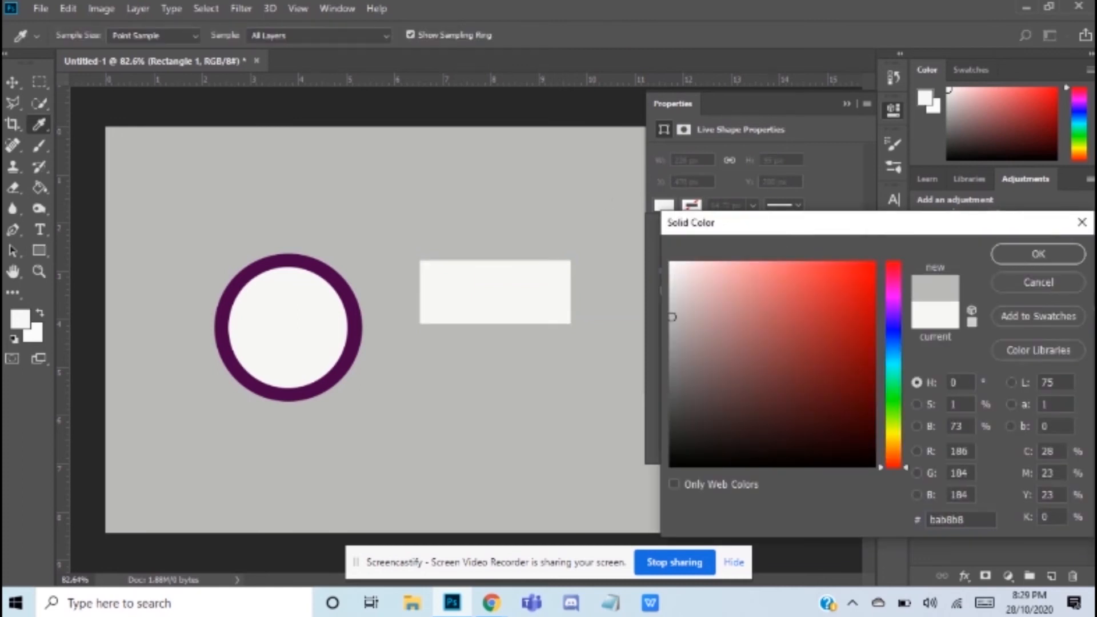
{"action": "left_click", "coordinate": [1041, 252]}
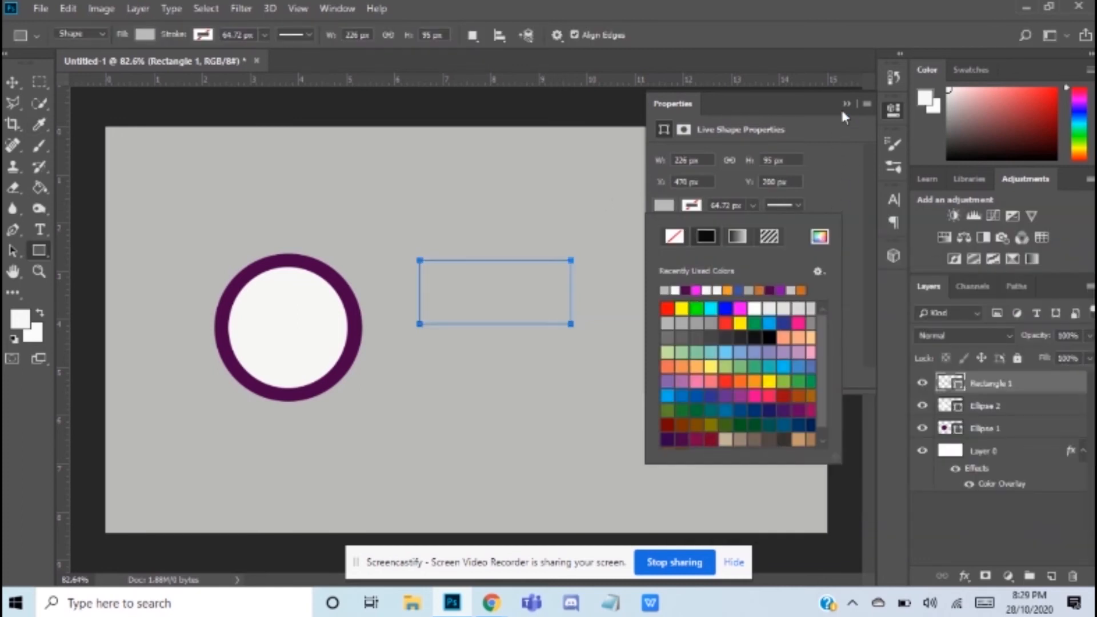
{"action": "left_click", "coordinate": [846, 104]}
Step: Rotate the grey rectangle about -27.85°, widen it to about 111%, place it over the ring's upper-left part, and apply the transform
{"action": "key", "text": "ctrl+t"}
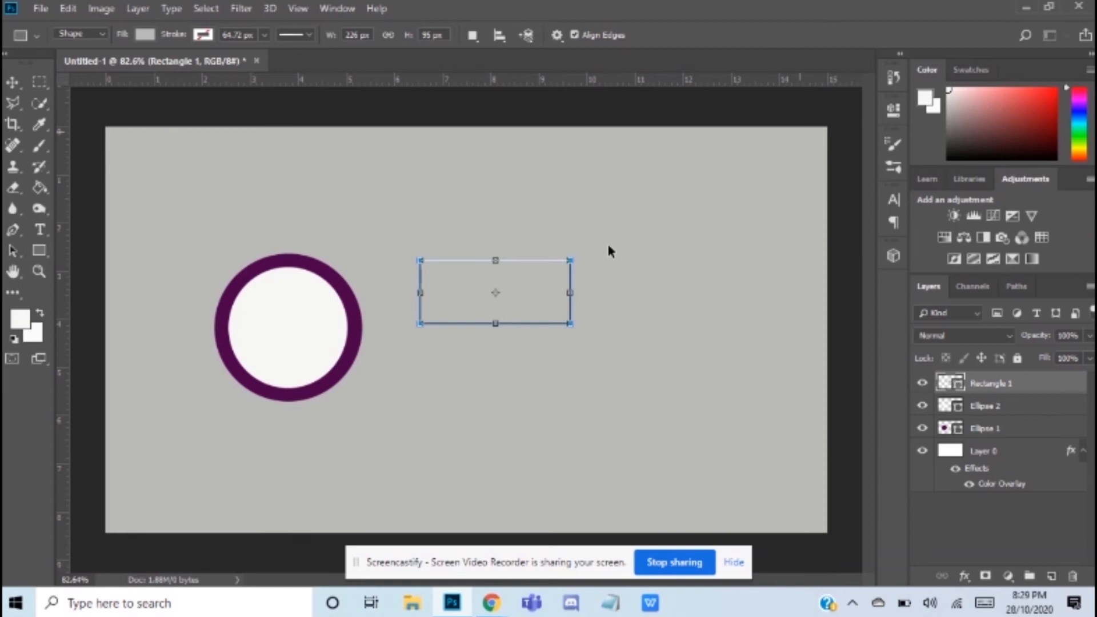
{"action": "left_click_drag", "start_coordinate": [590, 249], "coordinate": [558, 208]}
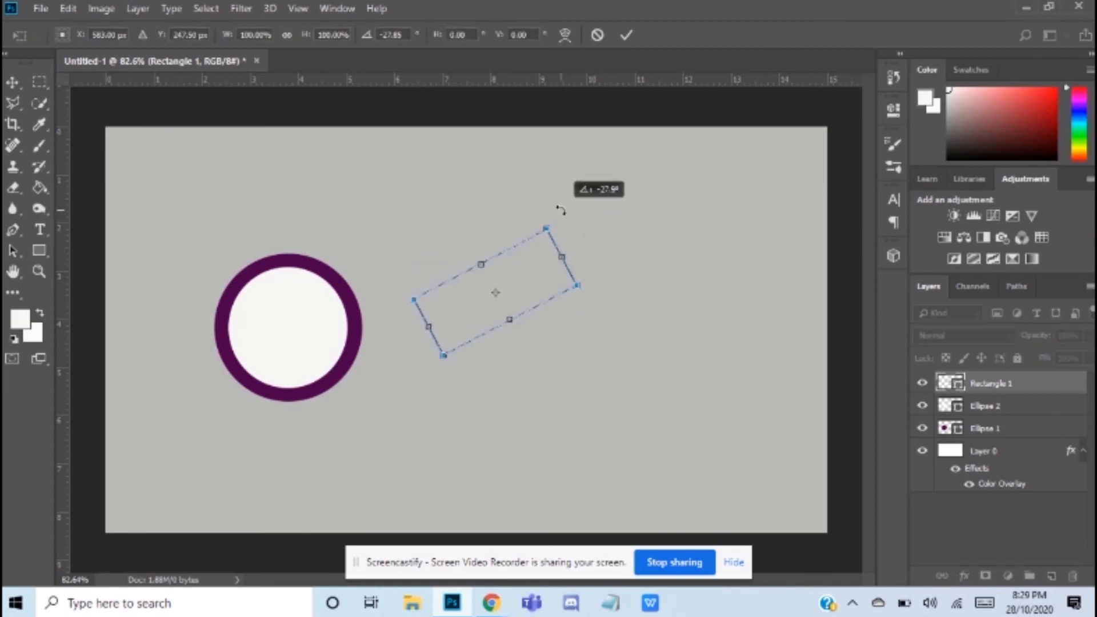
{"action": "left_click_drag", "start_coordinate": [527, 268], "coordinate": [276, 247]}
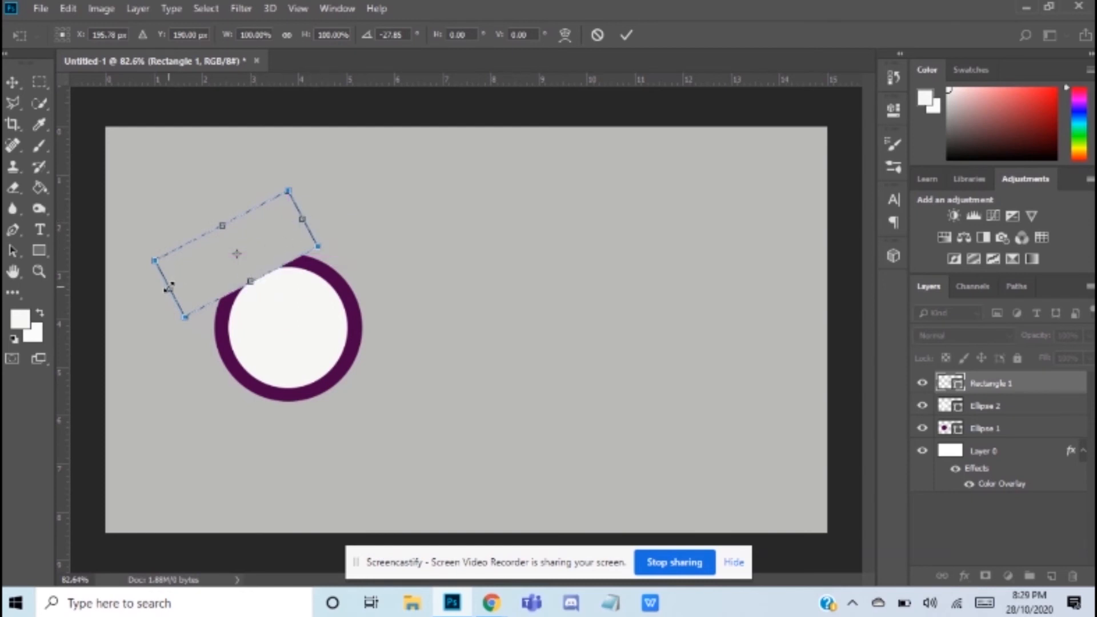
{"action": "left_click_drag", "start_coordinate": [169, 288], "coordinate": [229, 281]}
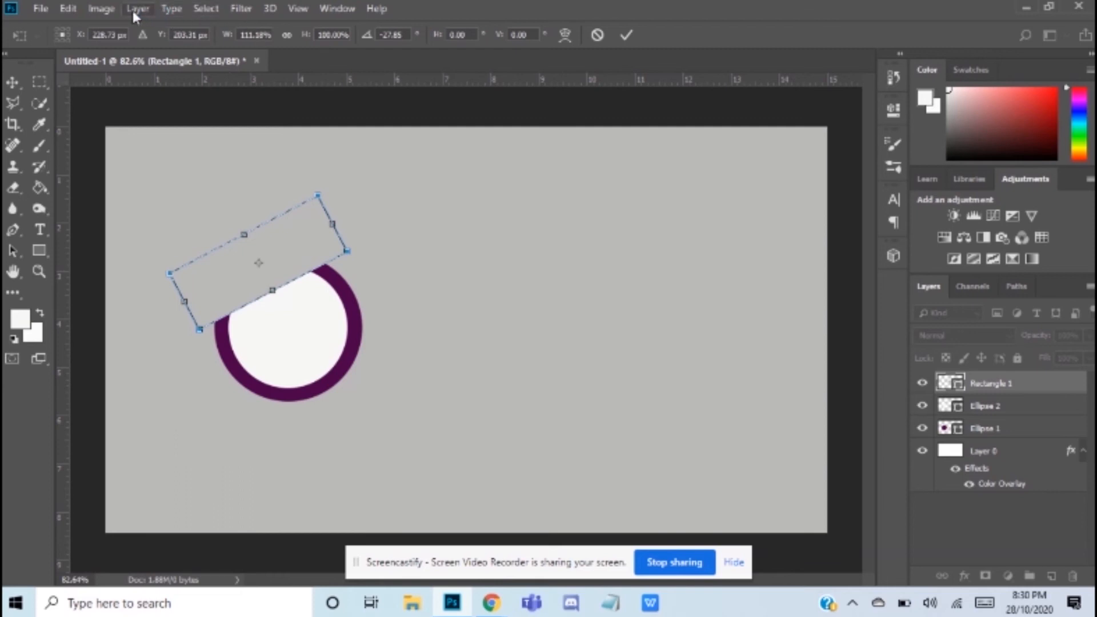
{"action": "key", "text": "u"}
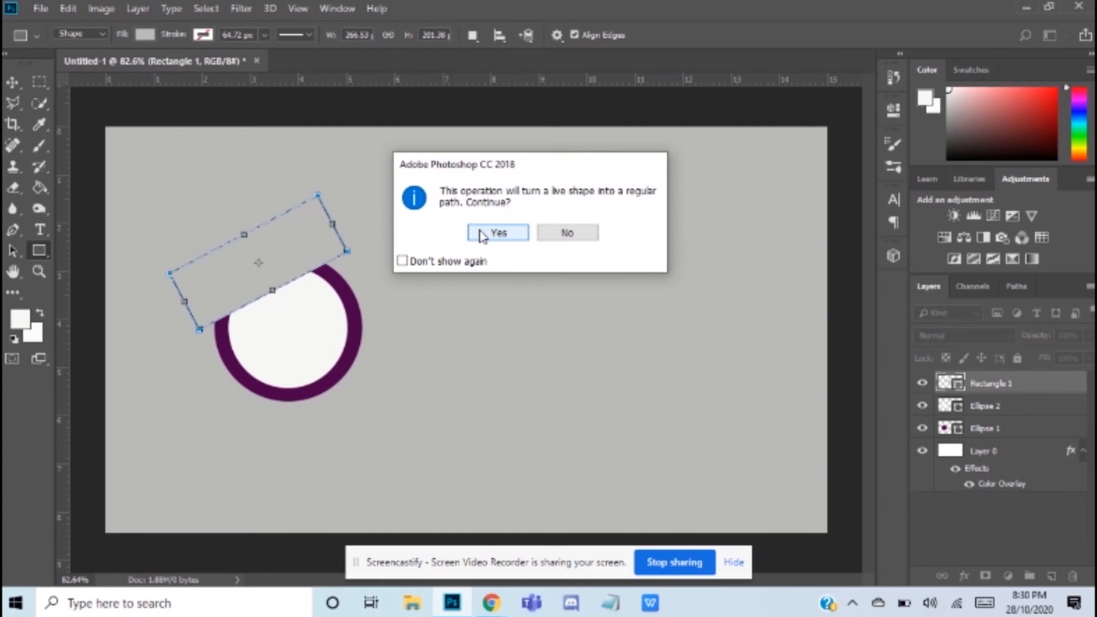
{"action": "left_click", "coordinate": [495, 233]}
Step: Duplicate the tilted rectangle as a new shape layer via copy
{"action": "left_click", "coordinate": [138, 8]}
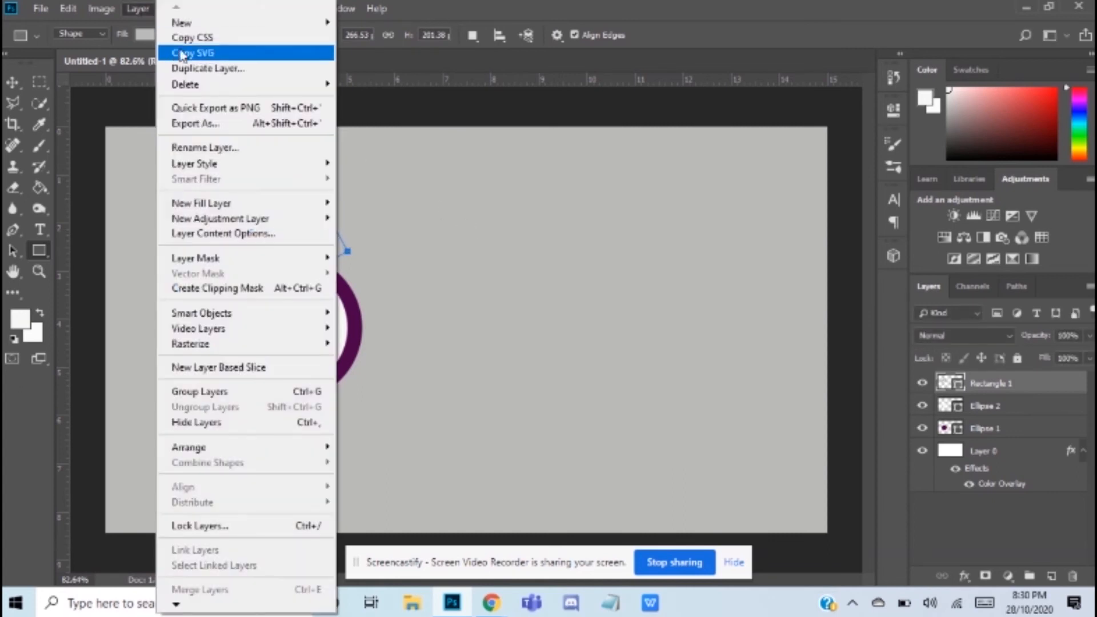
{"action": "mouse_move", "coordinate": [203, 87]}
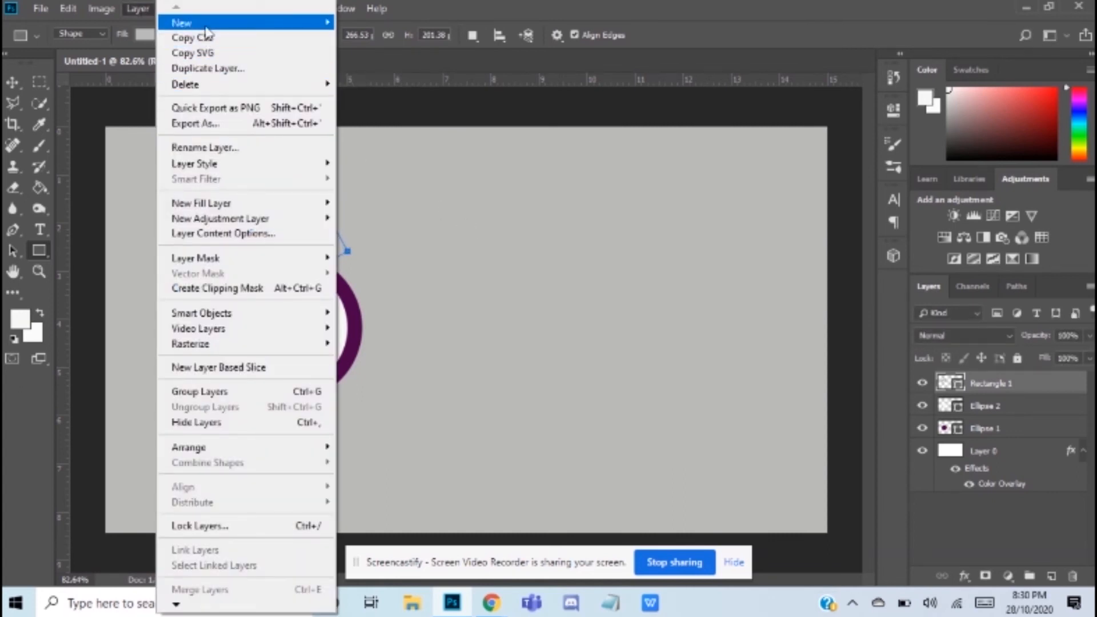
{"action": "mouse_move", "coordinate": [206, 23]}
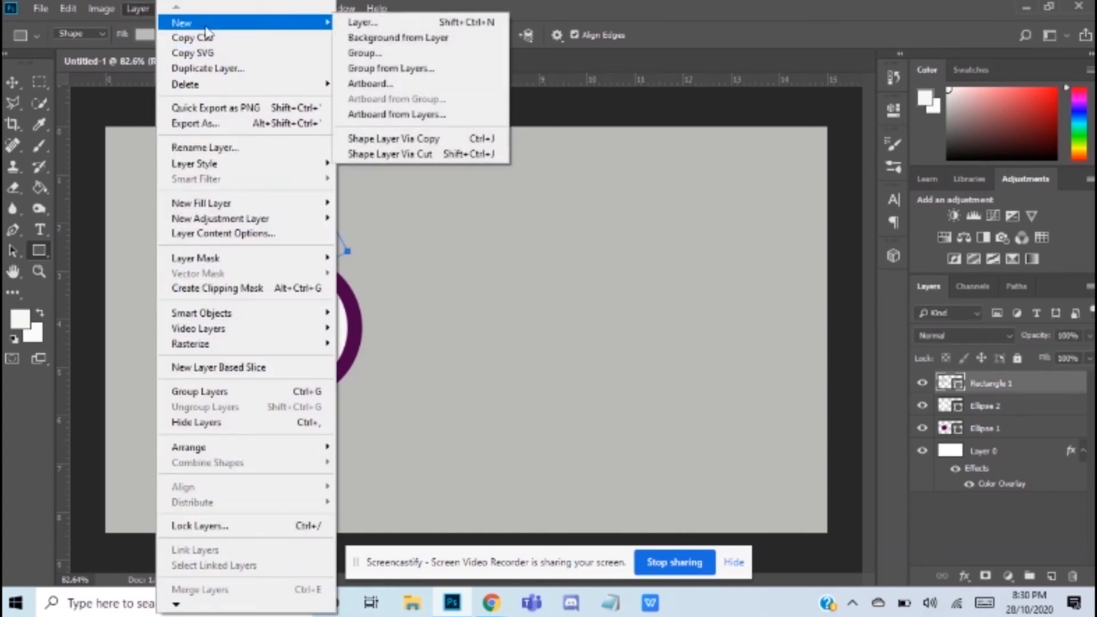
{"action": "left_click", "coordinate": [423, 139]}
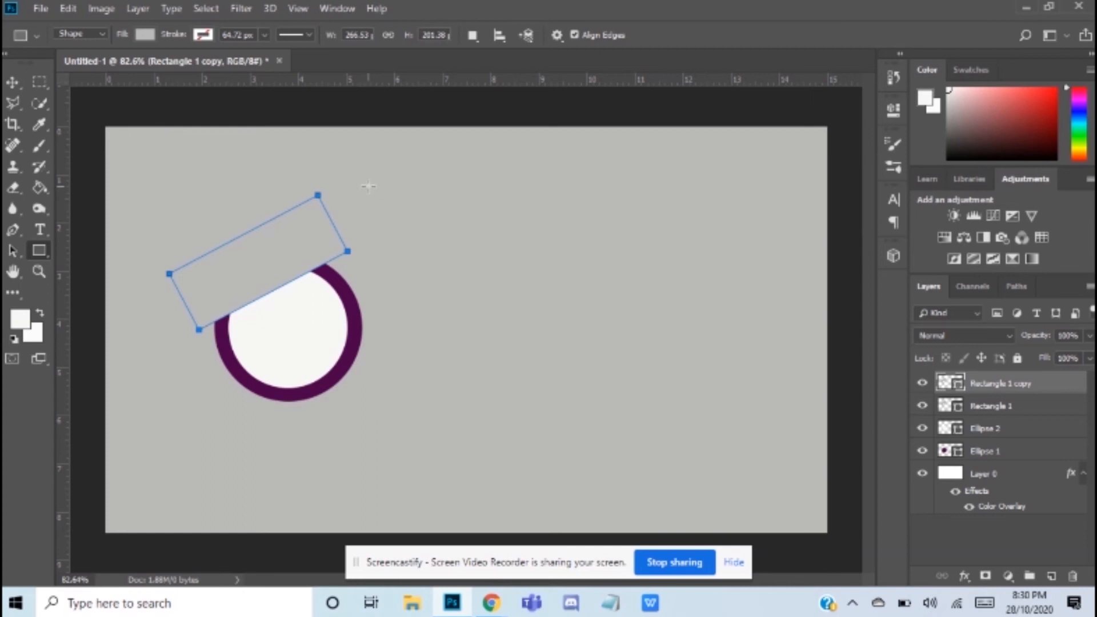
Step: Fill the rectangle copy with a dark grey and place its layer directly beneath Rectangle 1
{"action": "left_click", "coordinate": [152, 35]}
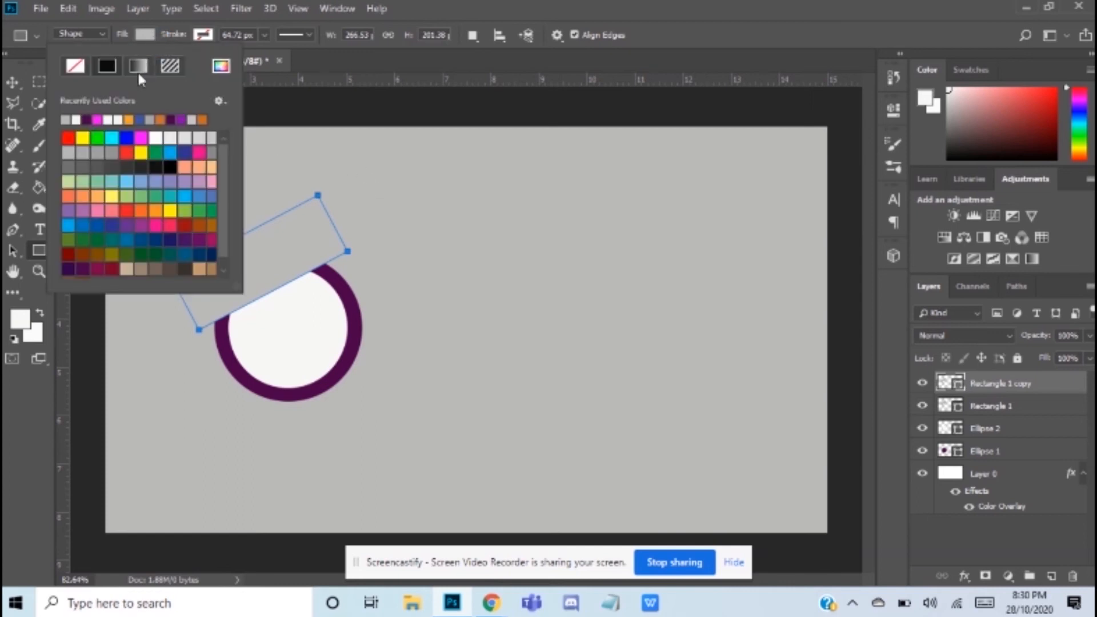
{"action": "left_click", "coordinate": [221, 66]}
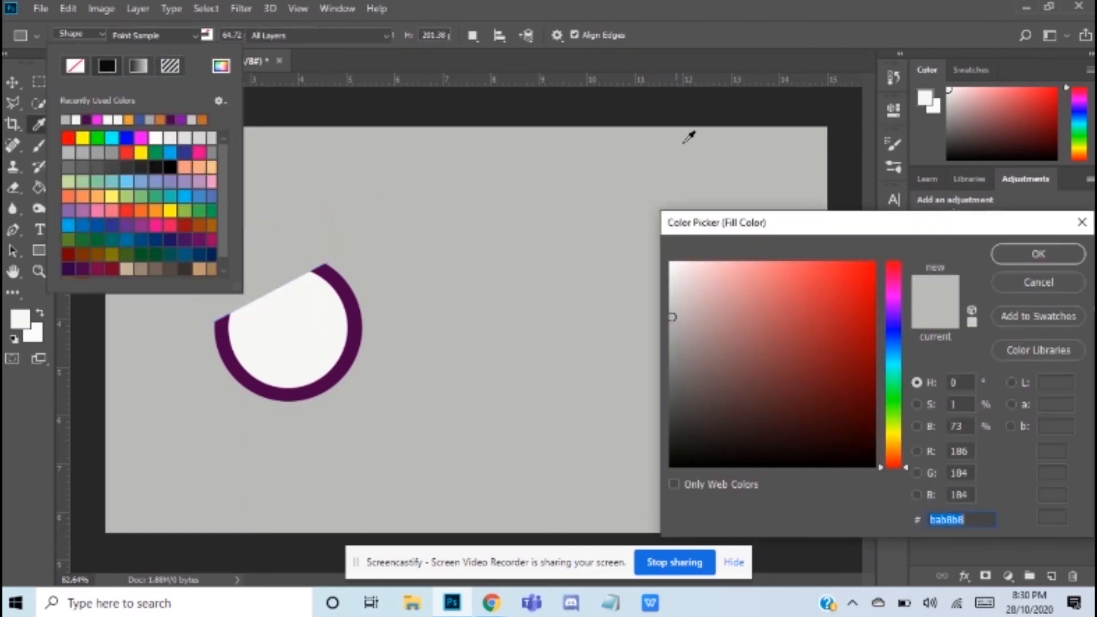
{"action": "left_click", "coordinate": [671, 415]}
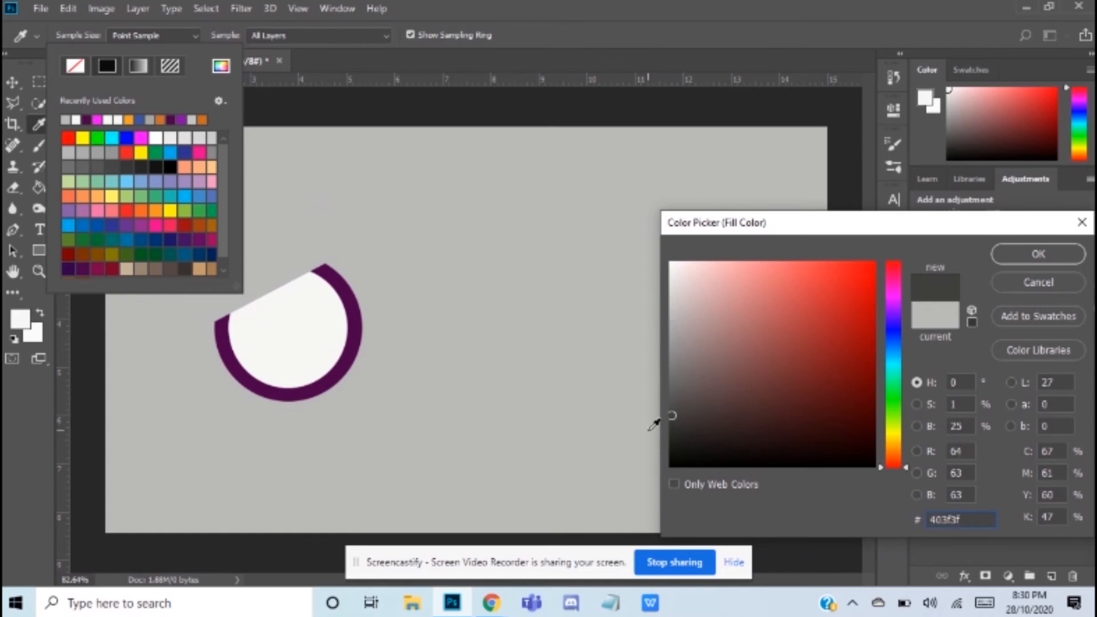
{"action": "left_click", "coordinate": [670, 427]}
{"action": "left_click", "coordinate": [1007, 253]}
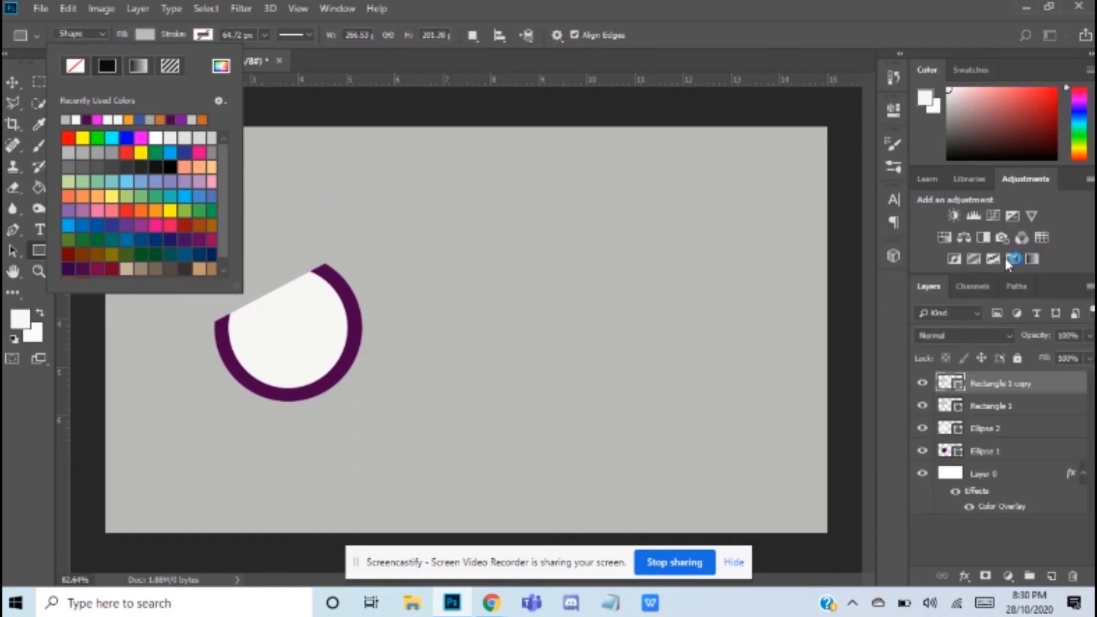
{"action": "left_click", "coordinate": [173, 33]}
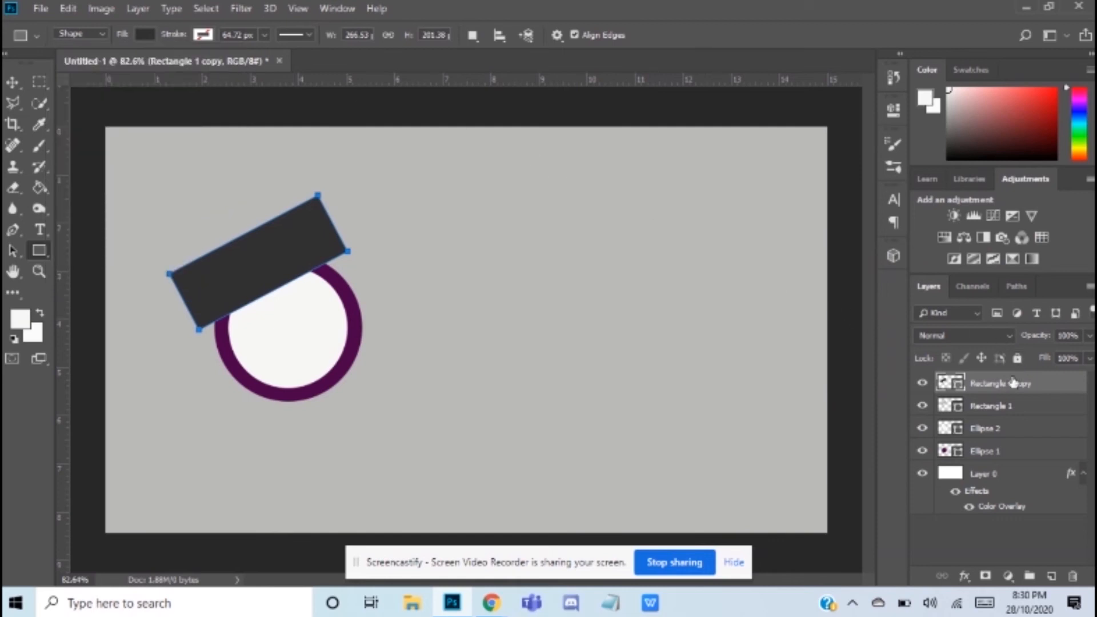
{"action": "left_click_drag", "start_coordinate": [1008, 389], "coordinate": [1006, 415]}
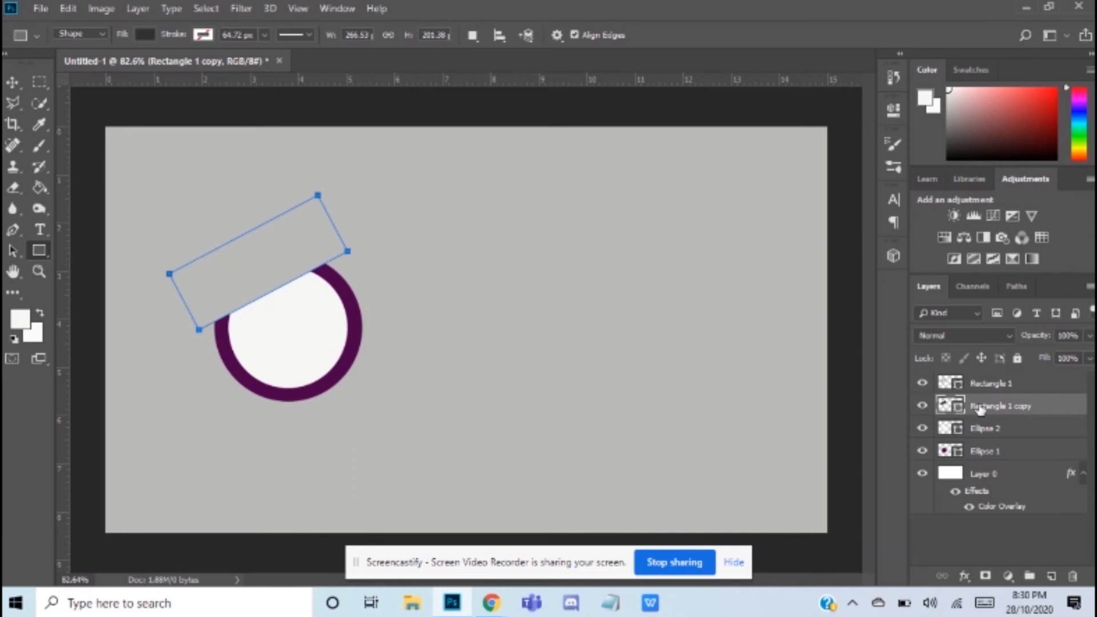
Step: Warp the dark rectangle copy so its middle bows down past the masking rectangle's lower edge, and apply the warp
{"action": "key", "text": "ctrl+t"}
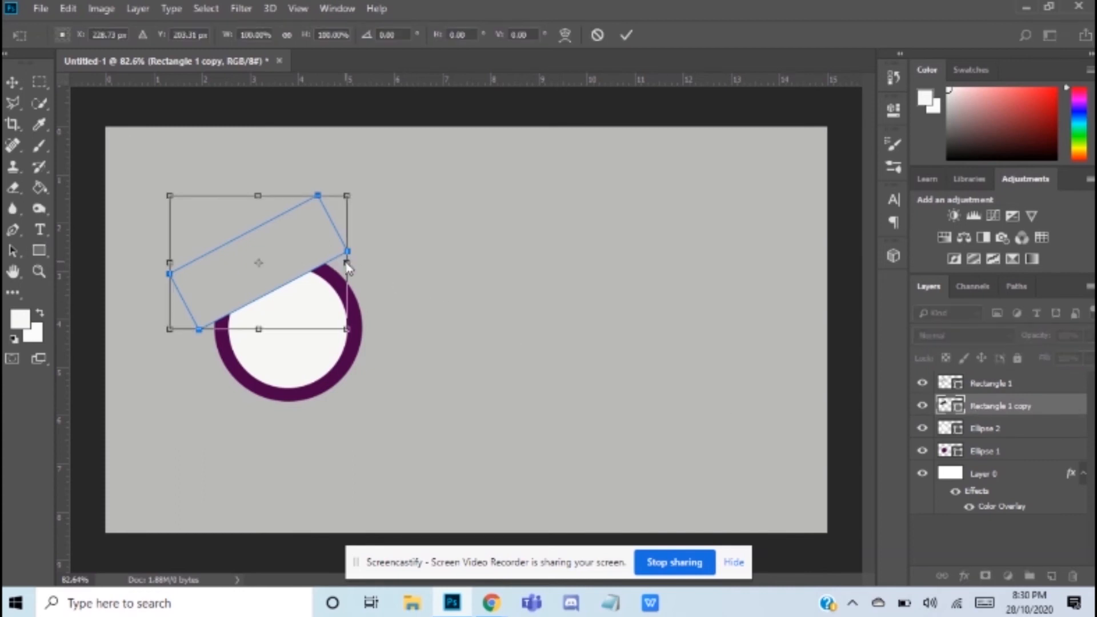
{"action": "right_click", "coordinate": [347, 264]}
{"action": "left_click", "coordinate": [428, 364]}
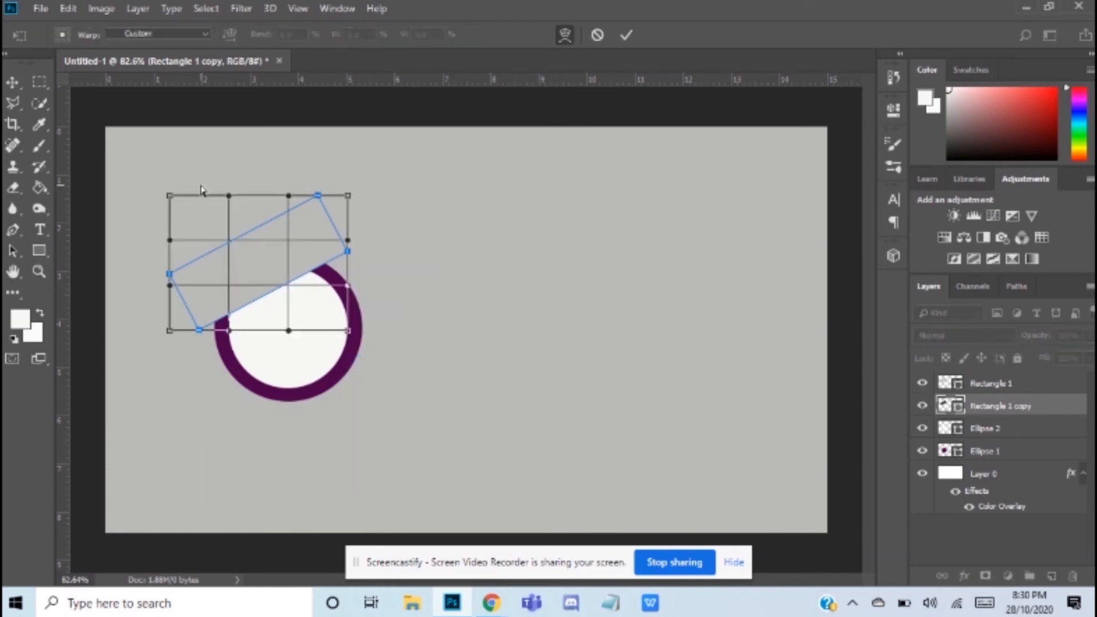
{"action": "mouse_move", "coordinate": [242, 239]}
{"action": "left_mouse_down"}
{"action": "mouse_move", "coordinate": [238, 255]}
{"action": "mouse_move", "coordinate": [269, 257]}
{"action": "mouse_move", "coordinate": [242, 209]}
{"action": "mouse_move", "coordinate": [257, 256]}
{"action": "mouse_move", "coordinate": [237, 259]}
{"action": "left_mouse_up"}
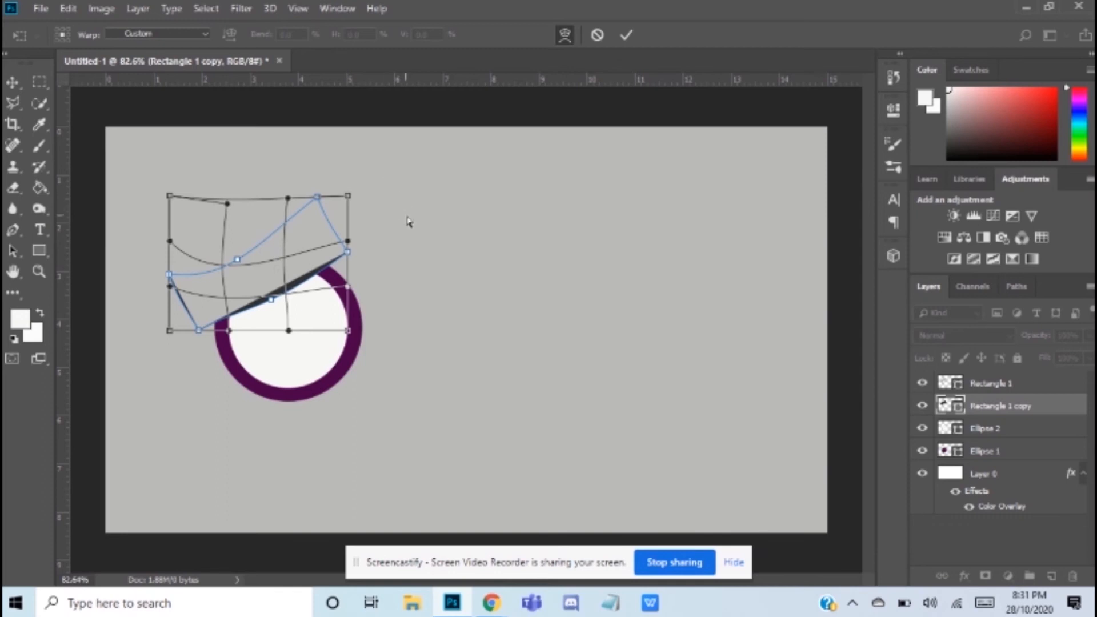
{"action": "key", "text": "u"}
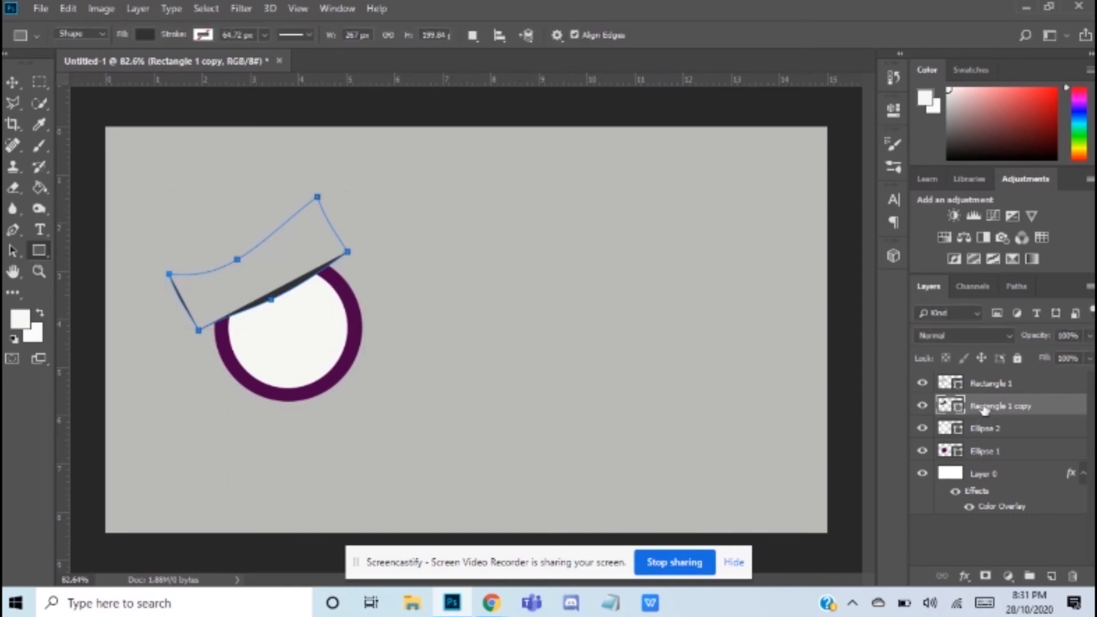
Step: Convert the dark rectangle copy to a smart object and apply a Gaussian Blur with a radius slightly above 9 pixels
{"action": "left_click", "coordinate": [230, 14]}
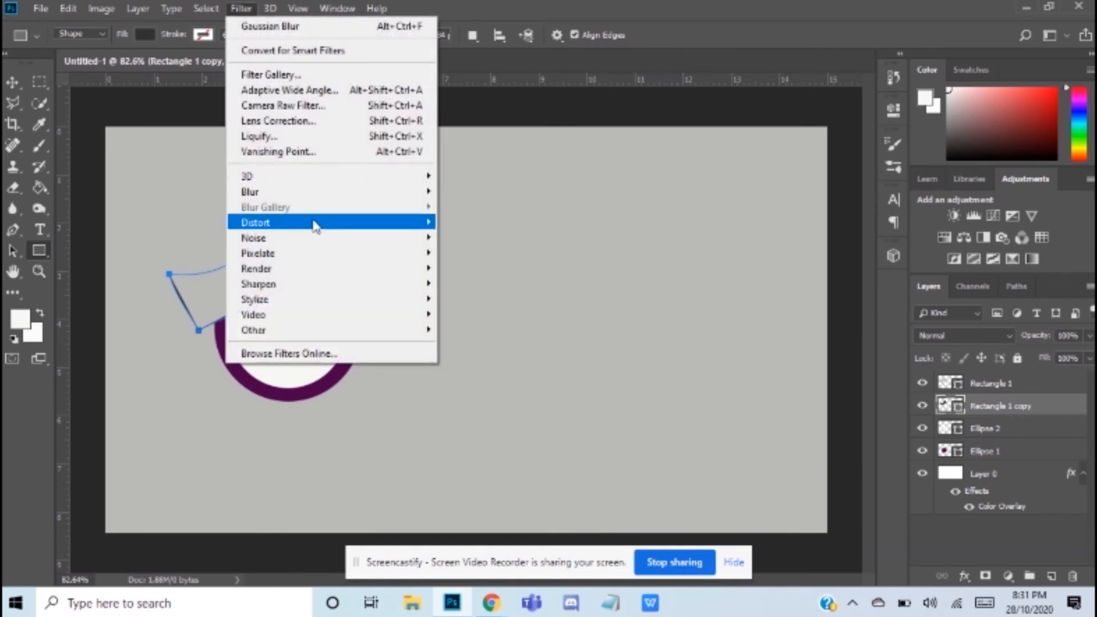
{"action": "mouse_move", "coordinate": [366, 196]}
{"action": "left_click", "coordinate": [481, 252]}
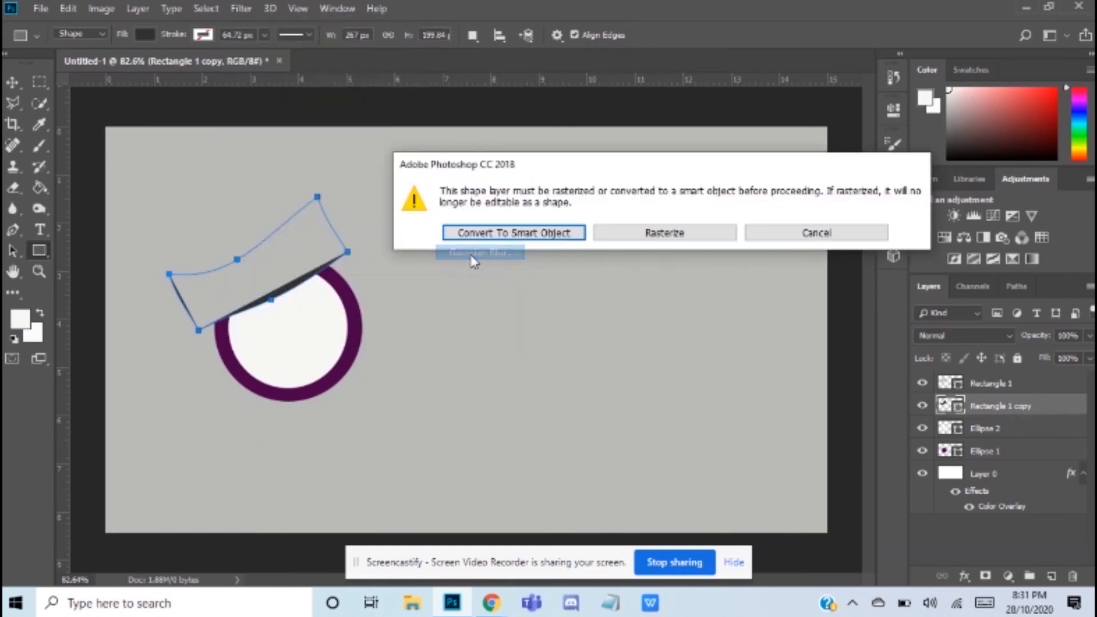
{"action": "left_click", "coordinate": [547, 234]}
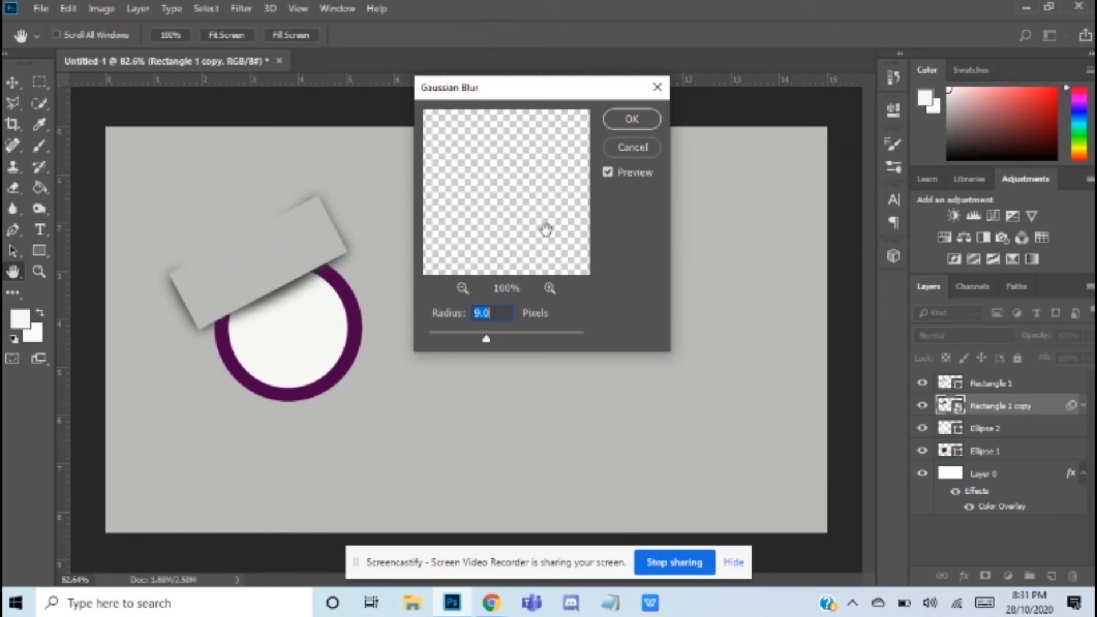
{"action": "mouse_move", "coordinate": [486, 338]}
{"action": "left_mouse_down"}
{"action": "mouse_move", "coordinate": [502, 339]}
{"action": "mouse_move", "coordinate": [491, 342]}
{"action": "left_mouse_up"}
{"action": "left_click", "coordinate": [630, 119]}
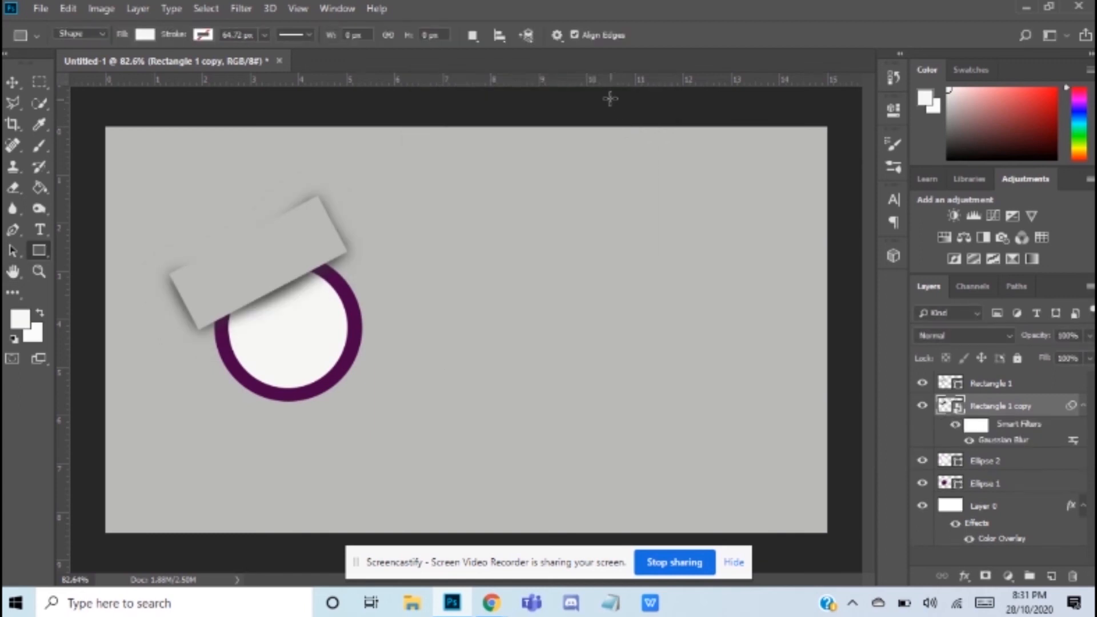
Step: Make a polygonal lasso selection around the blurred shadow's top and sides, leaving out its lower edge over the ring
{"action": "left_click", "coordinate": [12, 103]}
{"action": "left_click", "coordinate": [198, 370]}
{"action": "left_click", "coordinate": [201, 296]}
{"action": "left_click", "coordinate": [298, 253]}
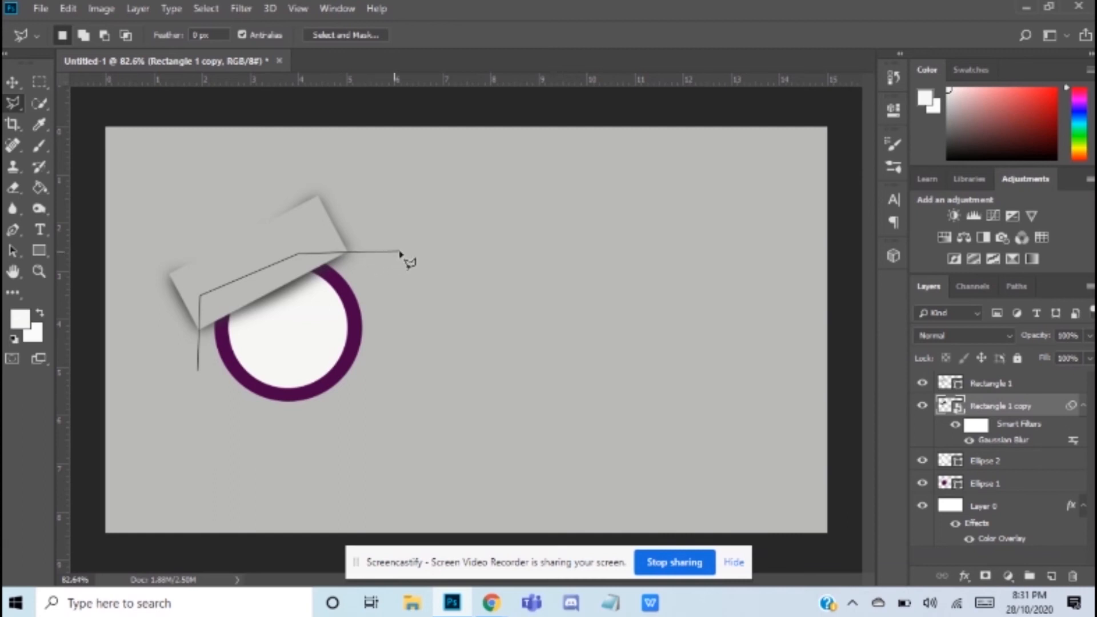
{"action": "left_click", "coordinate": [362, 173]}
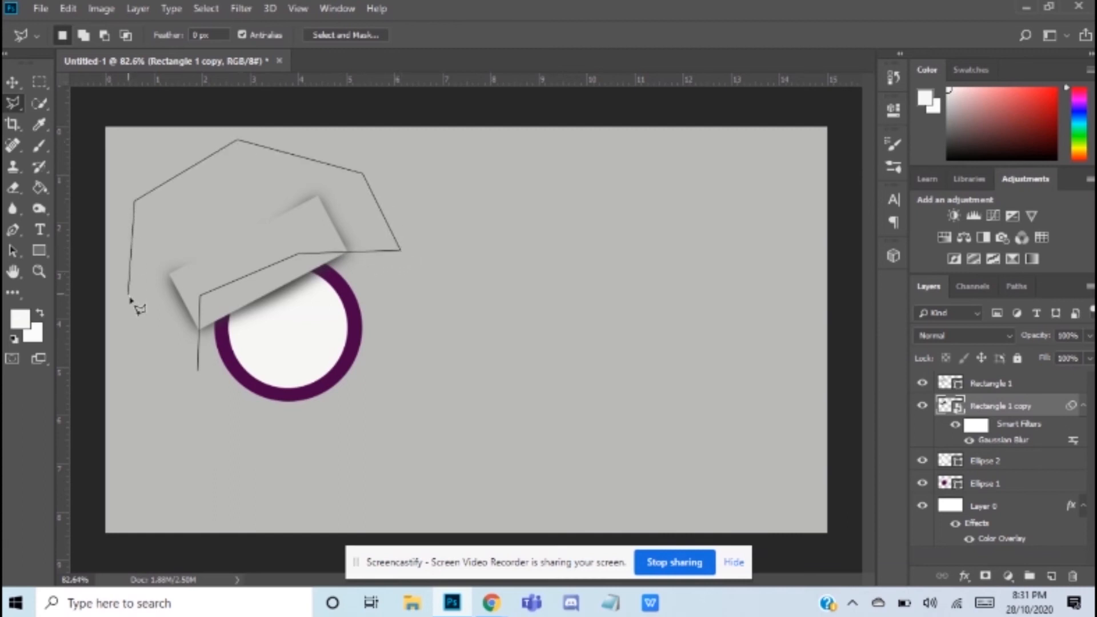
{"action": "key", "text": "Escape"}
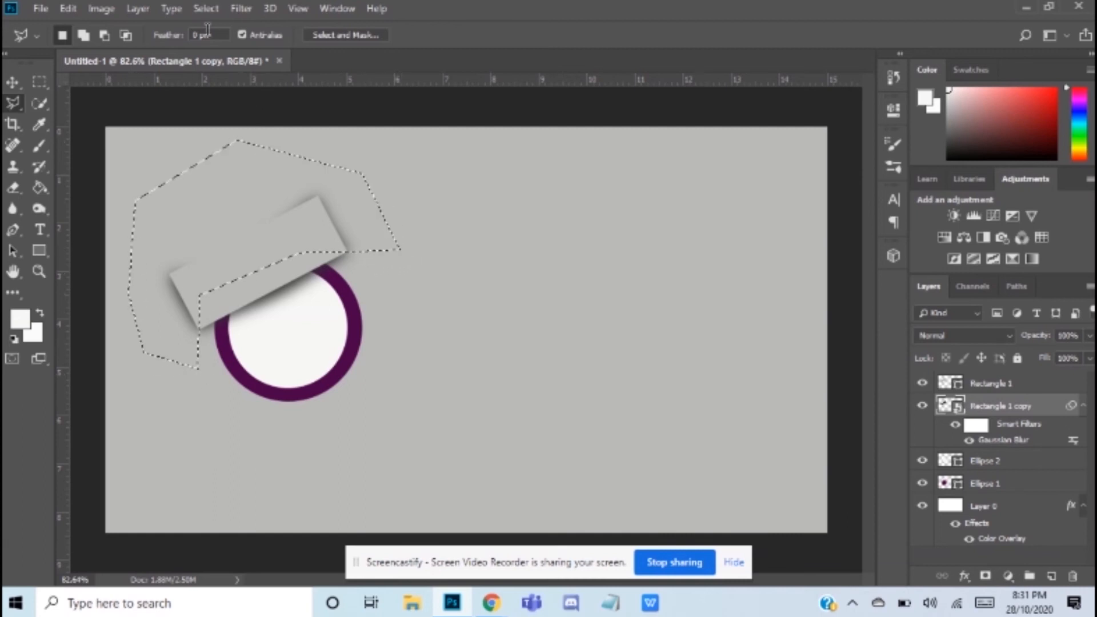
Step: Rasterize the shadow layer, erase the shadow inside the selection at 100% eraser opacity, and deselect
{"action": "left_click", "coordinate": [12, 190]}
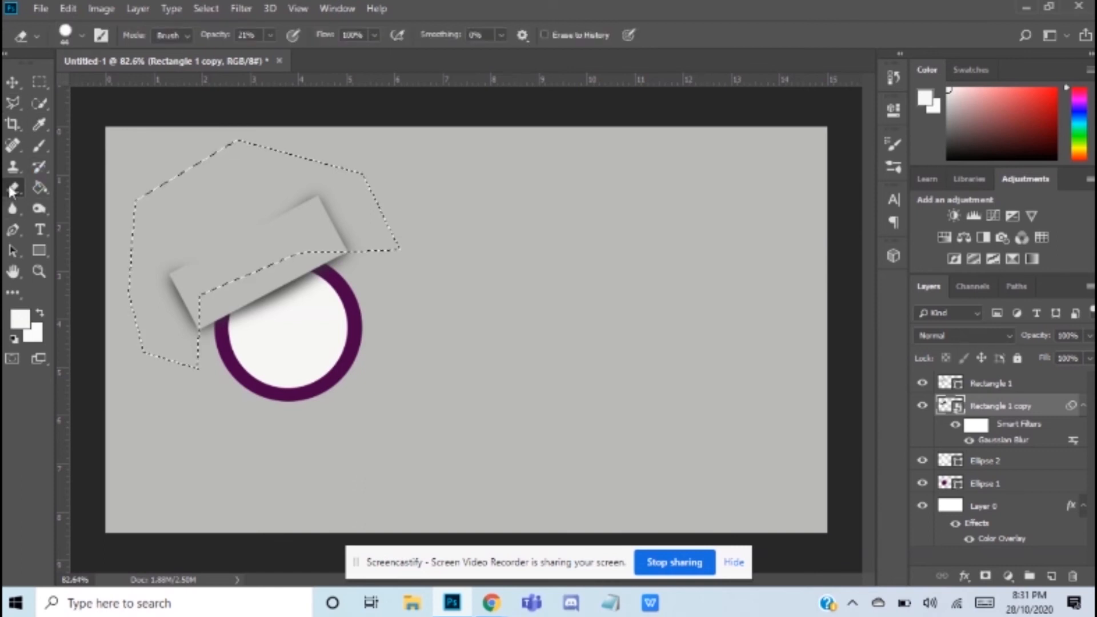
{"action": "left_click", "coordinate": [269, 35]}
{"action": "left_click", "coordinate": [335, 54]}
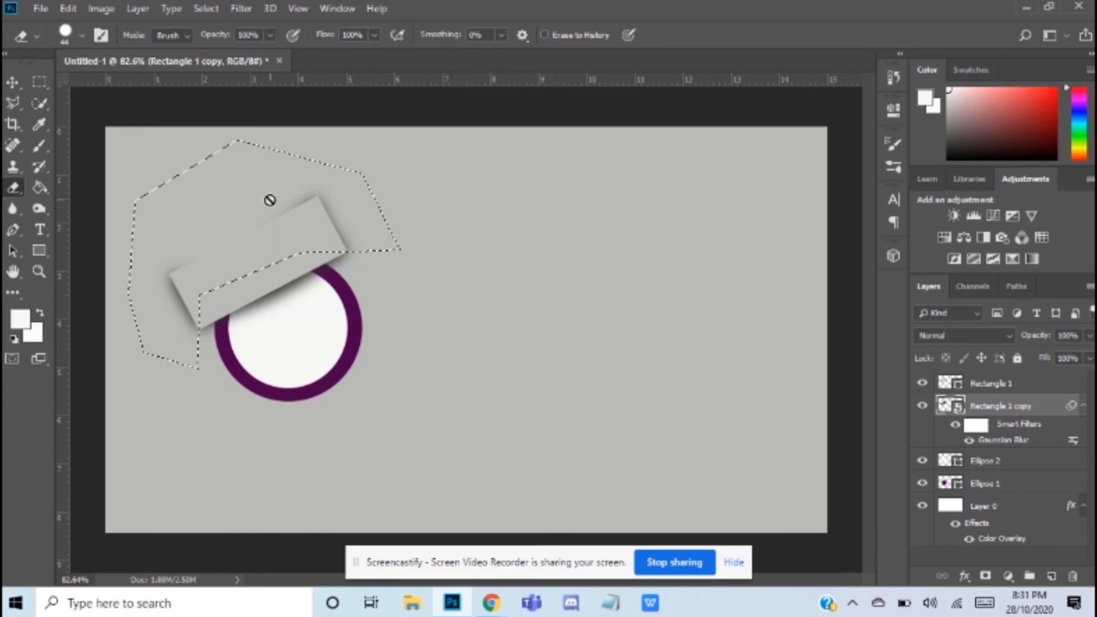
{"action": "left_click", "coordinate": [329, 229]}
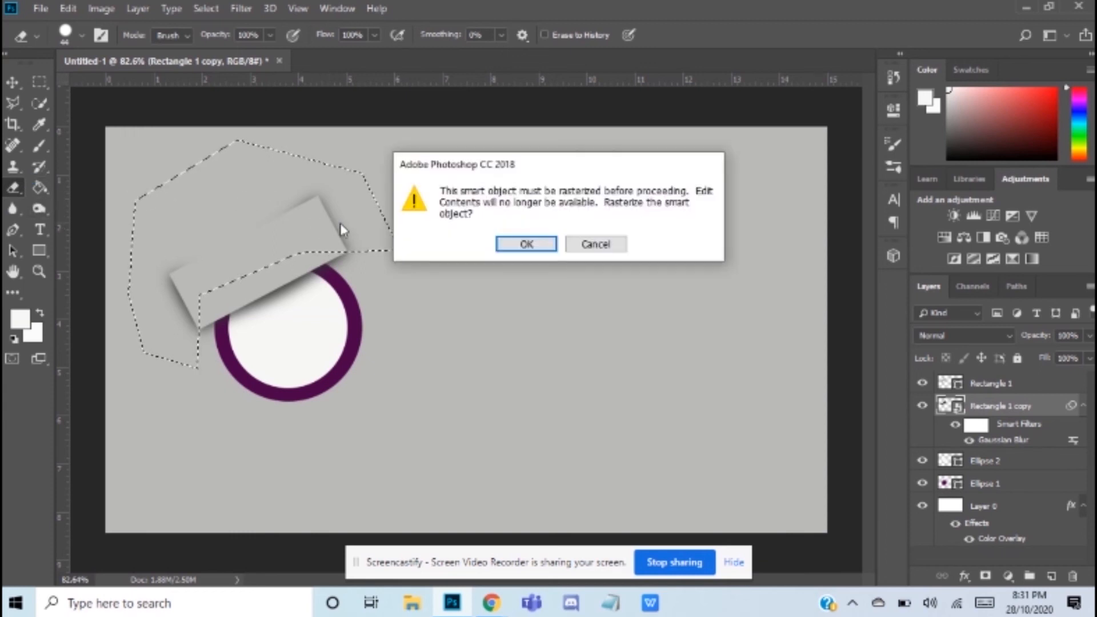
{"action": "left_click", "coordinate": [520, 242]}
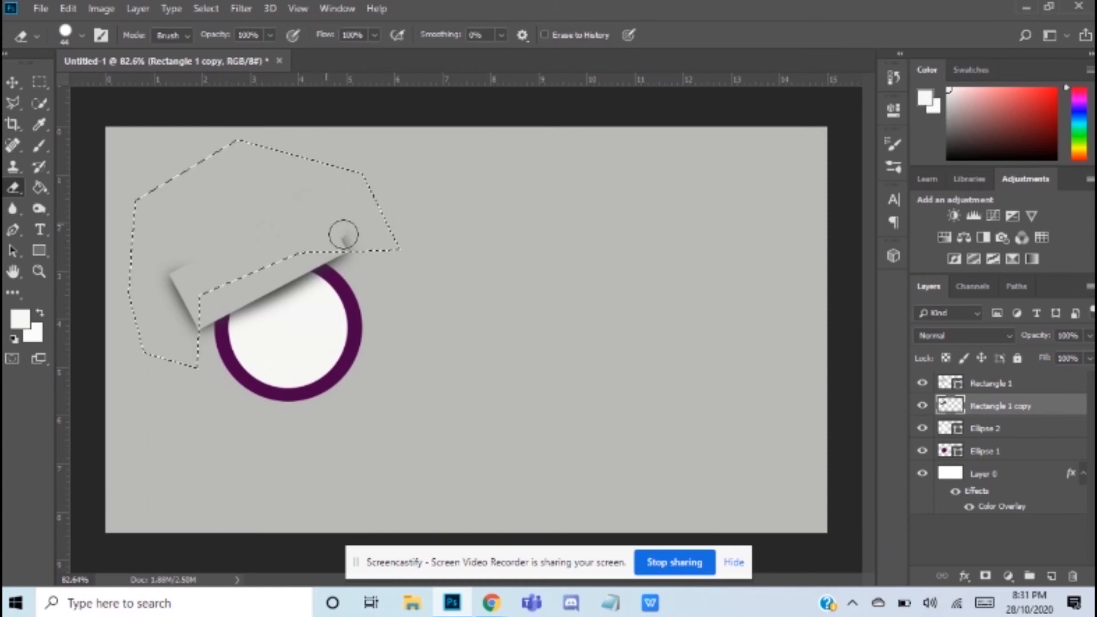
{"action": "left_click_drag", "start_coordinate": [169, 311], "coordinate": [178, 364]}
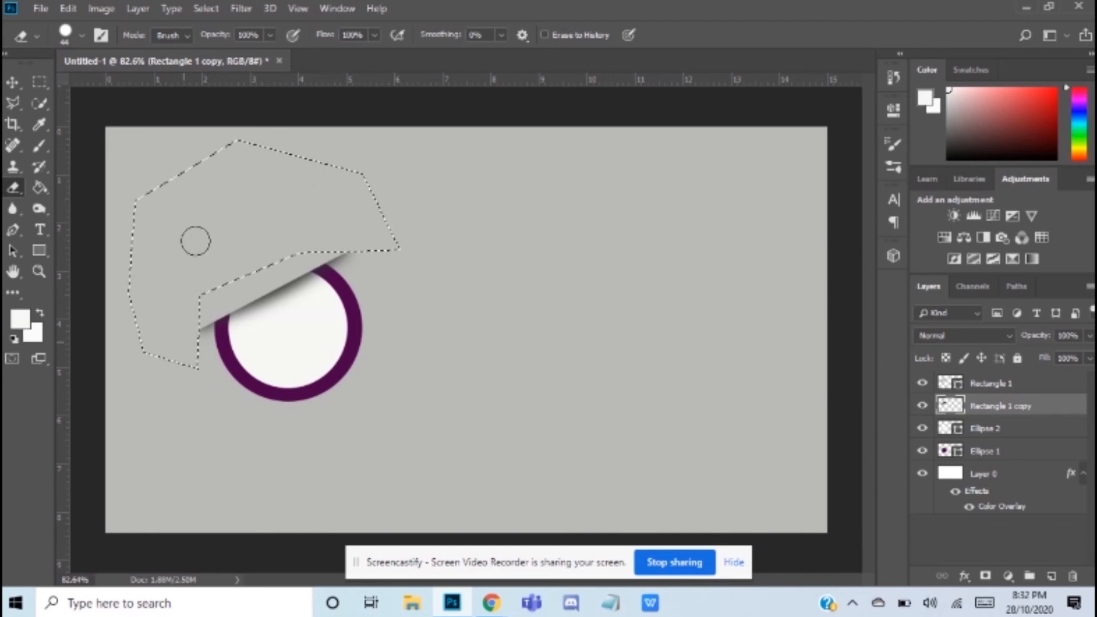
{"action": "key", "text": "ctrl+d"}
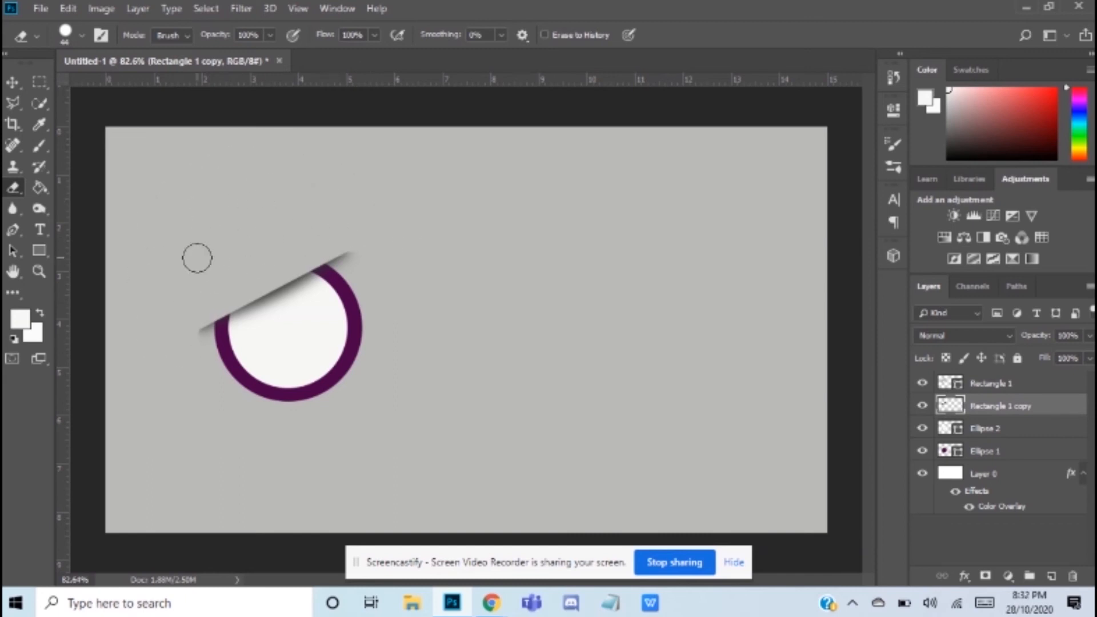
Step: Set the Eraser opacity to 8% and dab beside the shadow's lower-left end
{"action": "left_click", "coordinate": [269, 36]}
{"action": "left_click_drag", "start_coordinate": [273, 53], "coordinate": [198, 53]}
{"action": "left_click", "coordinate": [159, 343]}
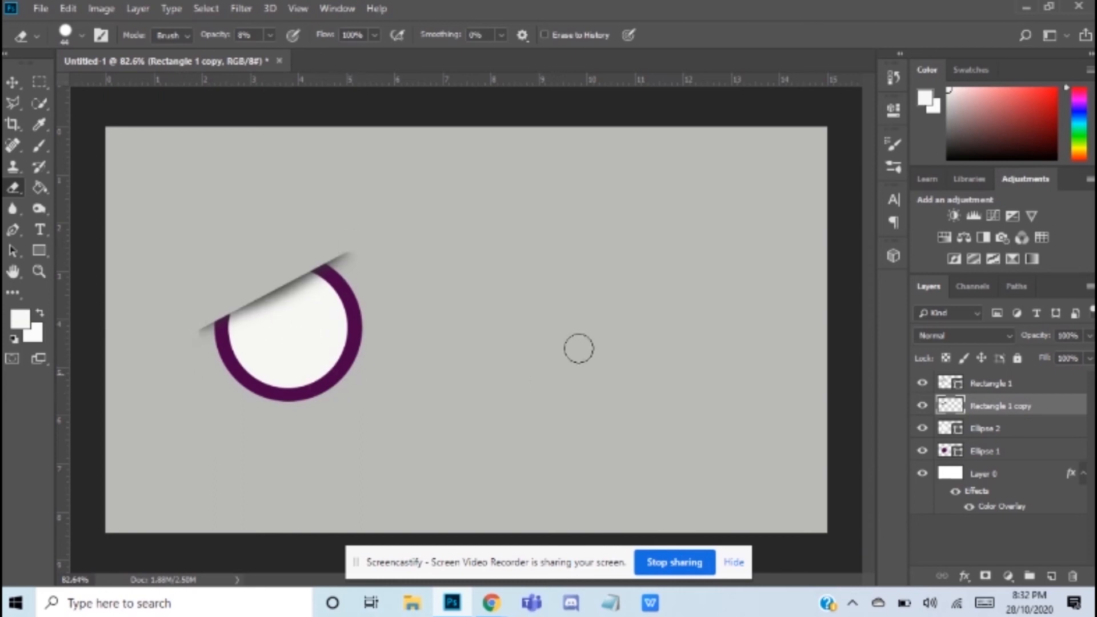
{"action": "left_click", "coordinate": [269, 35]}
Step: Add a drop shadow to the white inner ellipse with a distance of 10 px, spread of 59% and size of 13 px
{"action": "left_click", "coordinate": [13, 83]}
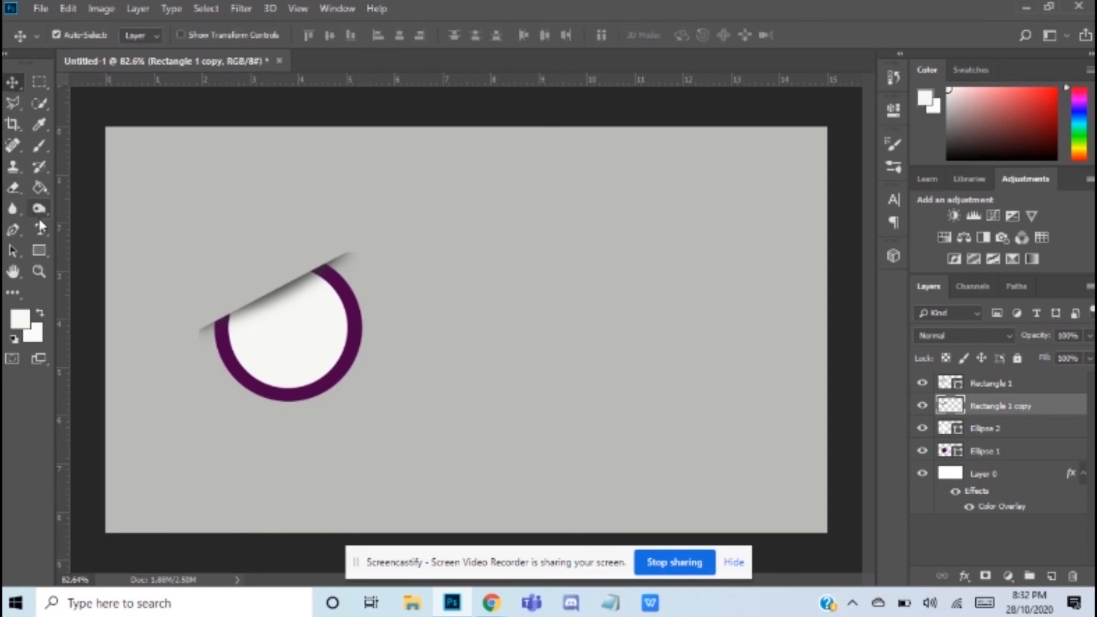
{"action": "left_click", "coordinate": [309, 369]}
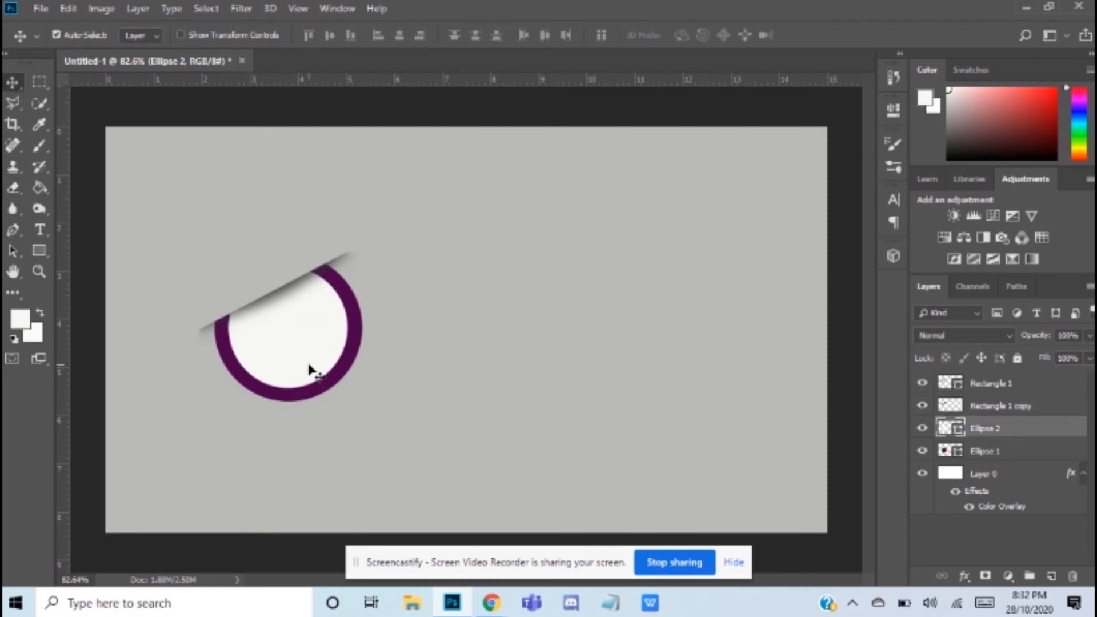
{"action": "right_click", "coordinate": [1037, 434]}
{"action": "left_click", "coordinate": [902, 22]}
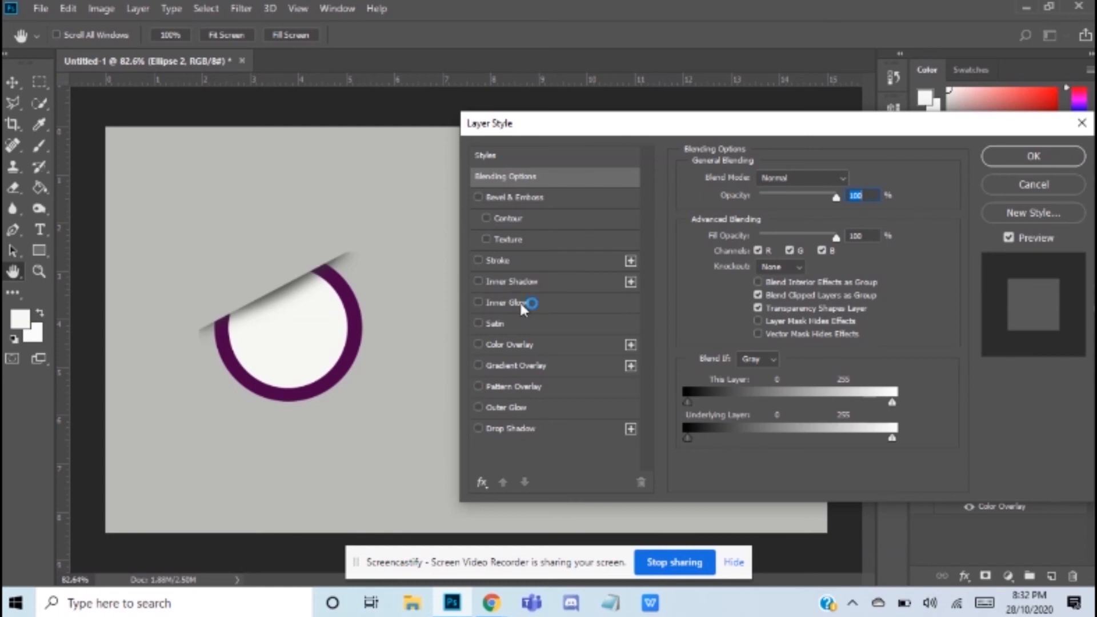
{"action": "left_click", "coordinate": [521, 428]}
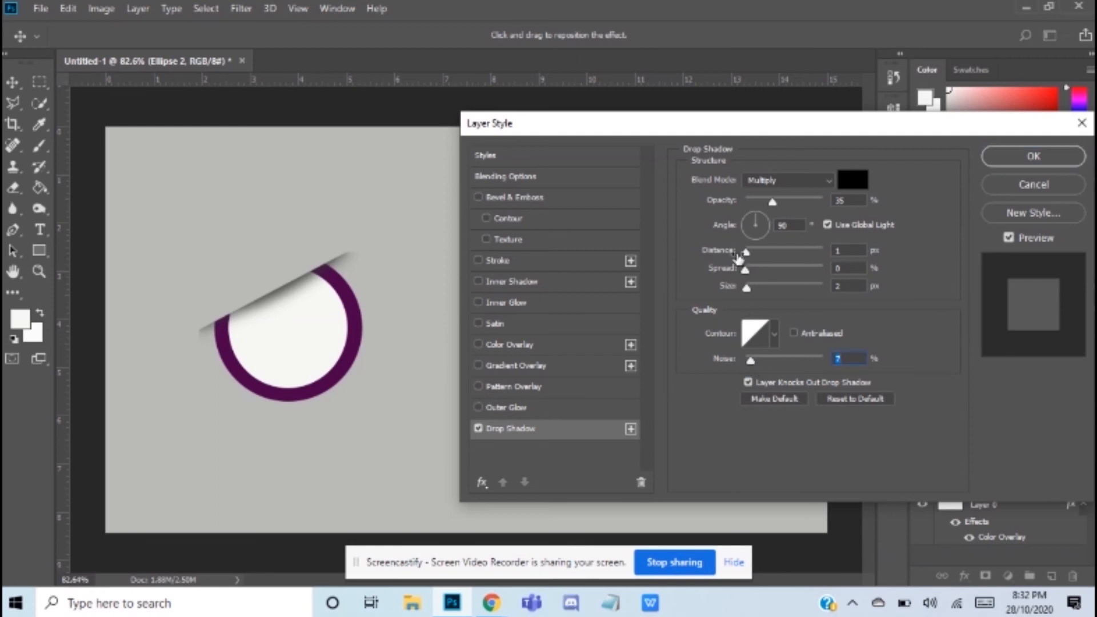
{"action": "left_click_drag", "start_coordinate": [746, 252], "coordinate": [755, 292]}
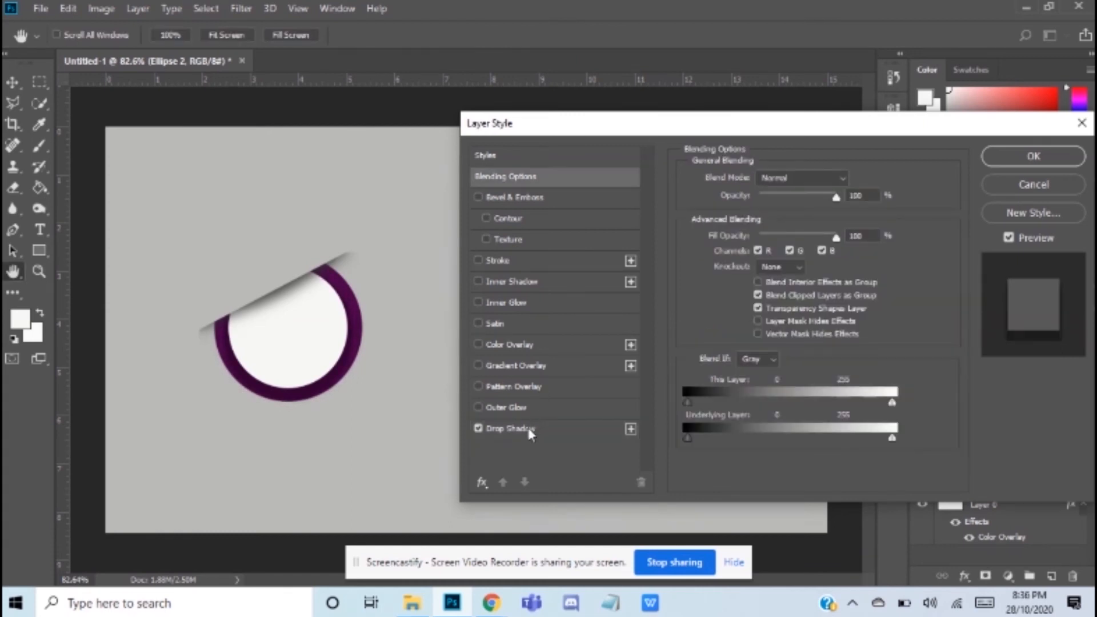
{"action": "left_click", "coordinate": [530, 431]}
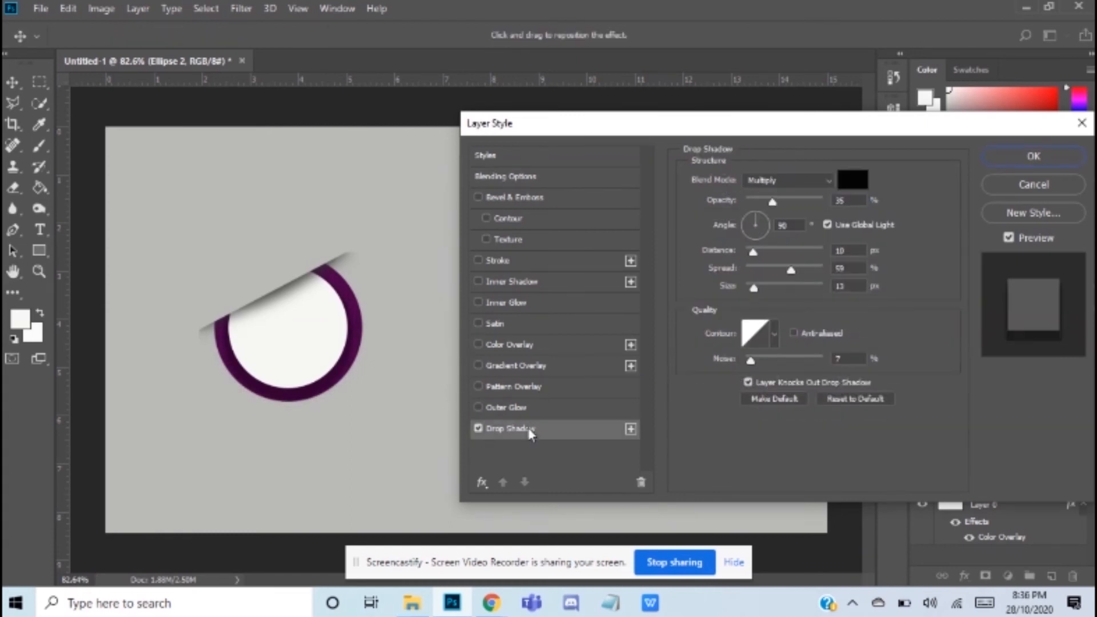
{"action": "left_click", "coordinate": [1033, 156]}
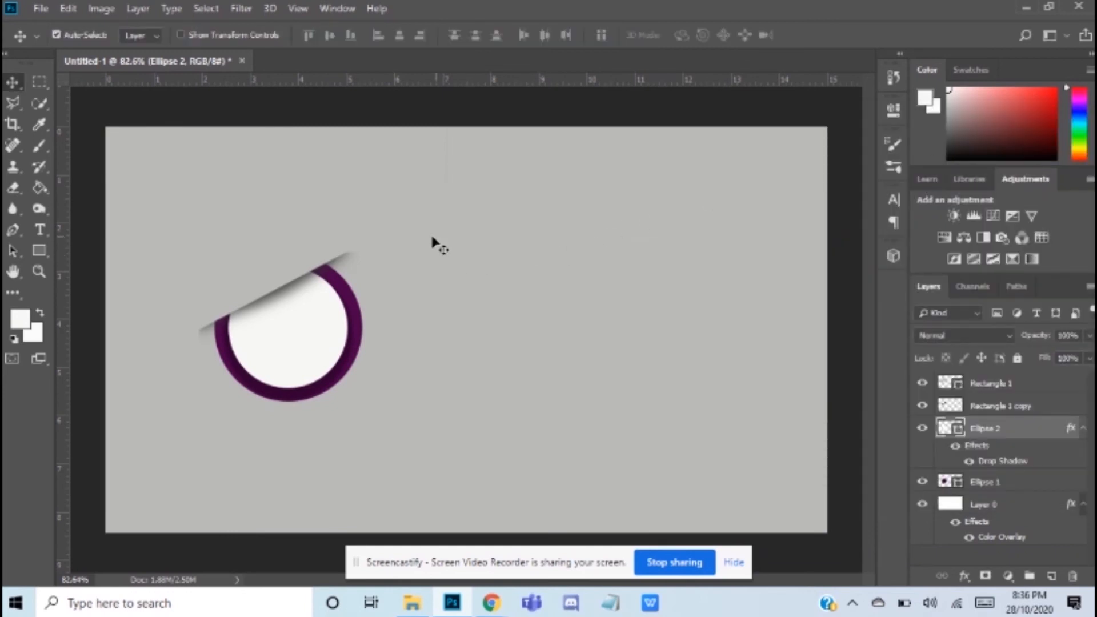
Step: Group the two rectangle layers and the two ellipse layers, leaving out the background layer
{"action": "left_click", "coordinate": [999, 387]}
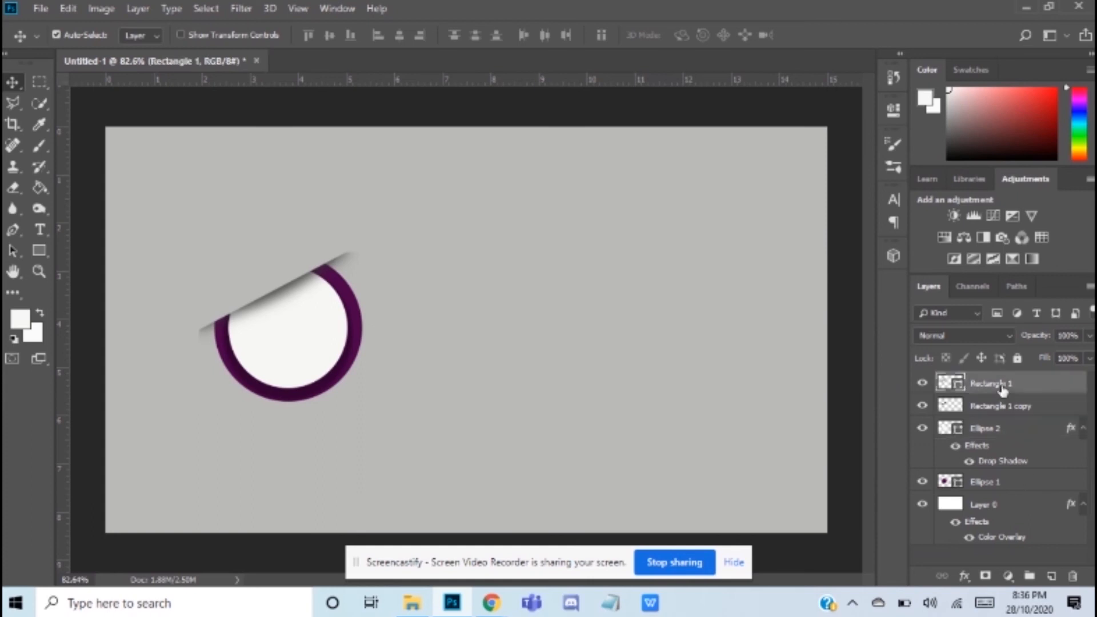
{"action": "left_click", "coordinate": [994, 485], "text": "shift"}
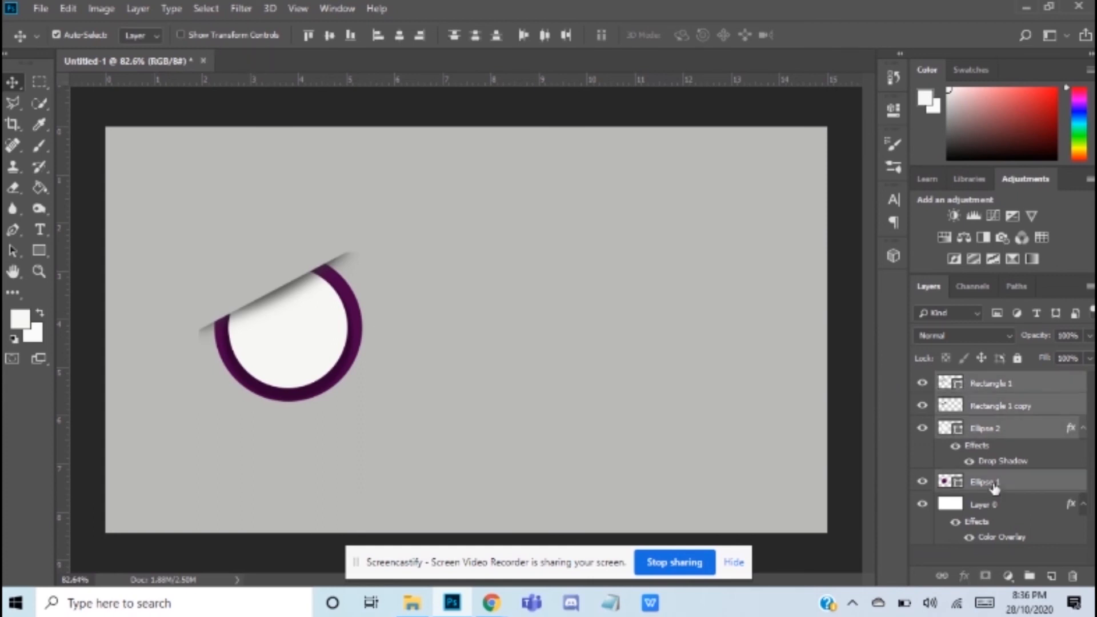
{"action": "left_click", "coordinate": [1027, 578]}
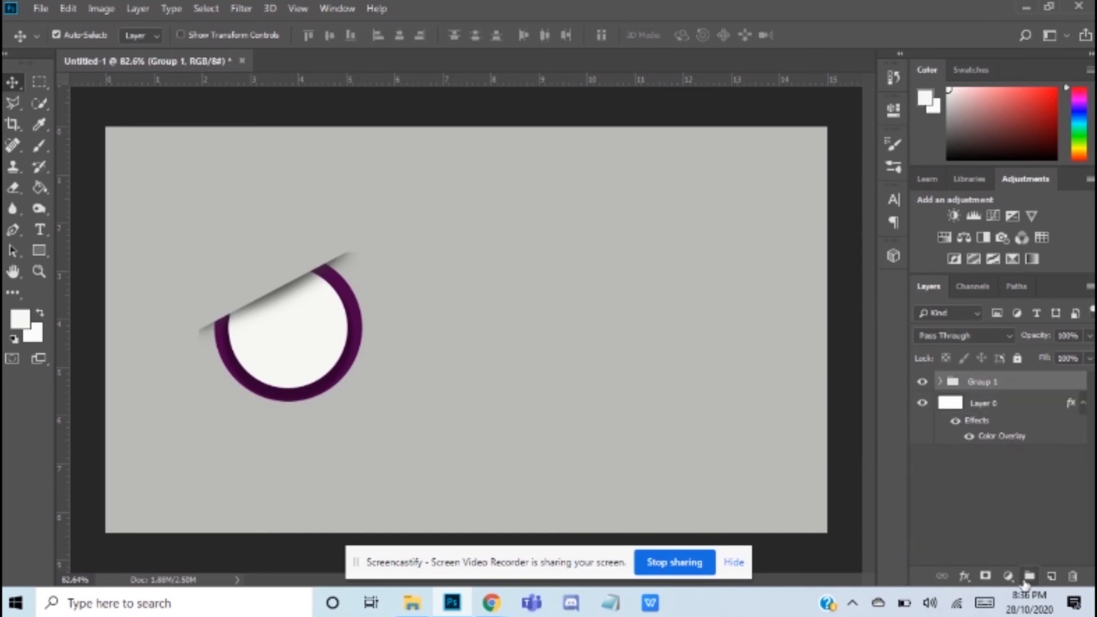
Step: Duplicate the ring group twice, keeping the suggested group names
{"action": "right_click", "coordinate": [998, 390]}
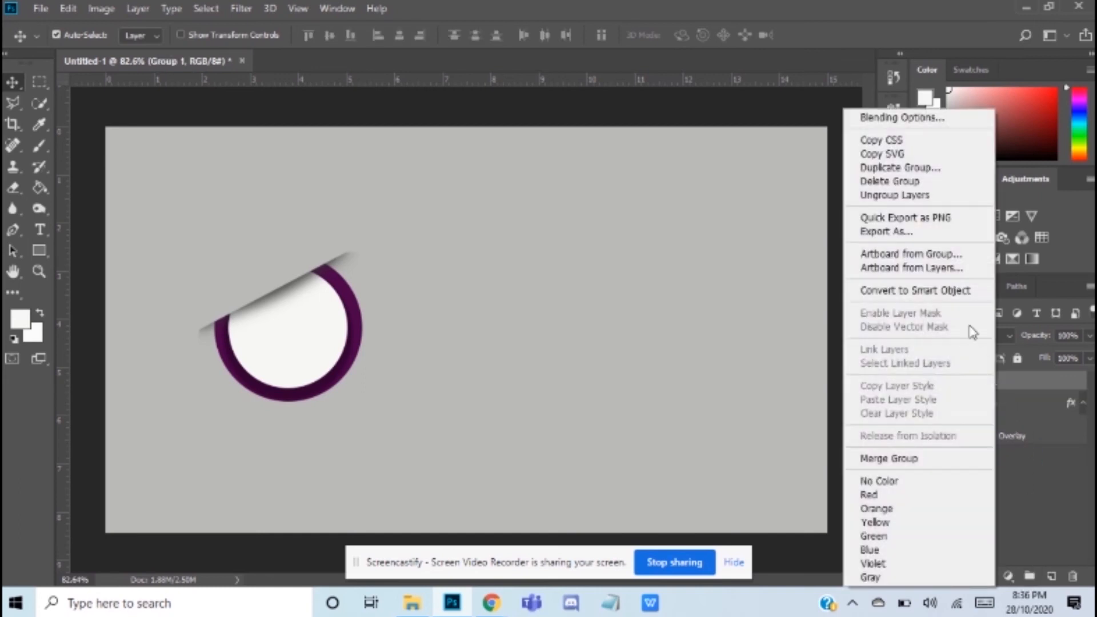
{"action": "left_click", "coordinate": [913, 167]}
{"action": "left_click", "coordinate": [683, 153]}
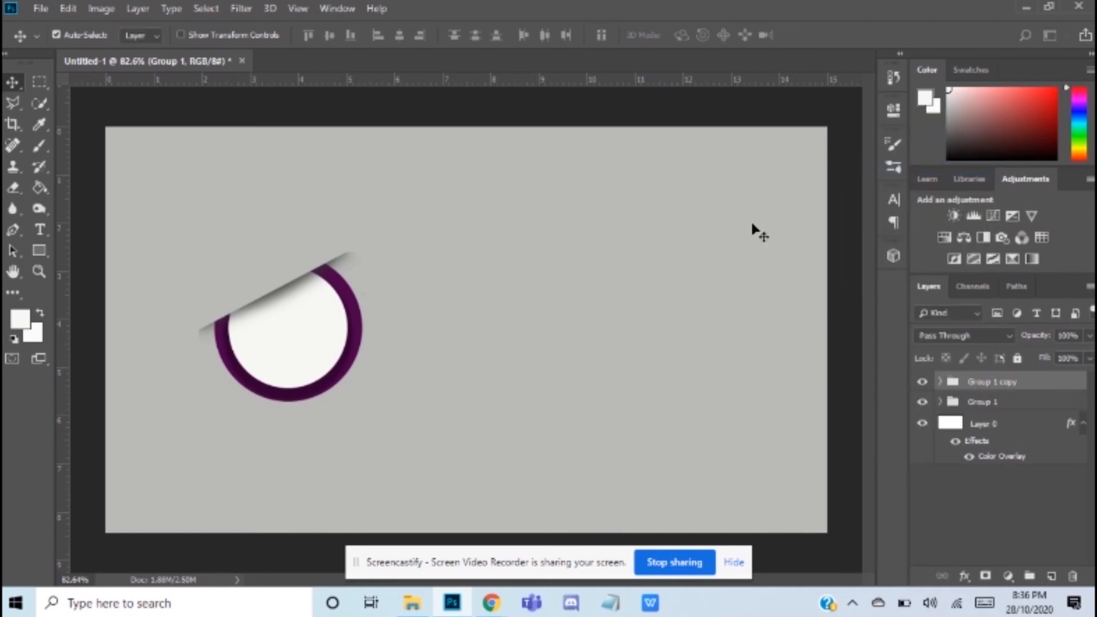
{"action": "left_click", "coordinate": [990, 402]}
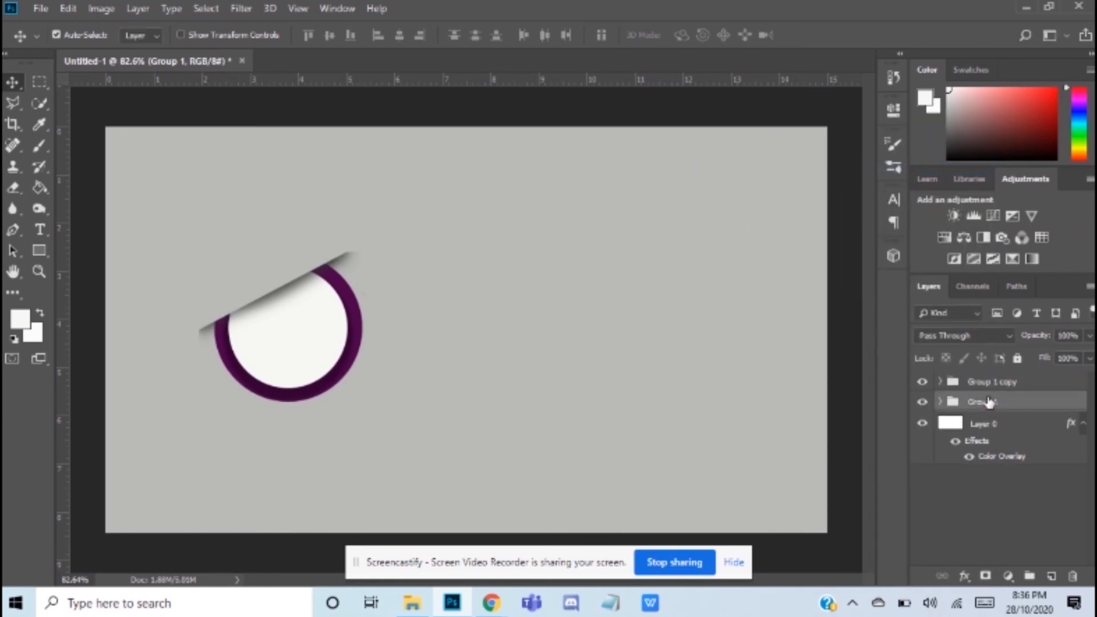
{"action": "right_click", "coordinate": [989, 402]}
{"action": "left_click", "coordinate": [891, 168]}
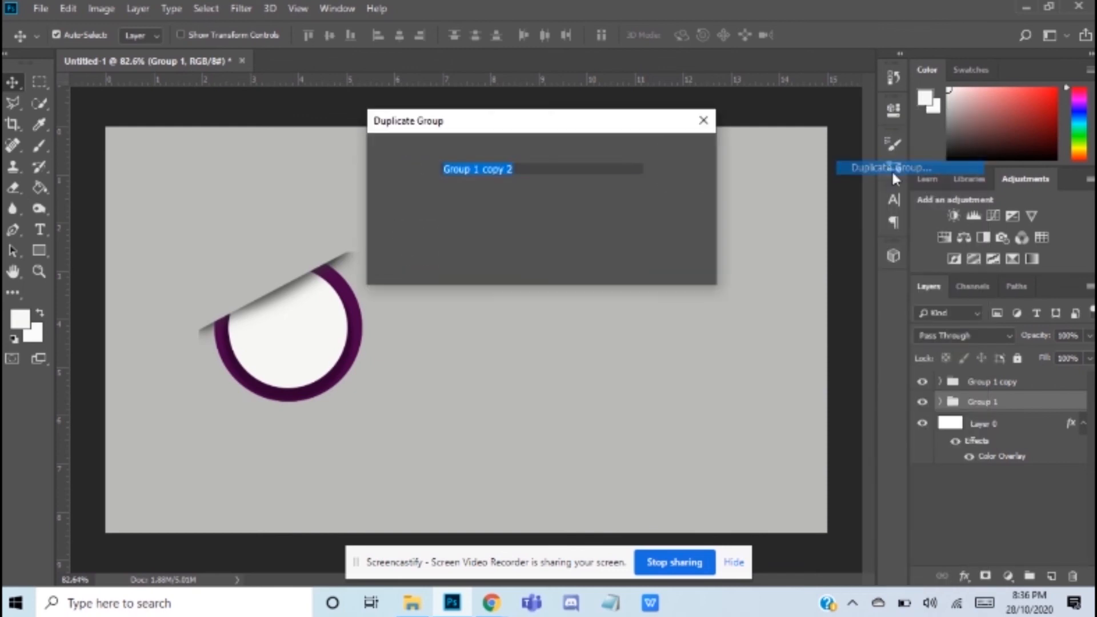
{"action": "left_click", "coordinate": [697, 150]}
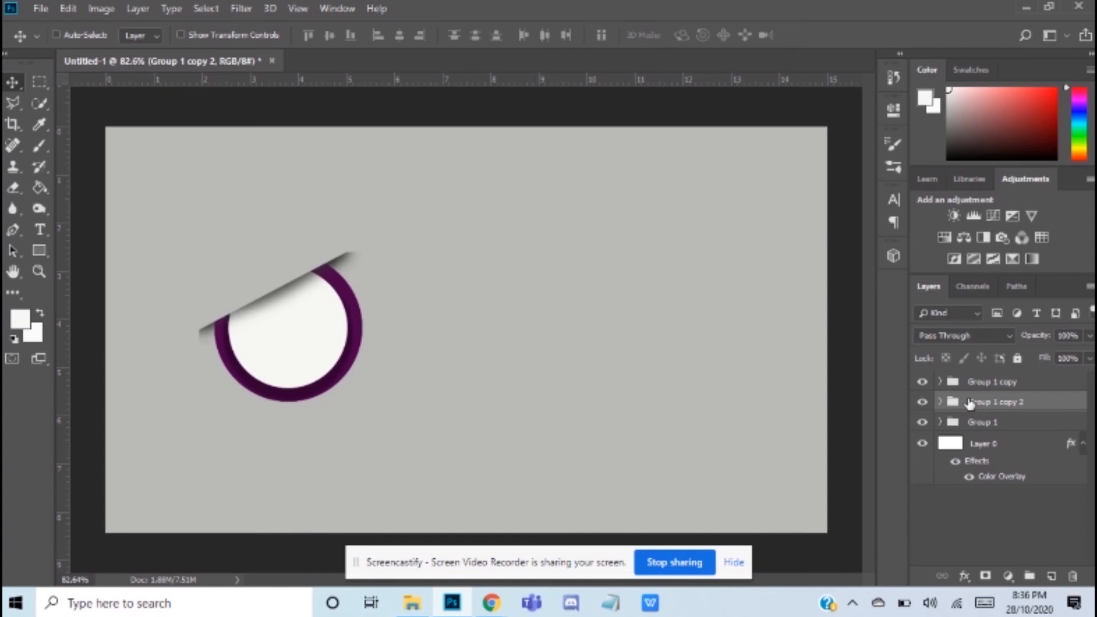
Step: Move Group 1 copy 2 horizontally to the right of the original ring, centring it at X 517.50 px
{"action": "key", "text": "ctrl+t"}
{"action": "left_click_drag", "start_coordinate": [318, 342], "coordinate": [502, 341]}
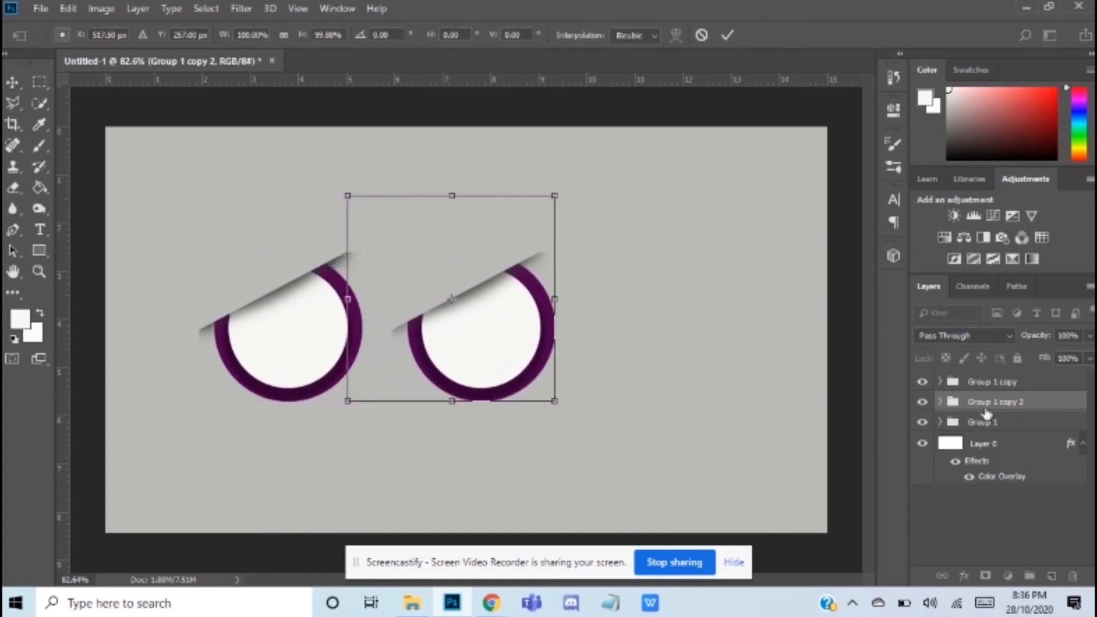
{"action": "key", "text": "Return"}
Step: Move Group 1 copy to the right of the second ring, level with the others and centred at X 818.50 px
{"action": "left_click", "coordinate": [990, 383]}
{"action": "key", "text": "ctrl+t"}
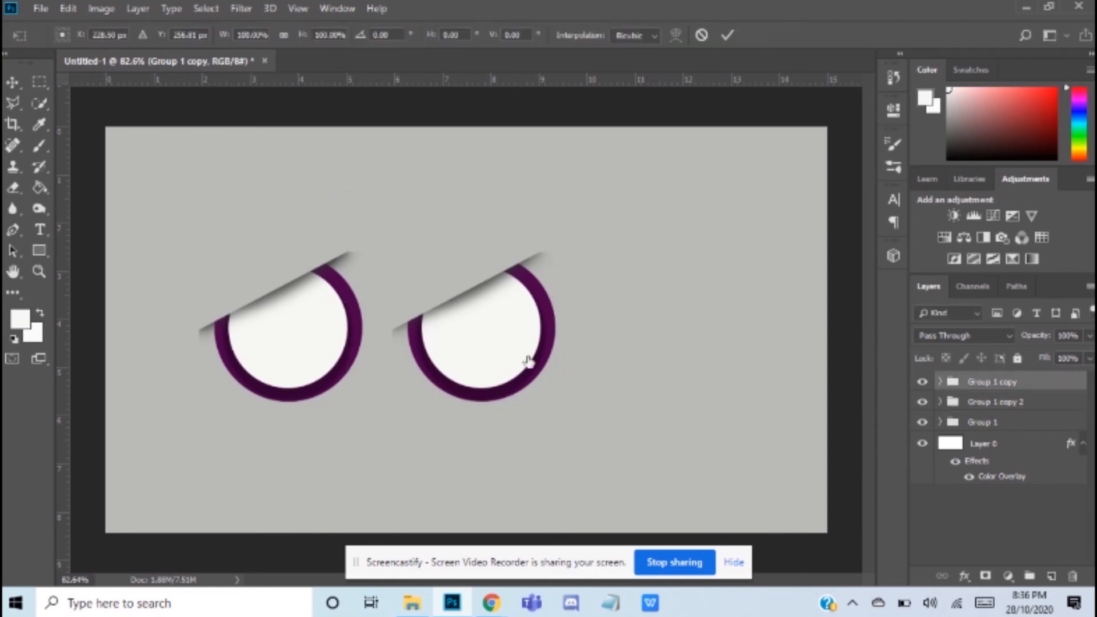
{"action": "left_click_drag", "start_coordinate": [304, 345], "coordinate": [691, 348]}
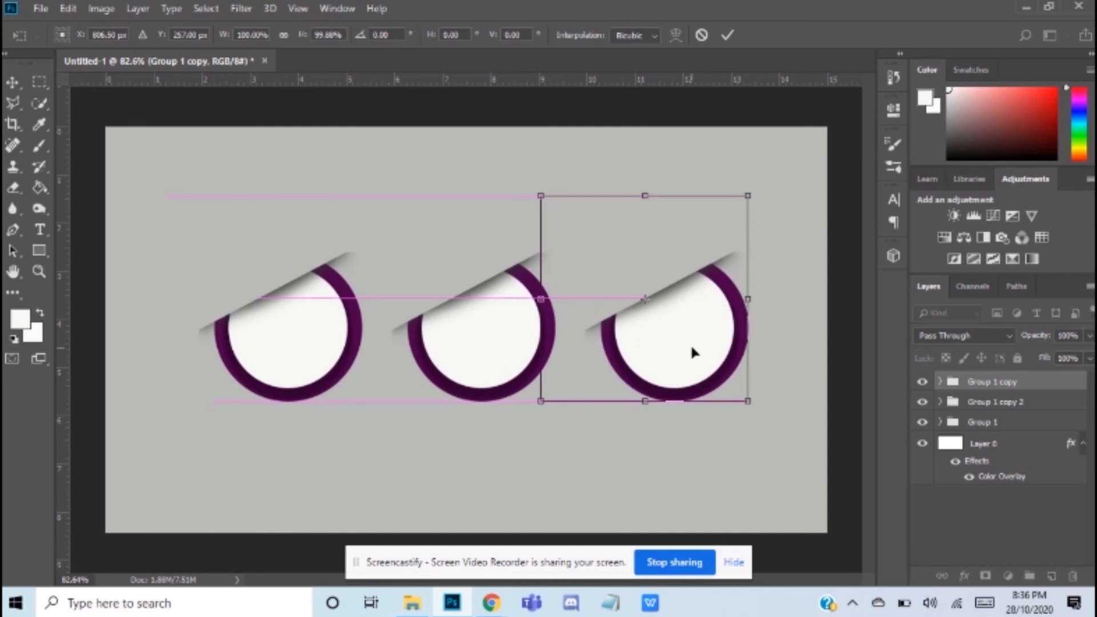
{"action": "key", "text": "Return"}
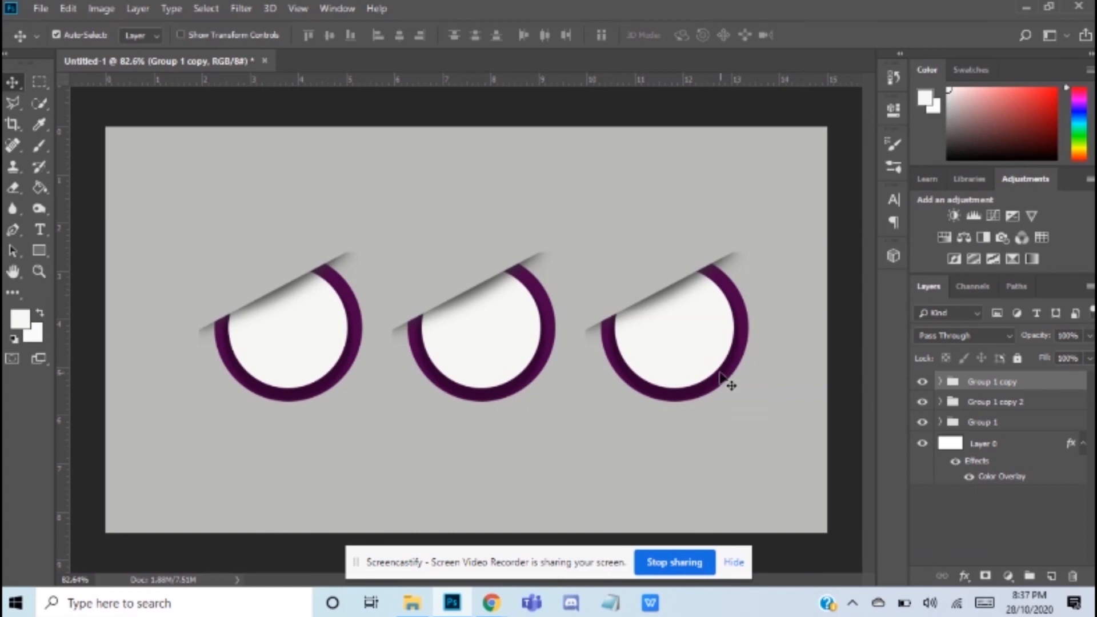
{"action": "key", "text": "ctrl+t"}
{"action": "mouse_move", "coordinate": [718, 373]}
{"action": "left_mouse_down"}
{"action": "mouse_move", "coordinate": [721, 362]}
{"action": "mouse_move", "coordinate": [729, 373]}
{"action": "left_mouse_up"}
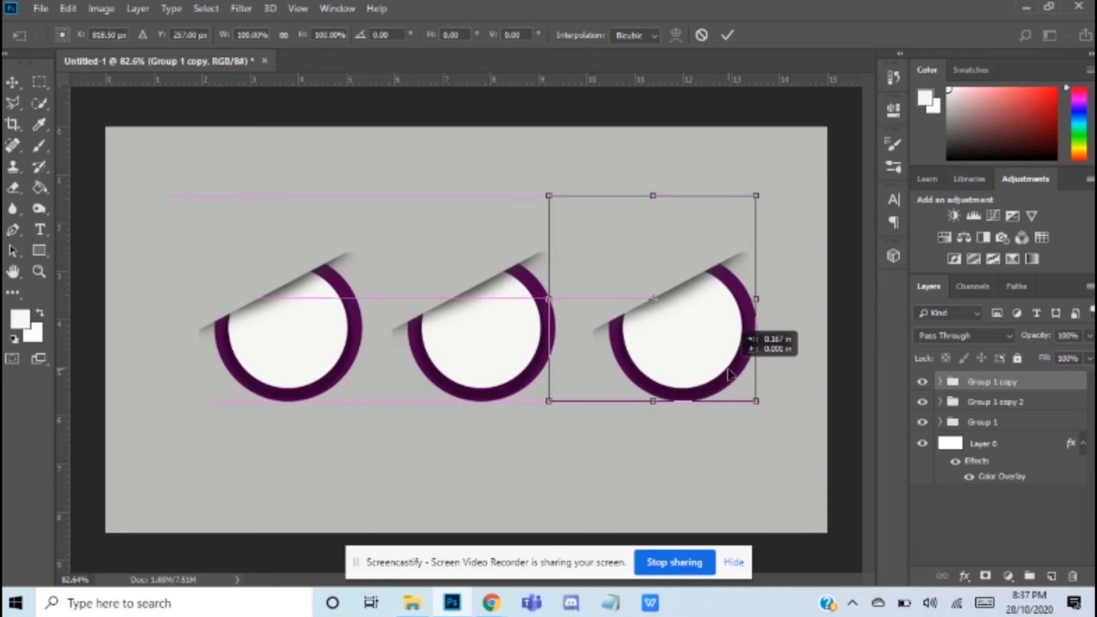
{"action": "left_click_drag", "start_coordinate": [729, 374], "coordinate": [728, 374]}
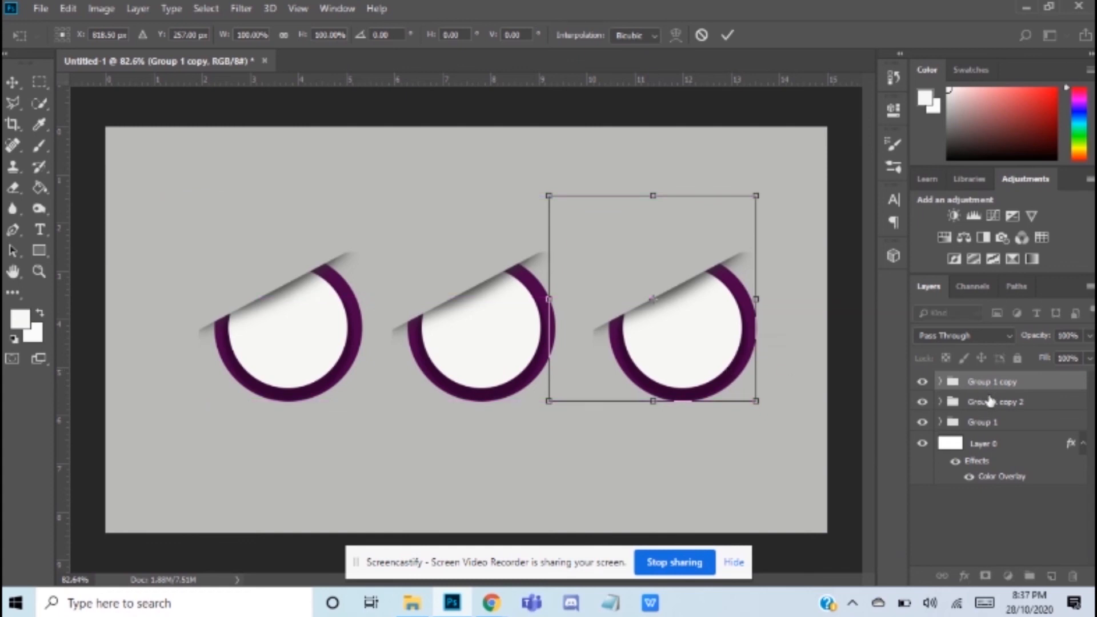
{"action": "key", "text": "Return"}
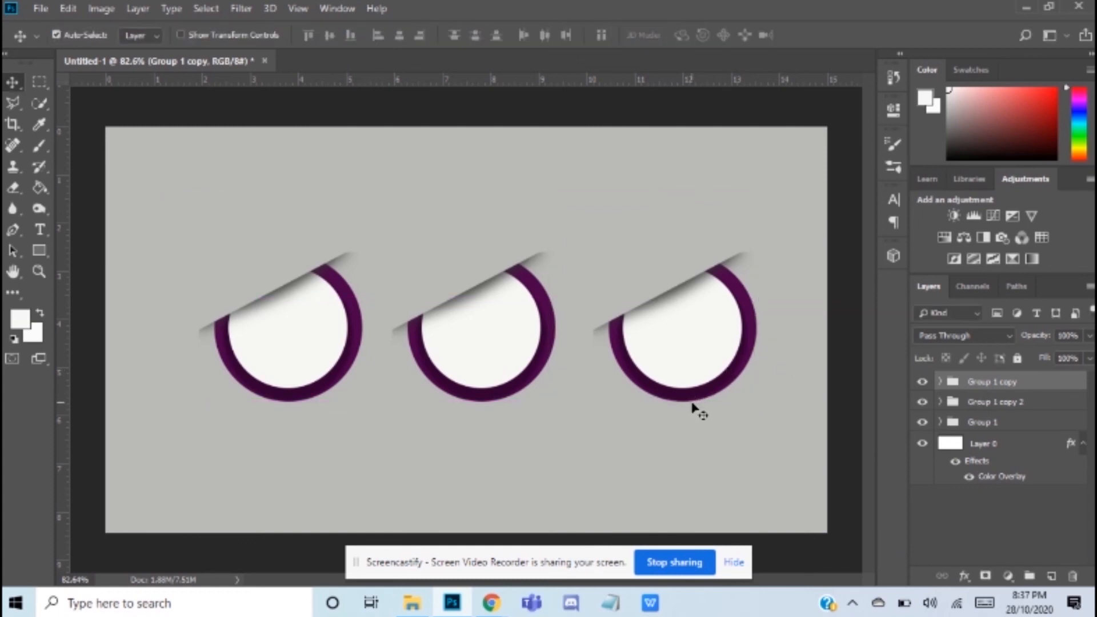
Step: Recolour the outer ellipse of the middle ring, in Group 1 copy 2, to dark green 2f6908 and collapse the group
{"action": "left_click", "coordinate": [942, 402]}
{"action": "left_click", "coordinate": [940, 402]}
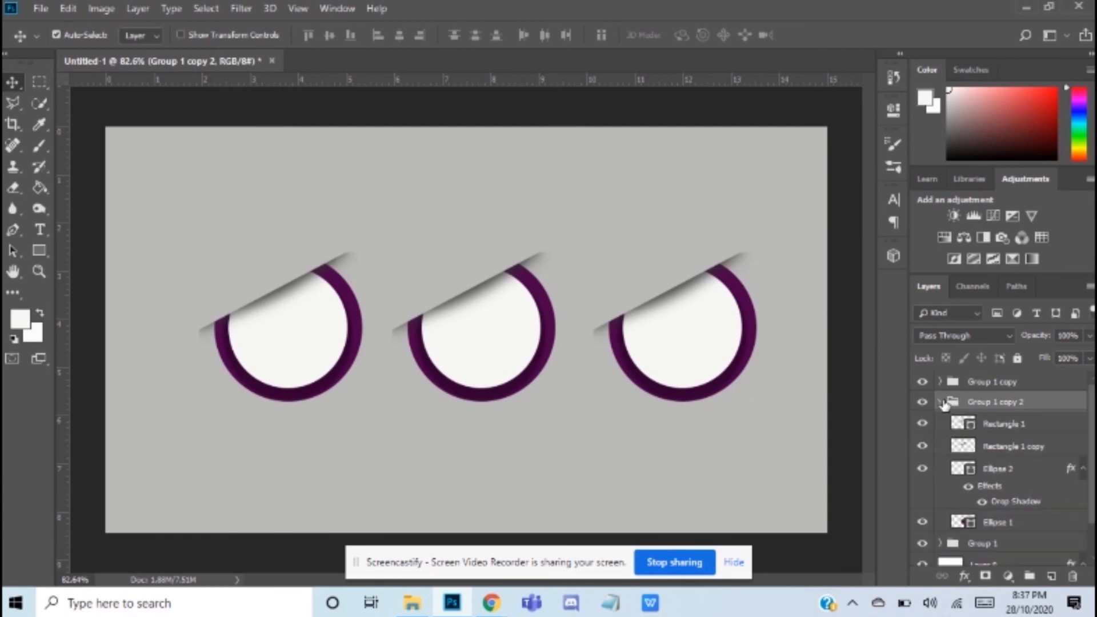
{"action": "left_click", "coordinate": [997, 523]}
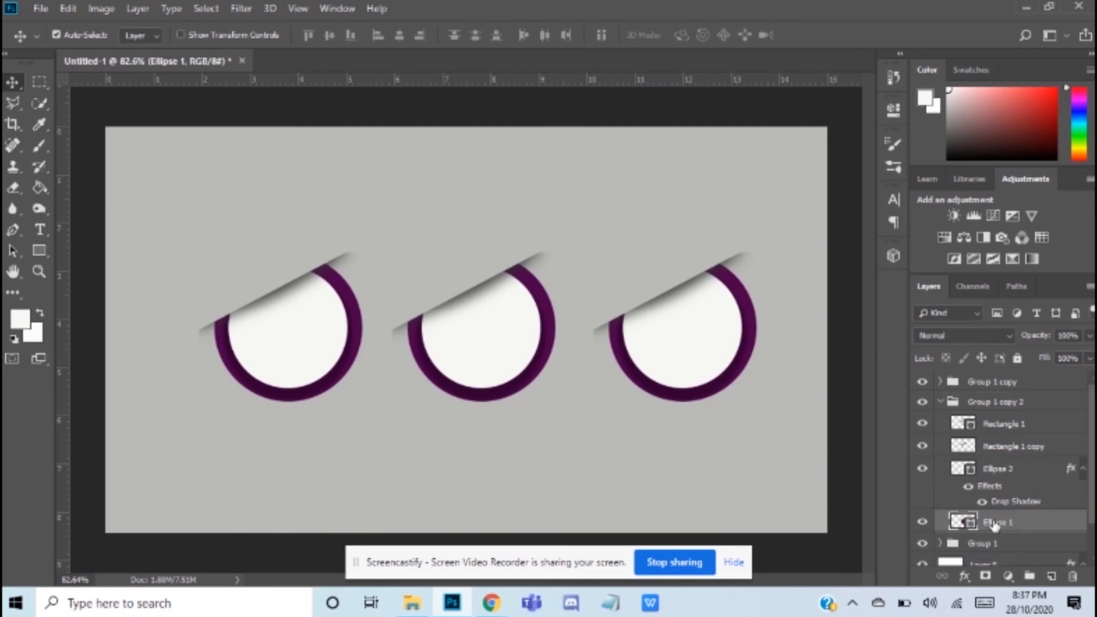
{"action": "double_click", "coordinate": [965, 522]}
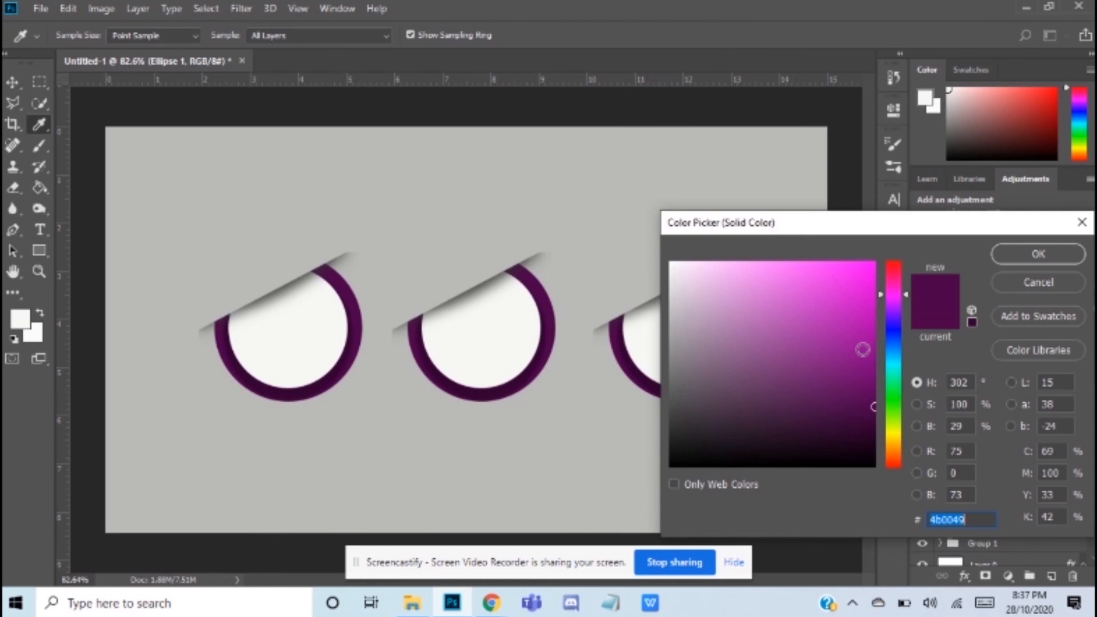
{"action": "left_click", "coordinate": [894, 426]}
{"action": "mouse_move", "coordinate": [895, 440]}
{"action": "left_mouse_down"}
{"action": "mouse_move", "coordinate": [897, 394]}
{"action": "mouse_move", "coordinate": [898, 412]}
{"action": "left_mouse_up"}
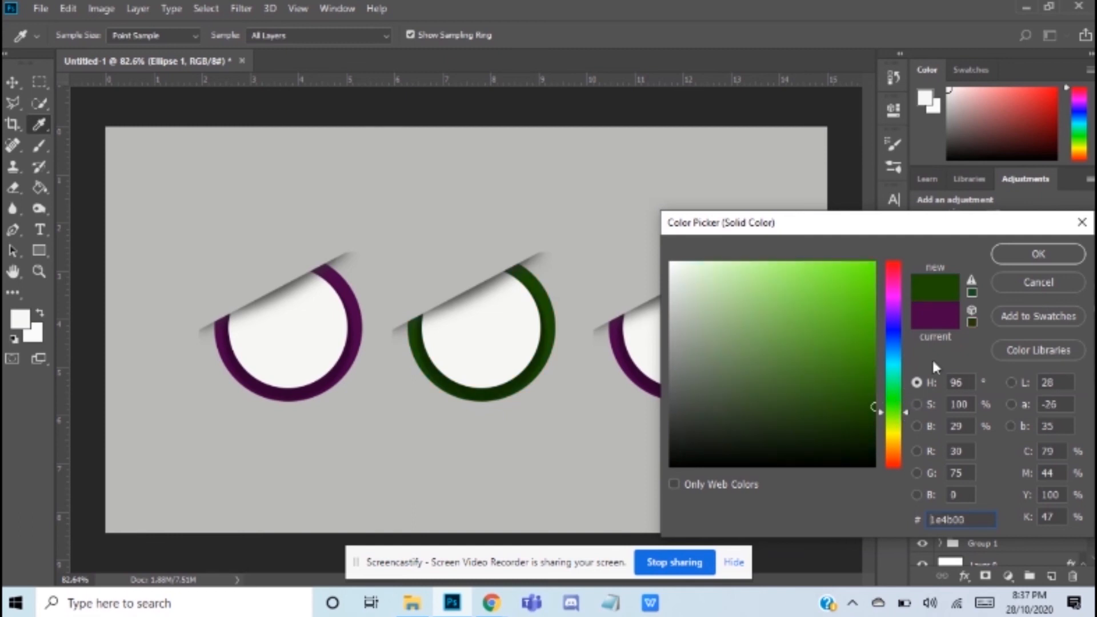
{"action": "left_click", "coordinate": [859, 383]}
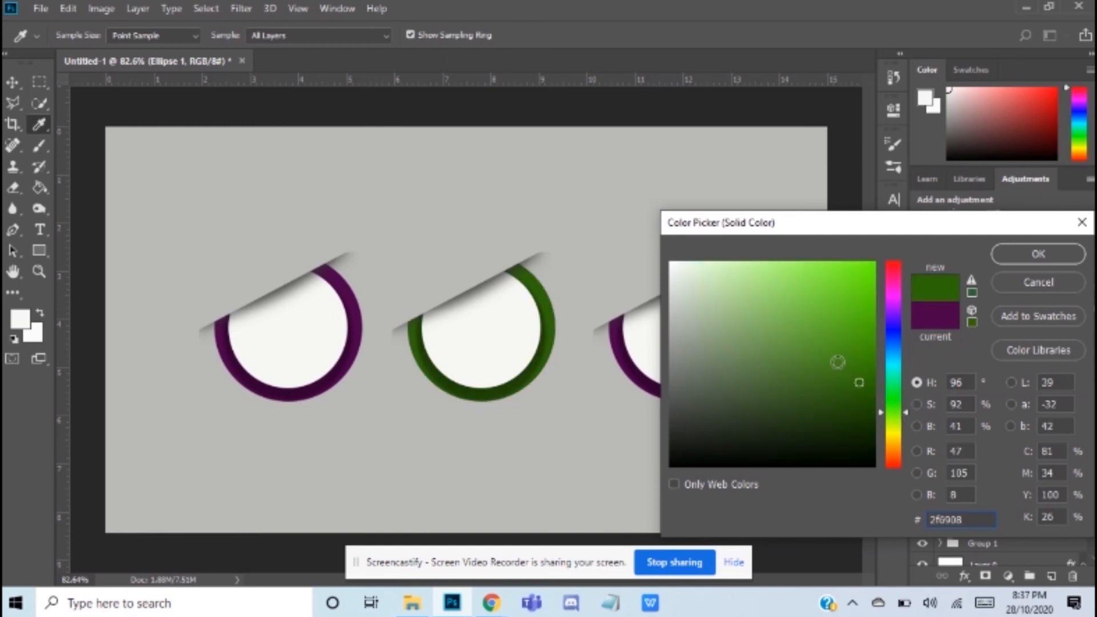
{"action": "left_click", "coordinate": [1022, 258]}
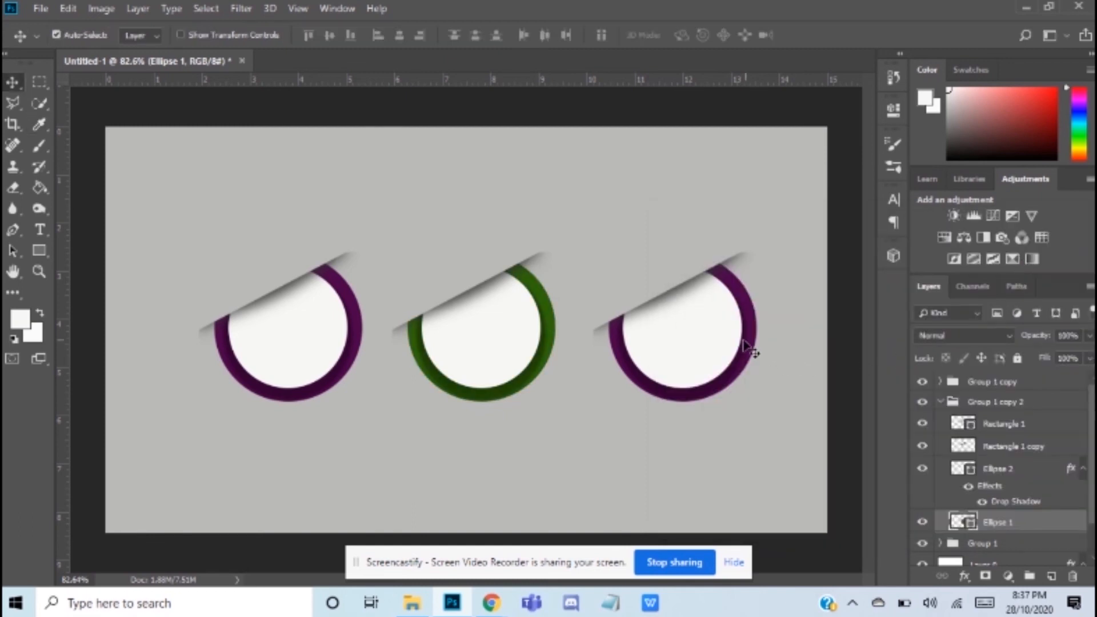
{"action": "left_click", "coordinate": [940, 402]}
Step: Recolour the outer ellipse of the rightmost ring, in Group 1 copy, to gold c5a72f and collapse the group
{"action": "left_click", "coordinate": [940, 383]}
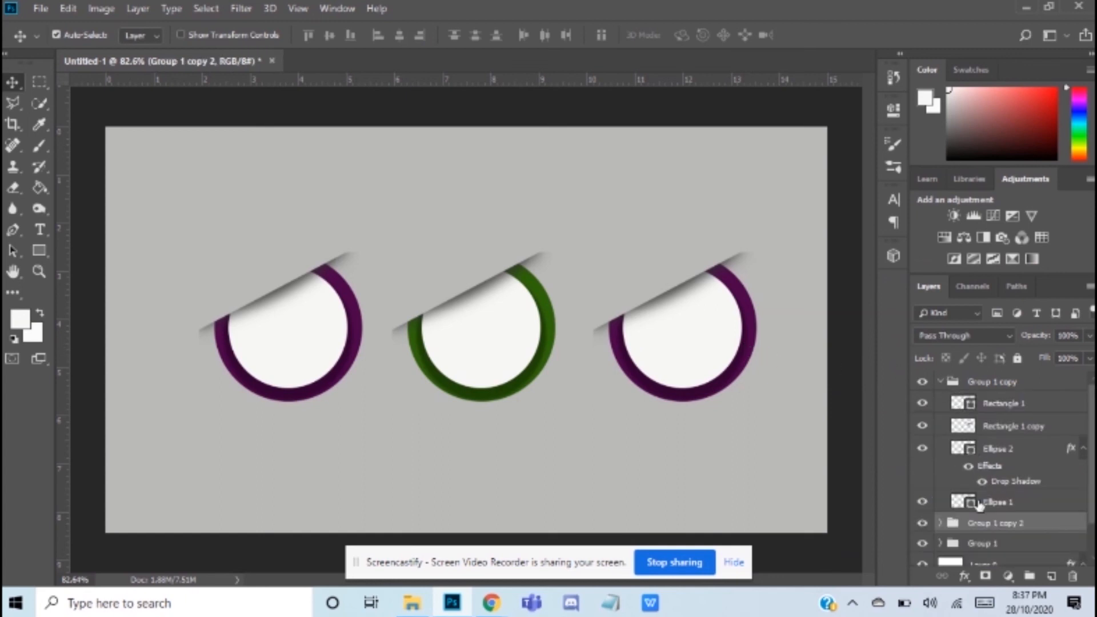
{"action": "left_click", "coordinate": [971, 503]}
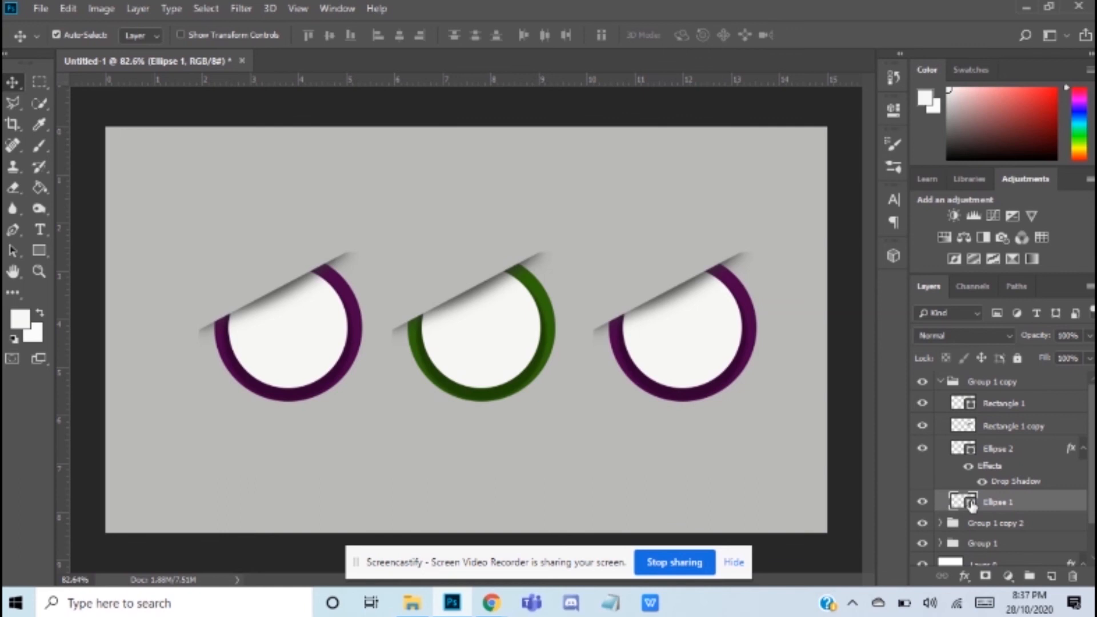
{"action": "double_click", "coordinate": [971, 503]}
{"action": "left_click_drag", "start_coordinate": [898, 404], "coordinate": [894, 447]}
{"action": "left_click", "coordinate": [835, 408]}
{"action": "left_click", "coordinate": [857, 354]}
{"action": "left_click", "coordinate": [843, 315]}
{"action": "left_click", "coordinate": [805, 281]}
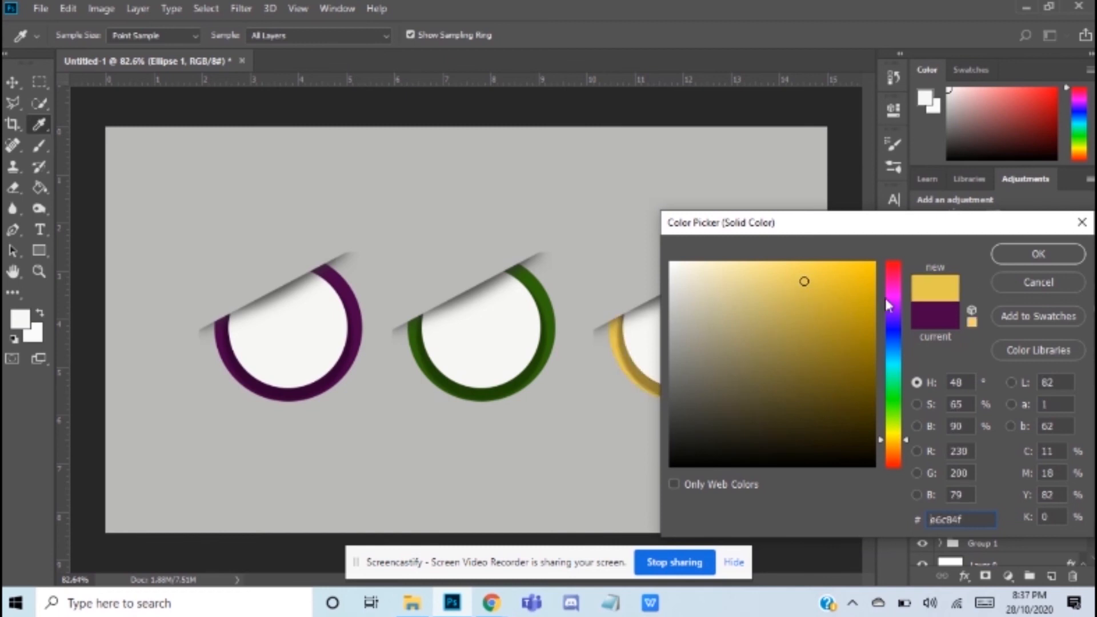
{"action": "left_click", "coordinate": [848, 327]}
{"action": "left_click", "coordinate": [825, 309]}
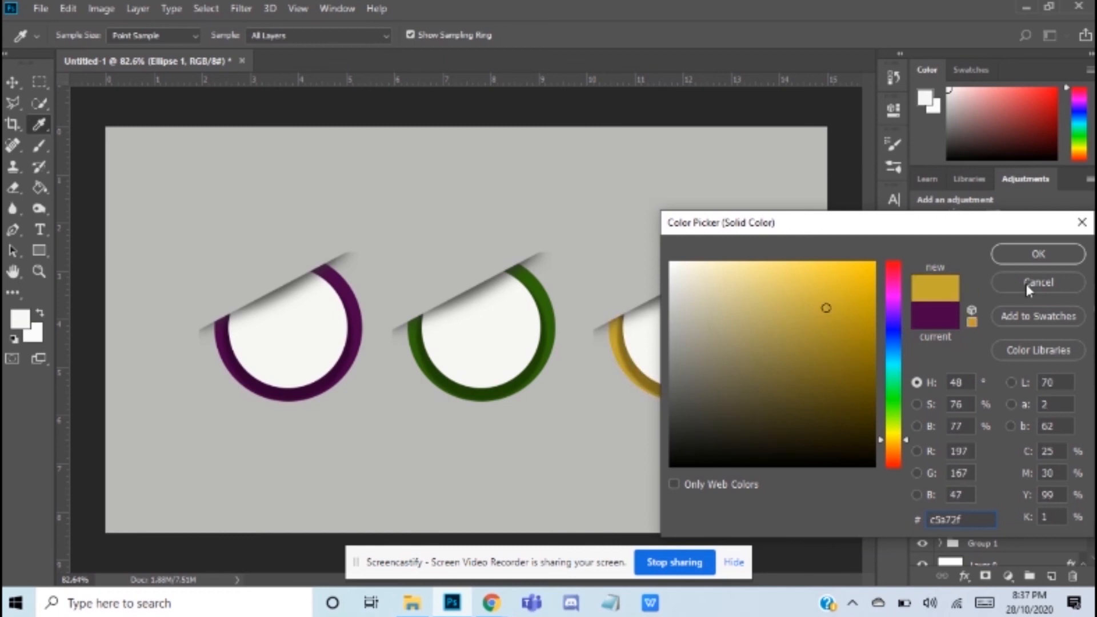
{"action": "left_click", "coordinate": [1038, 254]}
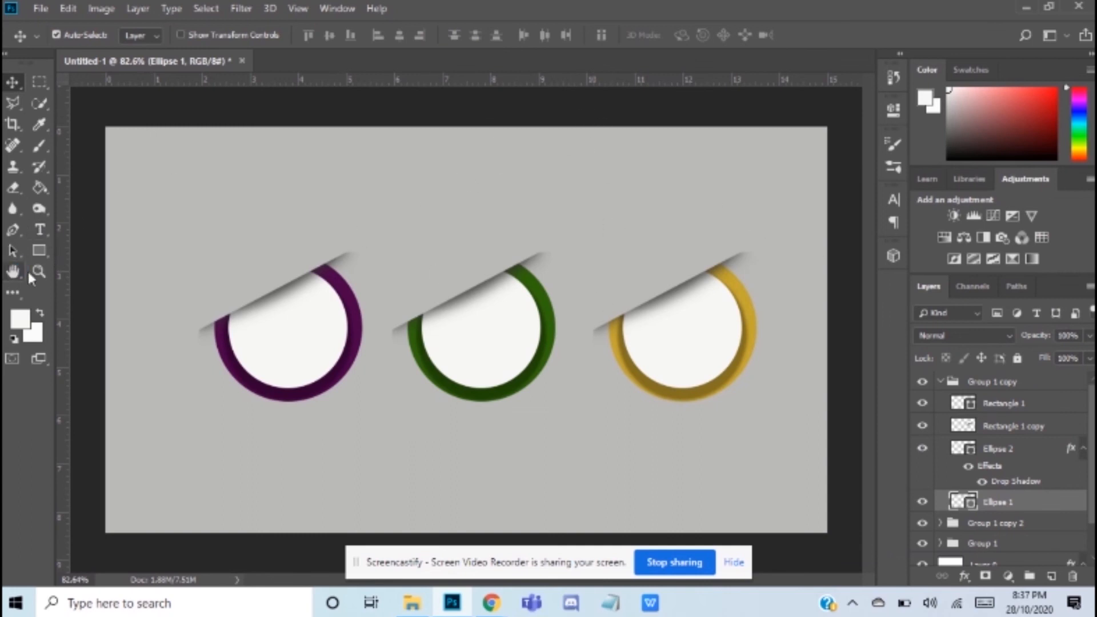
{"action": "left_click", "coordinate": [939, 382]}
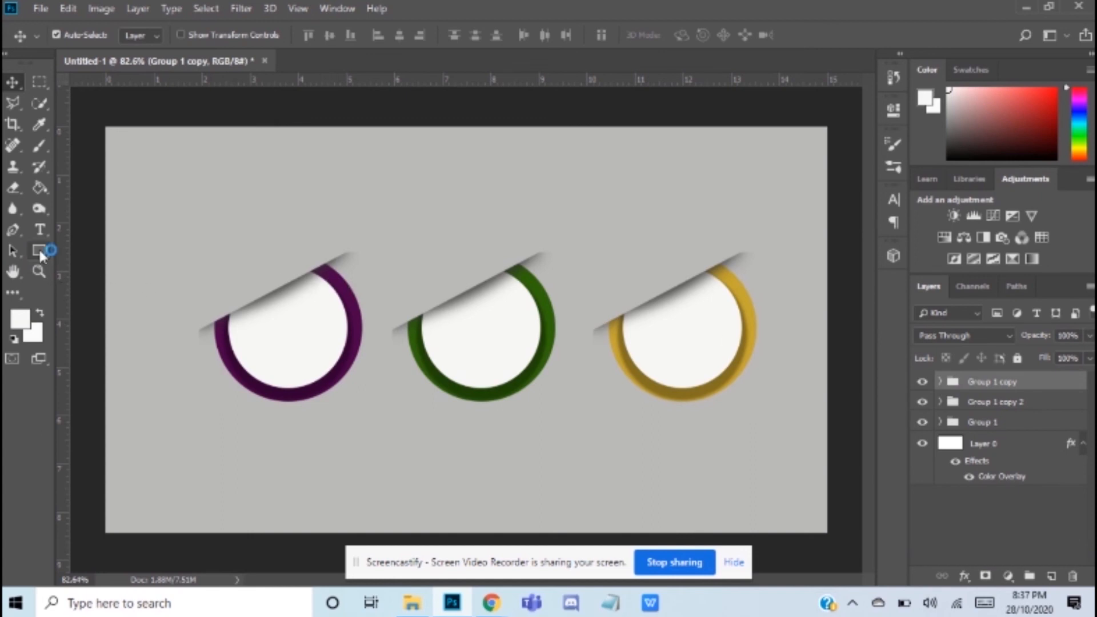
Step: Draw a telephone custom shape about 40 by 44 px inside the upper part of the purple ring's white circle
{"action": "left_click_drag", "start_coordinate": [39, 254], "coordinate": [85, 324]}
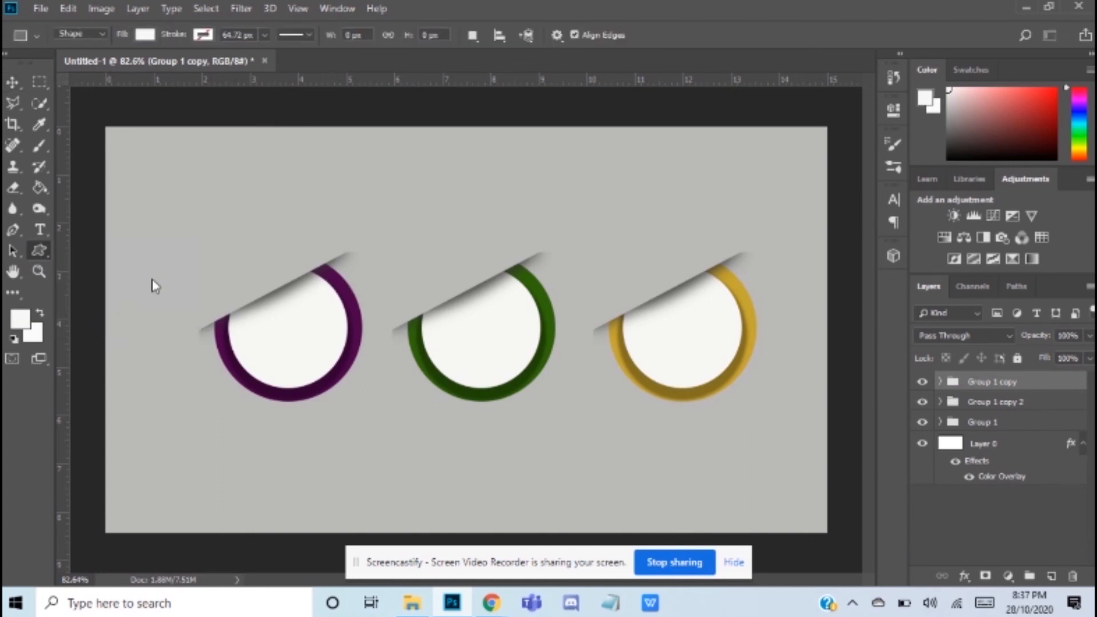
{"action": "left_click", "coordinate": [614, 35]}
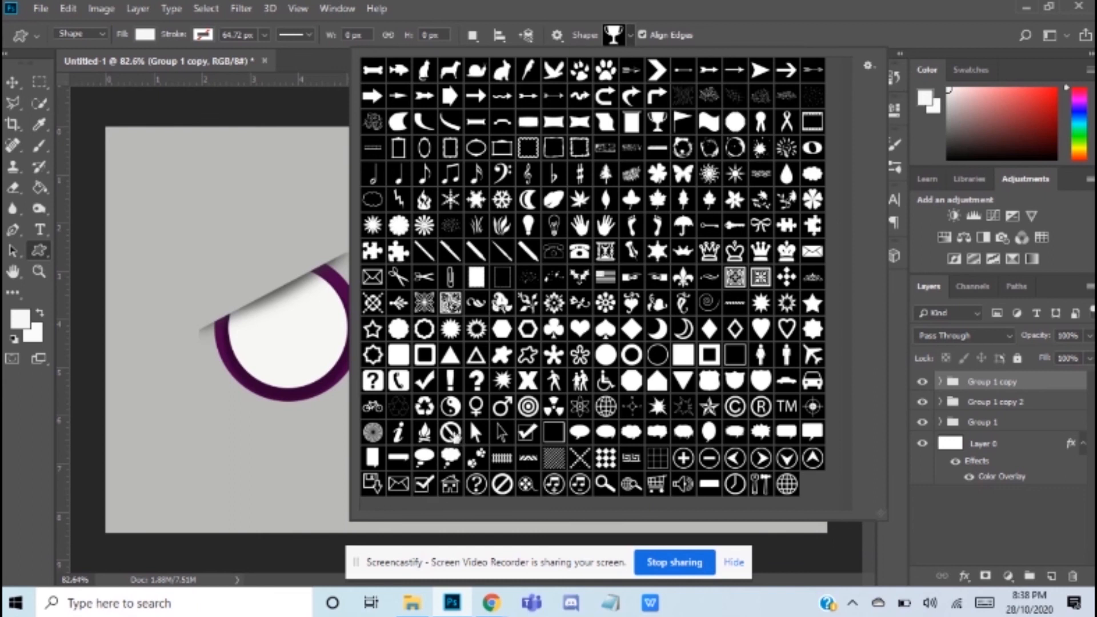
{"action": "left_click", "coordinate": [399, 382]}
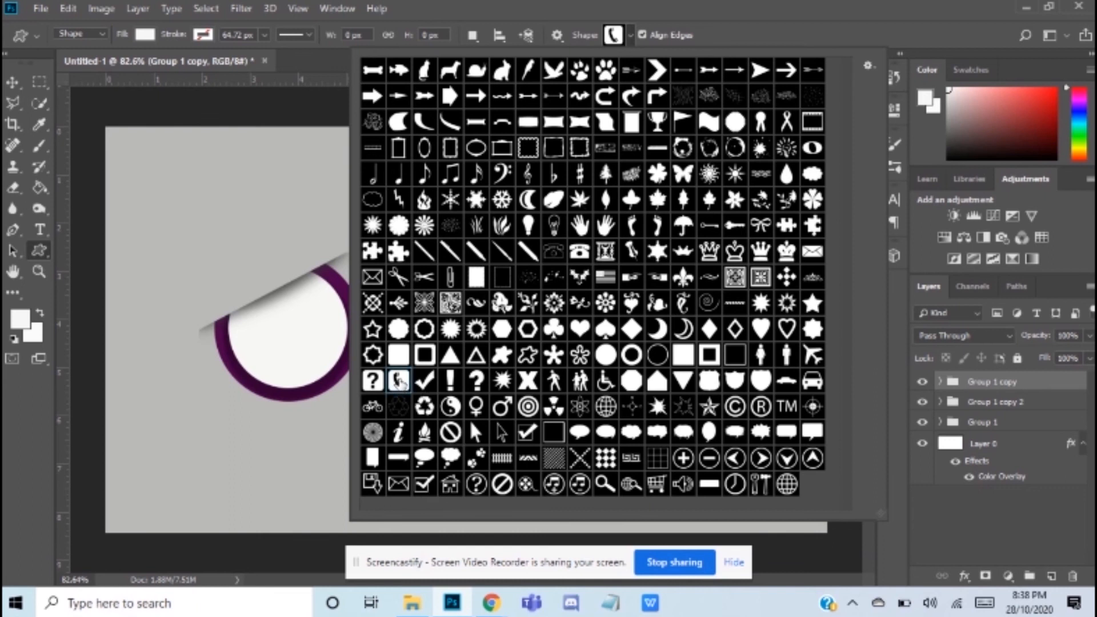
{"action": "left_click", "coordinate": [615, 37]}
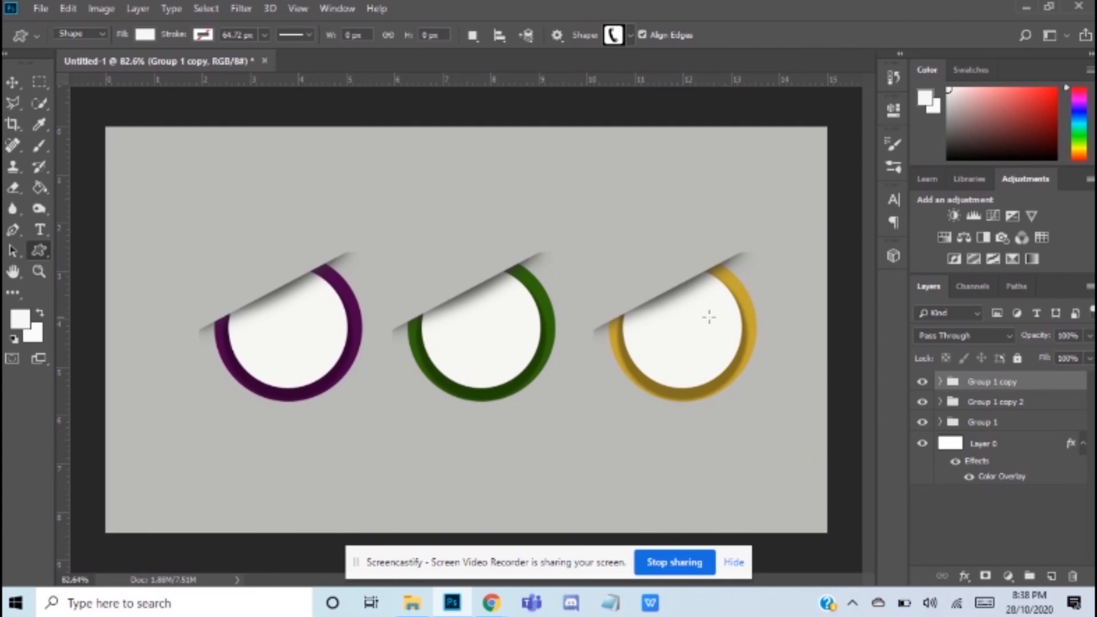
{"action": "left_click_drag", "start_coordinate": [279, 298], "coordinate": [306, 325]}
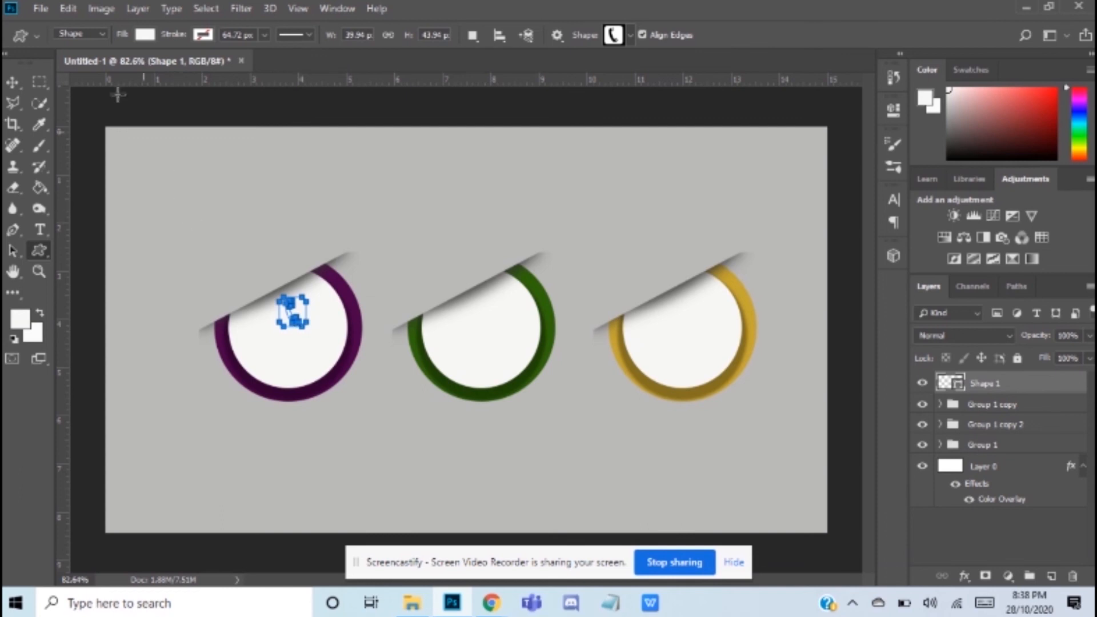
Step: Fill the telephone shape with purple 490248 sampled from its ring and shift it slightly to centre it horizontally in the circle
{"action": "left_click", "coordinate": [143, 35]}
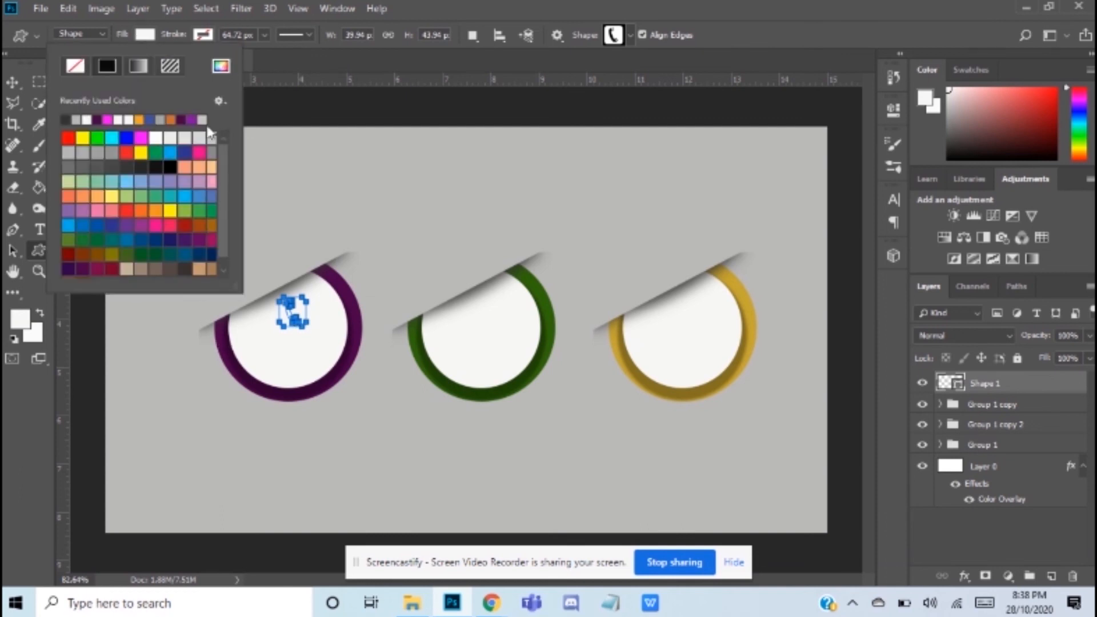
{"action": "left_click", "coordinate": [221, 67]}
{"action": "left_click", "coordinate": [235, 341]}
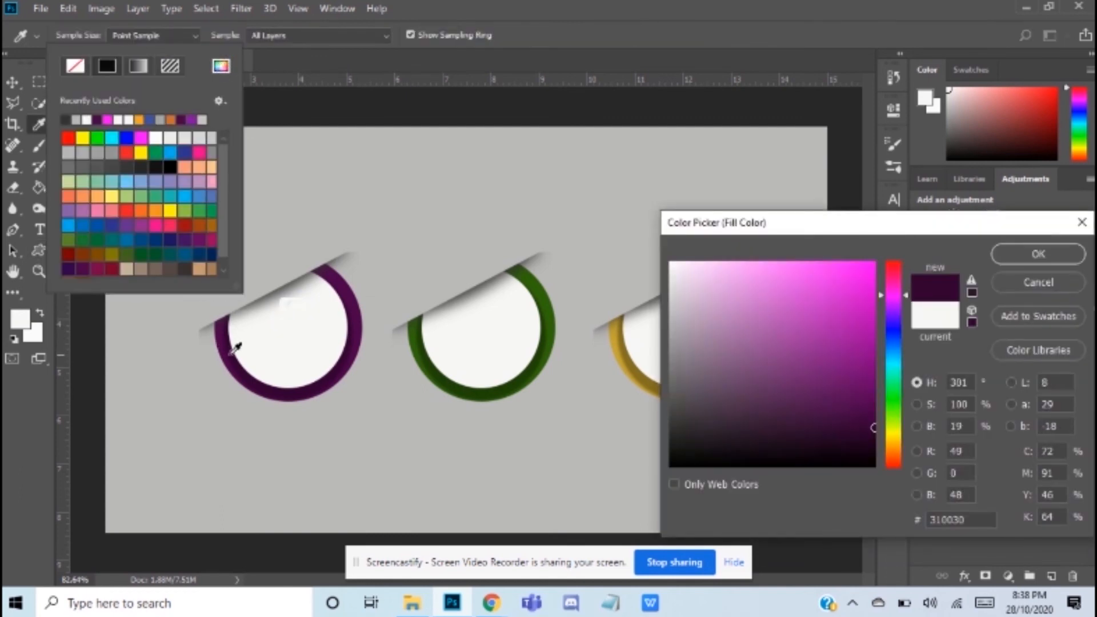
{"action": "left_click", "coordinate": [223, 341]}
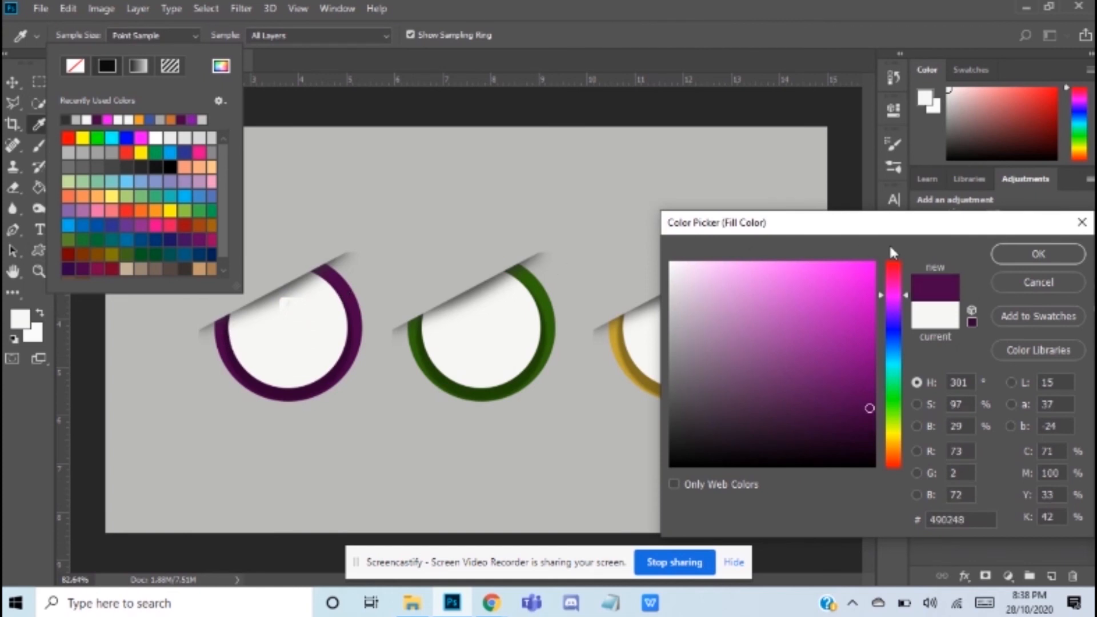
{"action": "left_click", "coordinate": [1025, 257]}
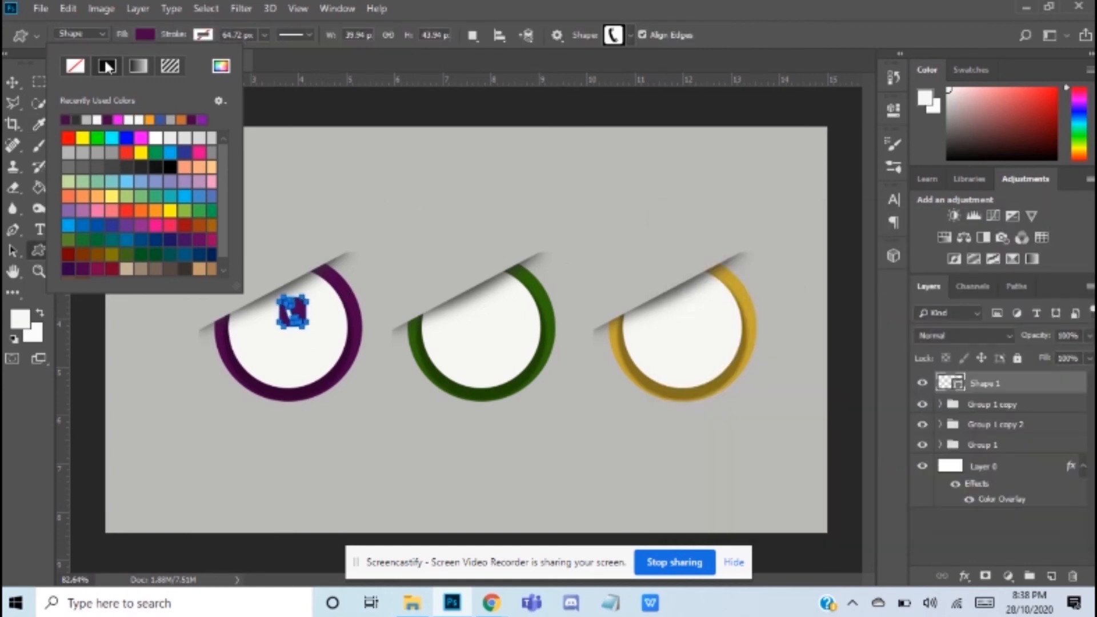
{"action": "left_click", "coordinate": [151, 34]}
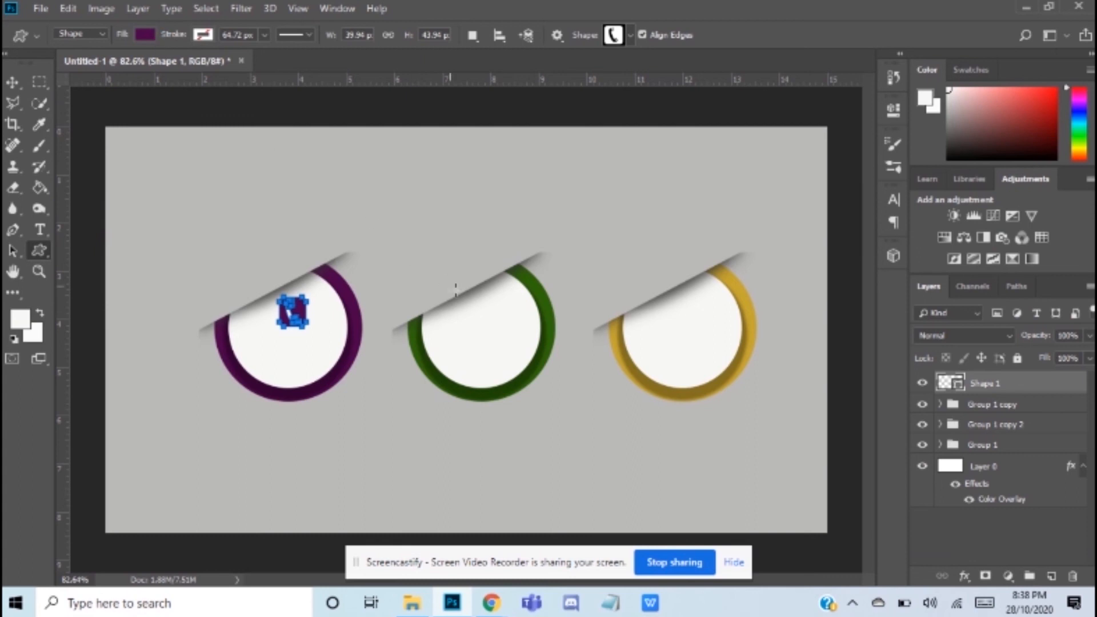
{"action": "left_click", "coordinate": [13, 83]}
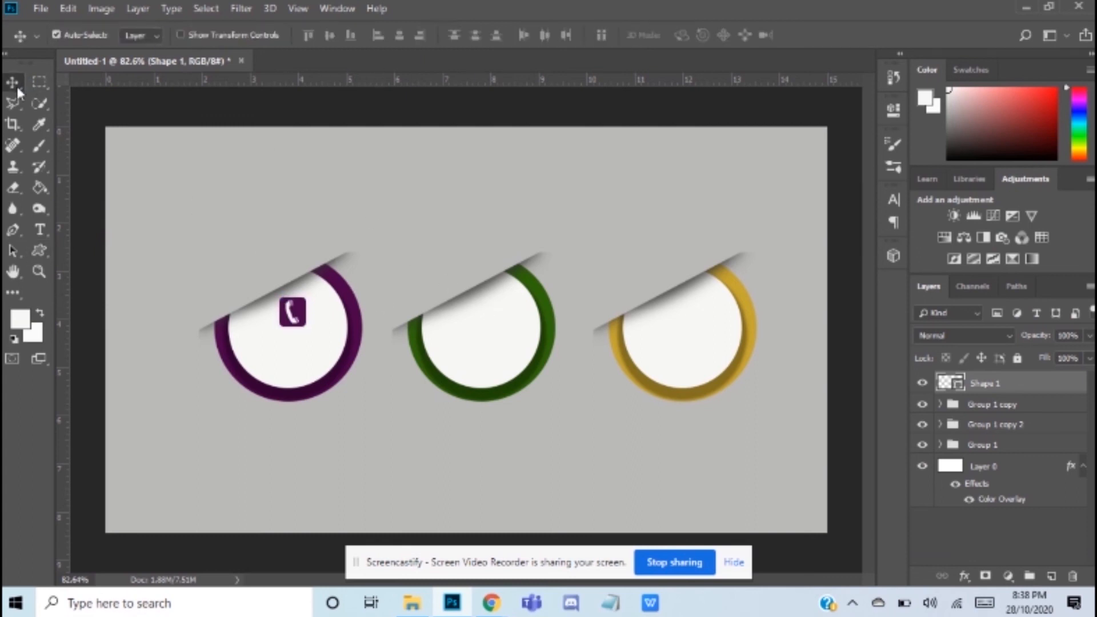
{"action": "left_click_drag", "start_coordinate": [296, 318], "coordinate": [288, 315]}
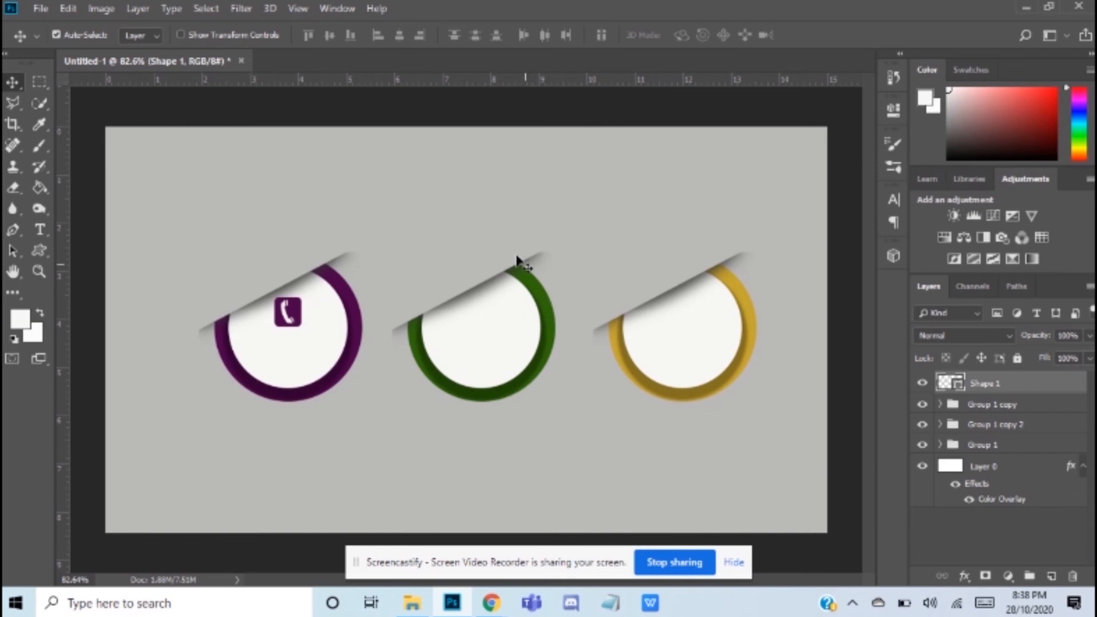
Step: Draw a trophy custom shape about 50 by 44 px inside the upper part of the gold ring's white circle
{"action": "left_click", "coordinate": [39, 250]}
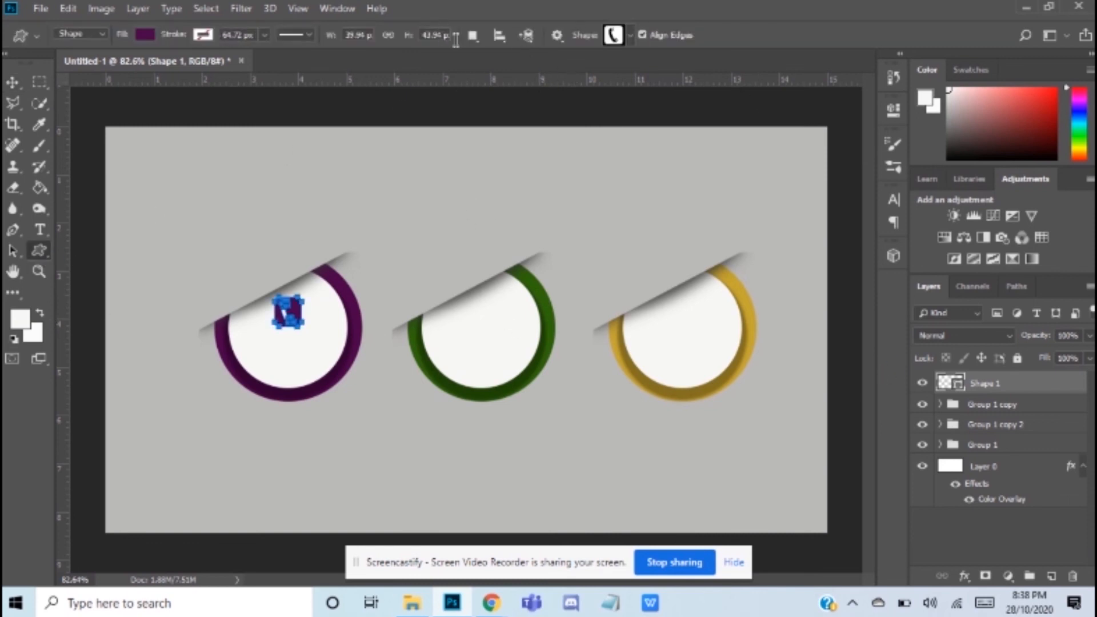
{"action": "left_click", "coordinate": [628, 37]}
{"action": "left_click", "coordinate": [657, 121]}
{"action": "left_click", "coordinate": [617, 40]}
{"action": "left_click_drag", "start_coordinate": [669, 296], "coordinate": [701, 328]}
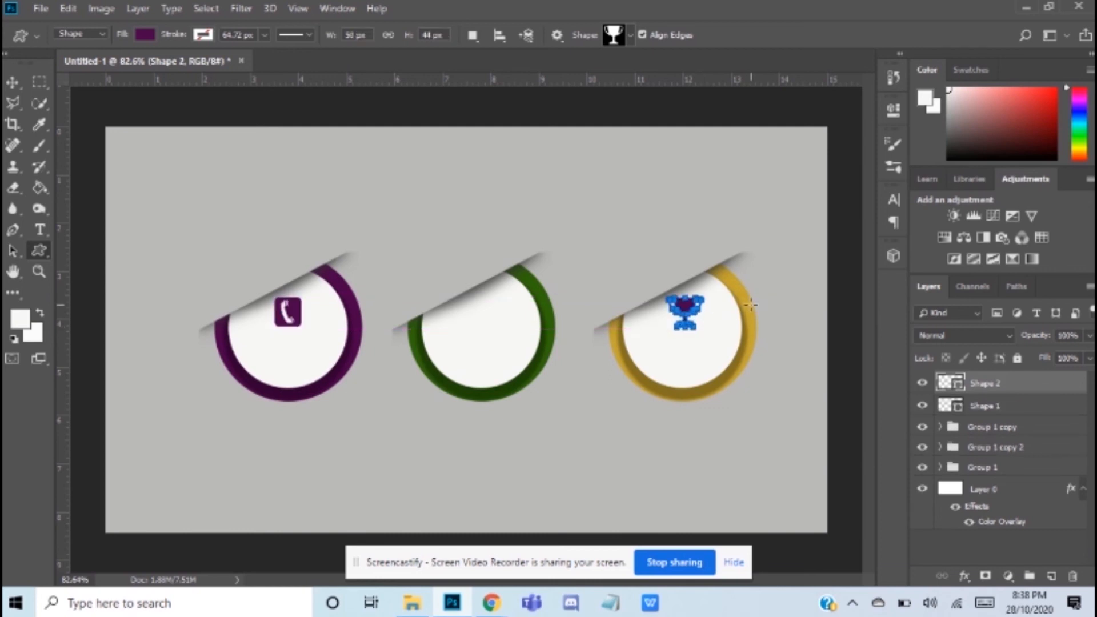
Step: Fill the trophy shape with gold ad942f sampled from the gold ring
{"action": "left_click", "coordinate": [150, 36]}
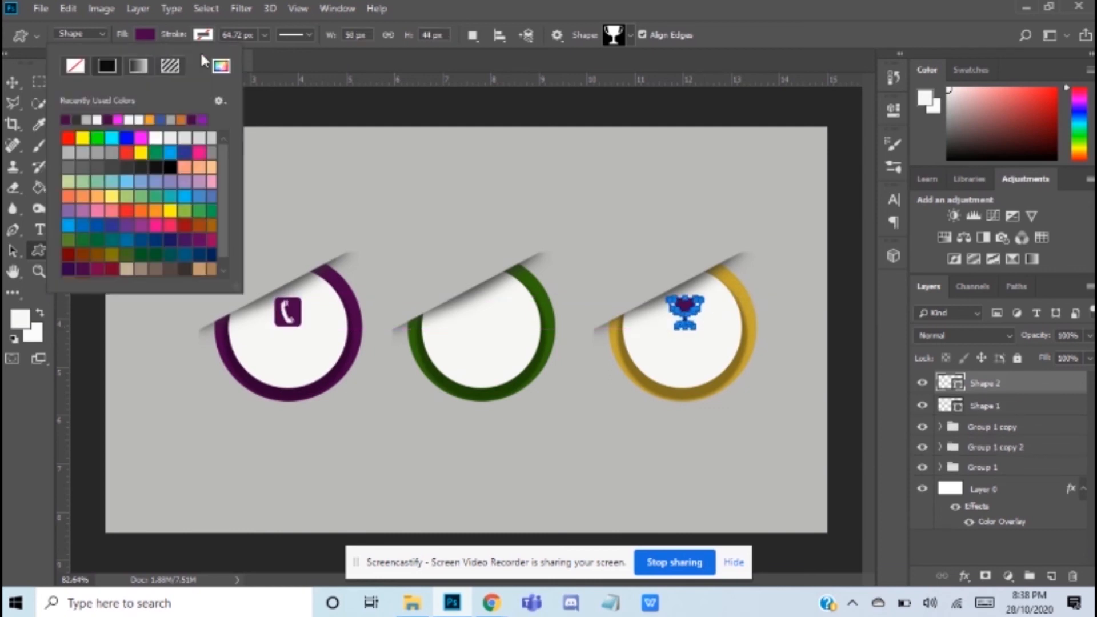
{"action": "left_click", "coordinate": [222, 66]}
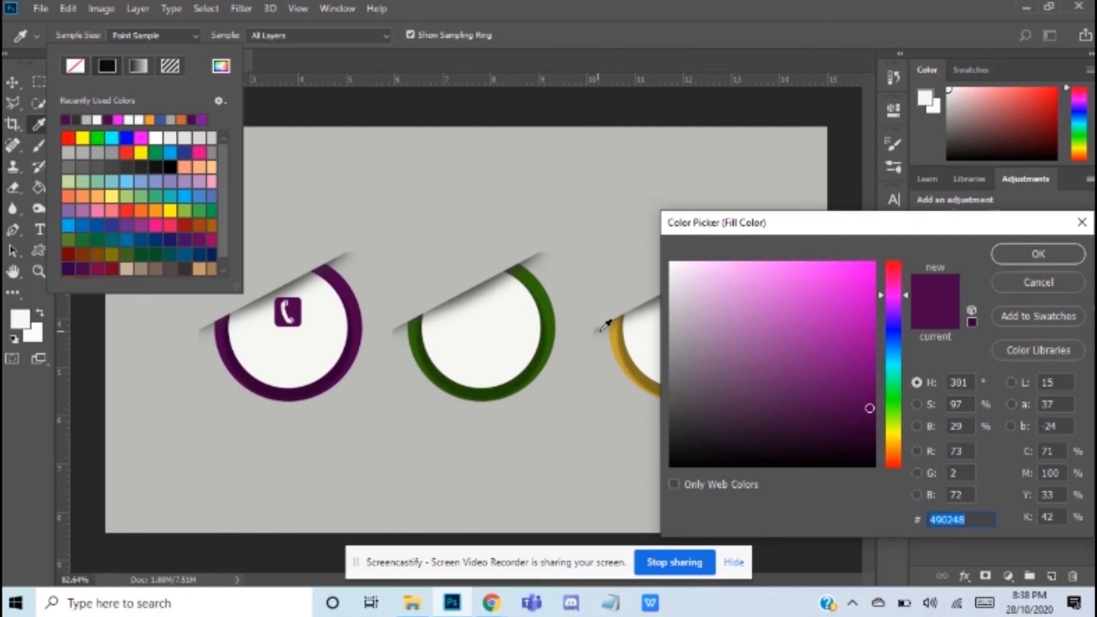
{"action": "left_click", "coordinate": [617, 323]}
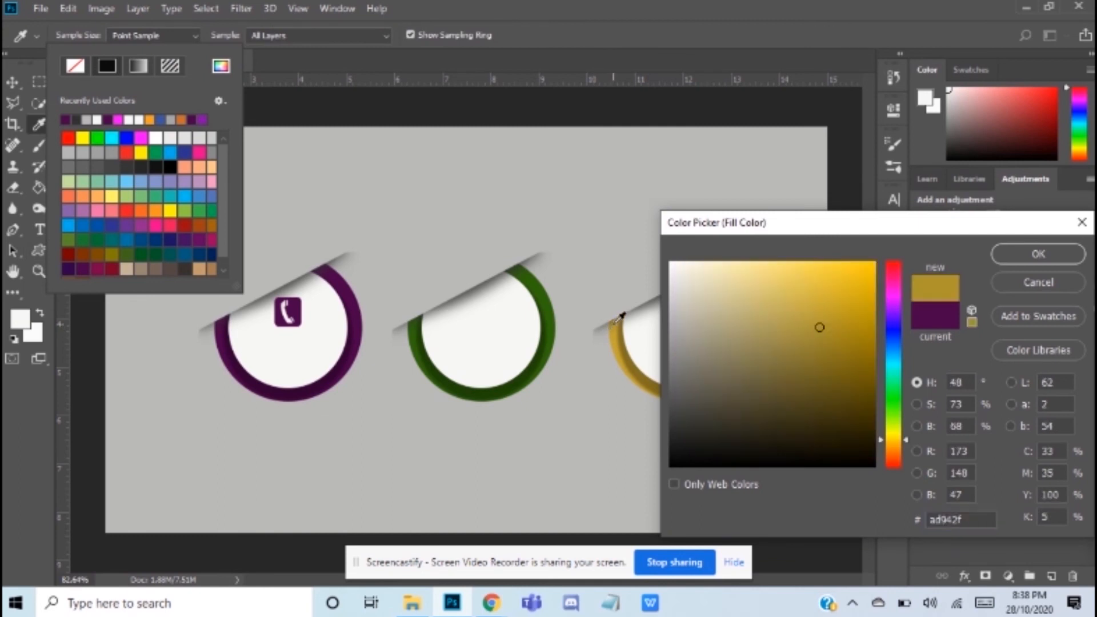
{"action": "left_click", "coordinate": [1036, 253]}
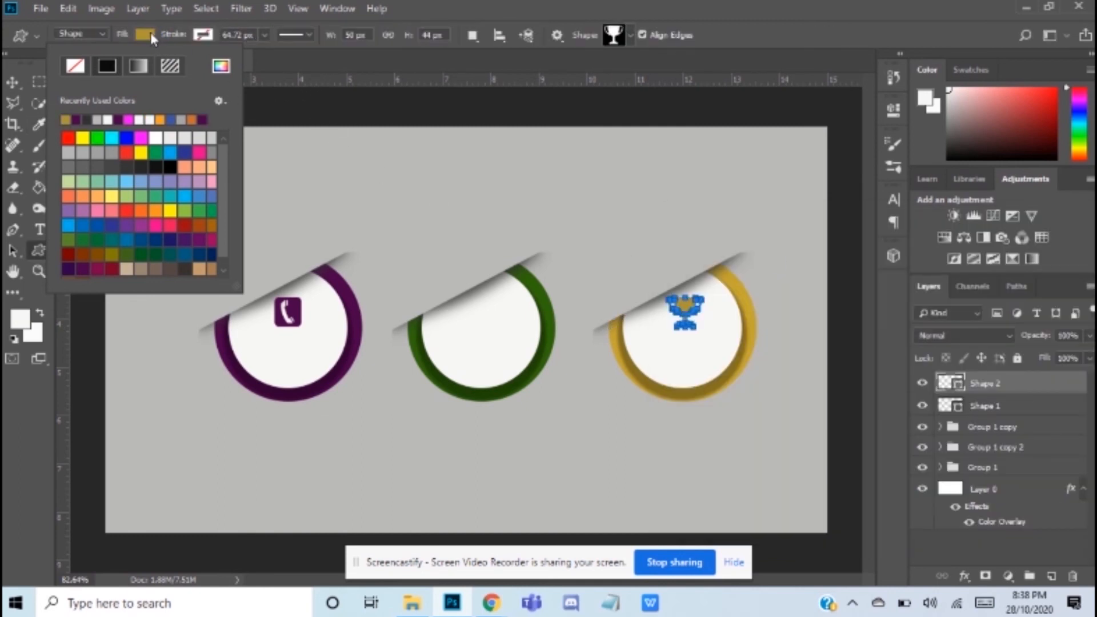
{"action": "left_click", "coordinate": [152, 36]}
{"action": "left_click", "coordinate": [19, 82]}
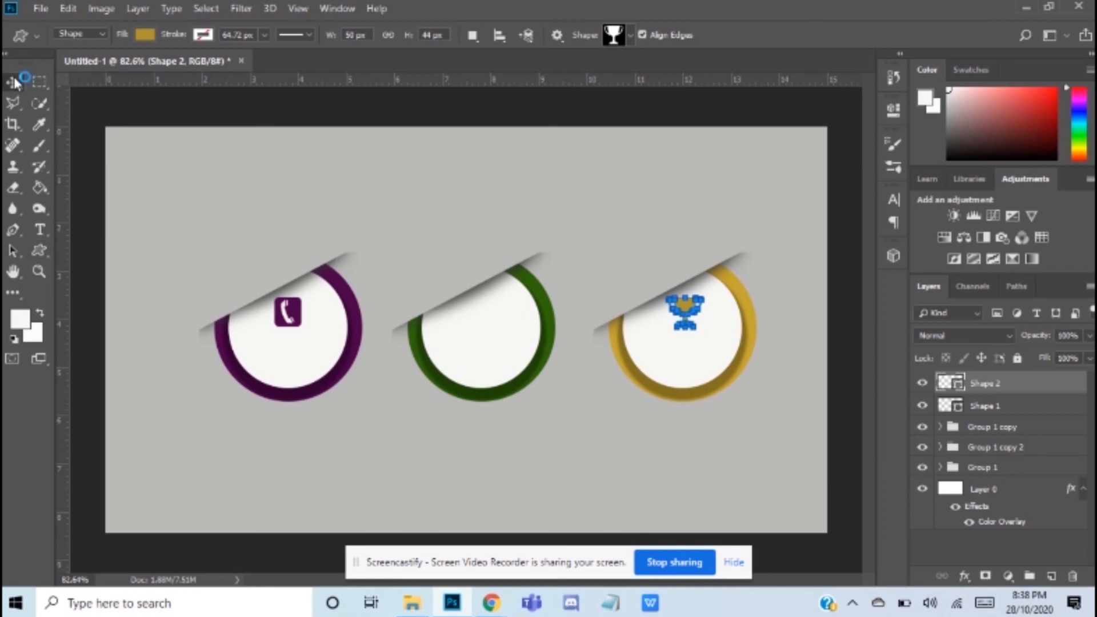
Step: Draw a solid envelope custom shape about 44 by 36 px inside the upper part of the green ring's white circle
{"action": "left_click", "coordinate": [38, 251]}
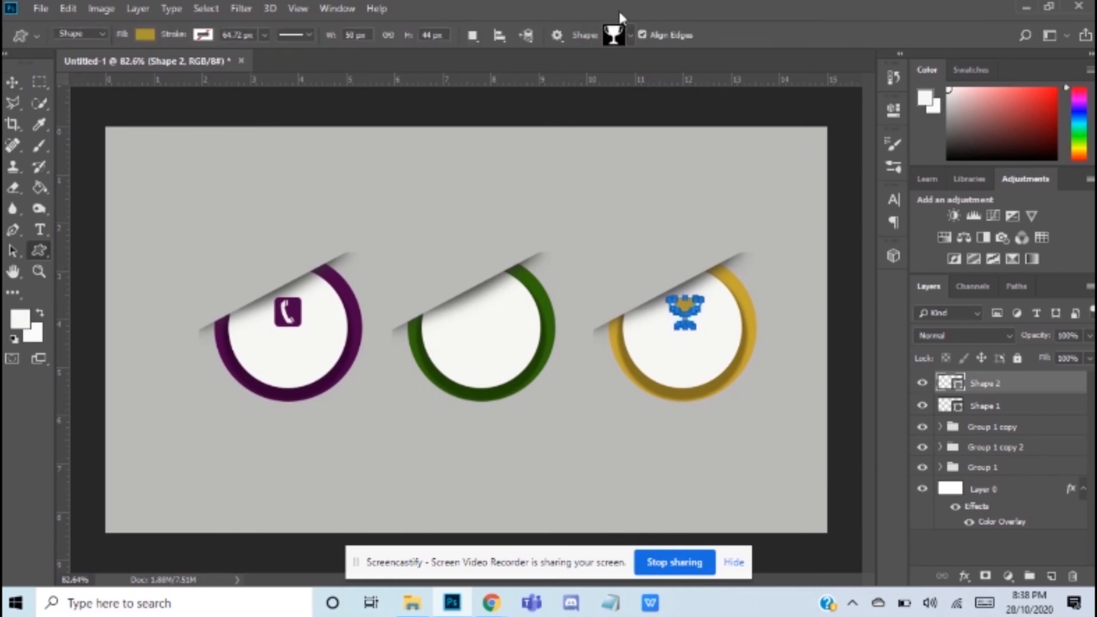
{"action": "left_click", "coordinate": [631, 35]}
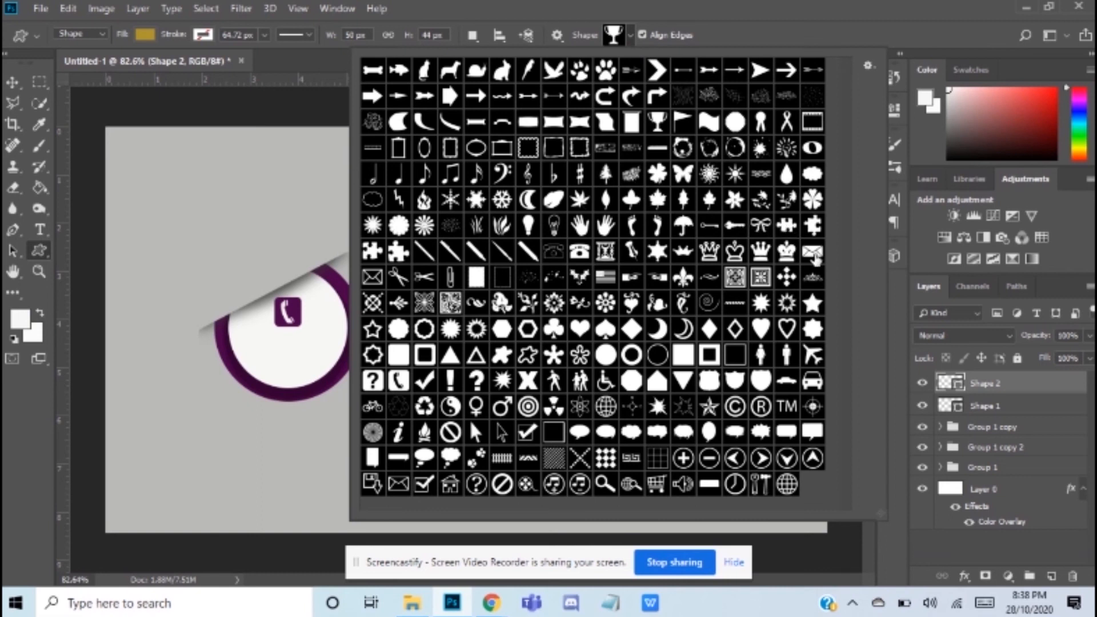
{"action": "left_click", "coordinate": [812, 254]}
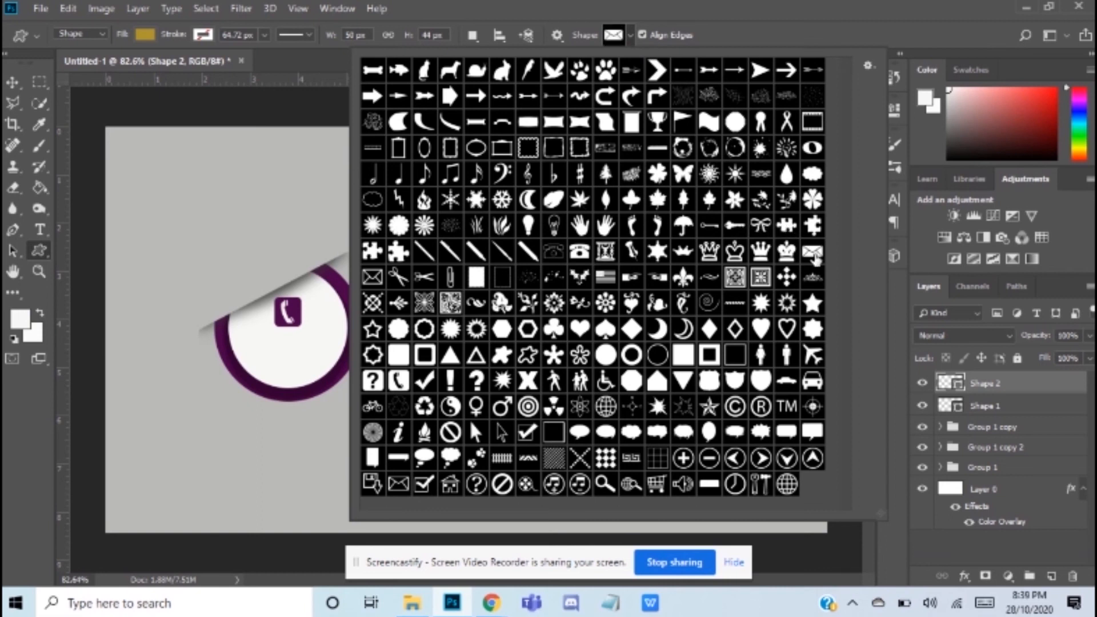
{"action": "left_click", "coordinate": [616, 36]}
{"action": "left_click_drag", "start_coordinate": [472, 295], "coordinate": [505, 322]}
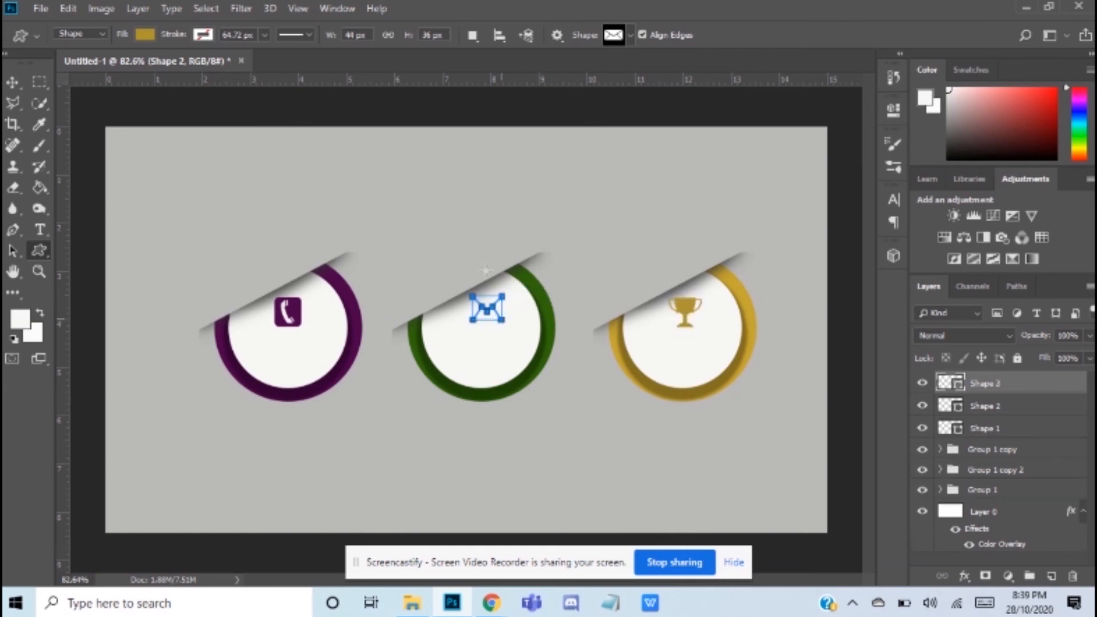
Step: Fill the envelope shape with green 2f600e sampled from the green ring
{"action": "left_click", "coordinate": [145, 34]}
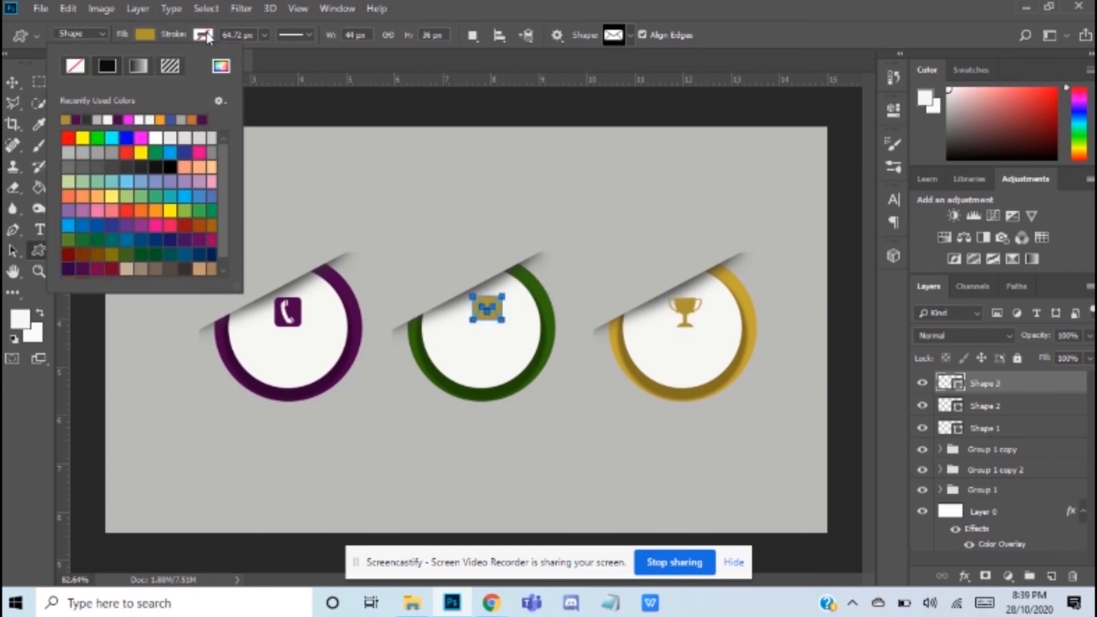
{"action": "left_click", "coordinate": [222, 66]}
{"action": "left_click", "coordinate": [412, 328]}
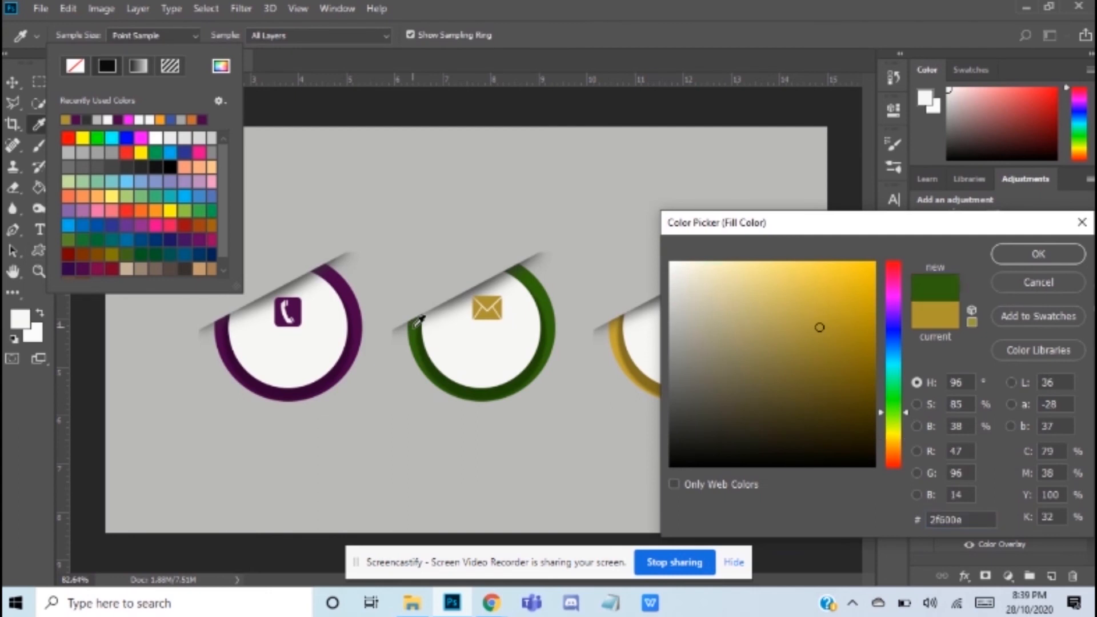
{"action": "left_click", "coordinate": [1000, 254]}
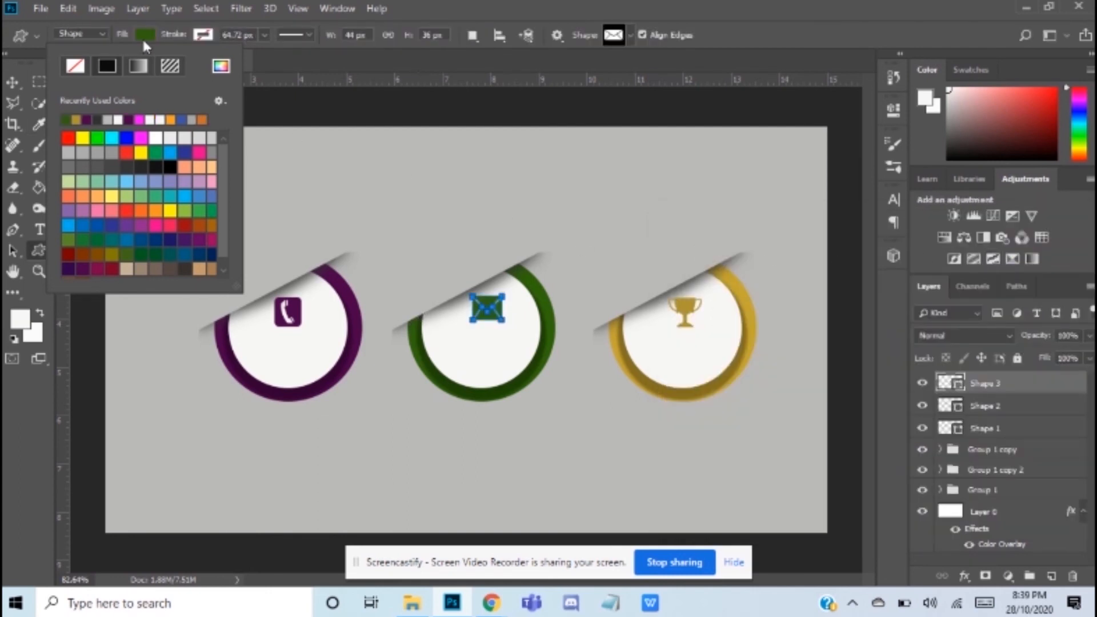
{"action": "left_click", "coordinate": [146, 34]}
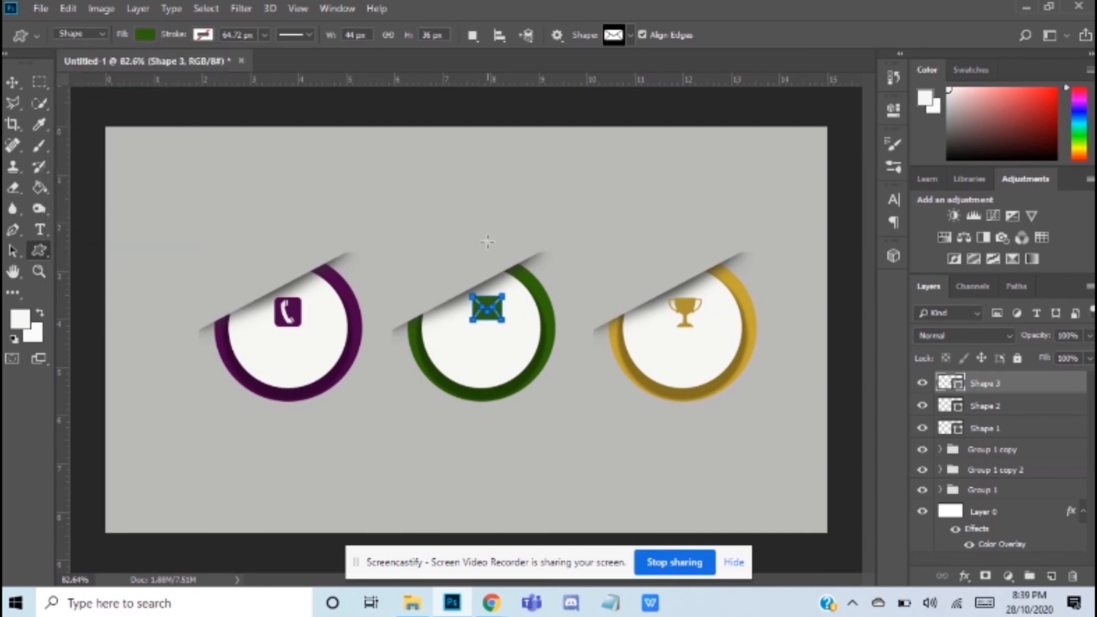
Step: Shift the envelope and trophy shapes slightly so each is centred in its ring and level with the telephone shape
{"action": "left_click", "coordinate": [13, 82]}
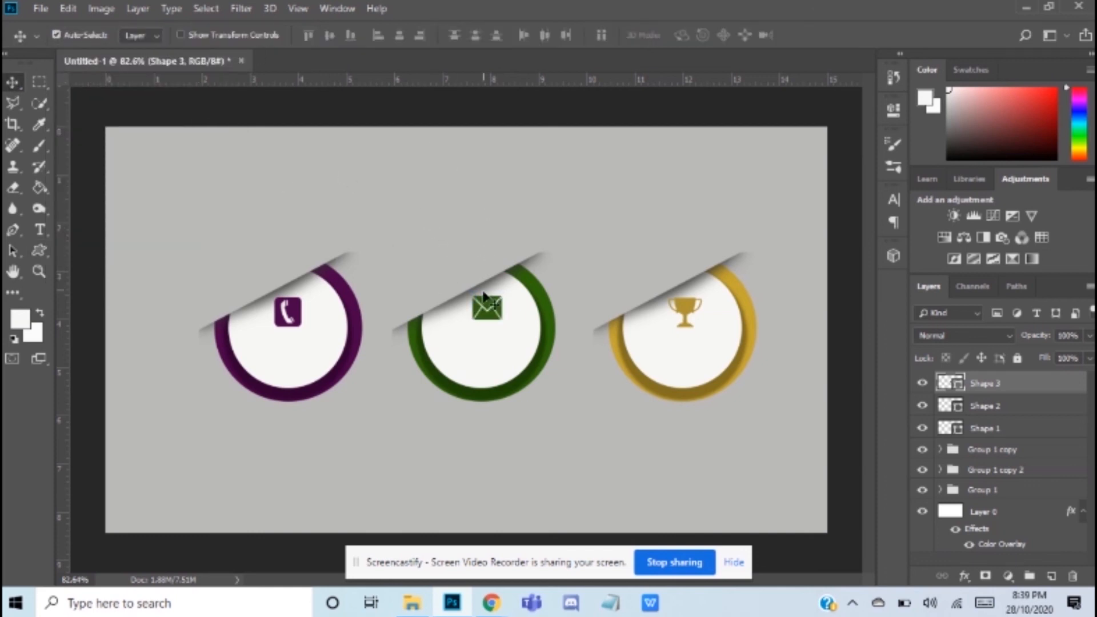
{"action": "left_click_drag", "start_coordinate": [486, 308], "coordinate": [481, 307]}
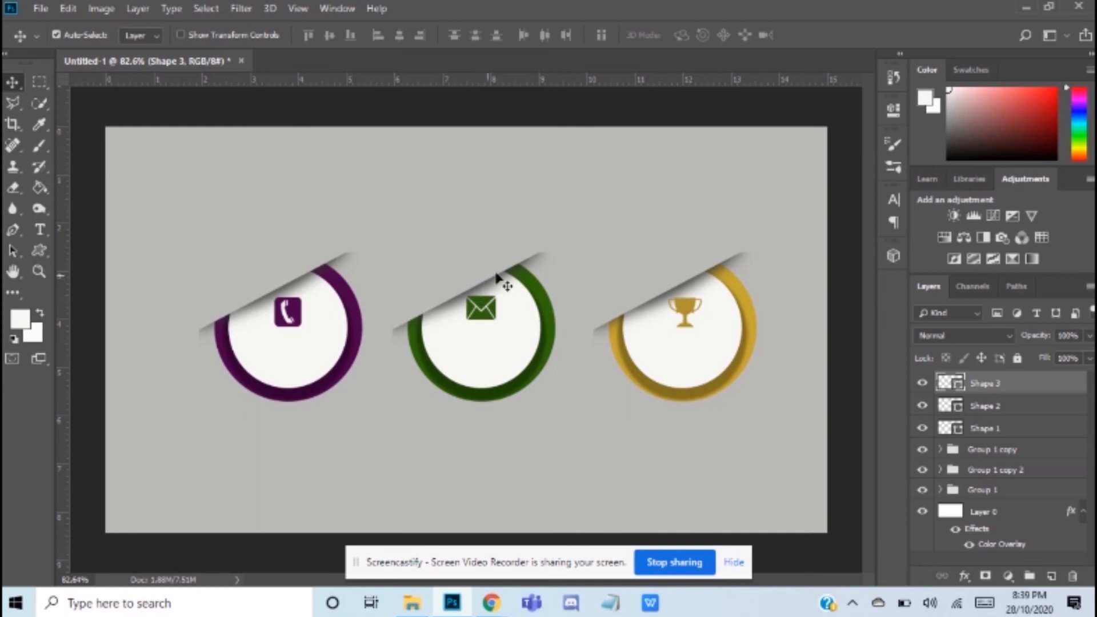
{"action": "left_click_drag", "start_coordinate": [690, 316], "coordinate": [670, 294]}
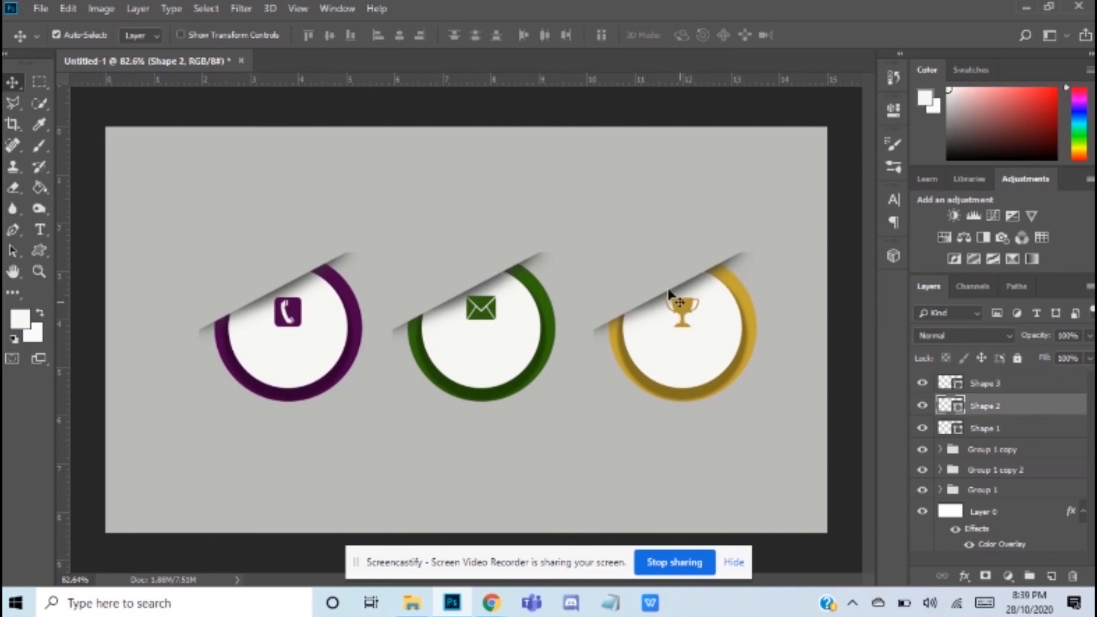
{"action": "left_click", "coordinate": [481, 310]}
{"action": "left_click_drag", "start_coordinate": [480, 310], "coordinate": [481, 313]}
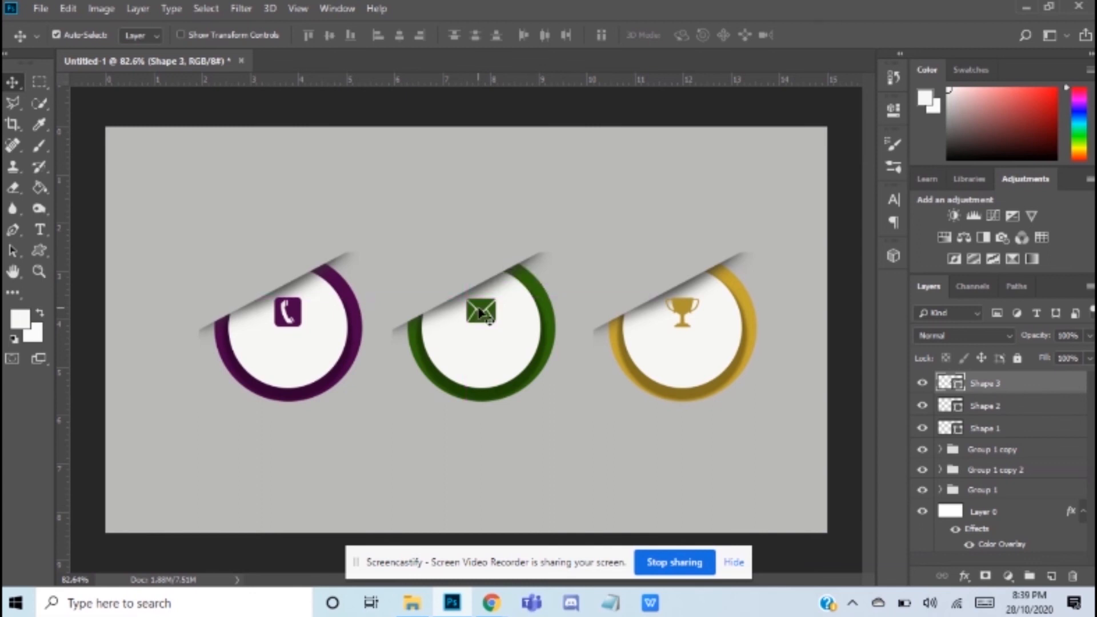
Step: Add the text "infographics" in near-black 020202 below the telephone shape inside the purple ring's white circle
{"action": "left_click", "coordinate": [39, 234]}
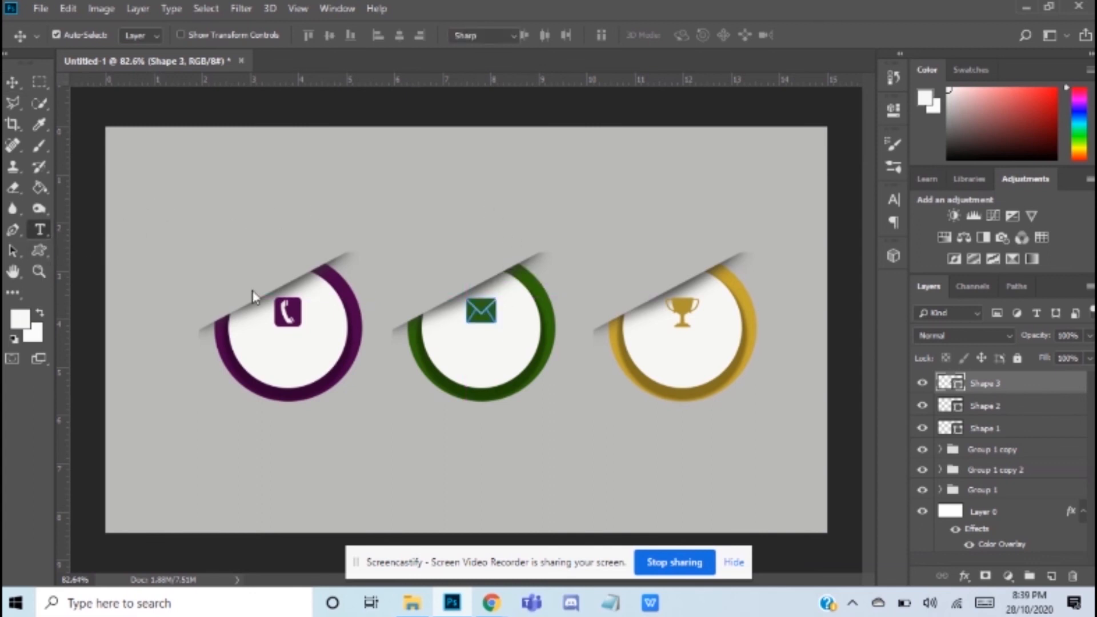
{"action": "left_click", "coordinate": [279, 351]}
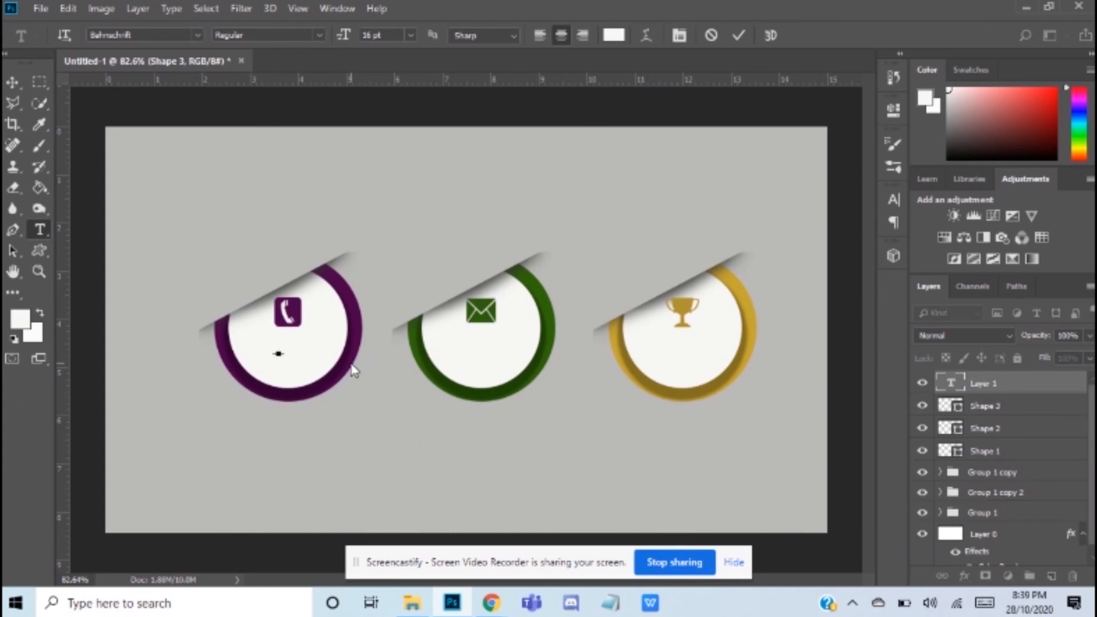
{"action": "left_click", "coordinate": [618, 38]}
{"action": "left_click", "coordinate": [677, 465]}
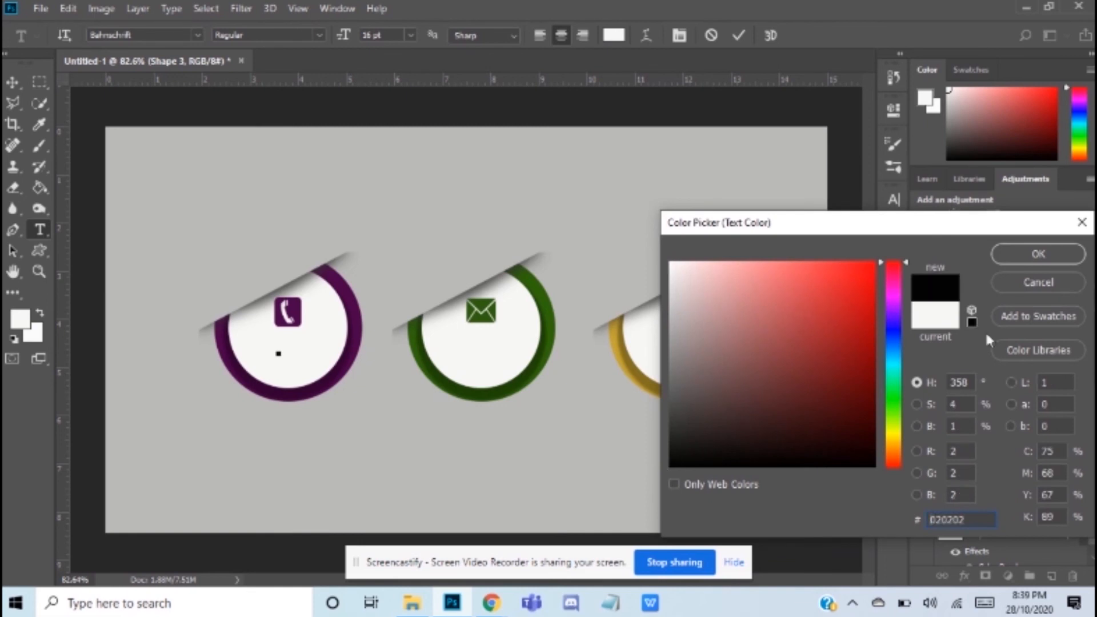
{"action": "left_click", "coordinate": [1035, 252]}
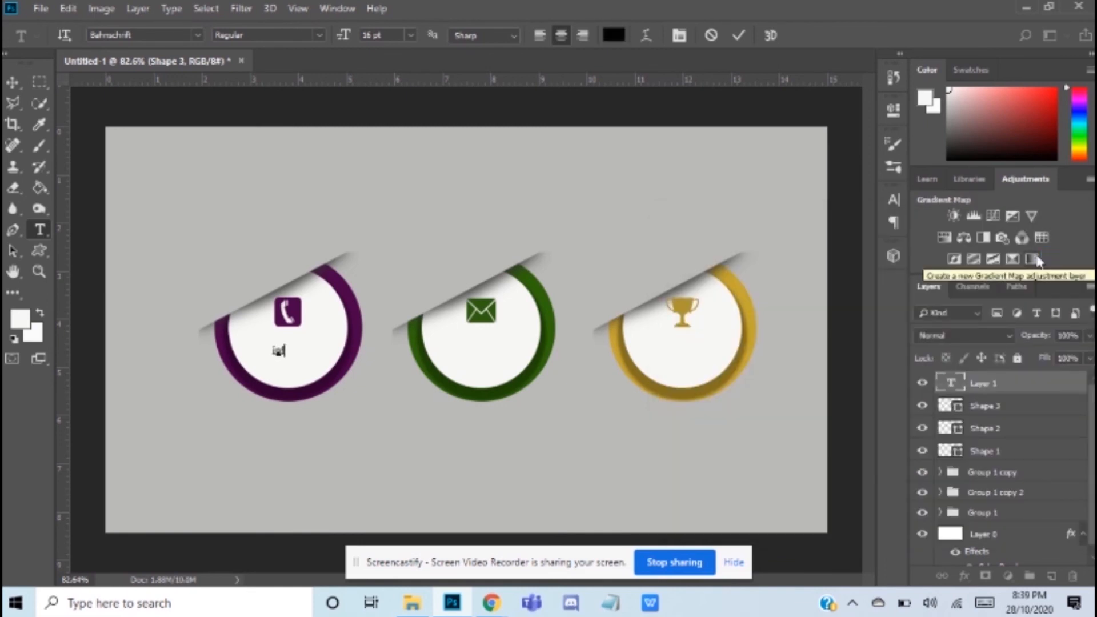
{"action": "type", "text": "gra"}
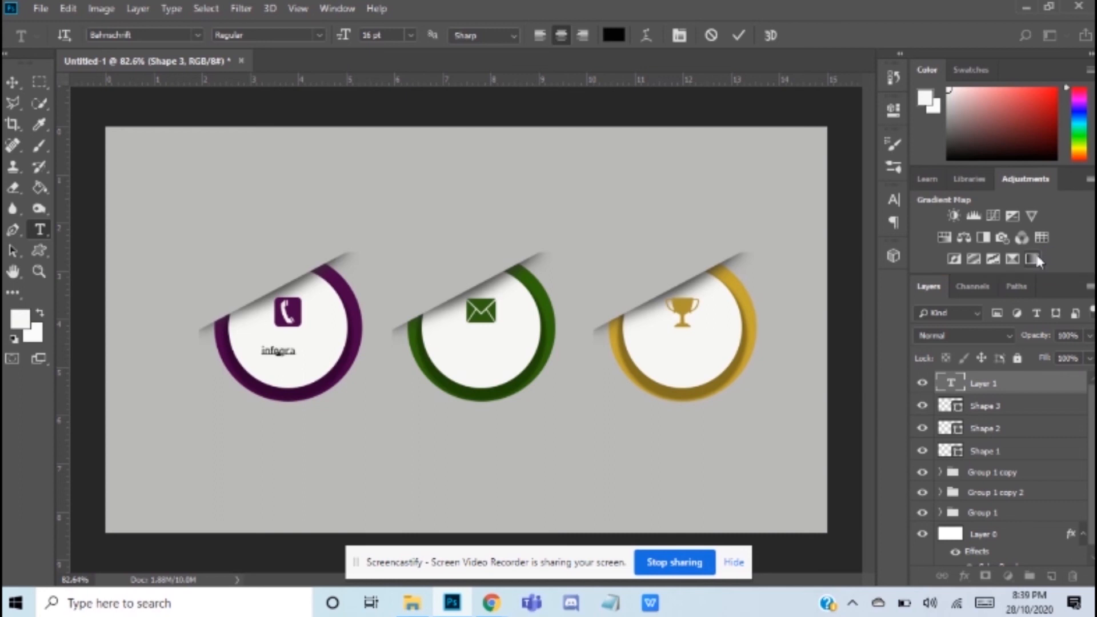
{"action": "type", "text": "phics"}
Step: Set the font size of the whole infographics label to 18 pt
{"action": "key", "text": "ctrl"}
{"action": "key", "text": "ctrl+a"}
{"action": "left_click", "coordinate": [410, 35]}
{"action": "left_click", "coordinate": [385, 166]}
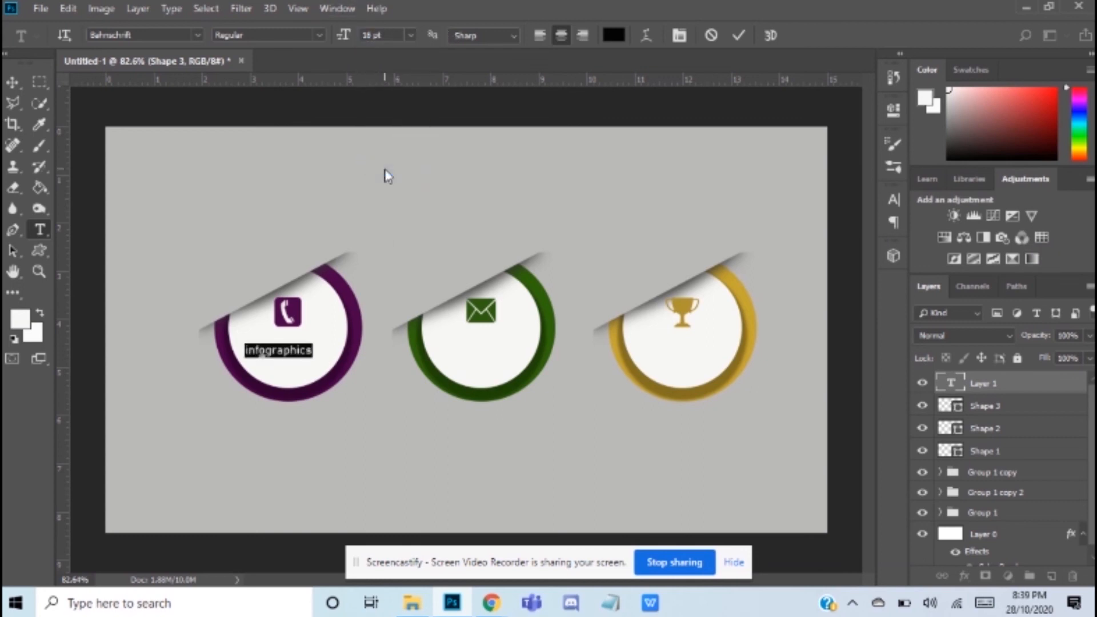
Step: Recolour the infographics label purple 490447, sampled from the purple ring
{"action": "left_click", "coordinate": [613, 34]}
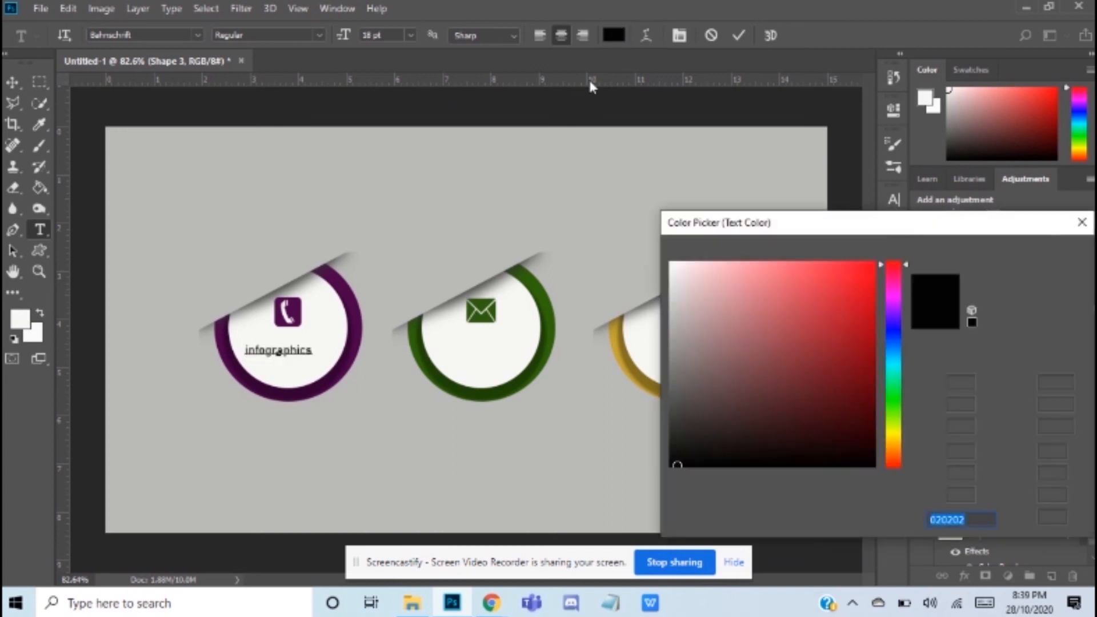
{"action": "left_click", "coordinate": [361, 311]}
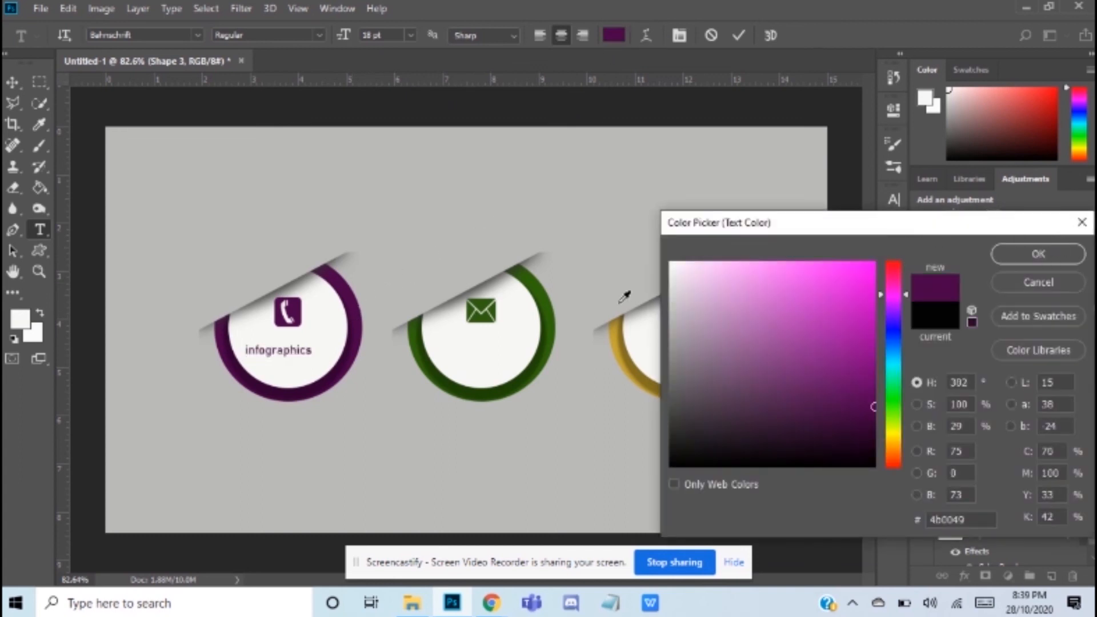
{"action": "left_click", "coordinate": [1044, 252]}
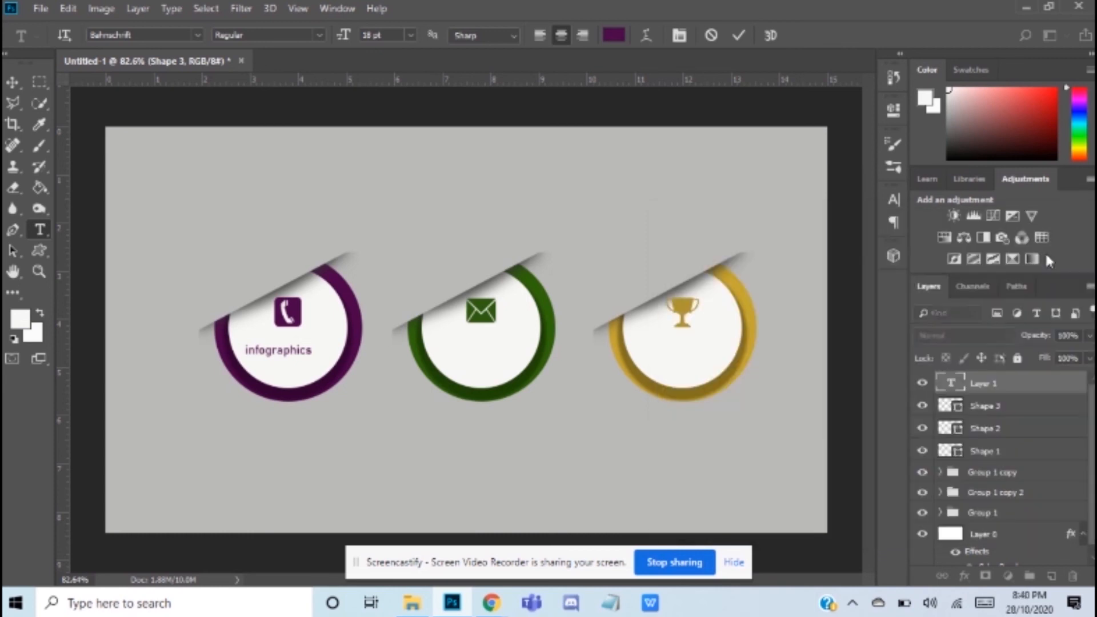
{"action": "left_click", "coordinate": [286, 372]}
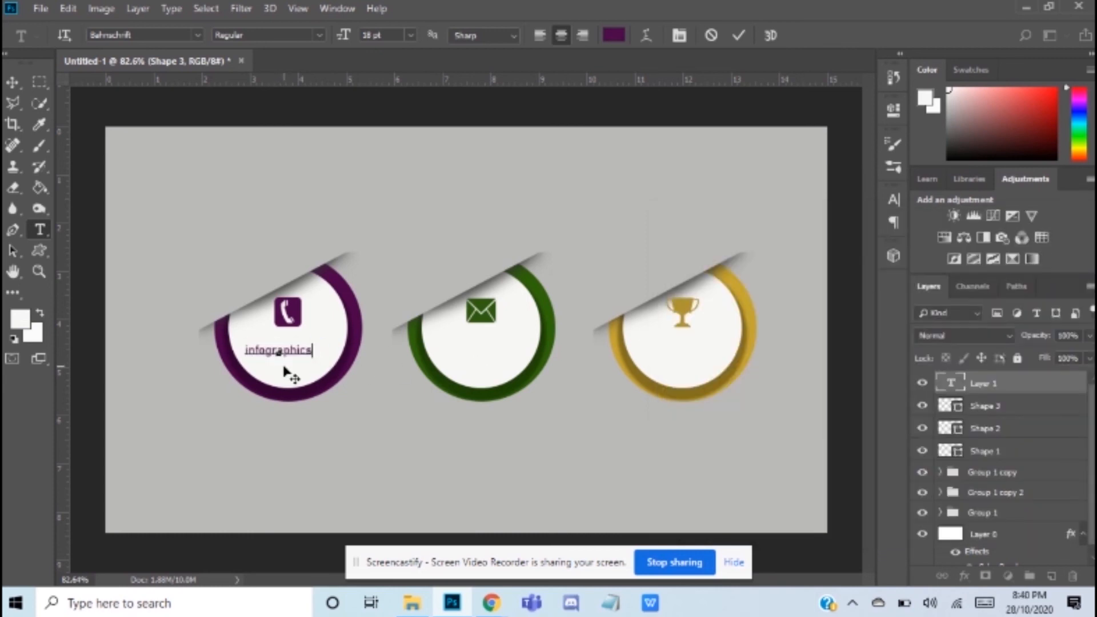
{"action": "key", "text": "ctrl+a"}
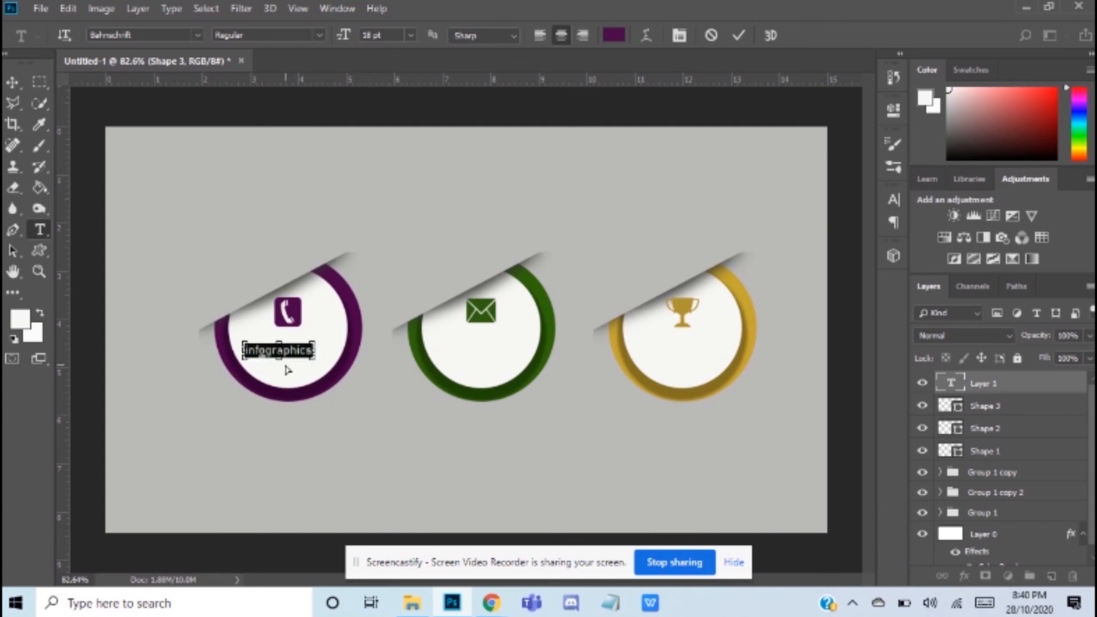
Step: Centre the infographics label under the telephone shape and place copies level with it under the envelope and trophy shapes
{"action": "left_click", "coordinate": [13, 83]}
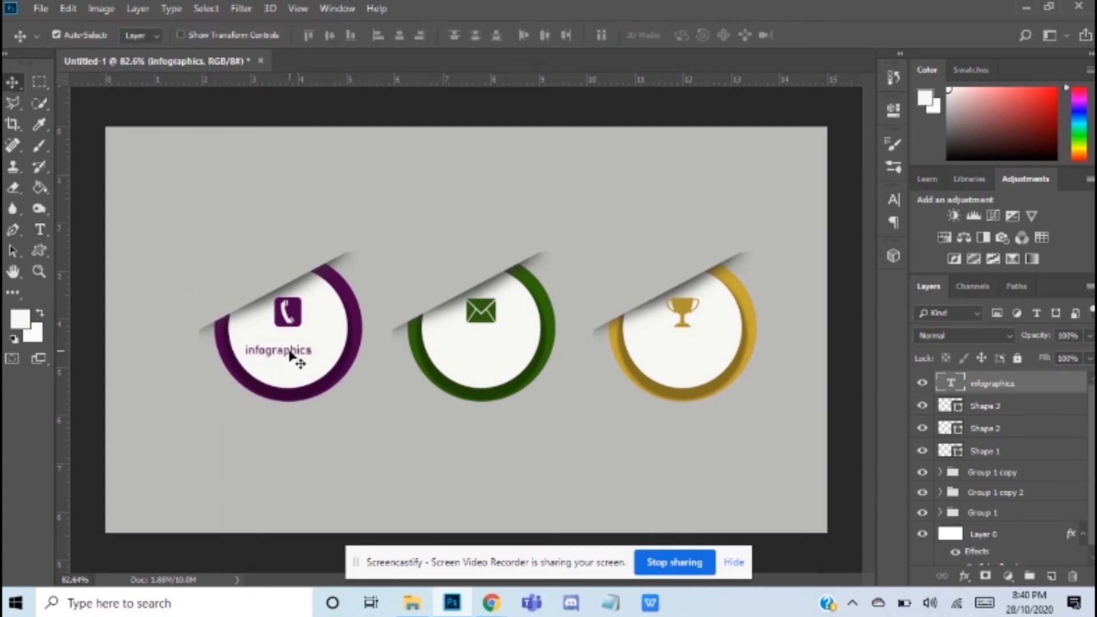
{"action": "left_click_drag", "start_coordinate": [284, 350], "coordinate": [693, 351]}
{"action": "key", "text": "ctrl+v"}
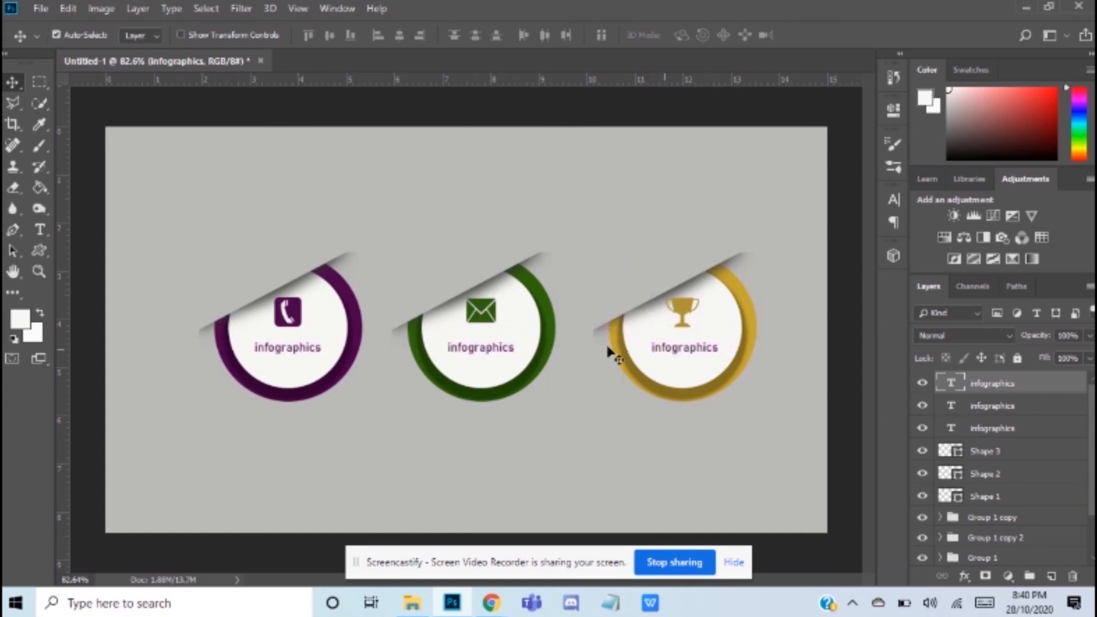
Step: Recolour the label under the envelope shape green 2d6208, sampled from the green ring
{"action": "left_click", "coordinate": [480, 348]}
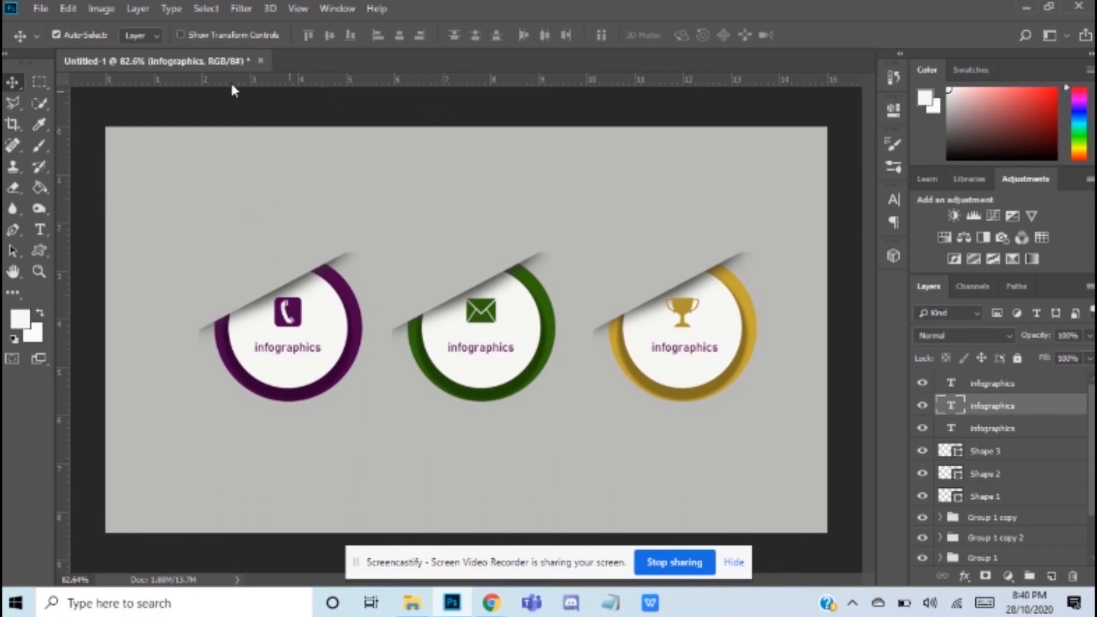
{"action": "left_click", "coordinate": [43, 231]}
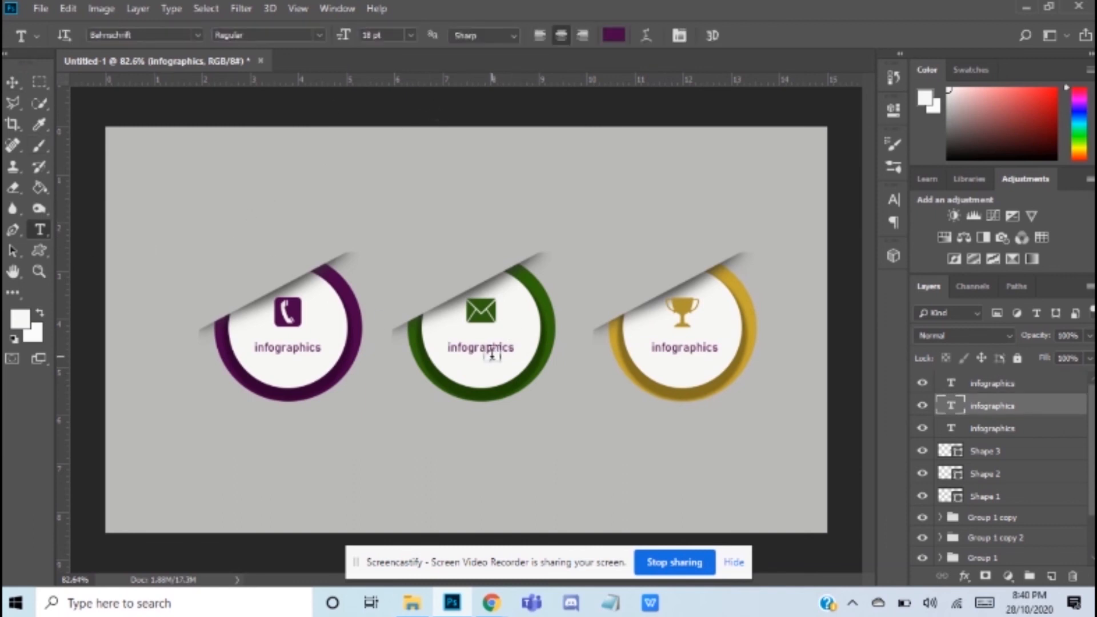
{"action": "double_click", "coordinate": [492, 349]}
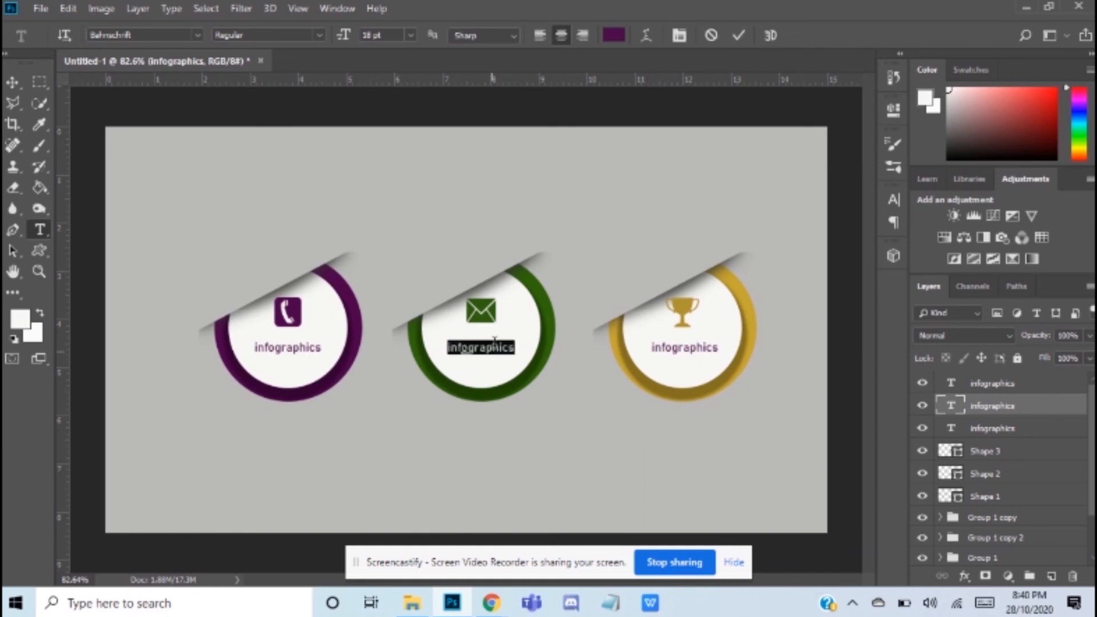
{"action": "left_click", "coordinate": [614, 35]}
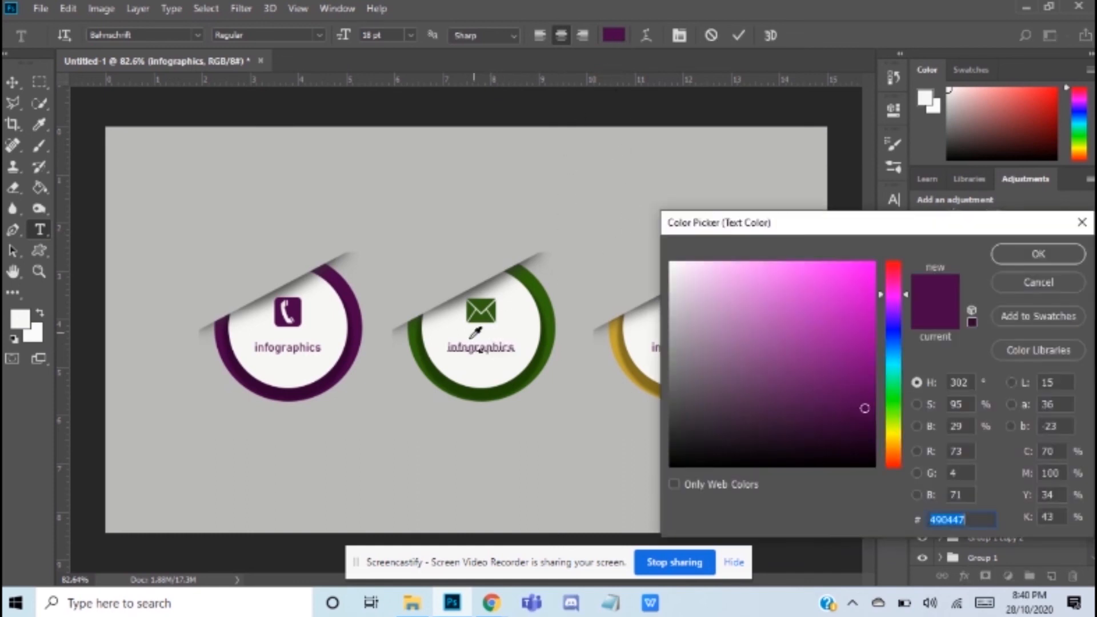
{"action": "left_click", "coordinate": [417, 332]}
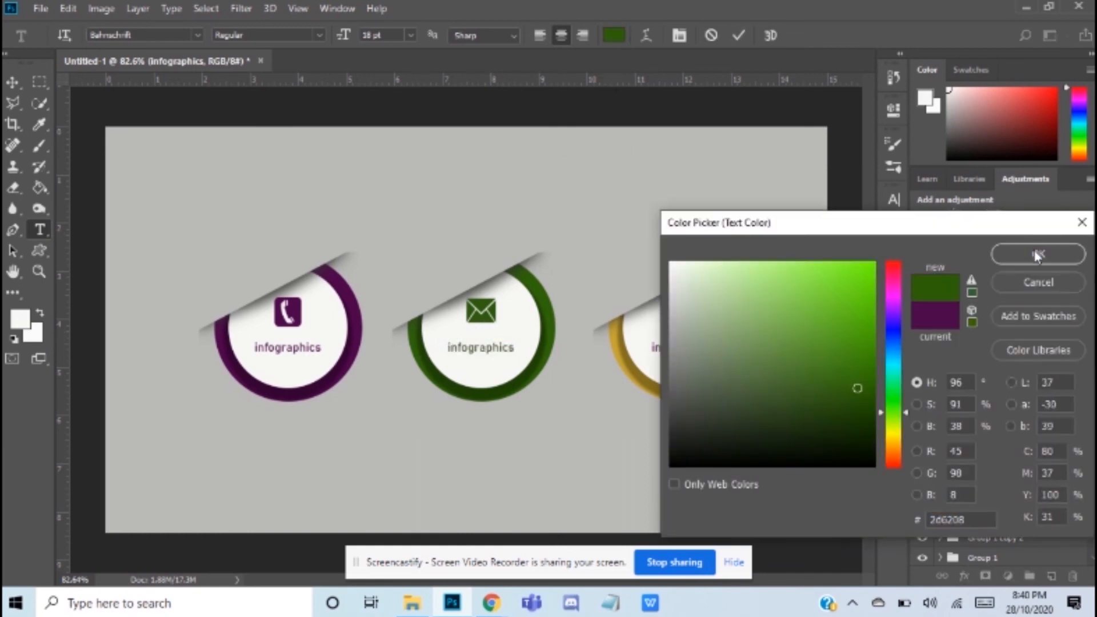
{"action": "left_click", "coordinate": [1037, 256]}
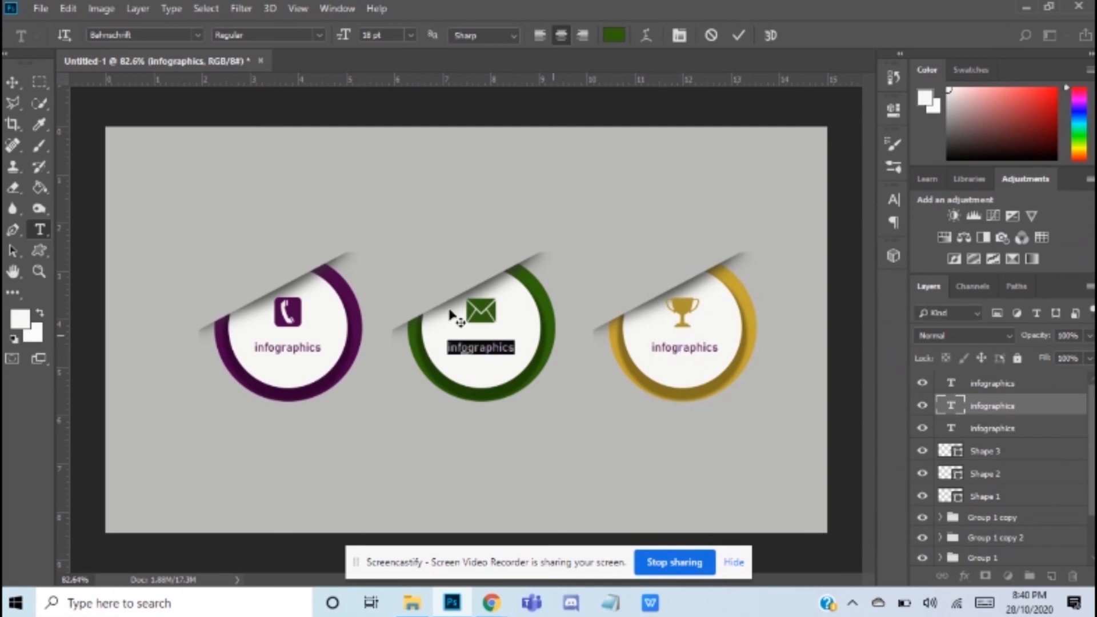
{"action": "left_click", "coordinate": [14, 82]}
Step: Recolour the label under the trophy shape with gold sampled from the gold ring
{"action": "left_click", "coordinate": [39, 229]}
{"action": "double_click", "coordinate": [671, 345]}
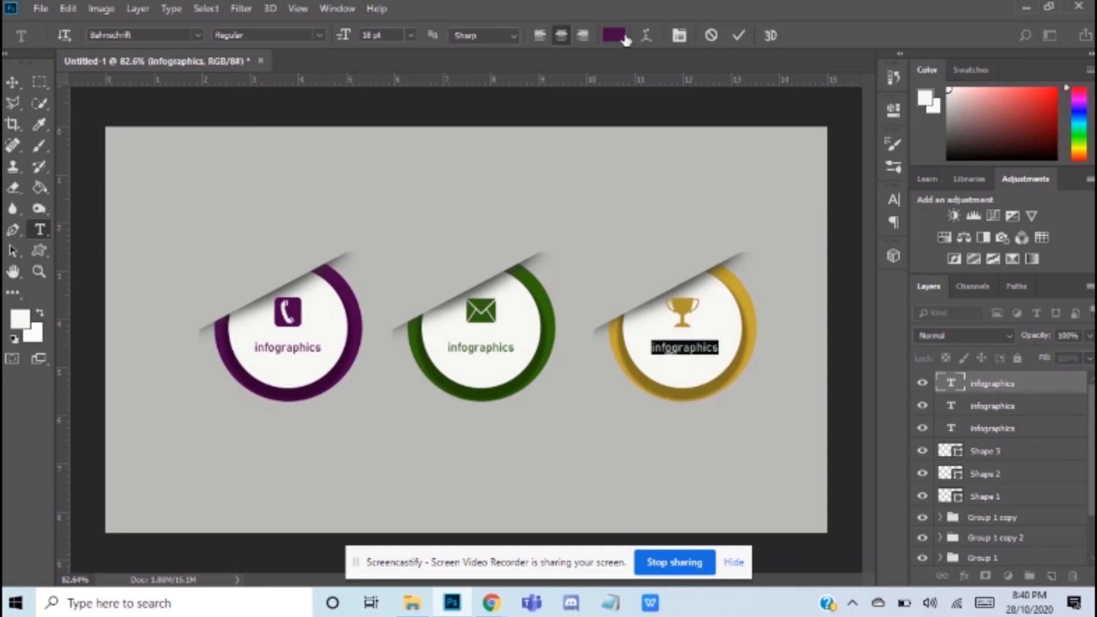
{"action": "left_click", "coordinate": [613, 36]}
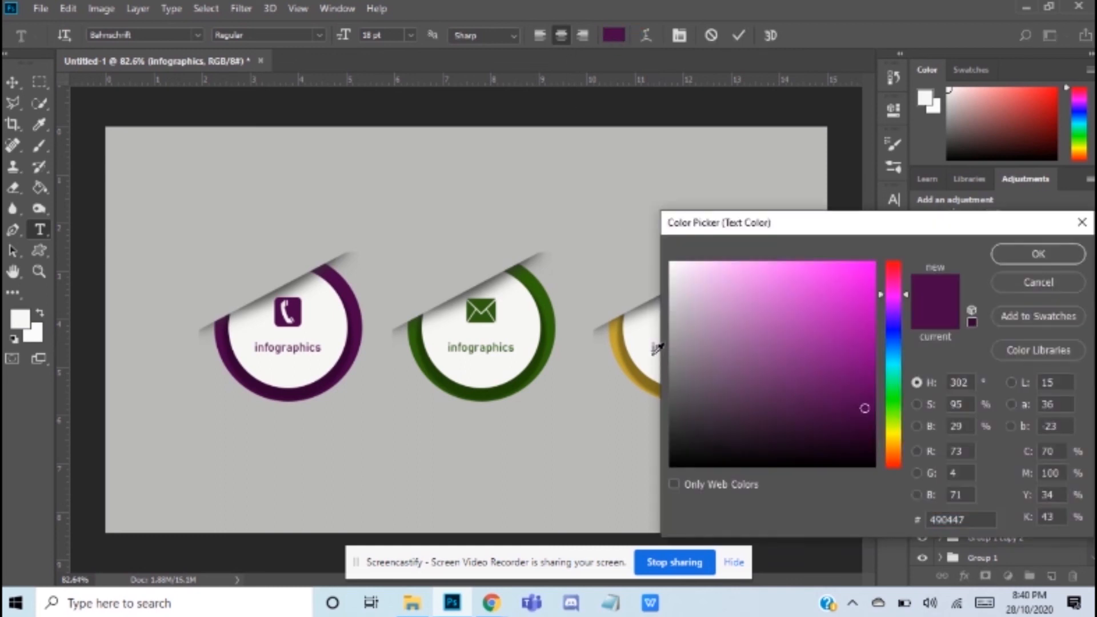
{"action": "left_click", "coordinate": [621, 324]}
{"action": "left_click", "coordinate": [1015, 253]}
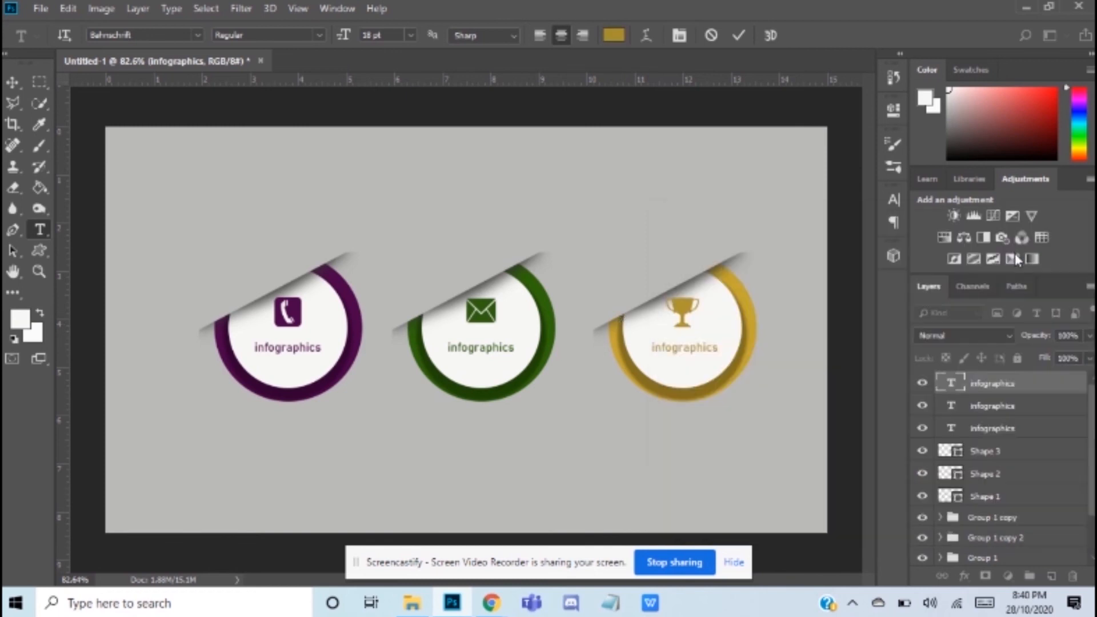
{"action": "left_click", "coordinate": [16, 83]}
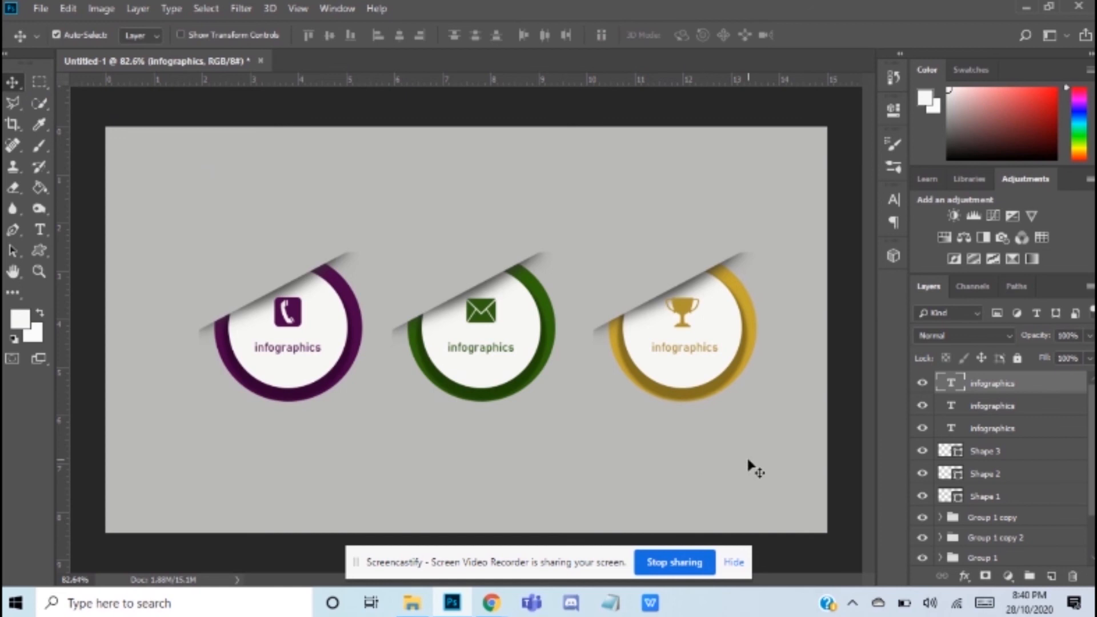